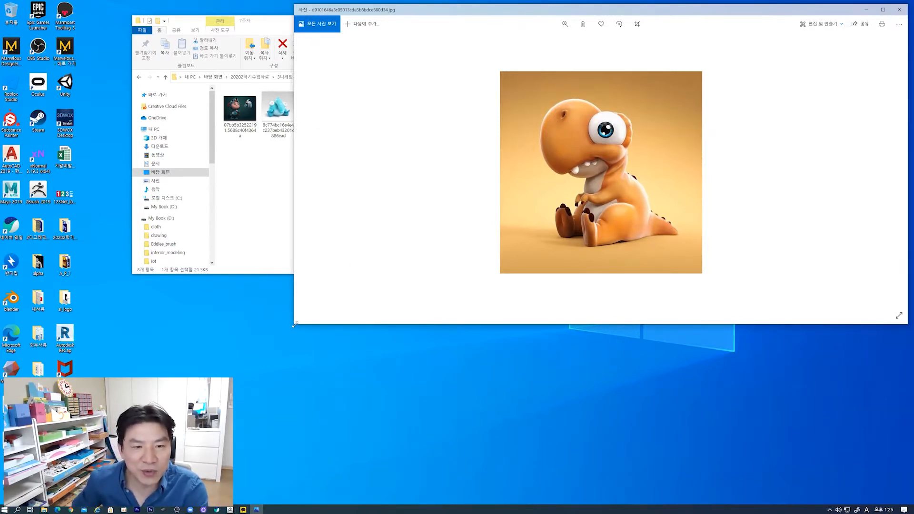
# Step: Resize and reposition the photo window and zoom in on the seated orange dinosaur reference image
pyautogui.moveTo(294, 325); pyautogui.dragTo(476, 295)
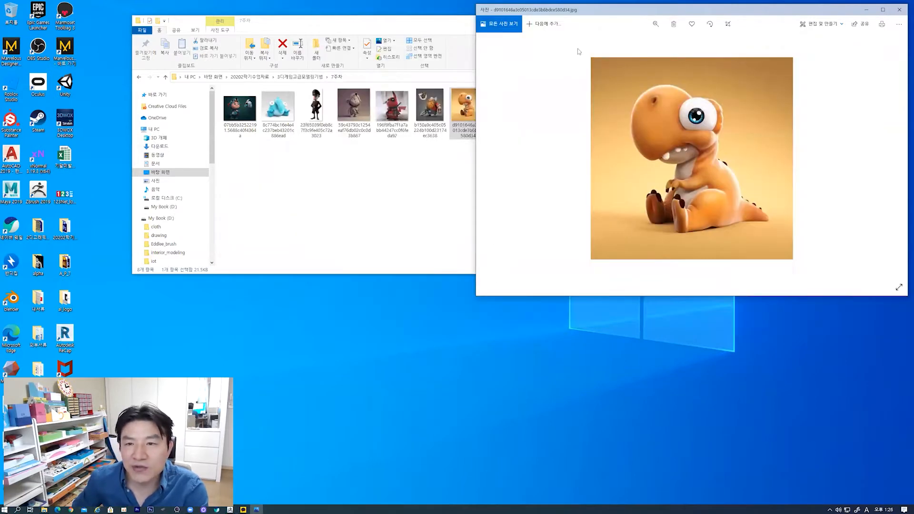
pyautogui.moveTo(621, 11); pyautogui.dragTo(416, 46)
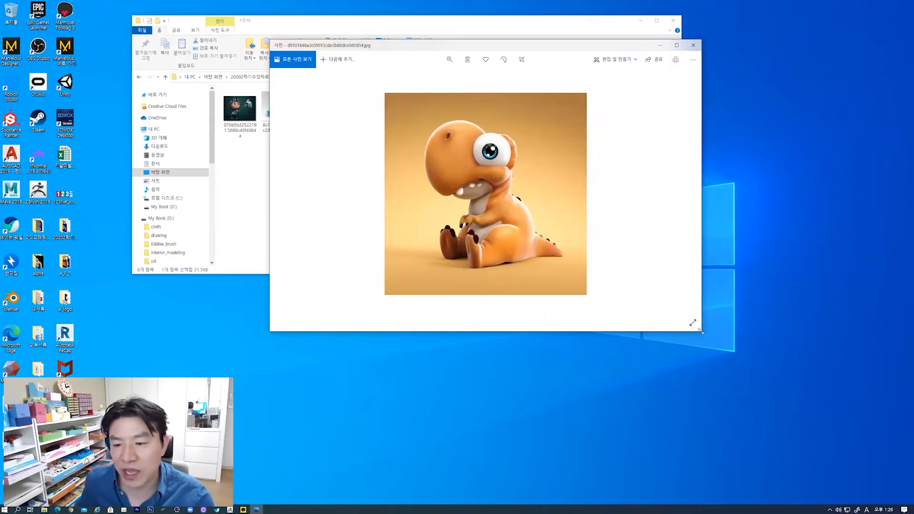
pyautogui.moveTo(702, 332); pyautogui.dragTo(707, 356)
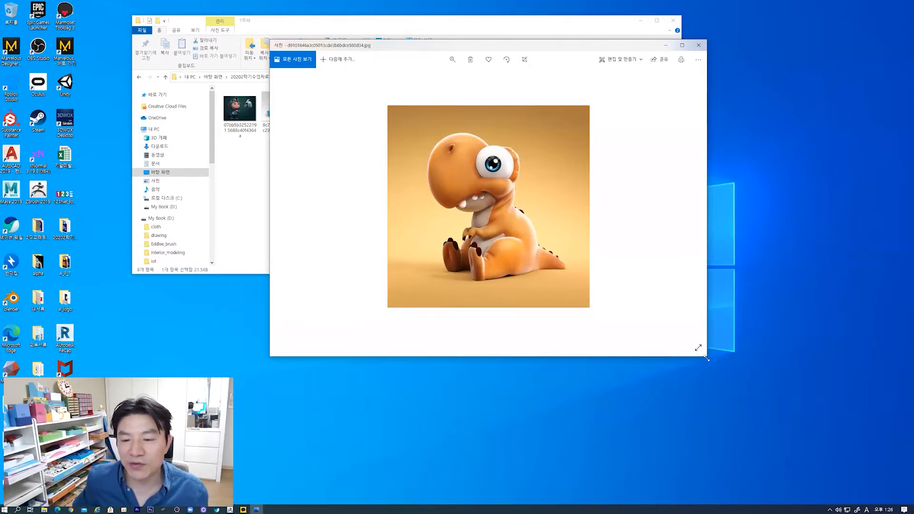
pyautogui.moveTo(707, 358); pyautogui.dragTo(637, 329)
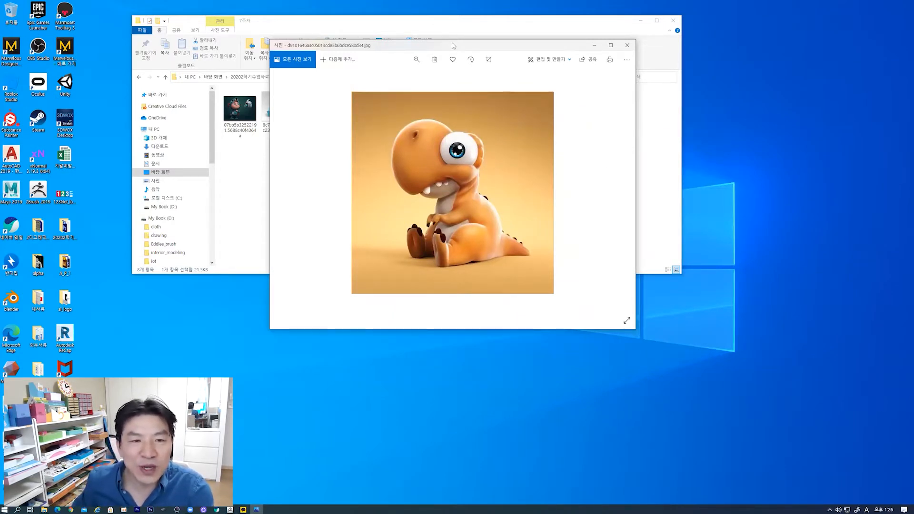
pyautogui.moveTo(453, 46); pyautogui.dragTo(442, 27)
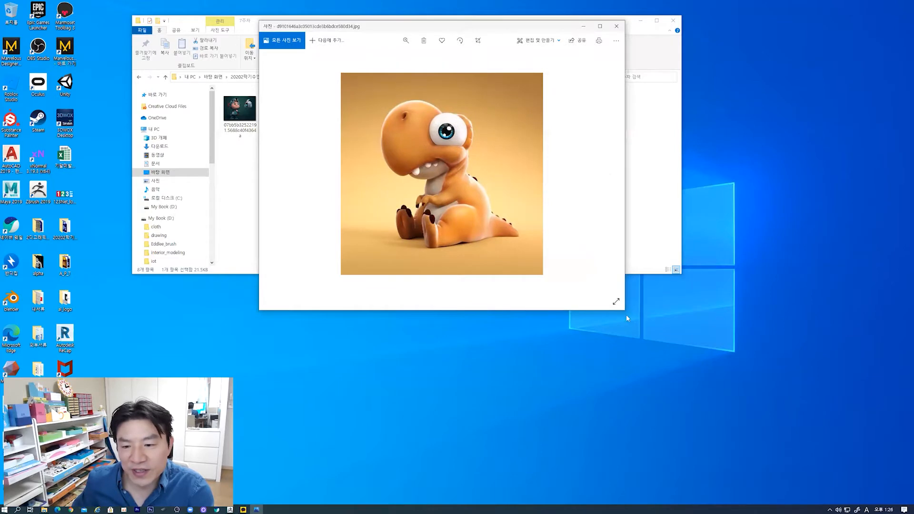
pyautogui.moveTo(642, 326); pyautogui.dragTo(682, 350)
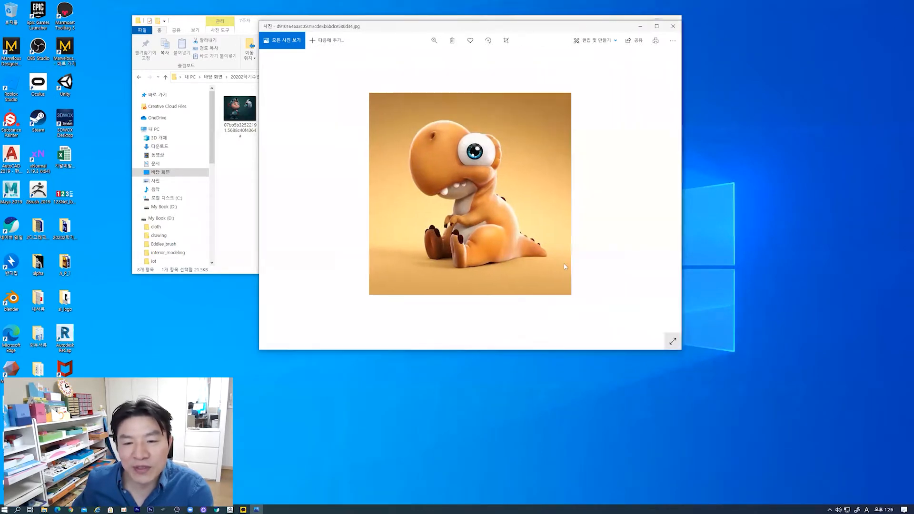
pyautogui.click(434, 41)
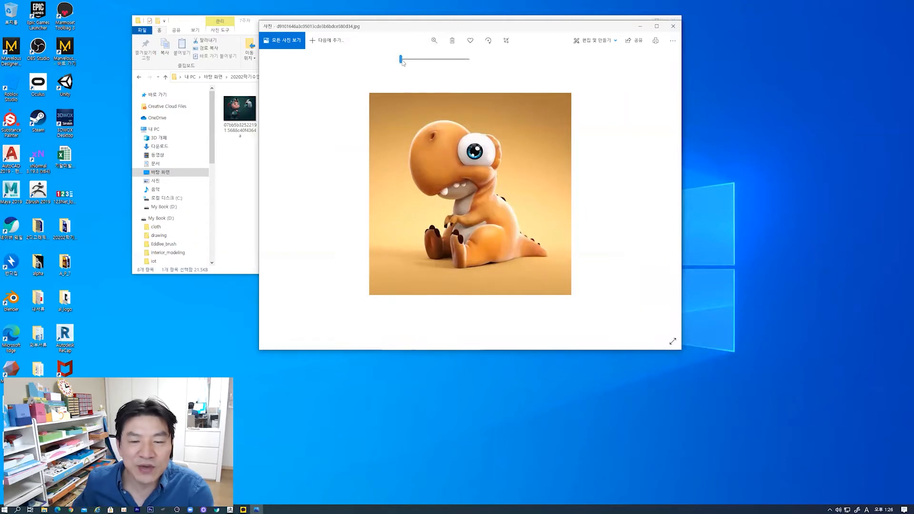
pyautogui.scroll(2, 418, 96)
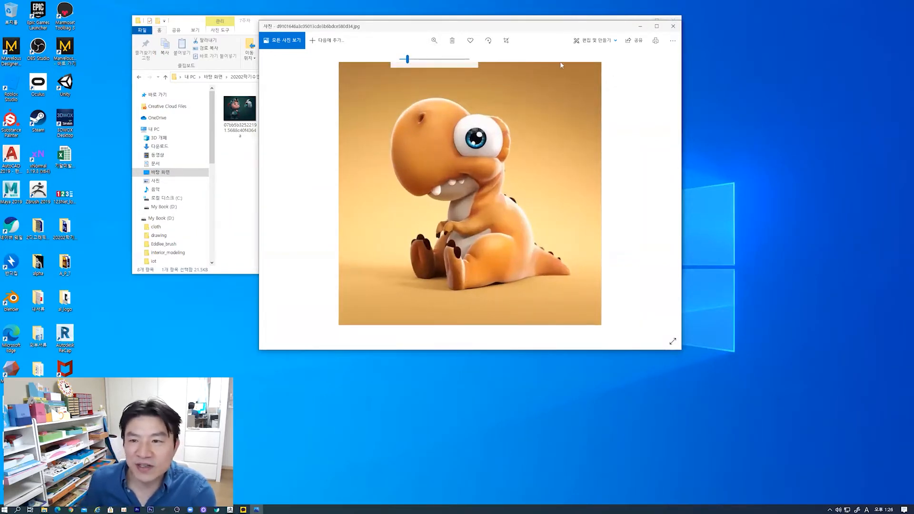
pyautogui.moveTo(576, 28); pyautogui.dragTo(549, 59)
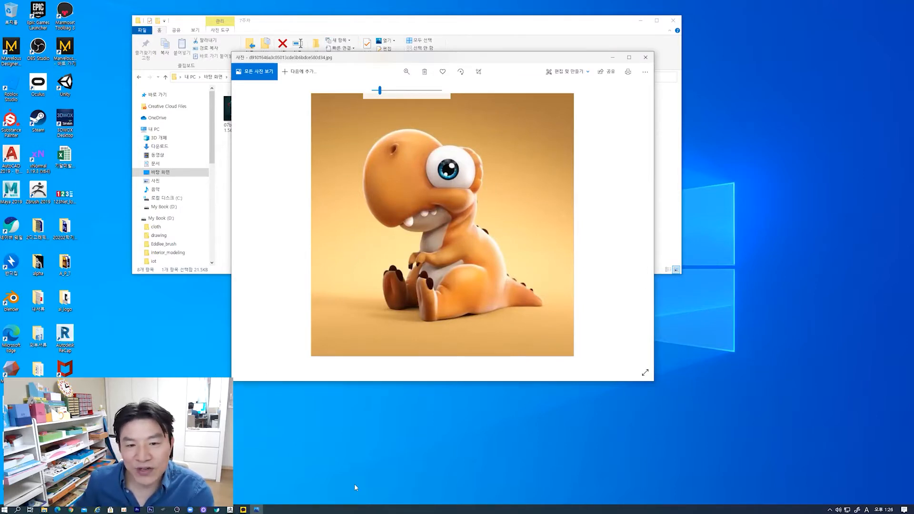
# Step: Open the seated orange dinosaur picture in an enlarged window, then close it and the image folder
pyautogui.click(327, 507)
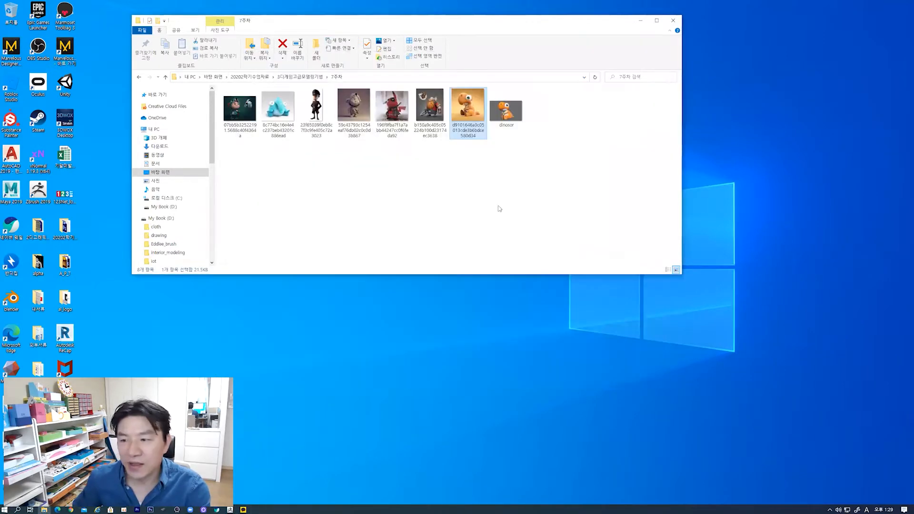
pyautogui.click(516, 198)
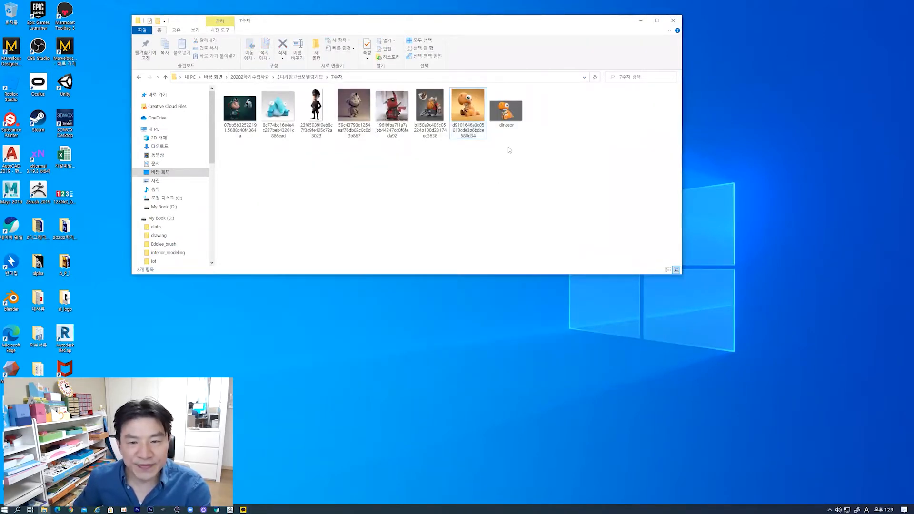
pyautogui.doubleClick(506, 111)
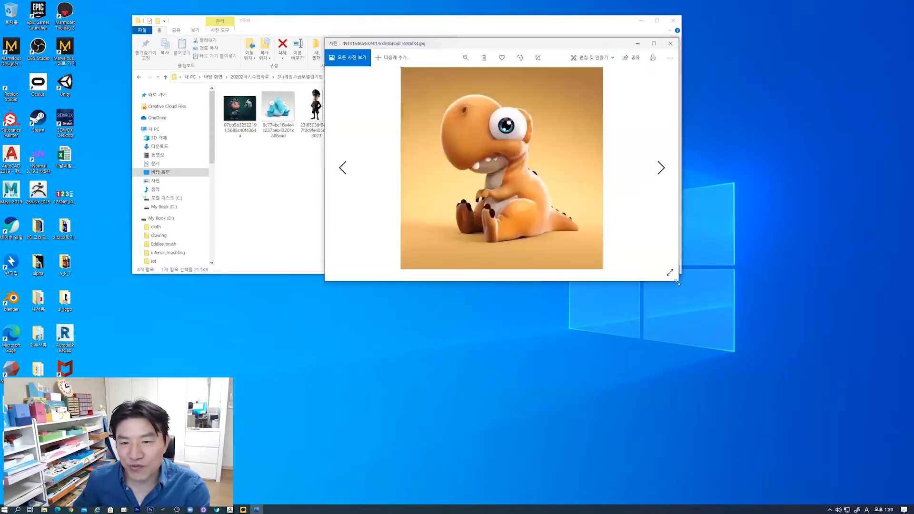
pyautogui.moveTo(678, 282); pyautogui.dragTo(723, 385)
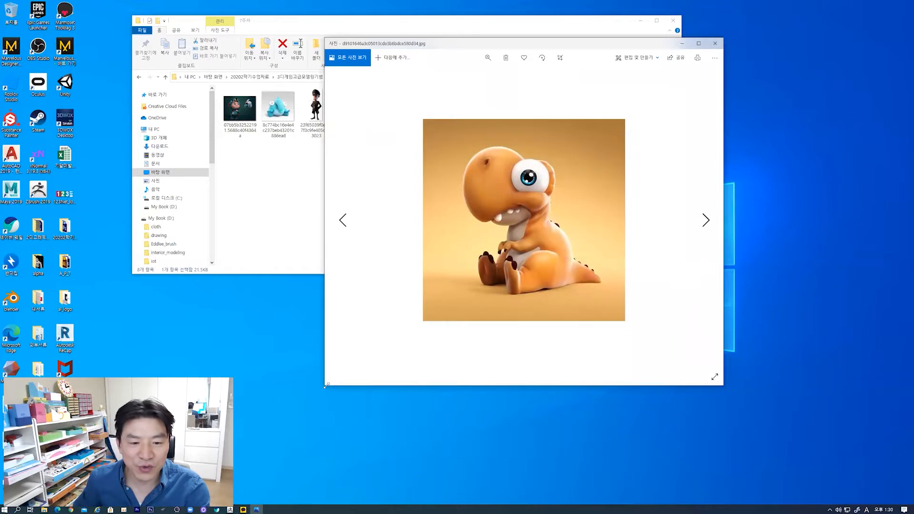
pyautogui.moveTo(326, 385); pyautogui.dragTo(294, 403)
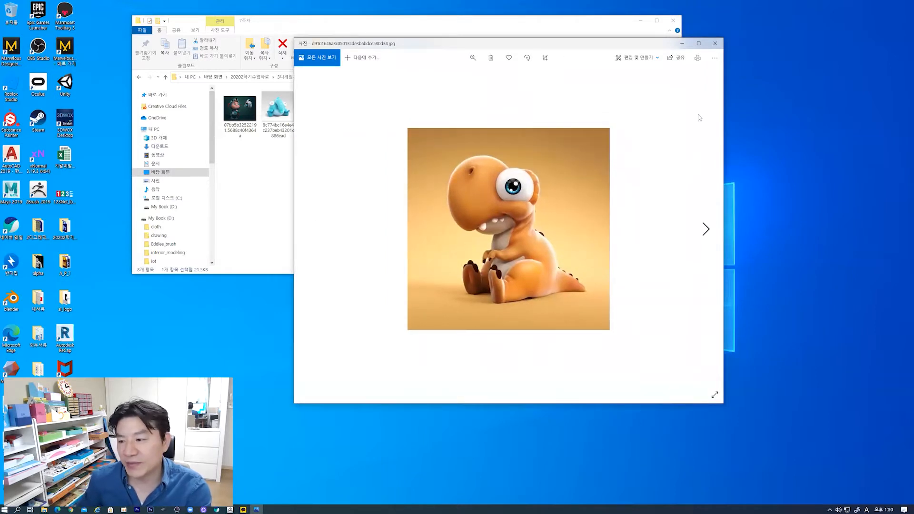
pyautogui.click(715, 43)
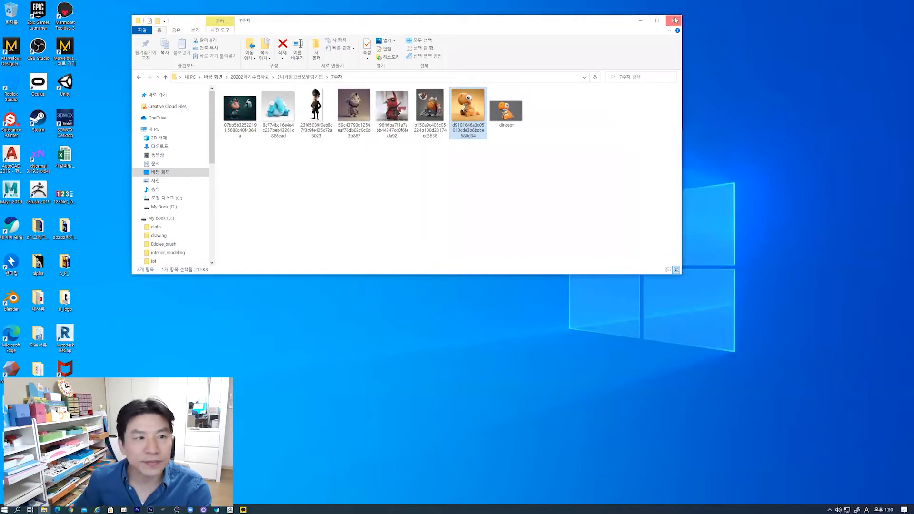
pyautogui.click(675, 20)
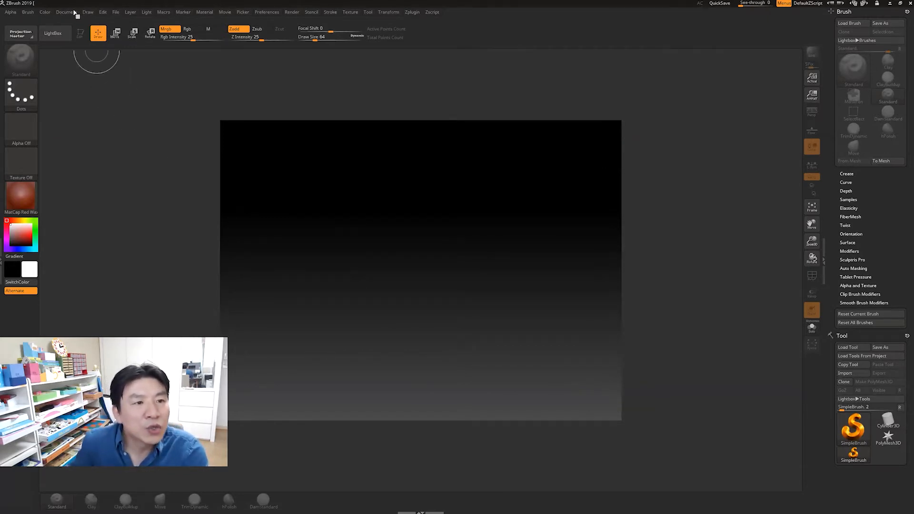
# Step: Switch to ZBrush and resize the document to a width of 1500 with its proportions kept
pyautogui.click(71, 13)
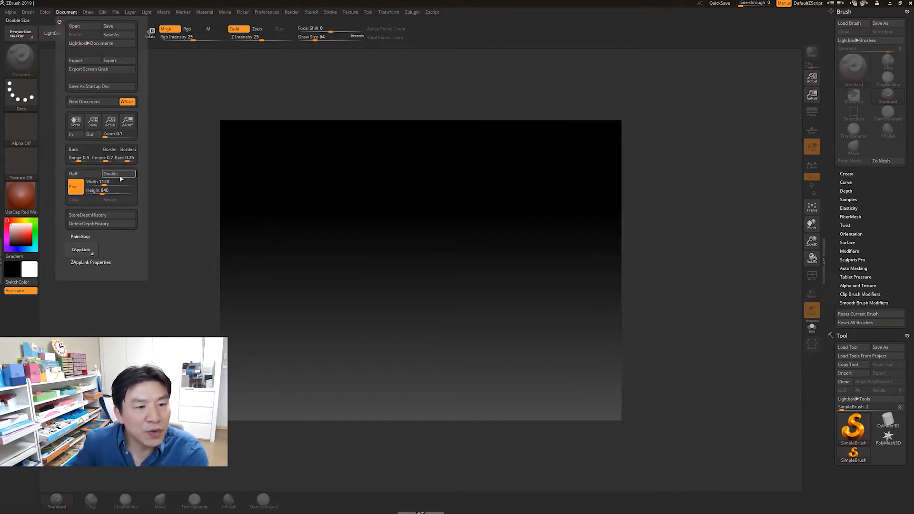
pyautogui.click(110, 181)
pyautogui.click(96, 190)
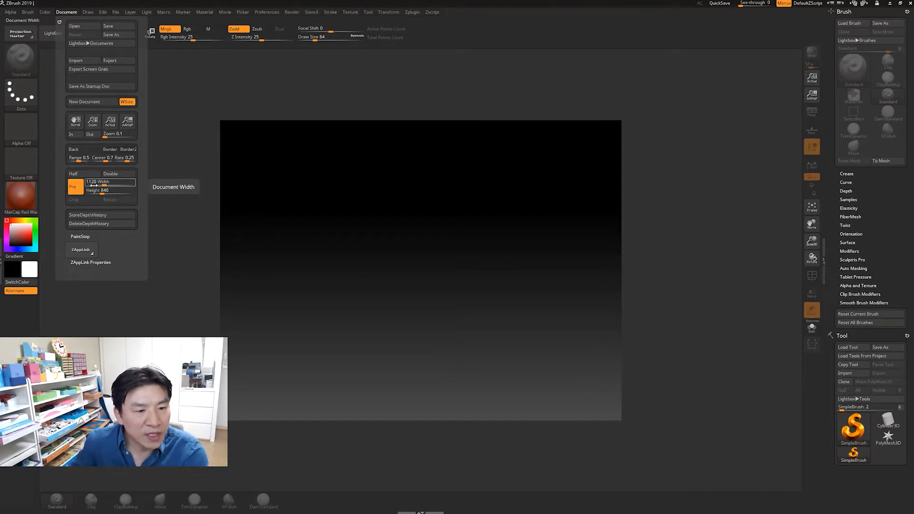
pyautogui.click(114, 184)
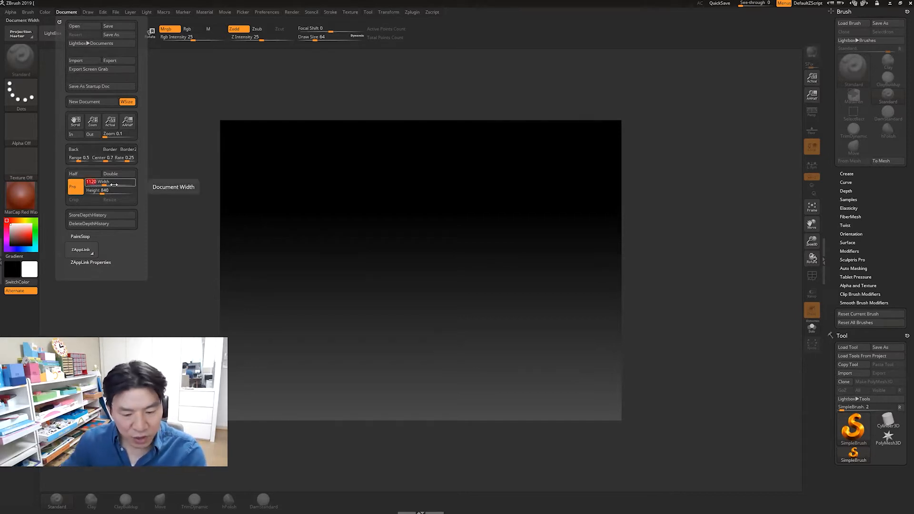
pyautogui.write('1500')
pyautogui.press('Return')
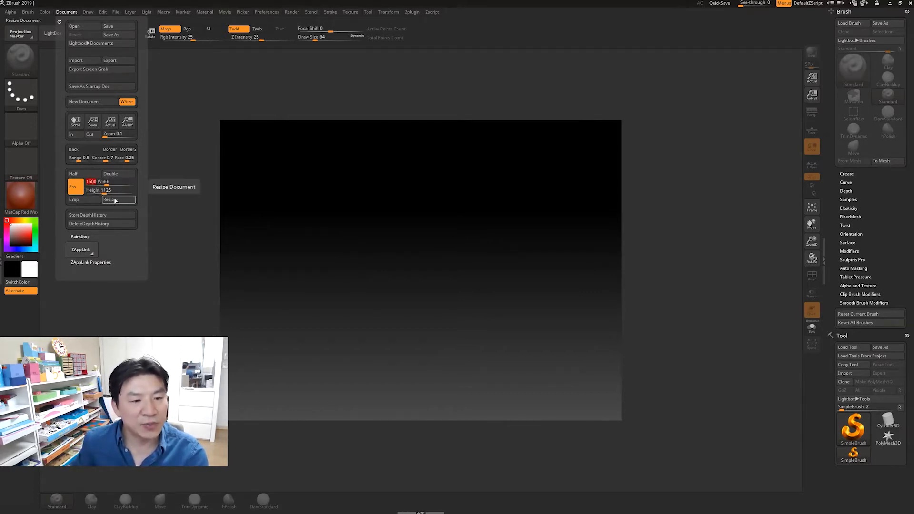
pyautogui.click(116, 200)
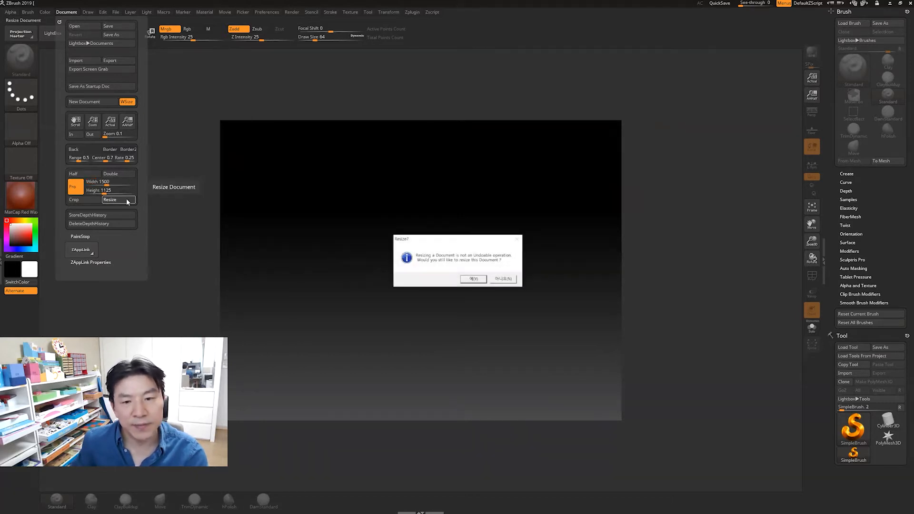
pyautogui.click(469, 279)
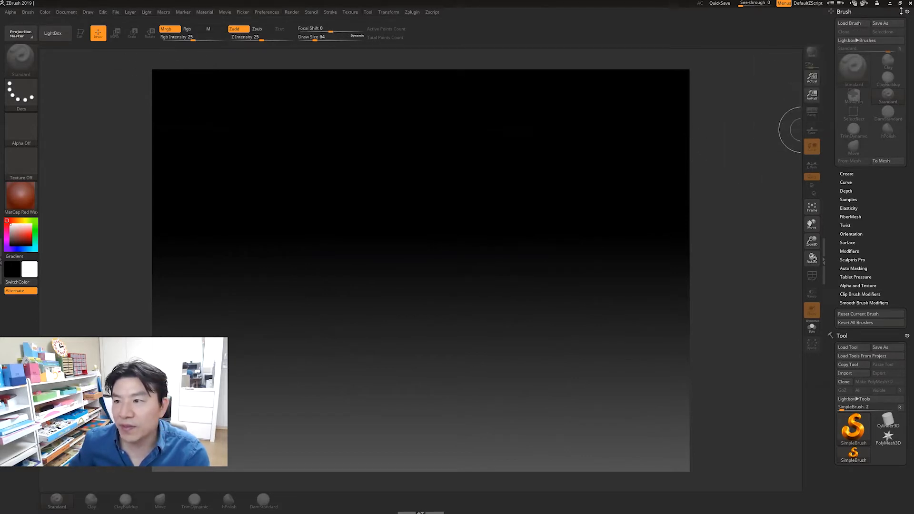
# Step: Remove the Brush palette from the tray and draw a large Sphere3D in the middle of the canvas
pyautogui.click(906, 10)
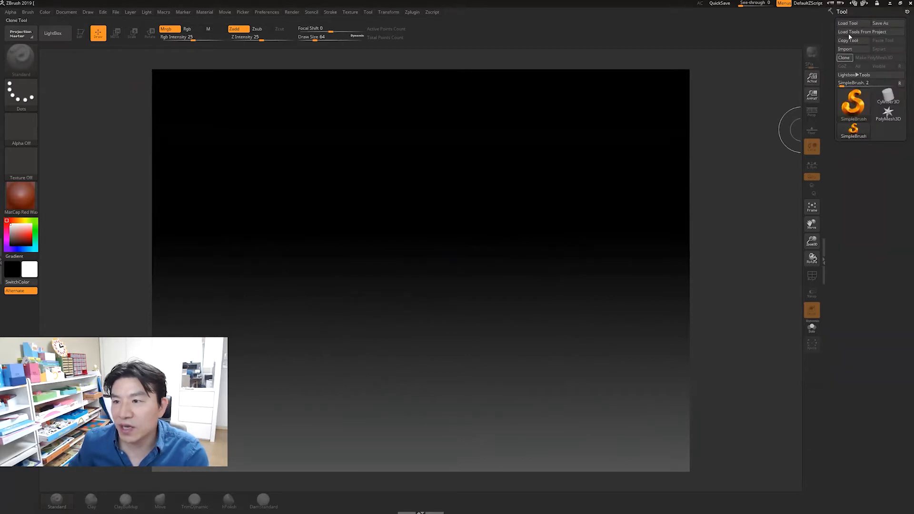
pyautogui.click(855, 102)
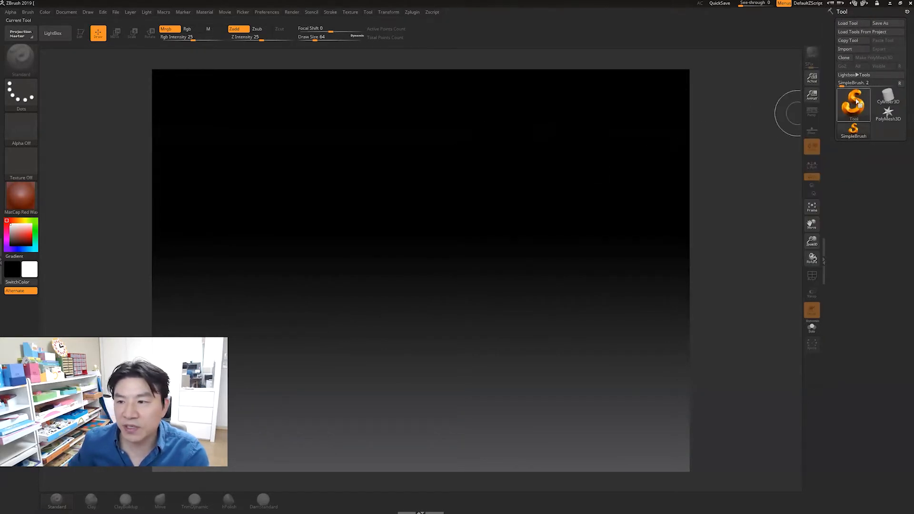
pyautogui.click(856, 101)
pyautogui.click(503, 136)
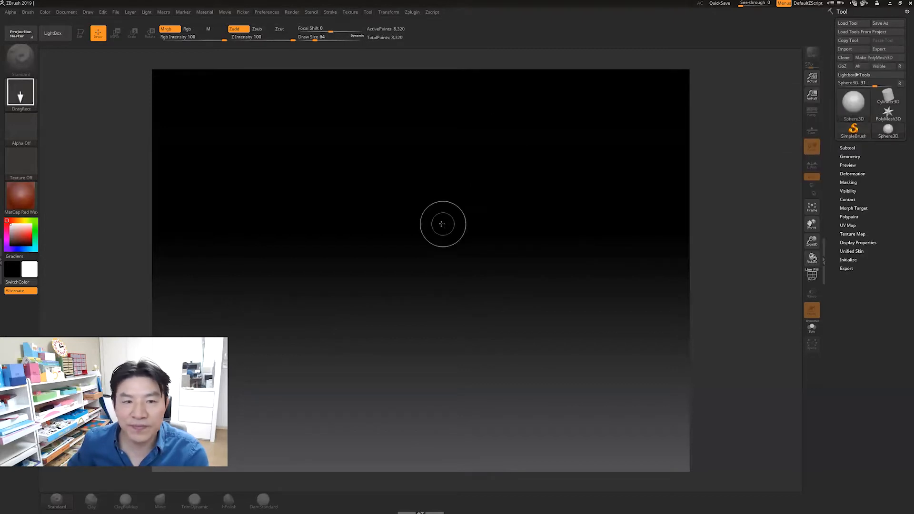
pyautogui.moveTo(416, 242); pyautogui.dragTo(420, 400)
# Step: Put the sphere into Edit mode and convert it to a PolyMesh3D
pyautogui.press('t')
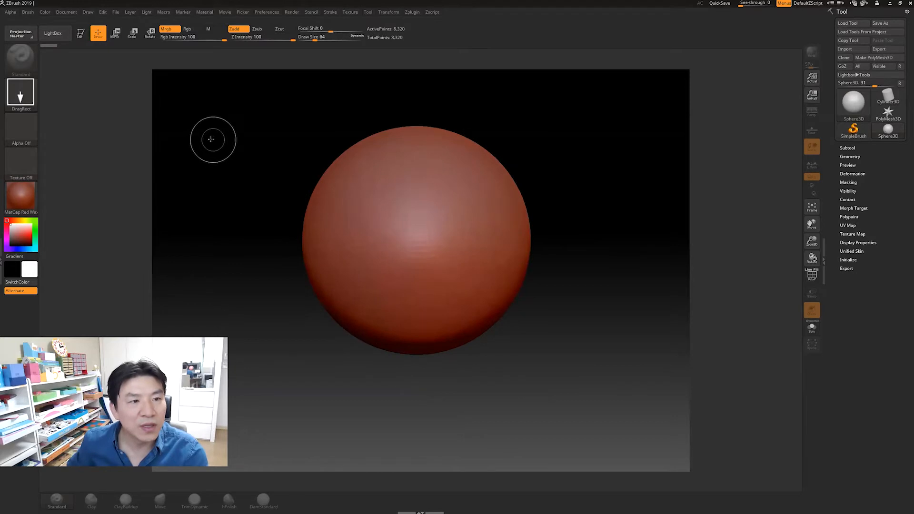
pyautogui.click(80, 33)
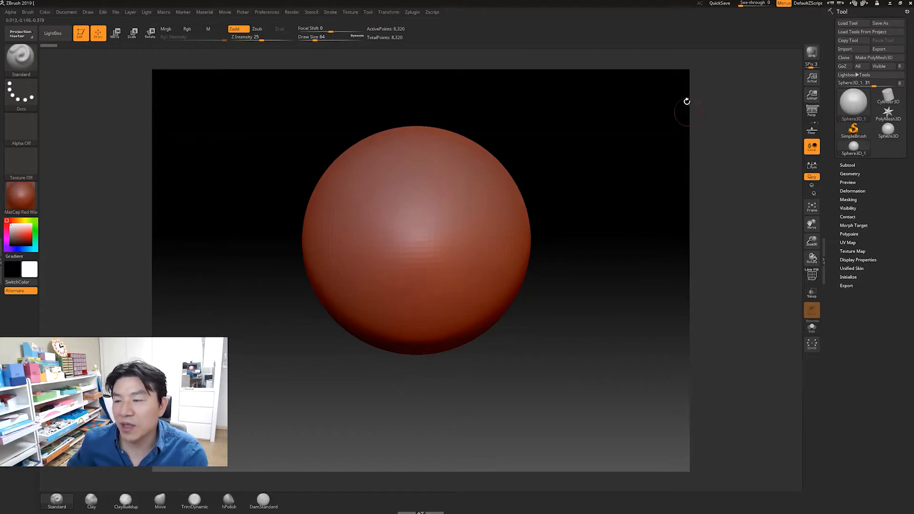
pyautogui.click(878, 59)
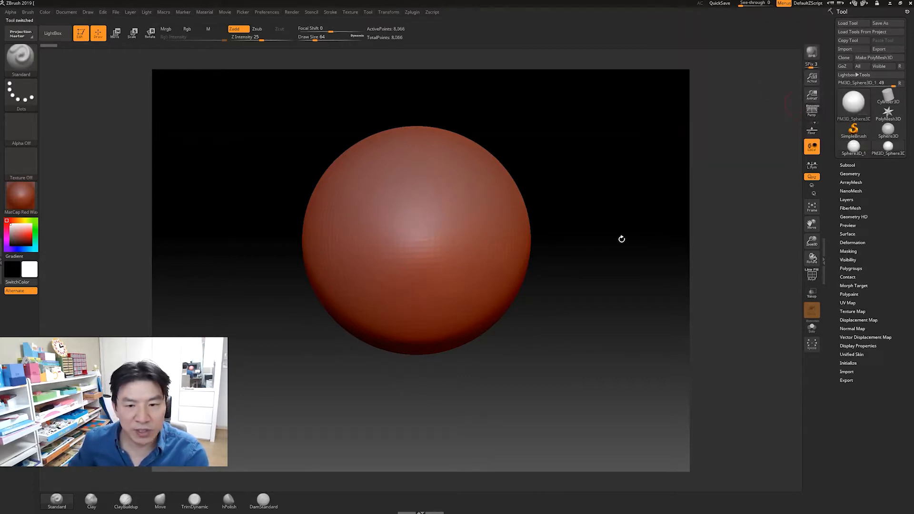
# Step: Try a Standard brush stroke on the front of the sphere and undo it
pyautogui.keyDown('ctrl'); pyautogui.moveTo(570, 315); pyautogui.dragTo(581, 315, button='right'); pyautogui.keyUp('ctrl')
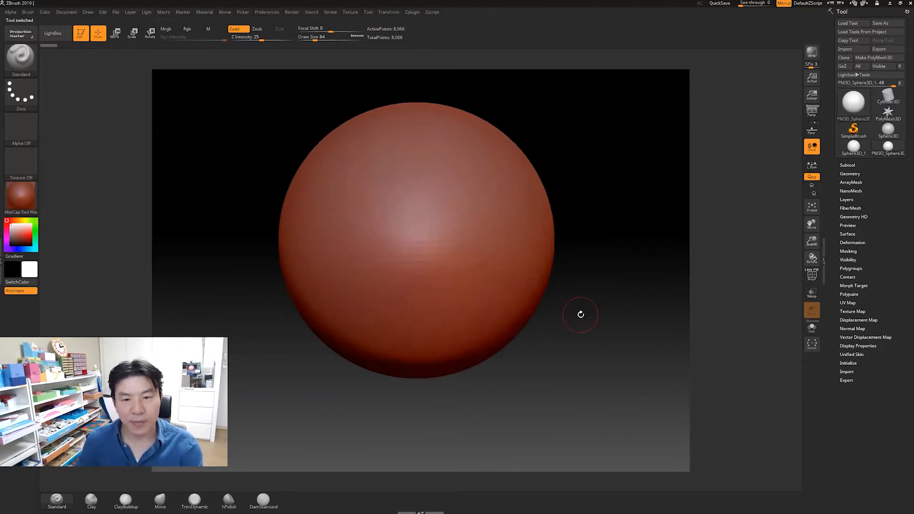
pyautogui.moveTo(411, 188)
pyautogui.mouseDown()
pyautogui.moveTo(419, 220)
pyautogui.moveTo(453, 200)
pyautogui.moveTo(476, 243)
pyautogui.mouseUp()
pyautogui.hotkey('ctrl', 'z')
# Step: Activate symmetry so that brush strokes are mirrored across the sphere
pyautogui.moveTo(564, 301)
pyautogui.keyDown('alt'); pyautogui.mouseDown(button='right')
pyautogui.moveTo(565, 314)
pyautogui.moveTo(561, 301)
pyautogui.mouseUp(button='right'); pyautogui.keyUp('alt')
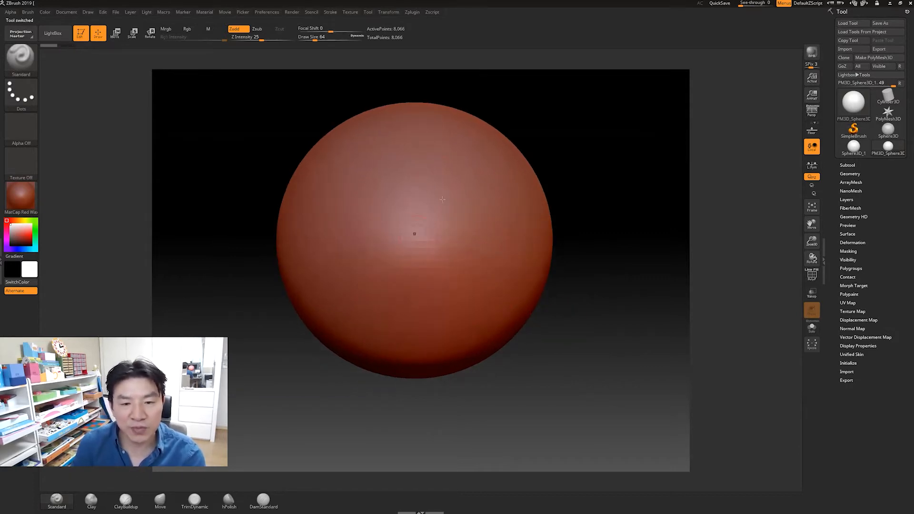
pyautogui.click(389, 13)
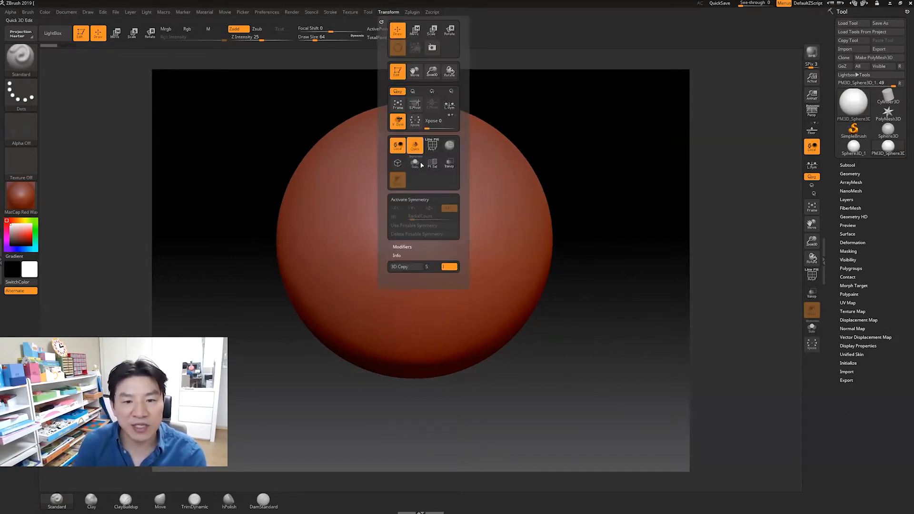
pyautogui.click(413, 200)
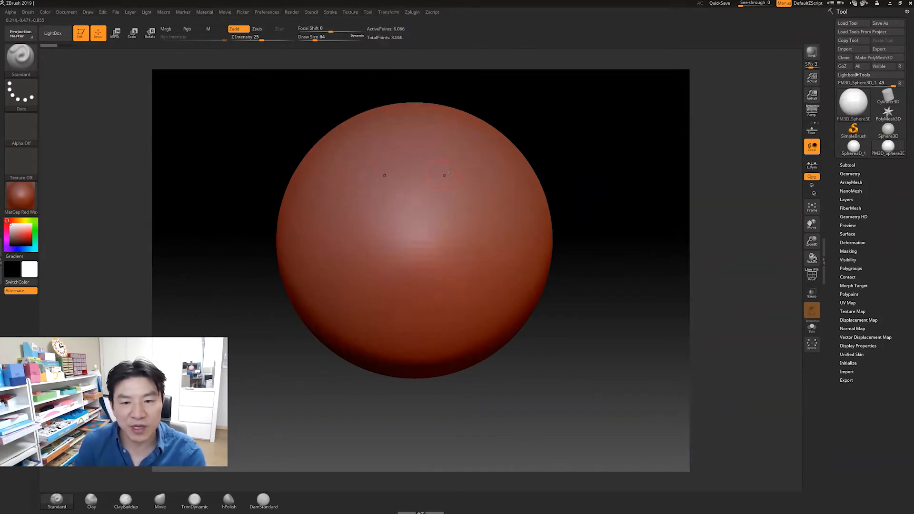
# Step: Try mirrored Standard brush strokes on the upper front of the sphere and undo them
pyautogui.moveTo(487, 188)
pyautogui.mouseDown()
pyautogui.moveTo(476, 199)
pyautogui.moveTo(493, 218)
pyautogui.moveTo(501, 208)
pyautogui.mouseUp()
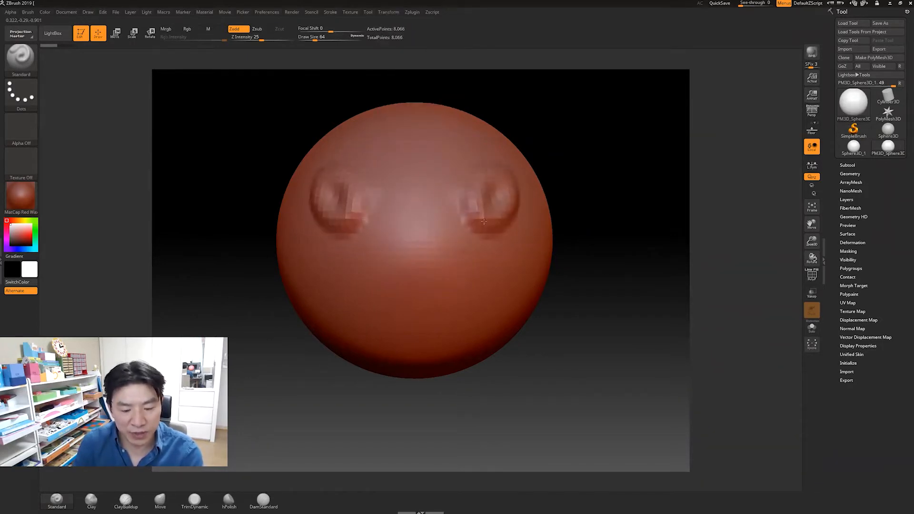
pyautogui.hotkey('ctrl', 'z')
pyautogui.moveTo(576, 301); pyautogui.dragTo(563, 325)
pyautogui.moveTo(458, 179)
pyautogui.mouseDown()
pyautogui.moveTo(472, 204)
pyautogui.moveTo(460, 204)
pyautogui.mouseUp()
pyautogui.keyDown('shift'); pyautogui.moveTo(551, 272); pyautogui.dragTo(553, 276); pyautogui.keyUp('shift')
pyautogui.hotkey('ctrl', 'z')
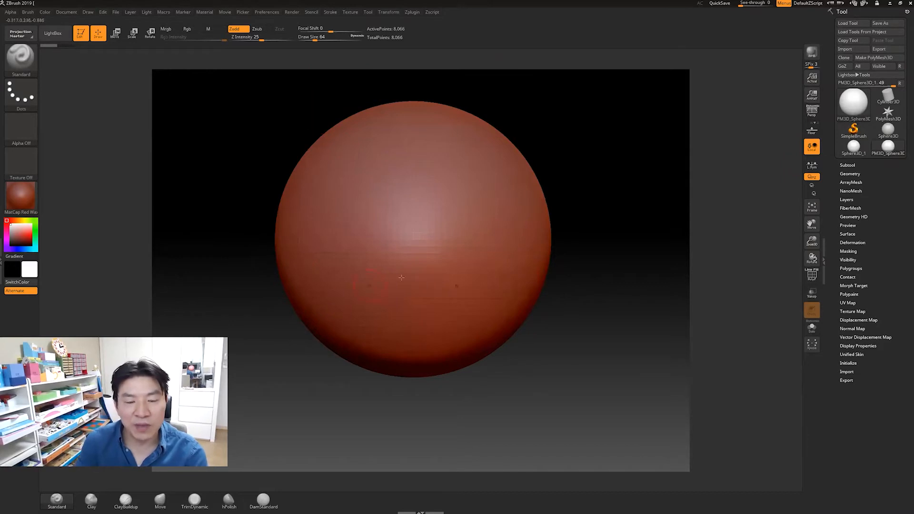
pyautogui.keyDown('alt'); pyautogui.moveTo(548, 371); pyautogui.dragTo(530, 388); pyautogui.keyUp('alt')
pyautogui.moveTo(210, 164); pyautogui.dragTo(192, 132)
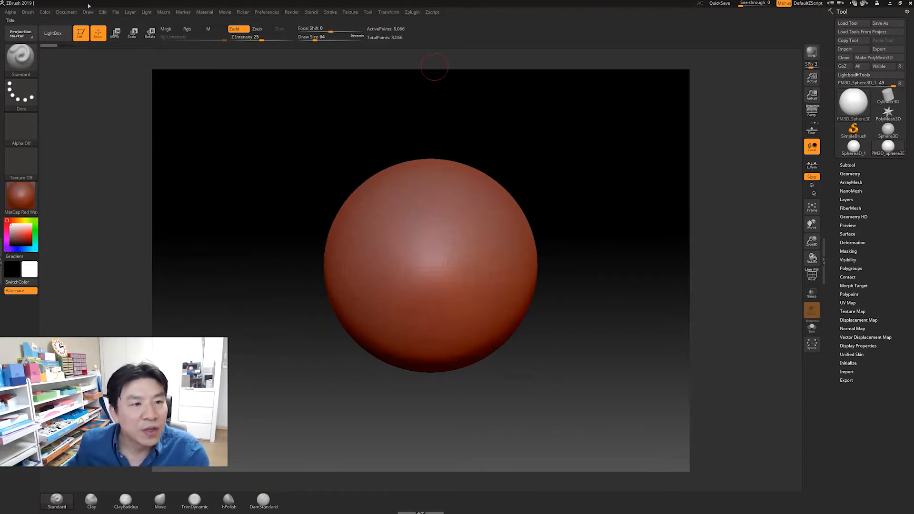
pyautogui.click(89, 12)
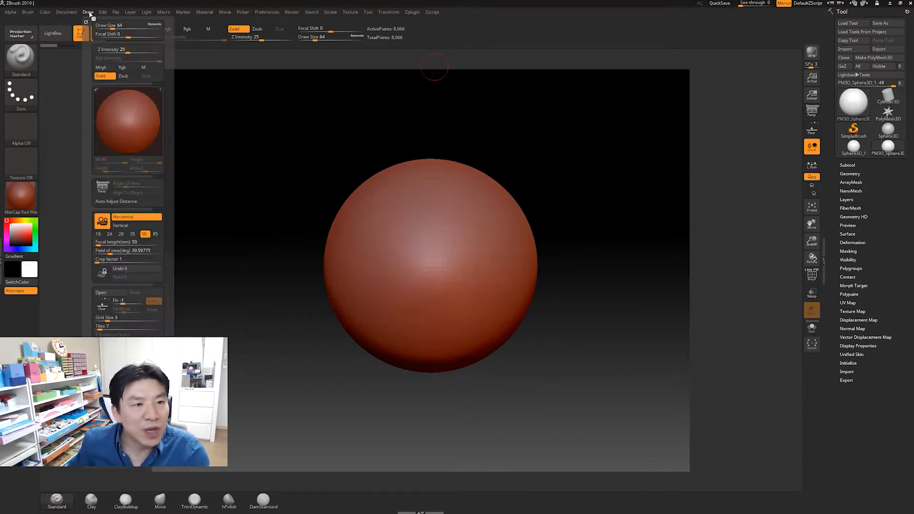
pyautogui.click(88, 11)
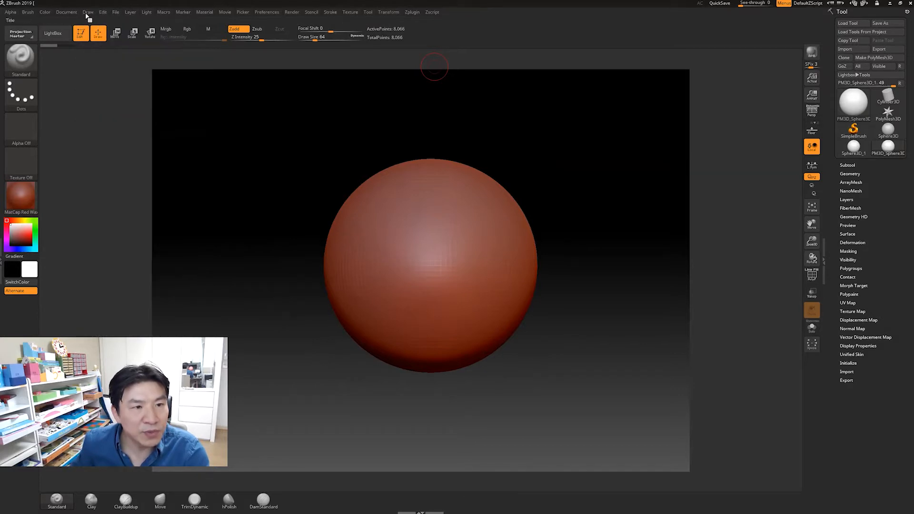
pyautogui.click(90, 14)
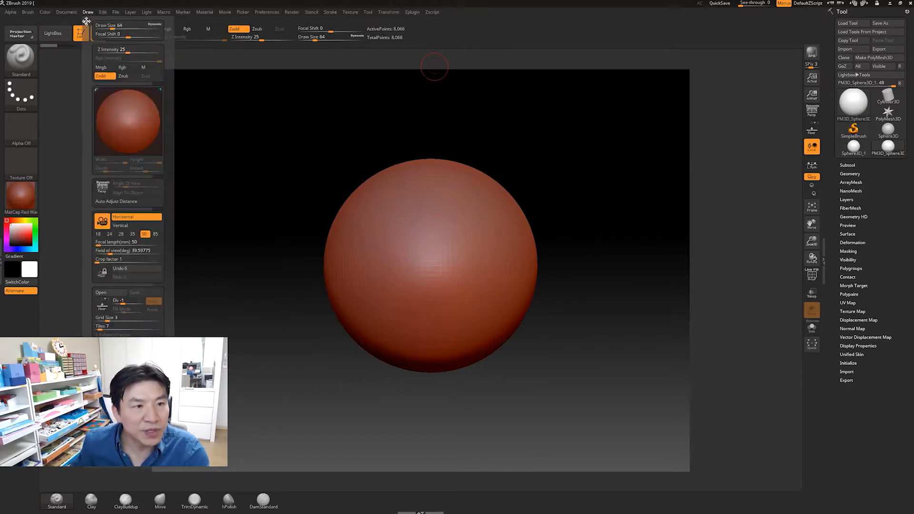
pyautogui.moveTo(86, 21); pyautogui.dragTo(1, 37)
pyautogui.click(3, 260)
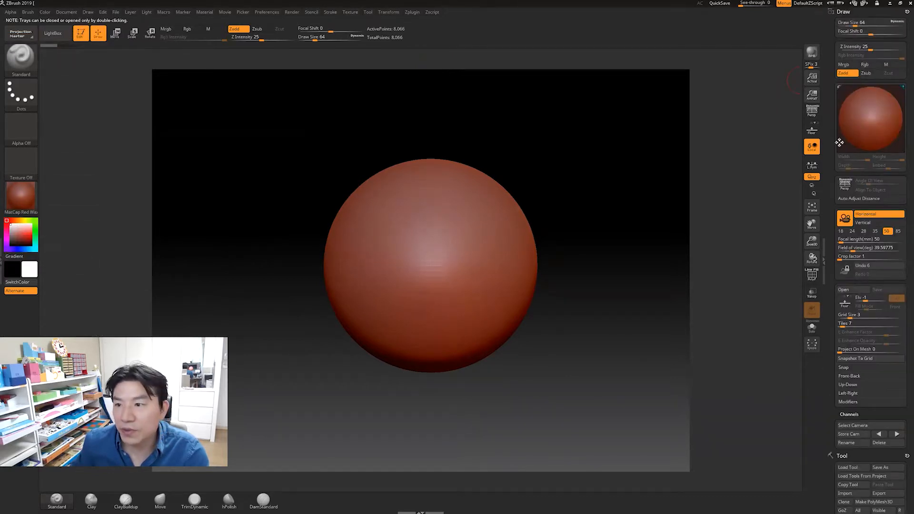
pyautogui.click(907, 11)
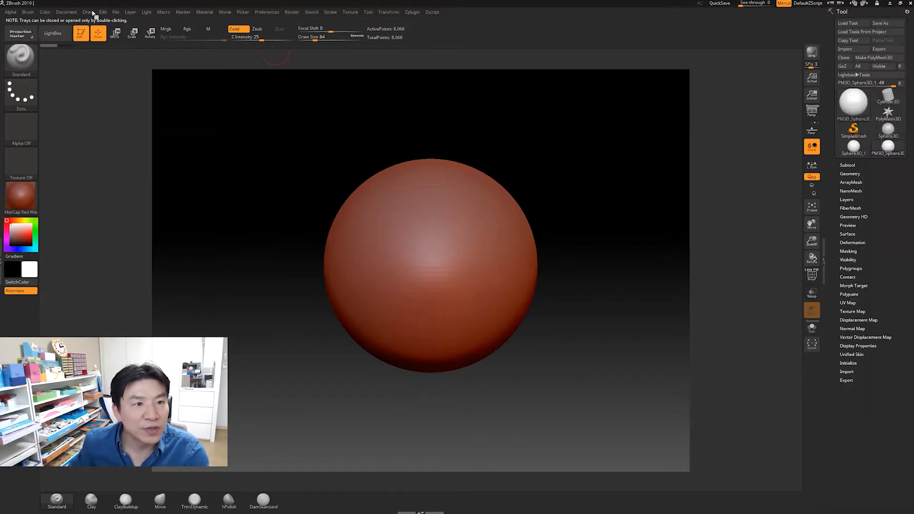
# Step: Dock the Draw palette above the Tool palette and bring its grid settings into view
pyautogui.click(91, 12)
pyautogui.moveTo(86, 21)
pyautogui.mouseDown()
pyautogui.moveTo(231, 42)
pyautogui.moveTo(767, 39)
pyautogui.moveTo(793, 18)
pyautogui.moveTo(845, 13)
pyautogui.mouseUp()
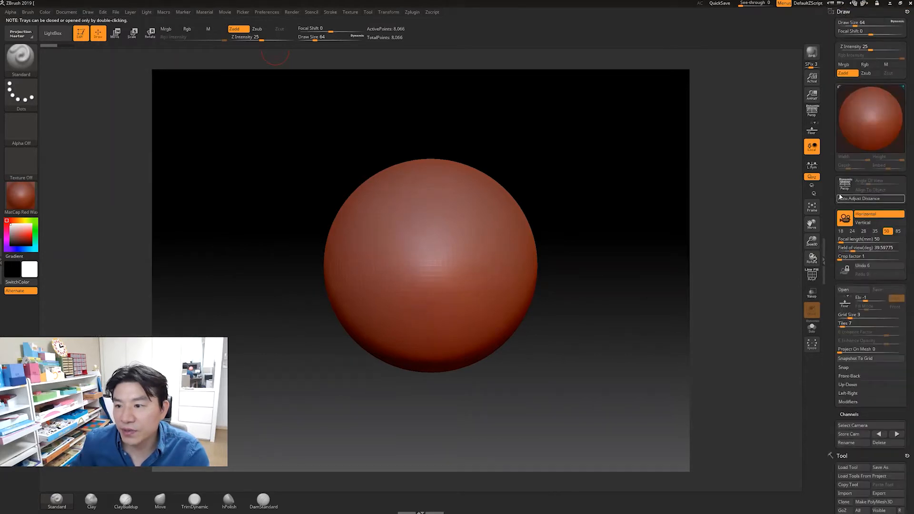
pyautogui.scroll(-5, 834, 227)
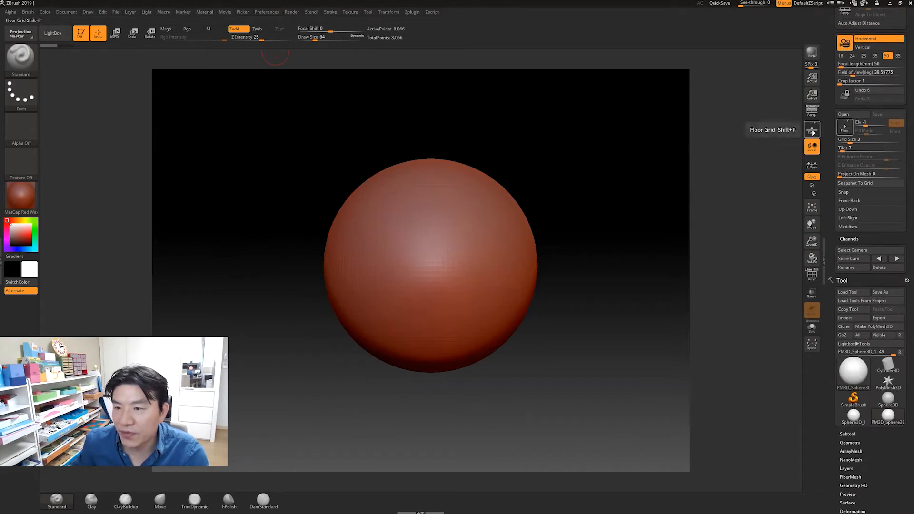
# Step: Turn on the floor grid with its X, Y and Z planes around the sphere
pyautogui.click(813, 132)
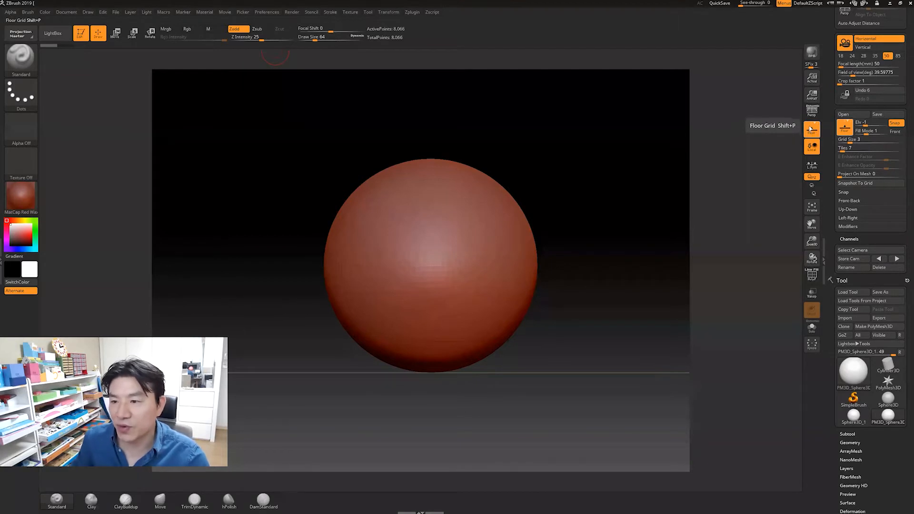
pyautogui.click(811, 129)
pyautogui.click(810, 126)
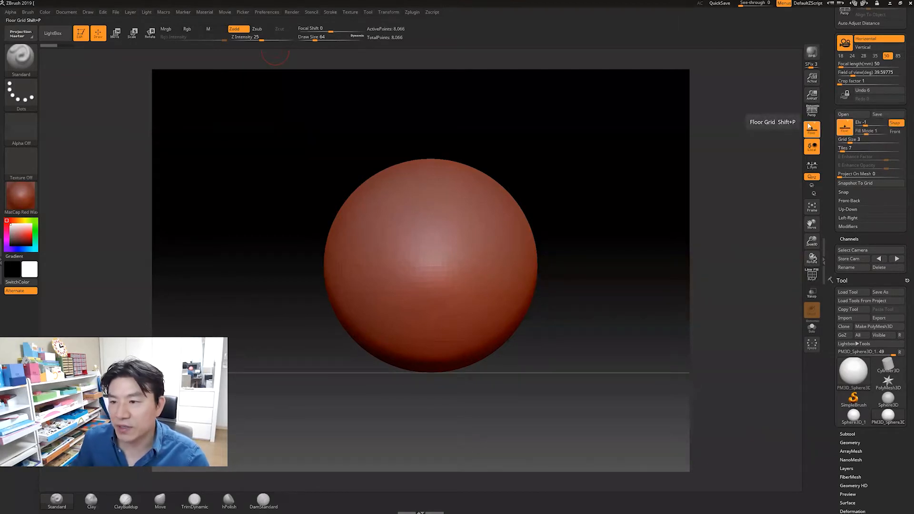
pyautogui.click(810, 126)
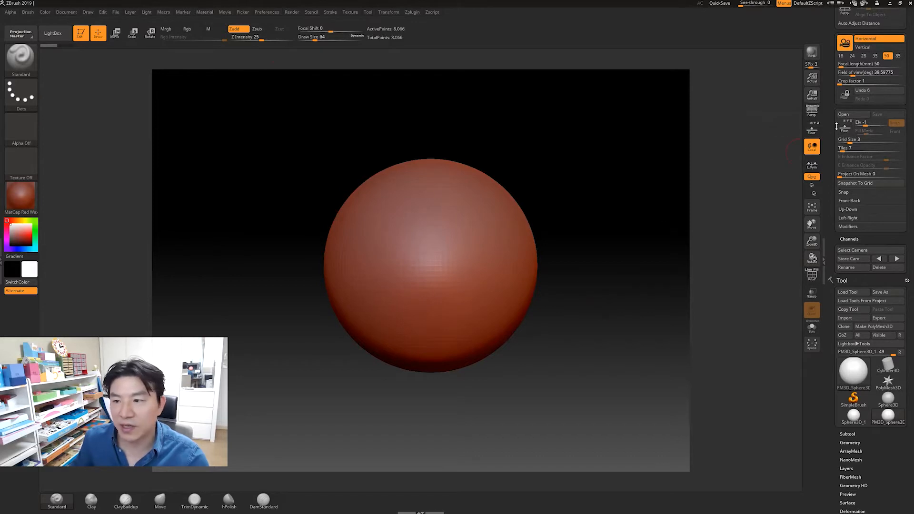
pyautogui.click(811, 127)
pyautogui.moveTo(582, 293); pyautogui.dragTo(522, 255)
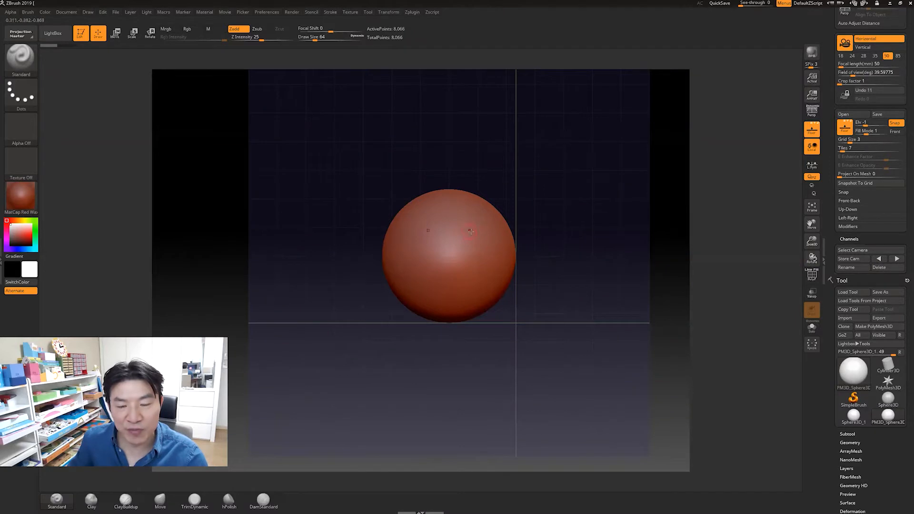
pyautogui.keyDown('alt'); pyautogui.moveTo(558, 237); pyautogui.dragTo(586, 247); pyautogui.keyUp('alt')
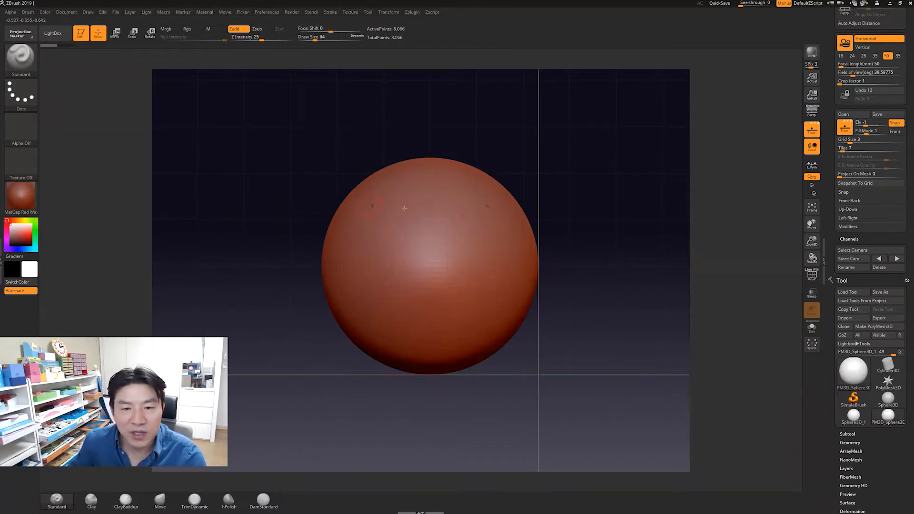
pyautogui.keyDown('alt'); pyautogui.moveTo(578, 203); pyautogui.dragTo(497, 222); pyautogui.keyUp('alt')
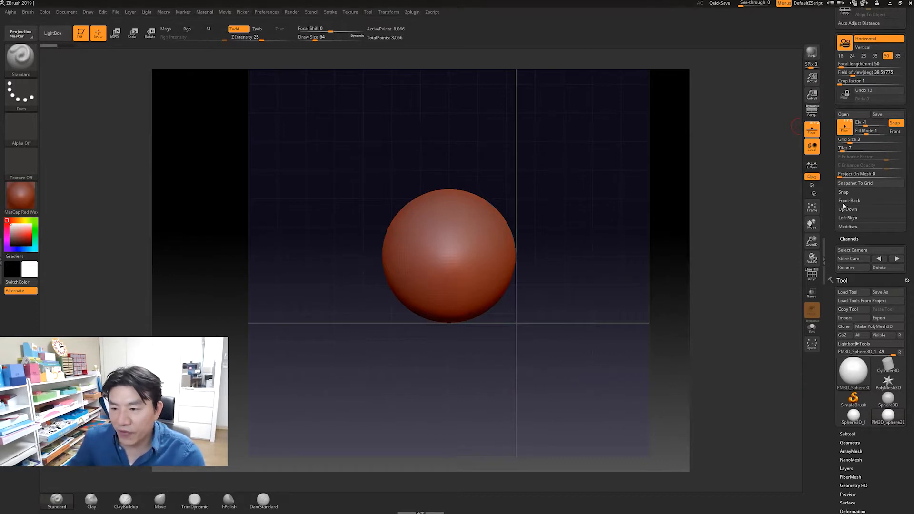
# Step: Import the orange dinosaur picture from the desktop class materials' 7주차 folder as Map1 of the Front-Back grid
pyautogui.click(845, 201)
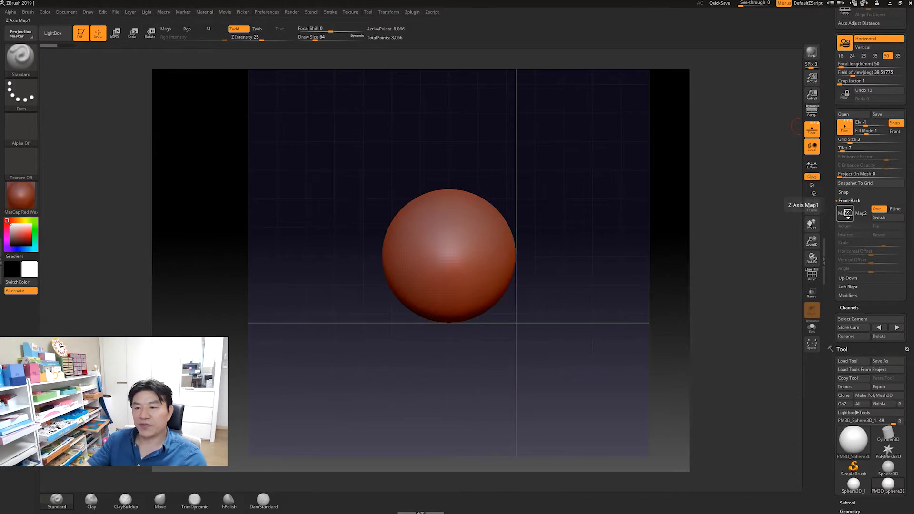
pyautogui.click(846, 214)
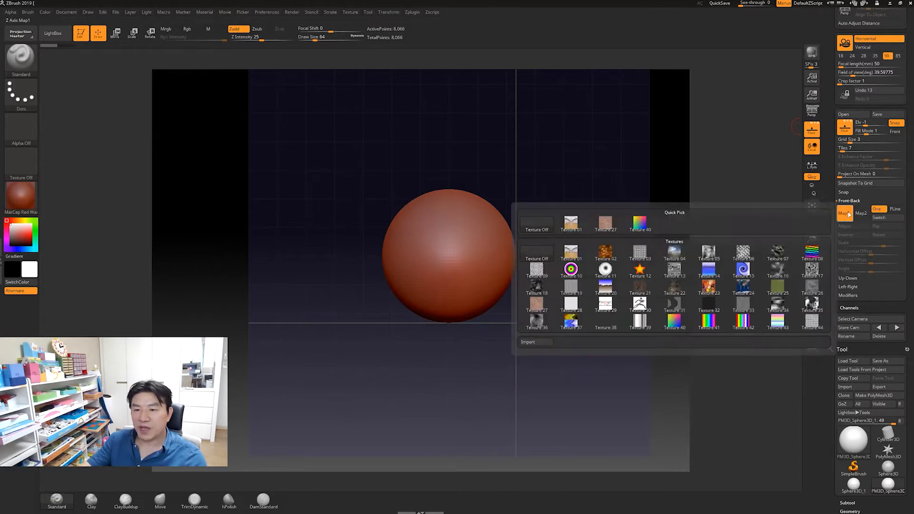
pyautogui.click(535, 342)
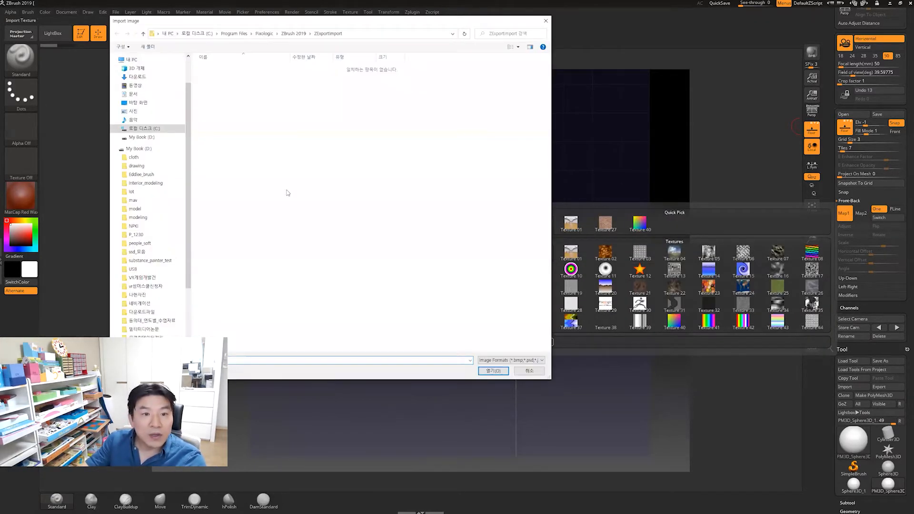
pyautogui.click(138, 102)
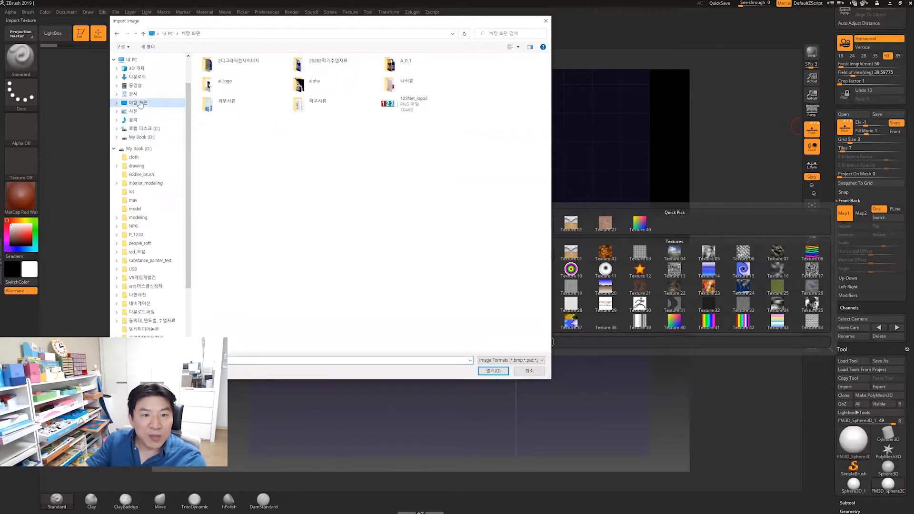
pyautogui.doubleClick(320, 63)
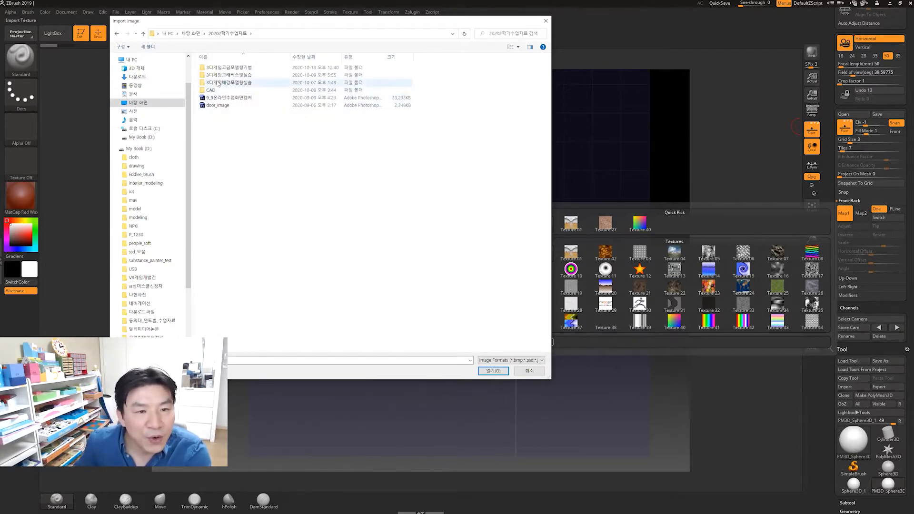
pyautogui.doubleClick(224, 67)
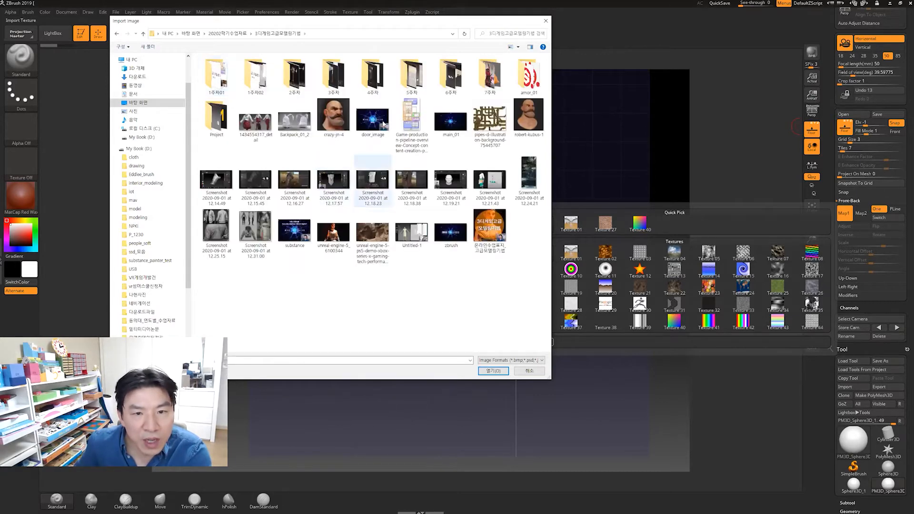
pyautogui.doubleClick(490, 76)
pyautogui.click(452, 80)
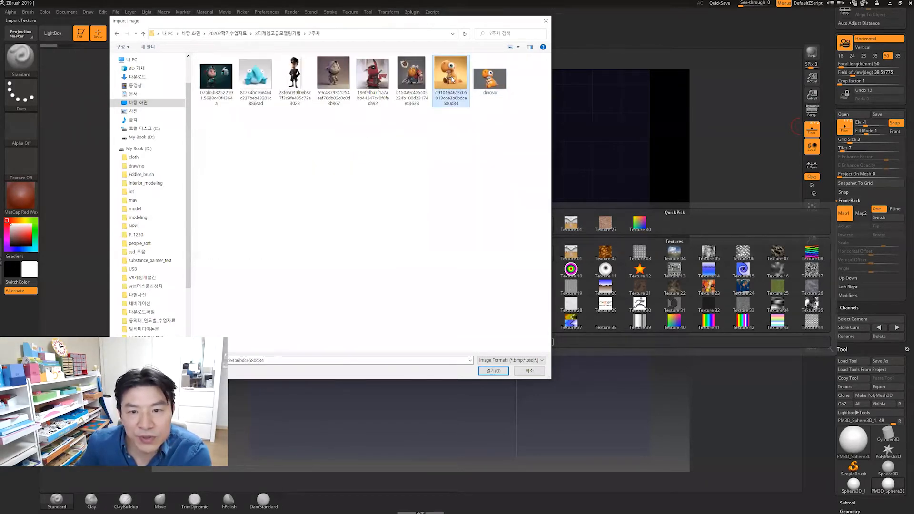
pyautogui.click(506, 372)
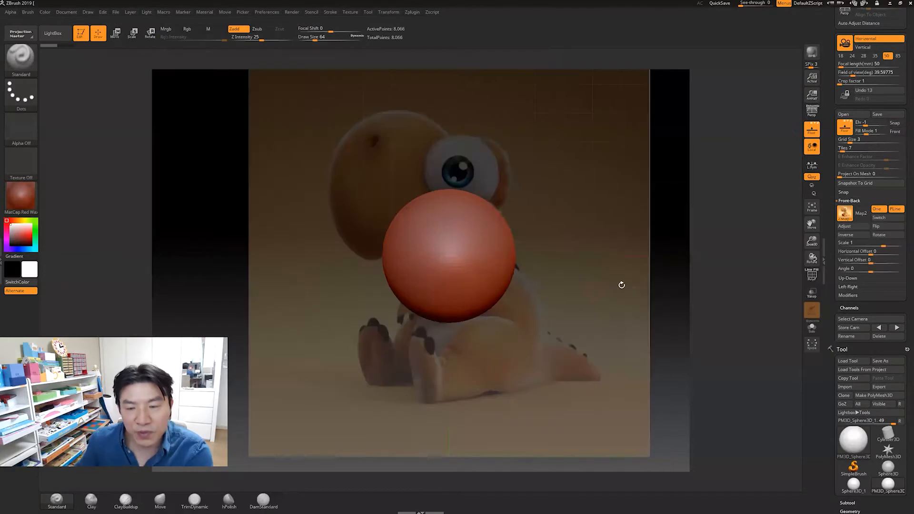
# Step: Show the reference image in front of the mesh and set the grid's Fill Mode to 2
pyautogui.keyDown('alt'); pyautogui.moveTo(700, 284); pyautogui.dragTo(663, 286); pyautogui.keyUp('alt')
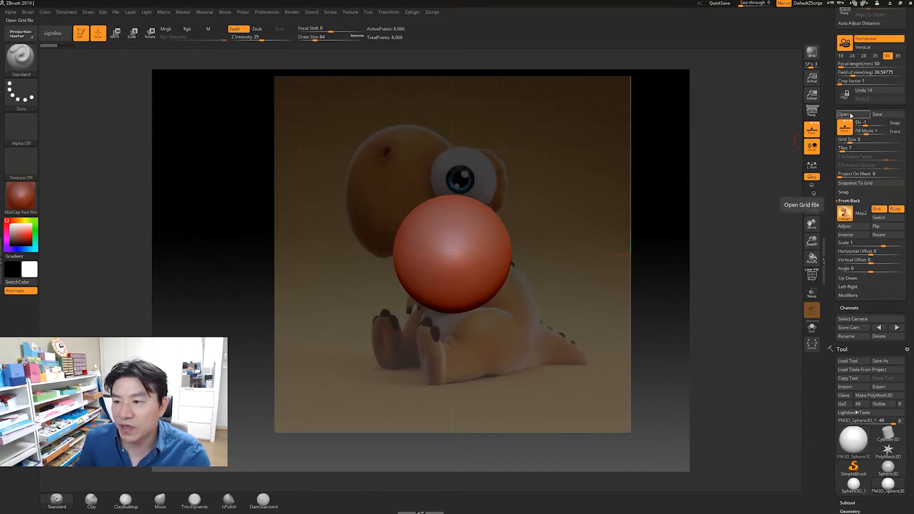
pyautogui.click(895, 132)
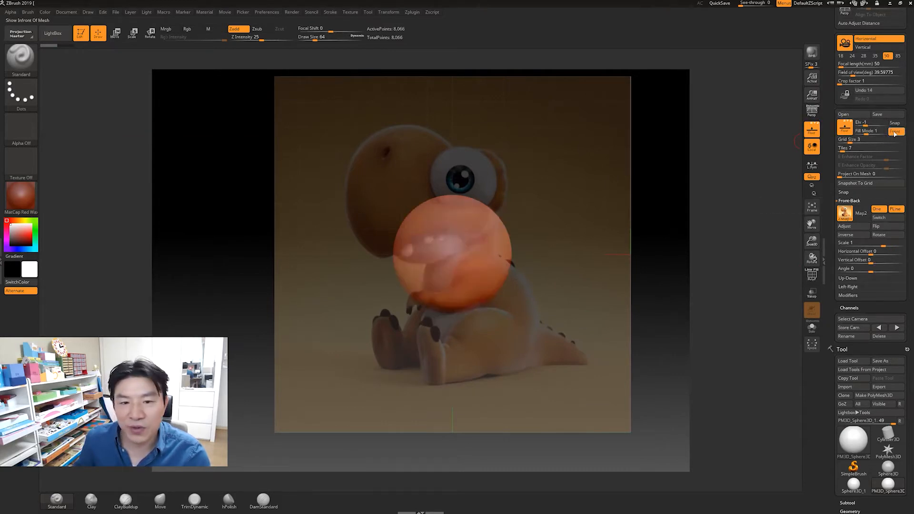
pyautogui.click(867, 134)
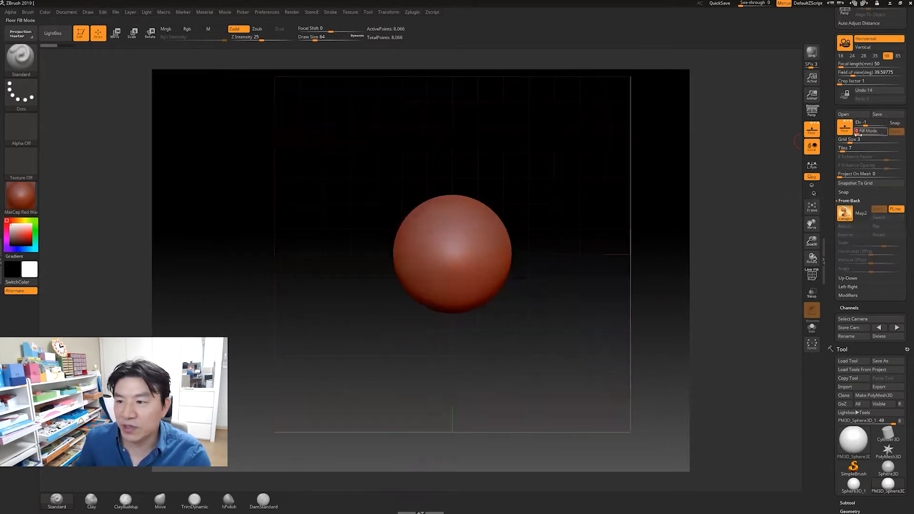
pyautogui.moveTo(866, 133); pyautogui.dragTo(882, 135)
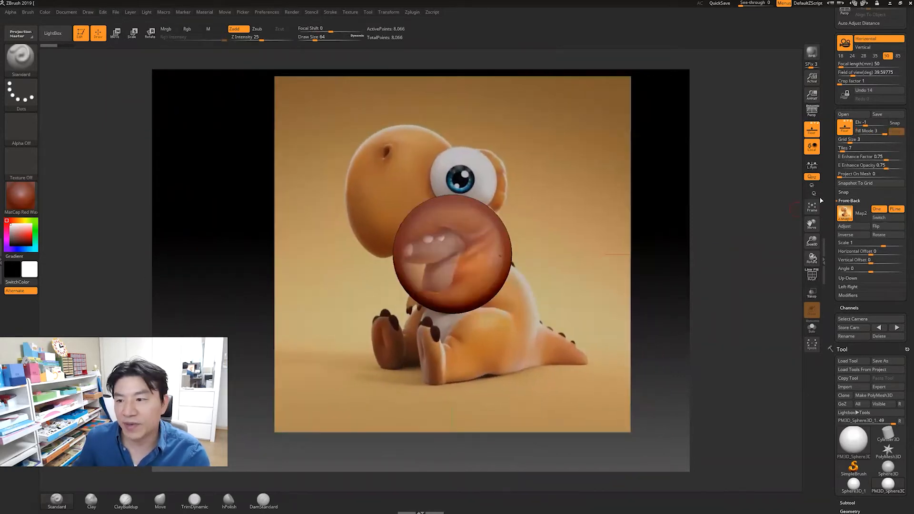
pyautogui.moveTo(864, 134); pyautogui.dragTo(876, 133)
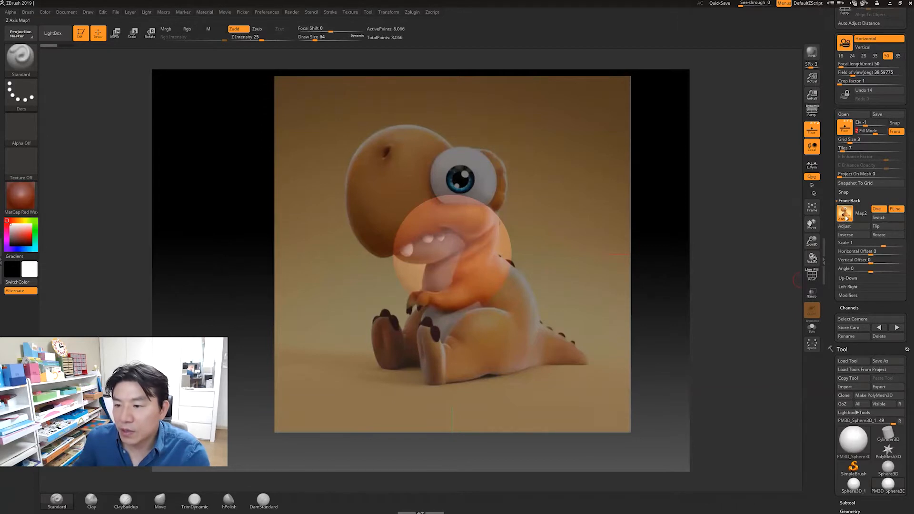
# Step: Try scaling the Front-Back reference image down to about 0.72, and restore its scale to 1
pyautogui.click(852, 245)
pyautogui.moveTo(882, 246); pyautogui.dragTo(858, 244)
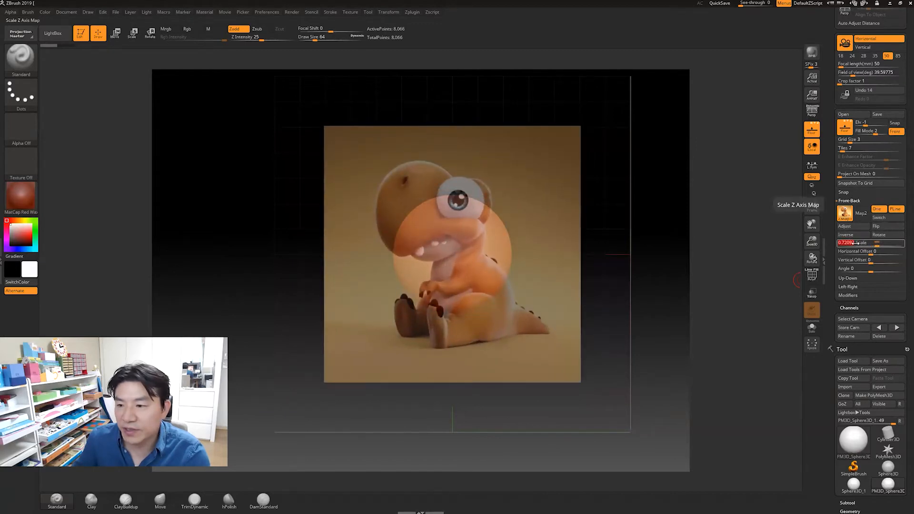
pyautogui.write('1')
pyautogui.press('Return')
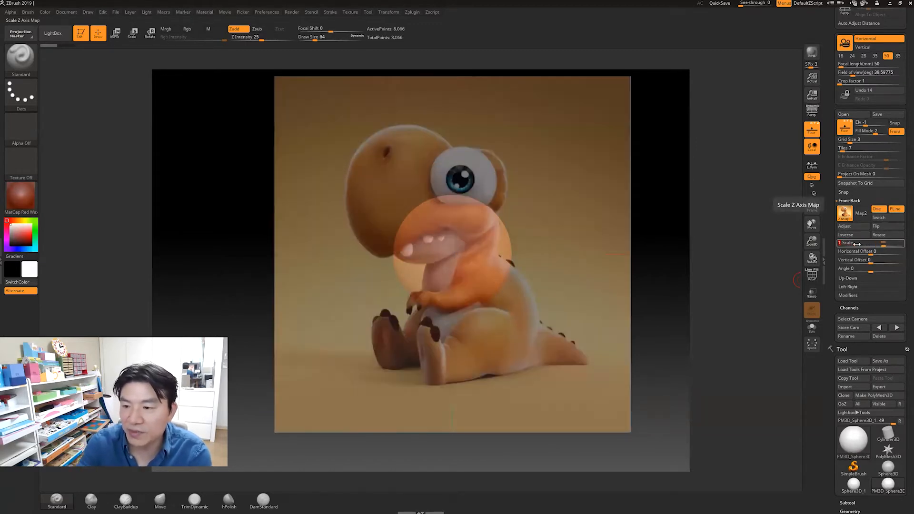
# Step: Set the grid's Fill Mode to 1 for a fainter reference image
pyautogui.keyDown('alt'); pyautogui.moveTo(676, 278); pyautogui.dragTo(637, 299); pyautogui.keyUp('alt')
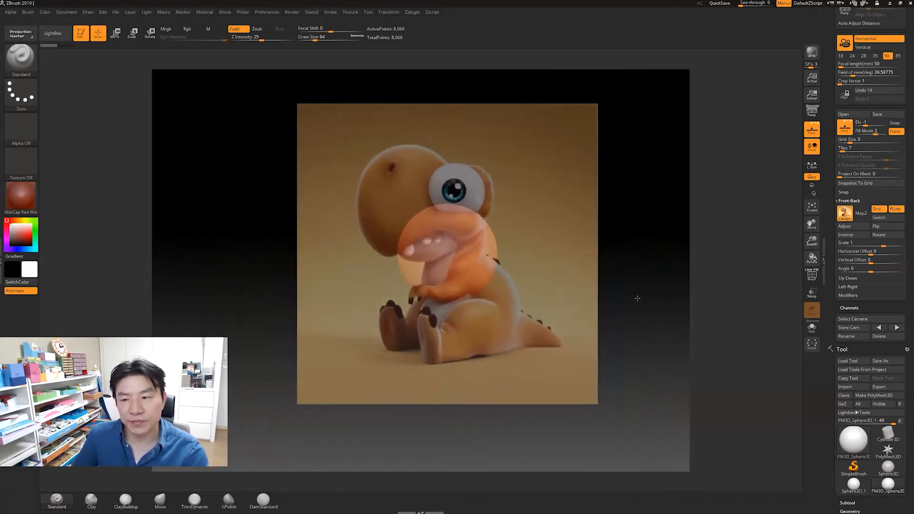
pyautogui.click(868, 135)
pyautogui.keyDown('alt'); pyautogui.moveTo(633, 285); pyautogui.dragTo(693, 265); pyautogui.keyUp('alt')
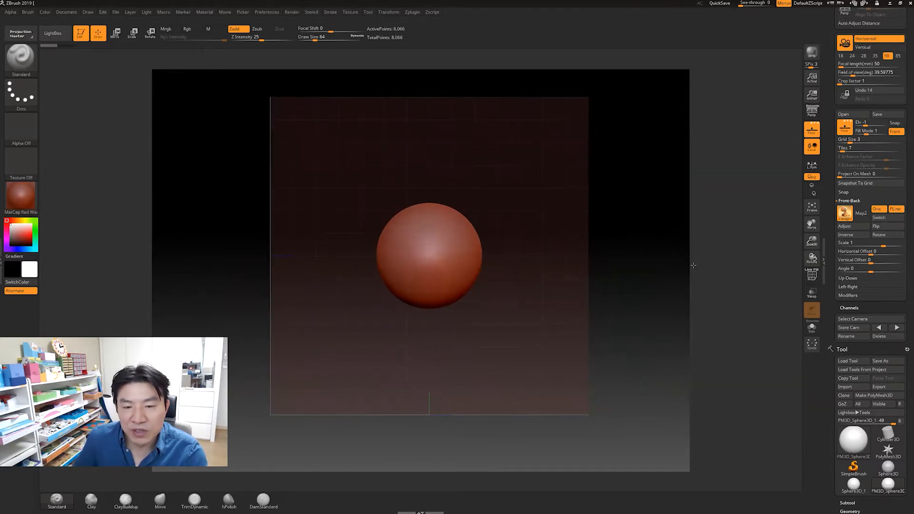
# Step: Import the same orange dinosaur picture as Map1 of the Left-Right grid
pyautogui.click(851, 287)
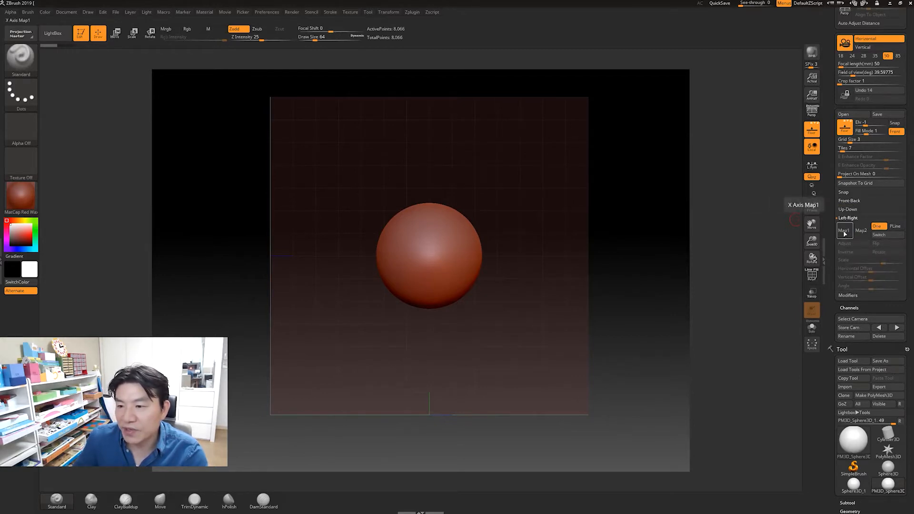
pyautogui.click(844, 231)
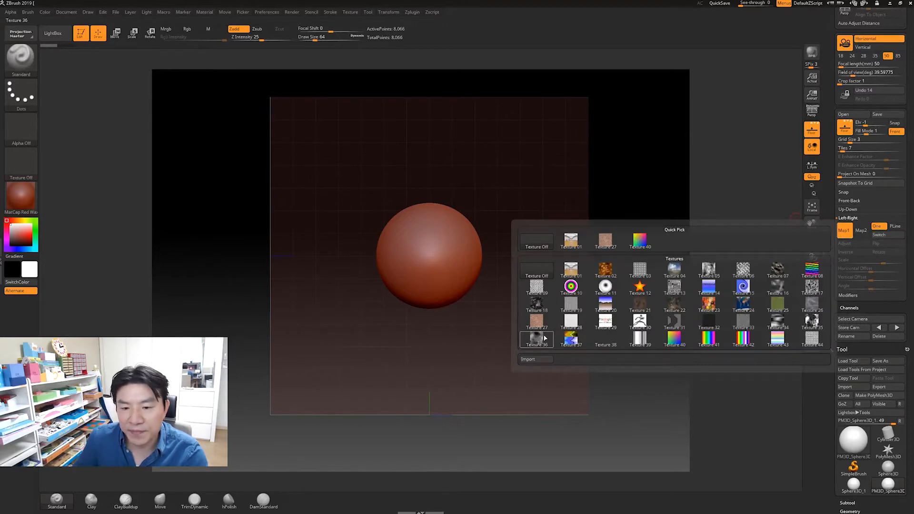
pyautogui.click(540, 359)
pyautogui.doubleClick(451, 80)
pyautogui.moveTo(551, 241); pyautogui.dragTo(540, 266)
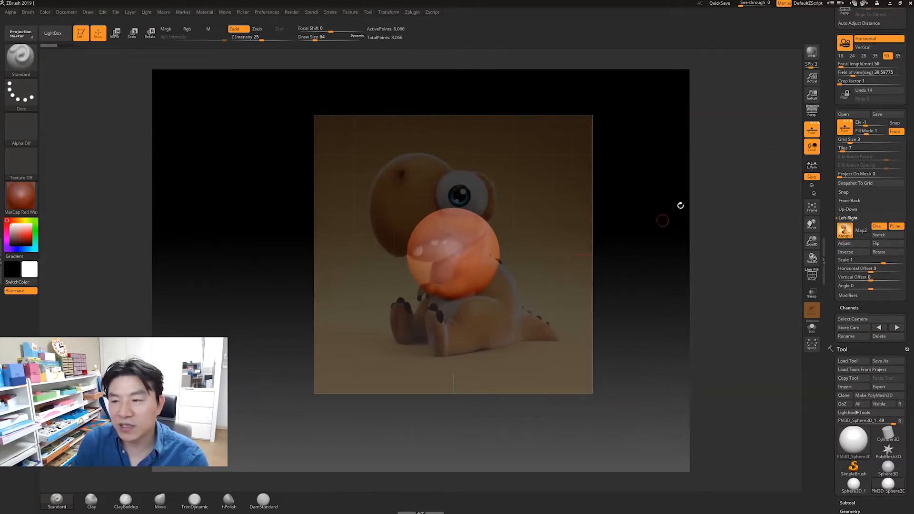
# Step: Turn off the floor grid to hide the reference images around the sphere
pyautogui.click(848, 129)
pyautogui.moveTo(635, 310)
pyautogui.mouseDown()
pyautogui.moveTo(673, 286)
pyautogui.moveTo(641, 280)
pyautogui.mouseUp()
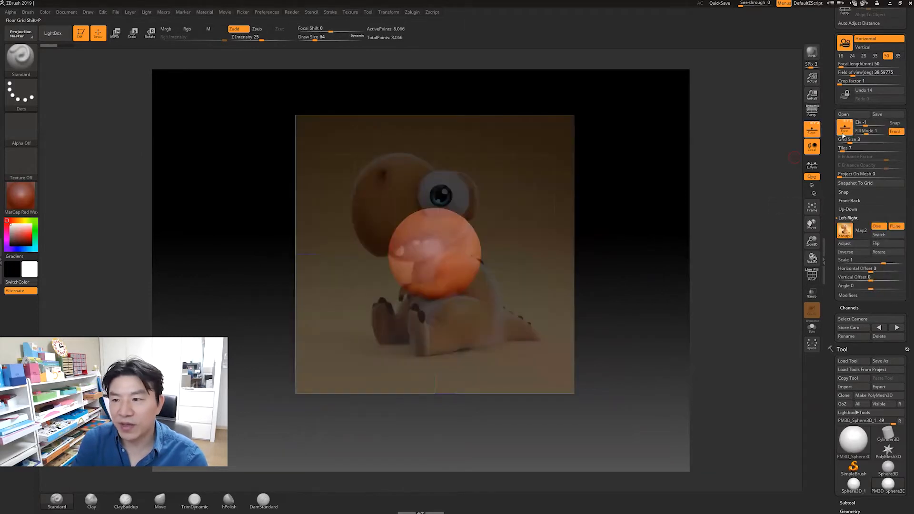
pyautogui.click(841, 139)
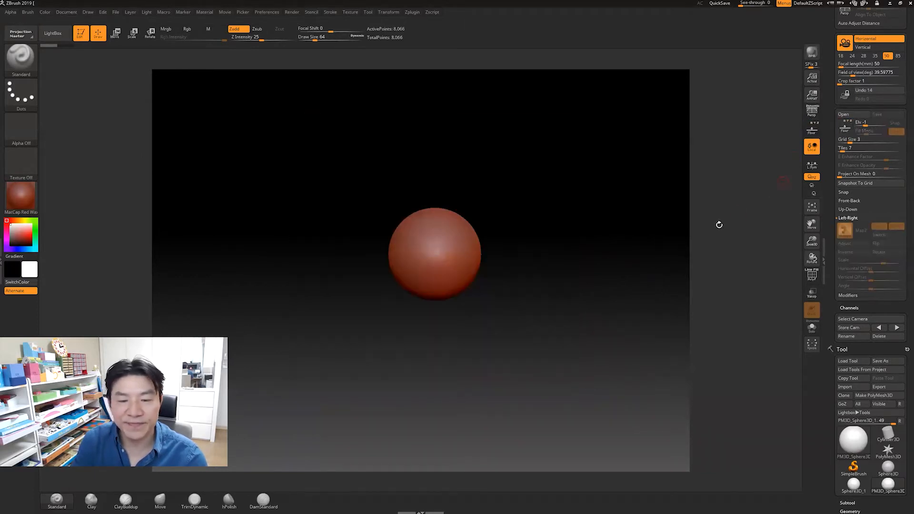
# Step: Show the floor grid again in the side view and set its Fill Mode to 3 for a fully visible dinosaur reference
pyautogui.click(811, 130)
pyautogui.moveTo(666, 253); pyautogui.dragTo(625, 239)
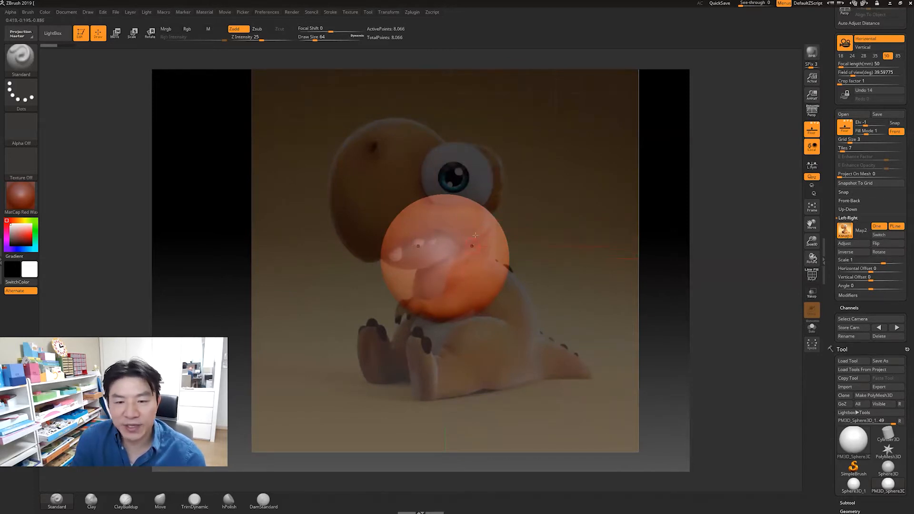
pyautogui.keyDown('alt'); pyautogui.moveTo(655, 208); pyautogui.dragTo(649, 216); pyautogui.keyUp('alt')
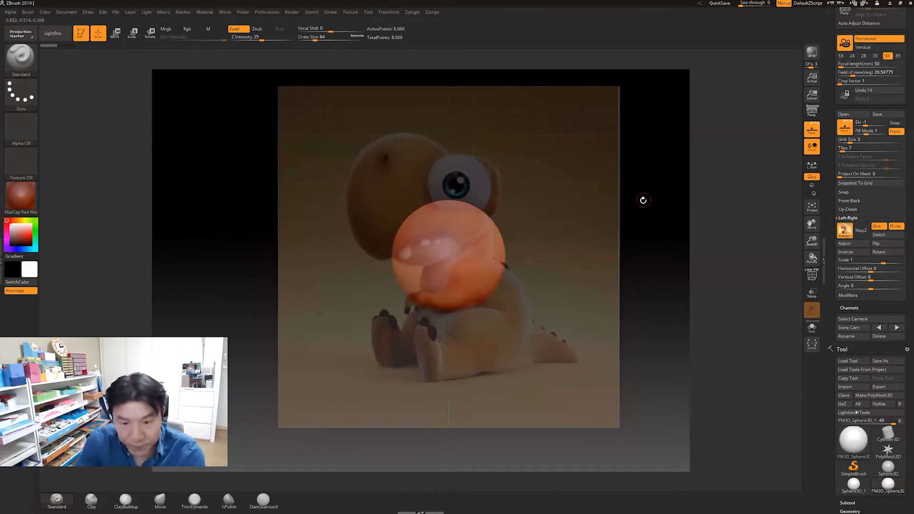
pyautogui.keyDown('alt'); pyautogui.moveTo(658, 286); pyautogui.dragTo(690, 272); pyautogui.keyUp('alt')
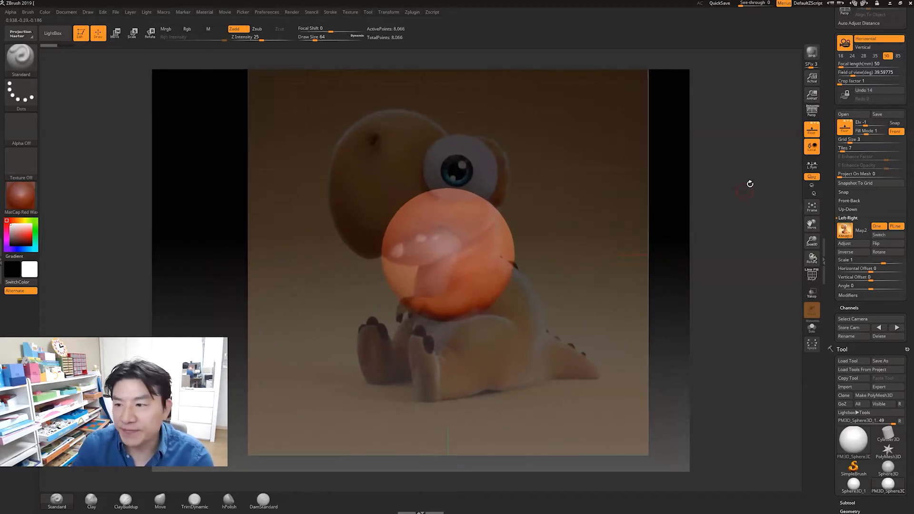
pyautogui.click(886, 135)
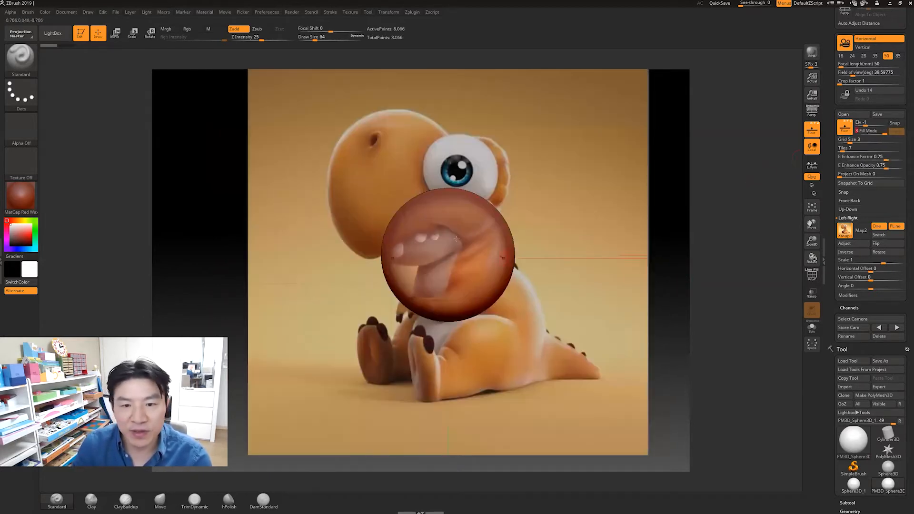
pyautogui.keyDown('alt'); pyautogui.moveTo(669, 240); pyautogui.dragTo(658, 253); pyautogui.keyUp('alt')
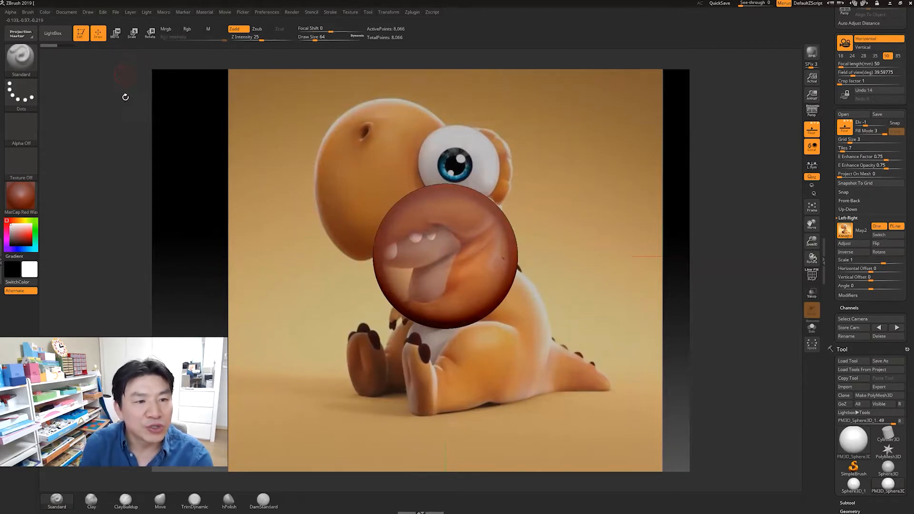
# Step: Choose the Move brush and enlarge its draw size to 728
pyautogui.click(162, 502)
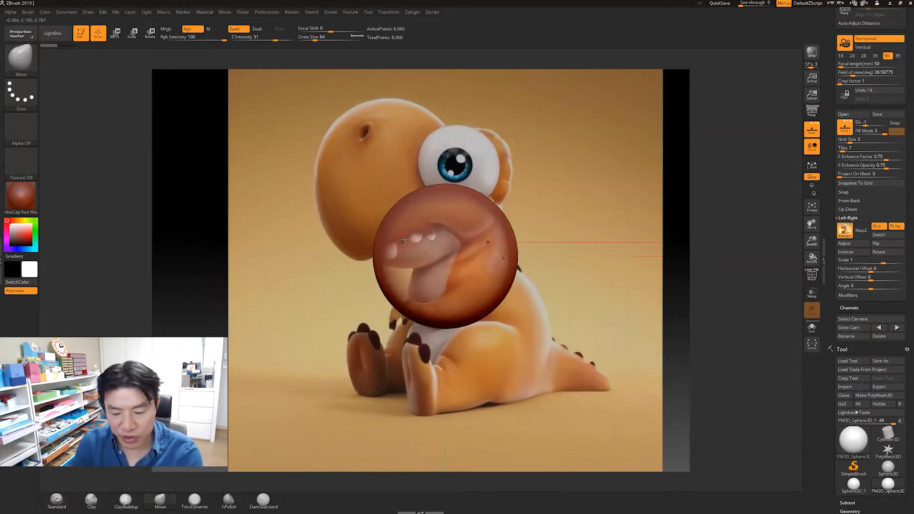
pyautogui.press(']')
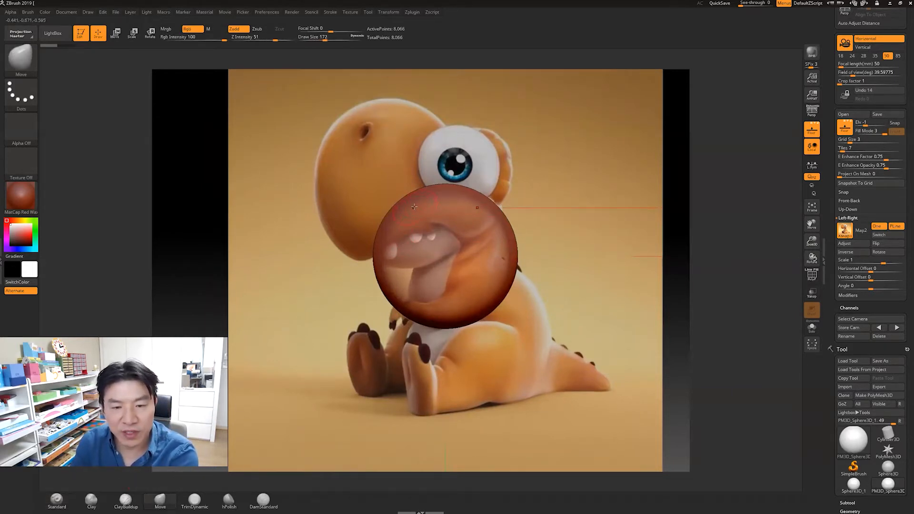
pyautogui.press(']')
pyautogui.press(']')
pyautogui.press(']')
pyautogui.press(']')
pyautogui.press(']')
pyautogui.press(']')
pyautogui.press(']')
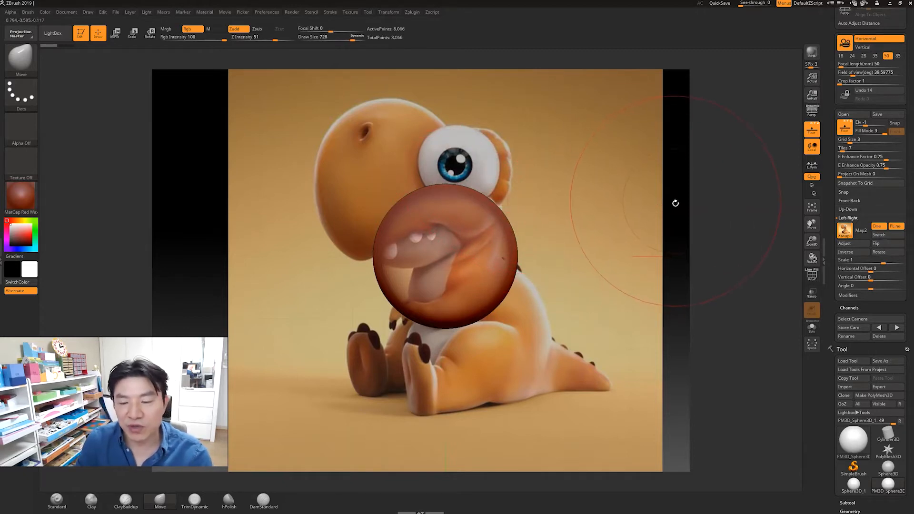
# Step: Pull the front of the sphere forward in the side view to begin the dinosaur's snout
pyautogui.moveTo(675, 190)
pyautogui.mouseDown()
pyautogui.moveTo(673, 267)
pyautogui.moveTo(680, 199)
pyautogui.moveTo(670, 196)
pyautogui.mouseUp()
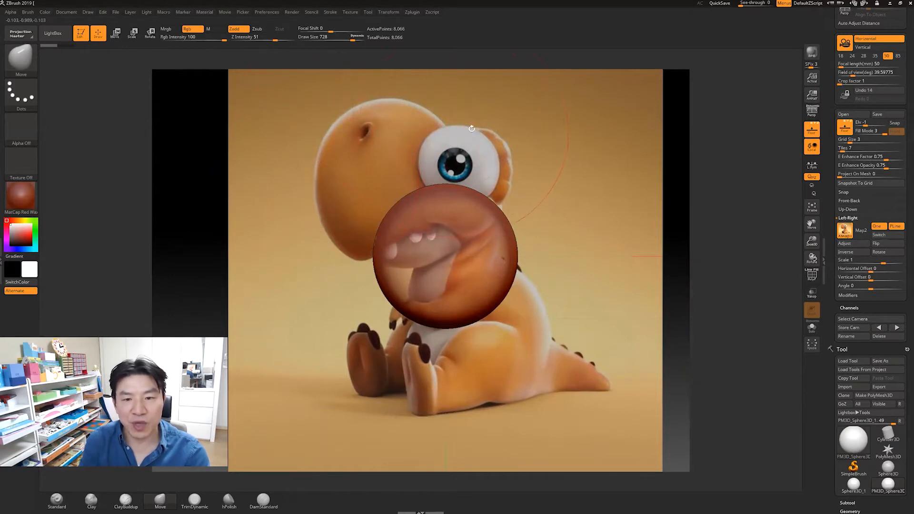
pyautogui.moveTo(567, 256); pyautogui.dragTo(339, 216)
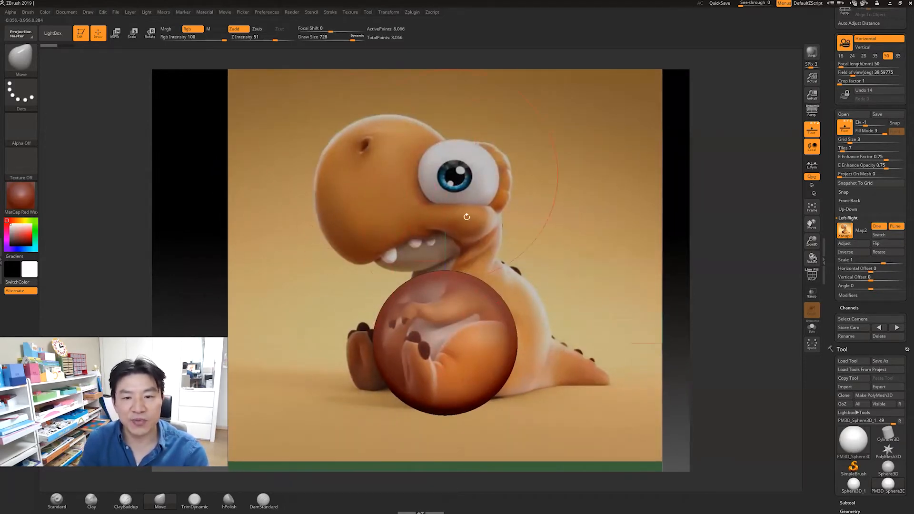
pyautogui.moveTo(531, 264); pyautogui.dragTo(551, 272)
pyautogui.moveTo(573, 317)
pyautogui.mouseDown()
pyautogui.moveTo(531, 319)
pyautogui.moveTo(603, 308)
pyautogui.moveTo(633, 252)
pyautogui.mouseUp()
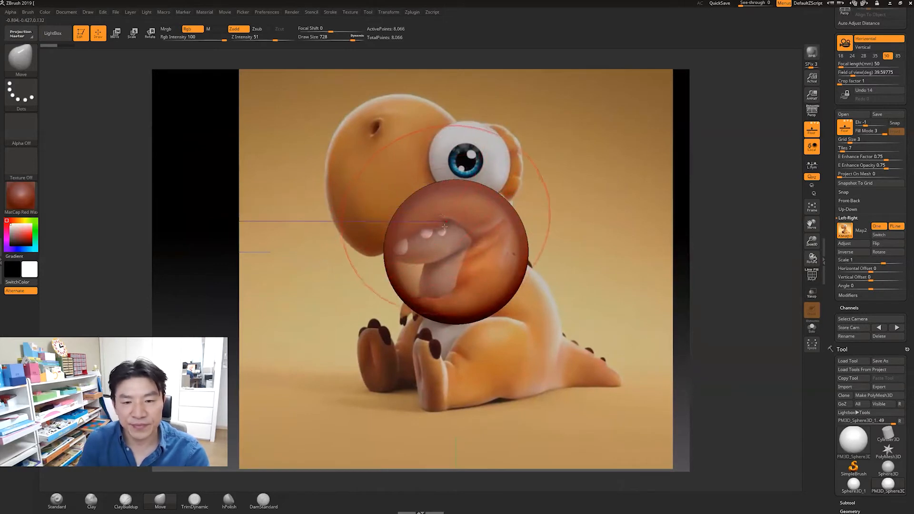
pyautogui.moveTo(403, 208)
pyautogui.mouseDown()
pyautogui.moveTo(389, 194)
pyautogui.moveTo(371, 269)
pyautogui.moveTo(370, 248)
pyautogui.mouseUp()
# Step: Reduce the Move brush's draw size to 484 and shape the snout's front and the lower jaw in the side view
pyautogui.press('[')
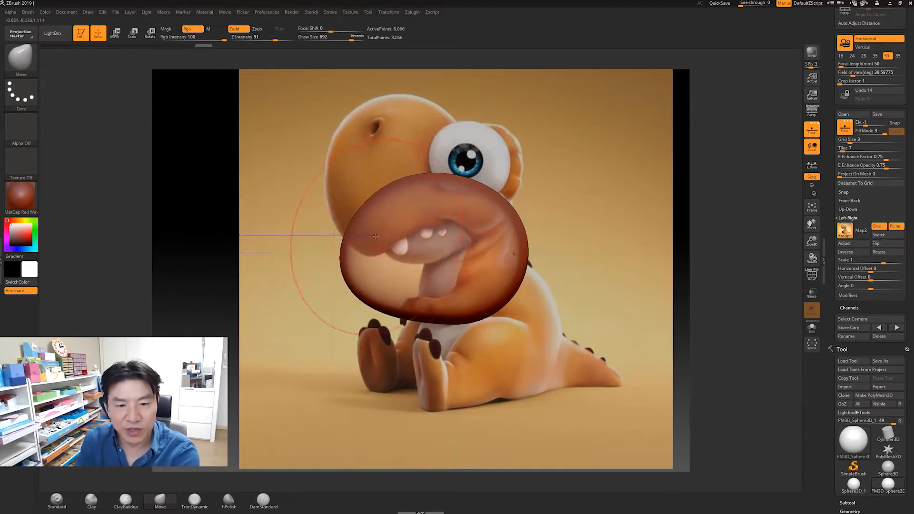
pyautogui.press('[')
pyautogui.press('[')
pyautogui.press('[')
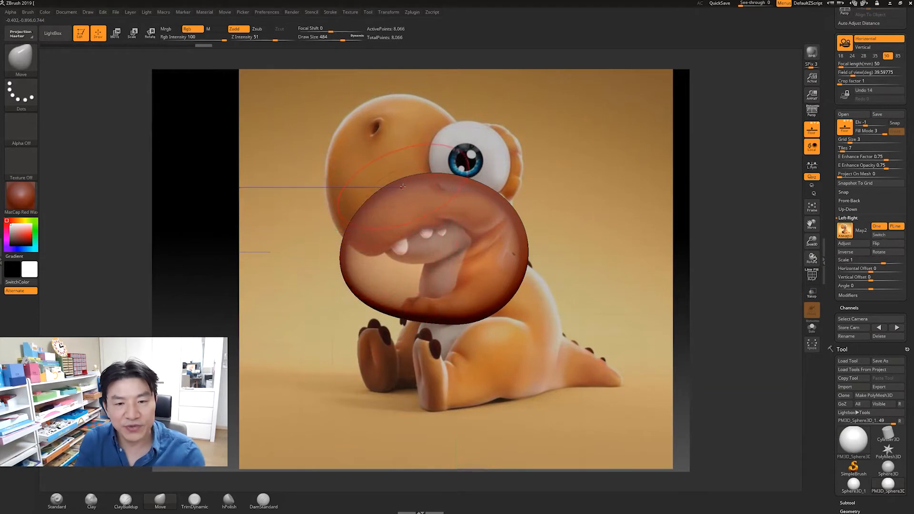
pyautogui.moveTo(357, 226); pyautogui.dragTo(353, 301)
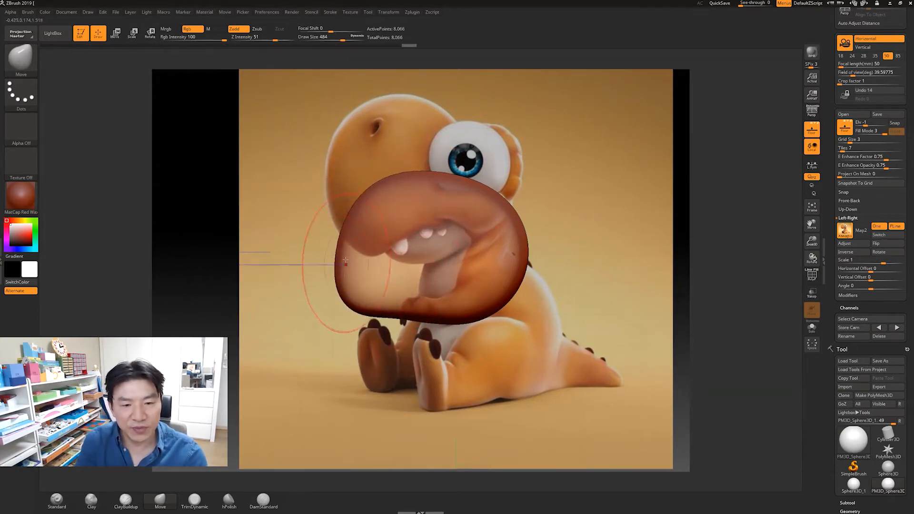
pyautogui.moveTo(355, 364); pyautogui.dragTo(324, 205)
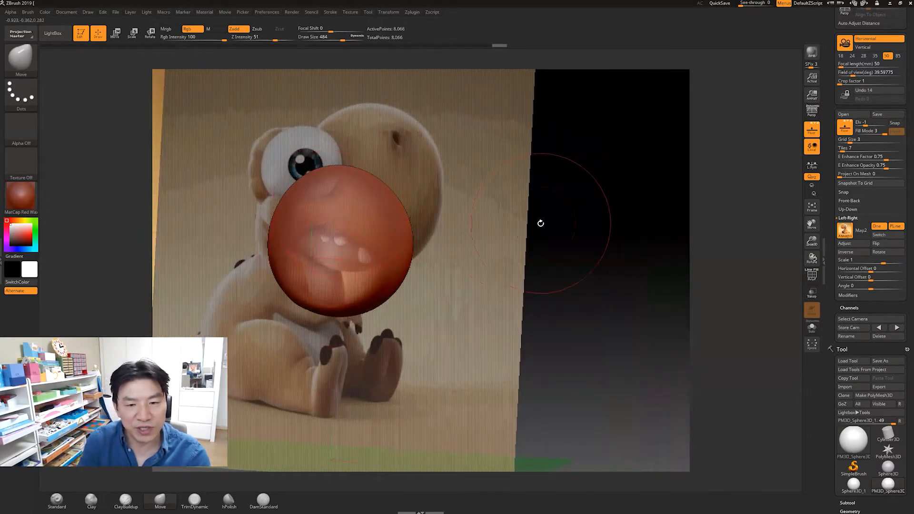
pyautogui.moveTo(541, 224); pyautogui.dragTo(515, 220)
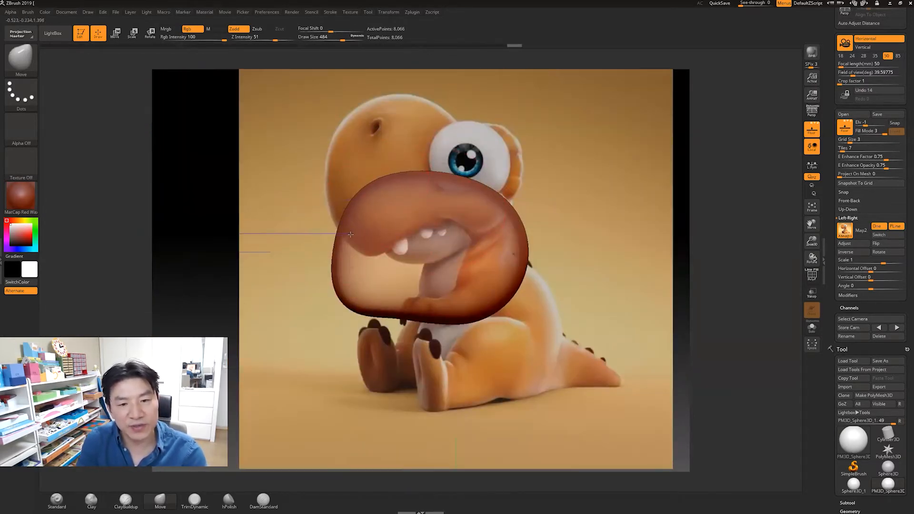
pyautogui.moveTo(359, 308)
pyautogui.mouseDown()
pyautogui.moveTo(361, 319)
pyautogui.moveTo(352, 292)
pyautogui.mouseUp()
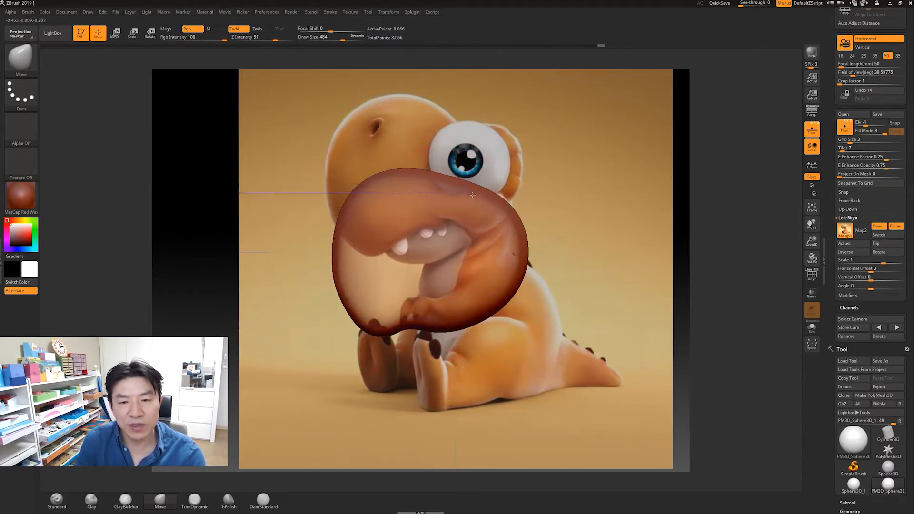
# Step: Stretch the back of the head outward and push in the top contour behind the snout where the eye sits
pyautogui.moveTo(525, 232)
pyautogui.mouseDown()
pyautogui.moveTo(531, 253)
pyautogui.moveTo(526, 221)
pyautogui.moveTo(476, 203)
pyautogui.mouseUp()
pyautogui.moveTo(458, 187); pyautogui.dragTo(454, 193)
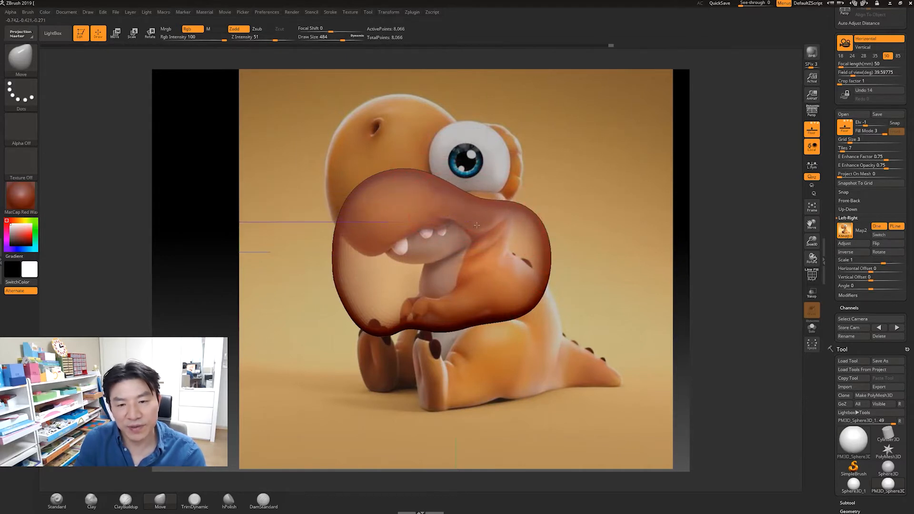
pyautogui.moveTo(537, 255); pyautogui.dragTo(544, 257)
pyautogui.moveTo(538, 295); pyautogui.dragTo(543, 300)
pyautogui.moveTo(584, 259)
pyautogui.mouseDown()
pyautogui.moveTo(620, 291)
pyautogui.moveTo(590, 337)
pyautogui.moveTo(584, 270)
pyautogui.mouseUp()
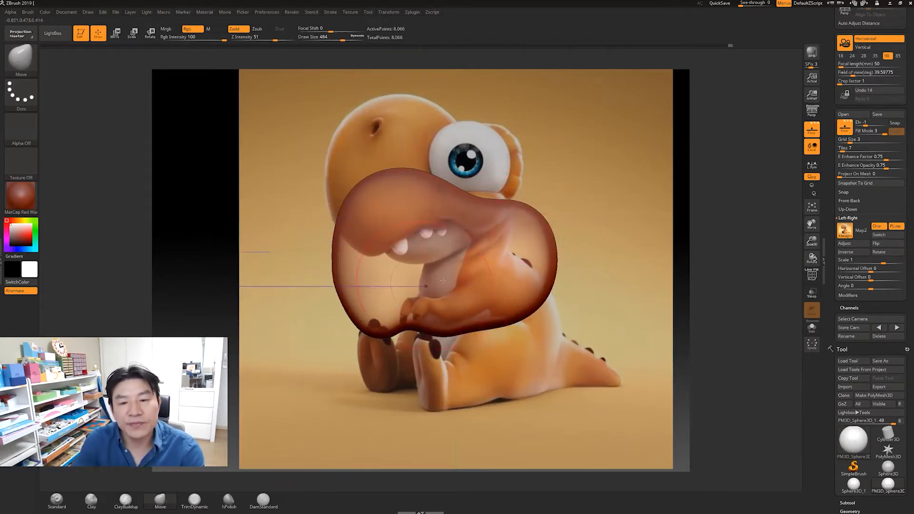
# Step: Widen the snout end of the head symmetrically with the Move brush, working perpendicular to the side view
pyautogui.moveTo(613, 240); pyautogui.dragTo(430, 214)
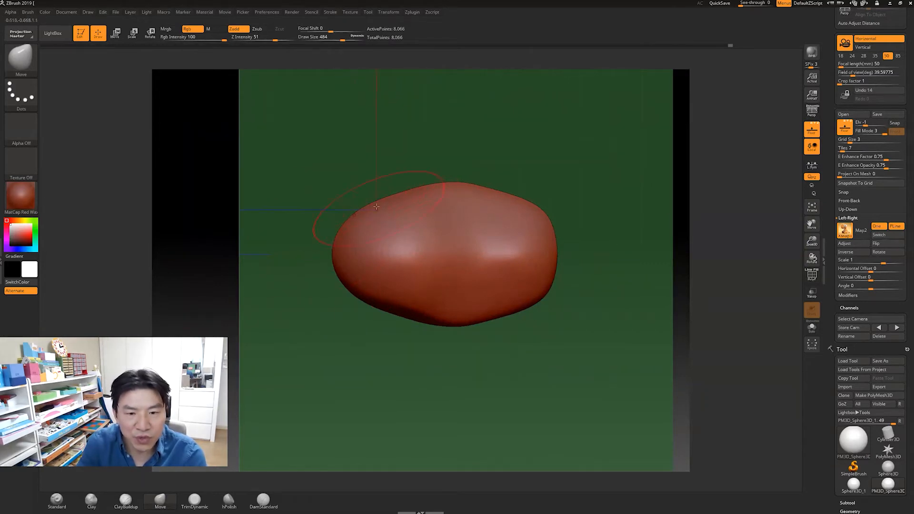
pyautogui.moveTo(364, 201)
pyautogui.mouseDown()
pyautogui.moveTo(364, 189)
pyautogui.moveTo(428, 178)
pyautogui.moveTo(411, 178)
pyautogui.mouseUp()
pyautogui.moveTo(399, 183); pyautogui.dragTo(375, 188)
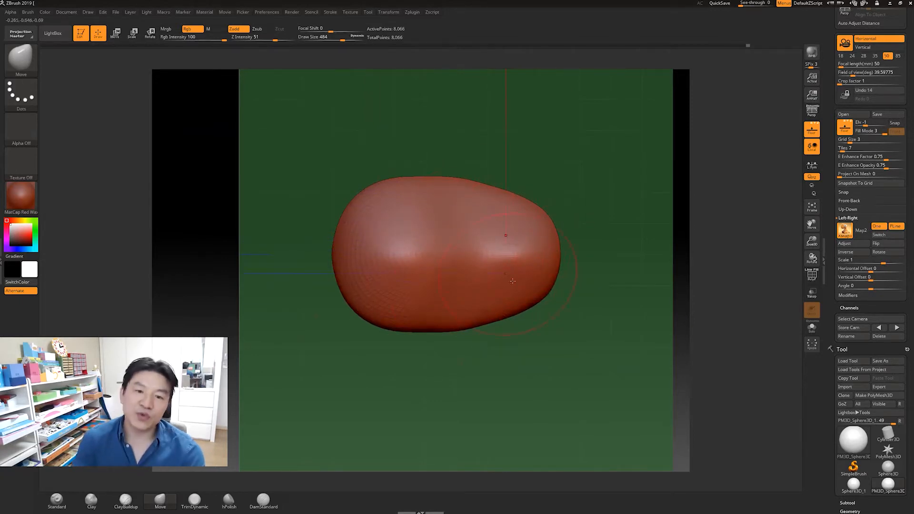
pyautogui.moveTo(505, 374); pyautogui.dragTo(586, 239)
pyautogui.moveTo(591, 200); pyautogui.dragTo(582, 241)
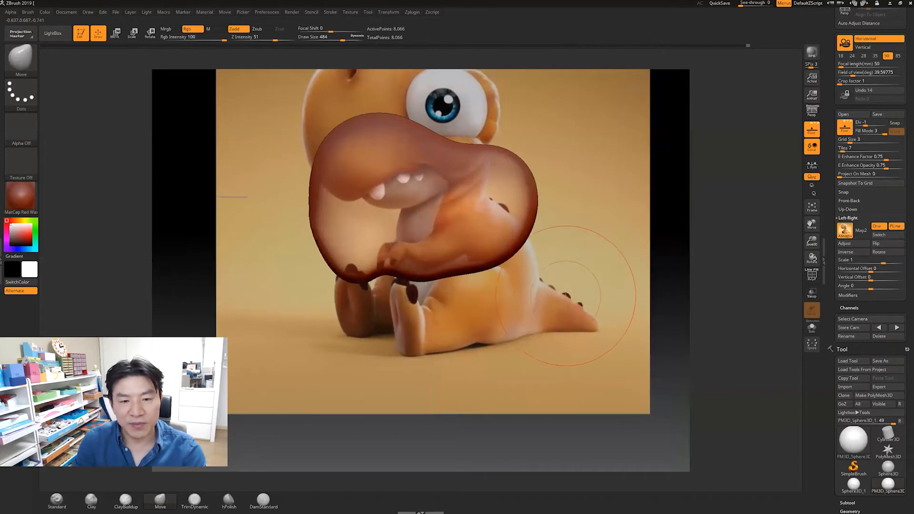
pyautogui.moveTo(566, 275); pyautogui.dragTo(615, 272)
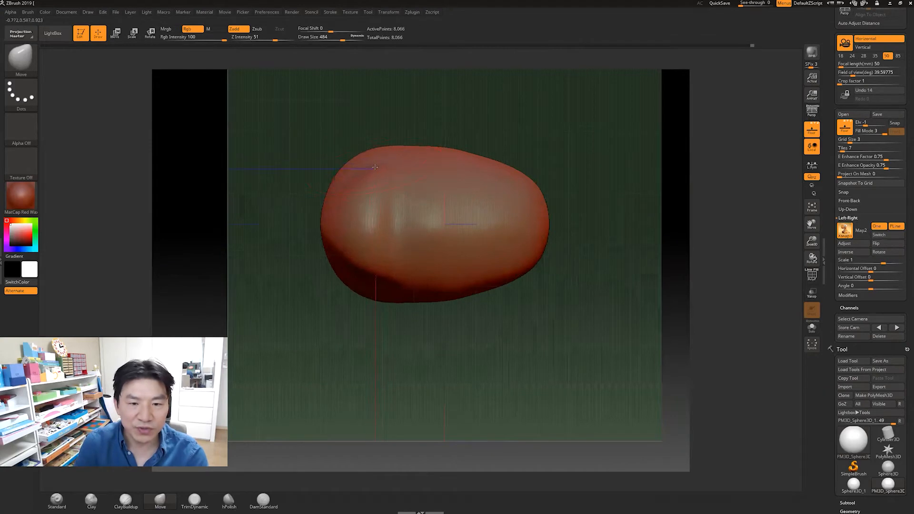
# Step: Smooth the underside of the jaw and round out the width of the back half of the head
pyautogui.press('shift')
pyautogui.moveTo(591, 204)
pyautogui.mouseDown()
pyautogui.moveTo(566, 142)
pyautogui.moveTo(559, 184)
pyautogui.mouseUp()
pyautogui.moveTo(491, 296); pyautogui.dragTo(501, 322)
pyautogui.press('shift')
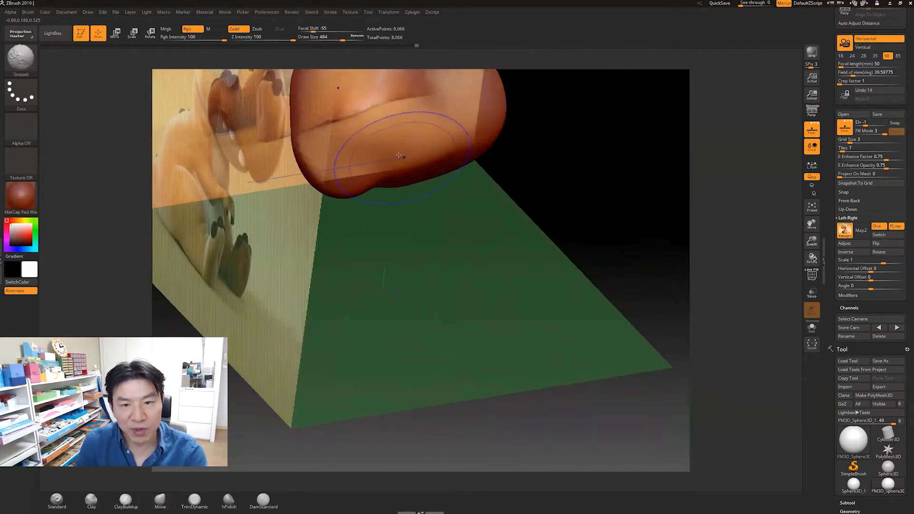
pyautogui.keyDown('shift'); pyautogui.moveTo(537, 210); pyautogui.dragTo(540, 162); pyautogui.keyUp('shift')
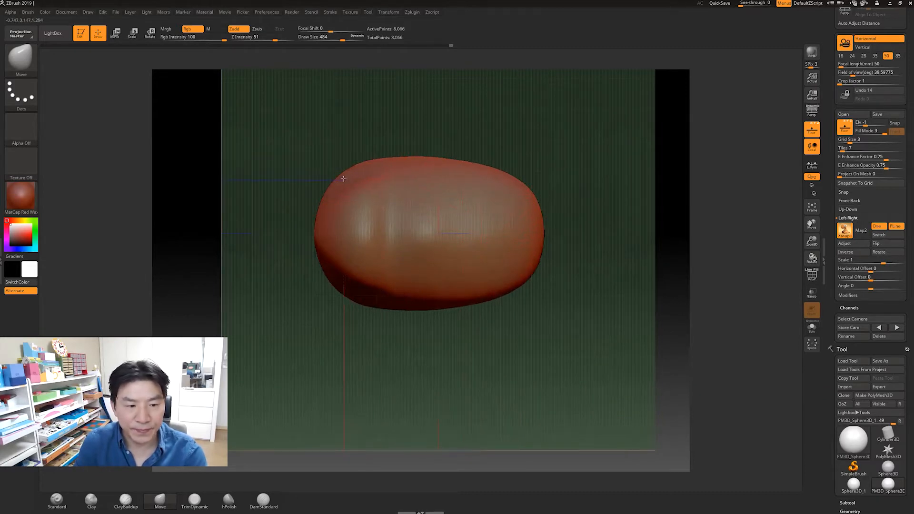
pyautogui.moveTo(582, 178); pyautogui.dragTo(584, 214)
pyautogui.moveTo(448, 295); pyautogui.dragTo(452, 329)
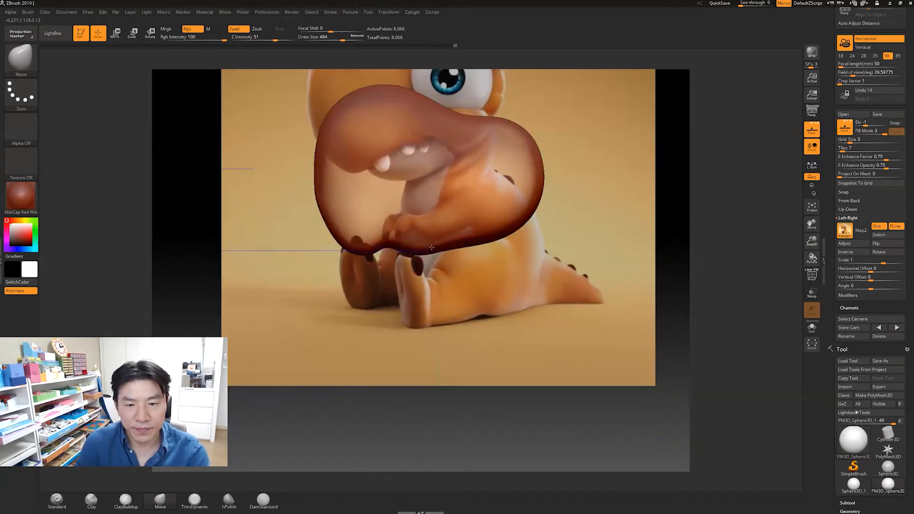
# Step: Refine the head's lower contour and rounded back with the Move brush in the side view
pyautogui.moveTo(610, 163)
pyautogui.keyDown('alt'); pyautogui.mouseDown()
pyautogui.moveTo(593, 237)
pyautogui.moveTo(576, 231)
pyautogui.moveTo(606, 226)
pyautogui.moveTo(611, 248)
pyautogui.moveTo(593, 240)
pyautogui.mouseUp(); pyautogui.keyUp('alt')
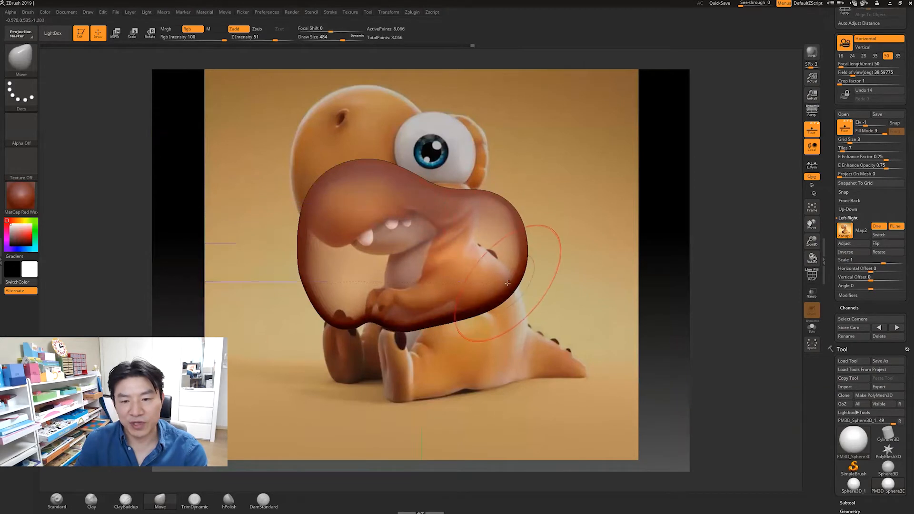
pyautogui.moveTo(648, 241); pyautogui.dragTo(450, 321)
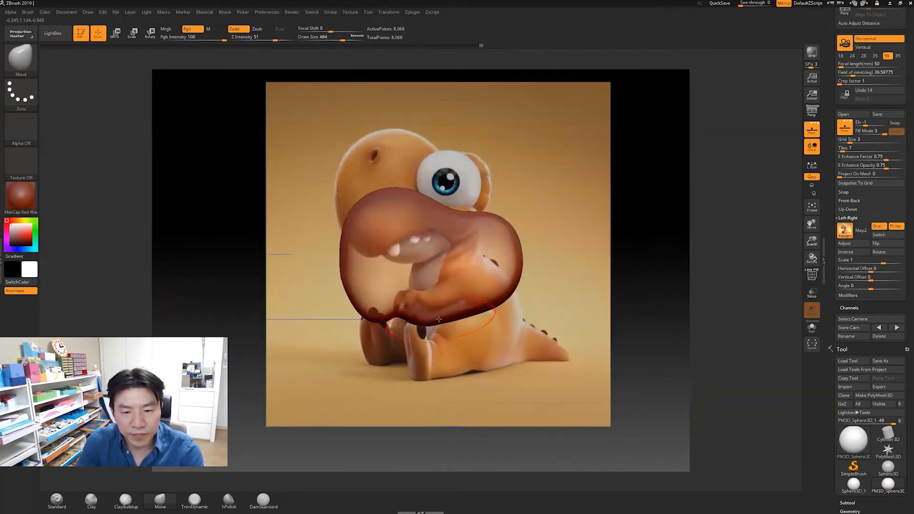
pyautogui.keyDown('alt'); pyautogui.moveTo(580, 268); pyautogui.dragTo(564, 222); pyautogui.keyUp('alt')
pyautogui.keyDown('alt'); pyautogui.moveTo(613, 198); pyautogui.dragTo(596, 210); pyautogui.keyUp('alt')
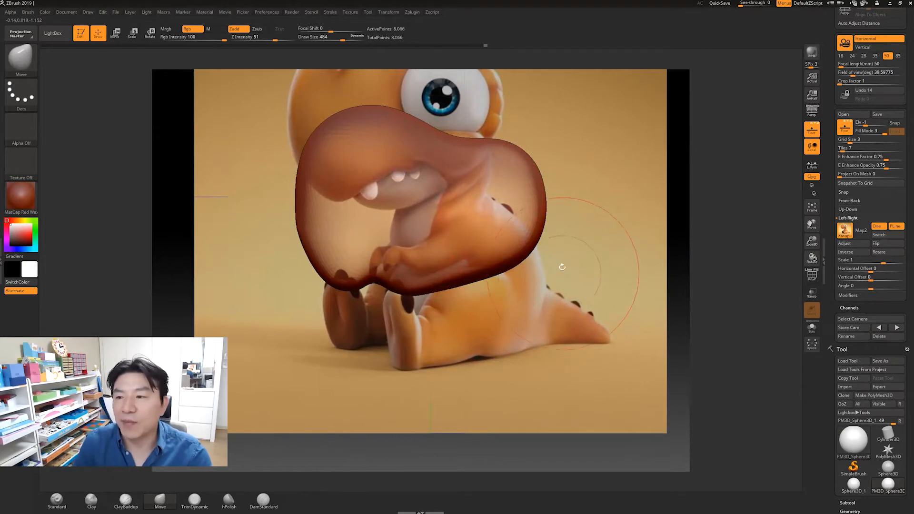
pyautogui.keyDown('alt'); pyautogui.moveTo(614, 252); pyautogui.dragTo(537, 250); pyautogui.keyUp('alt')
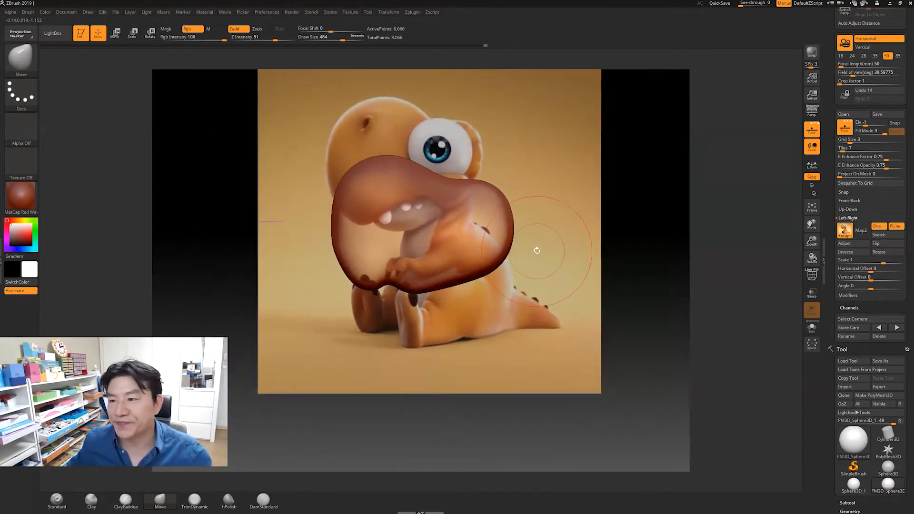
# Step: Expand the Subtool list of the sculpted head mesh
pyautogui.scroll(-1, 877, 317)
pyautogui.scroll(-8, 877, 317)
pyautogui.click(847, 208)
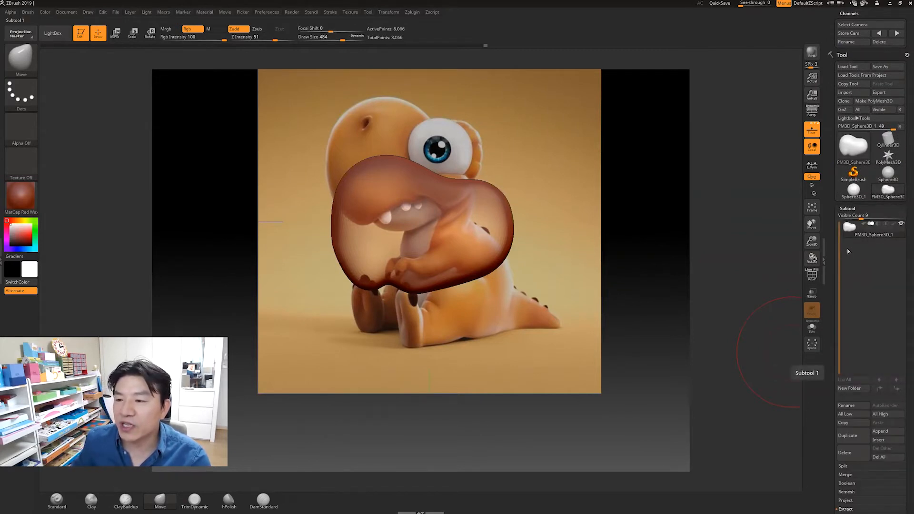
# Step: Switch the active tool to Sphere3D and return to the sculpted PM3D_Sphere3D_1 mesh
pyautogui.moveTo(848, 191)
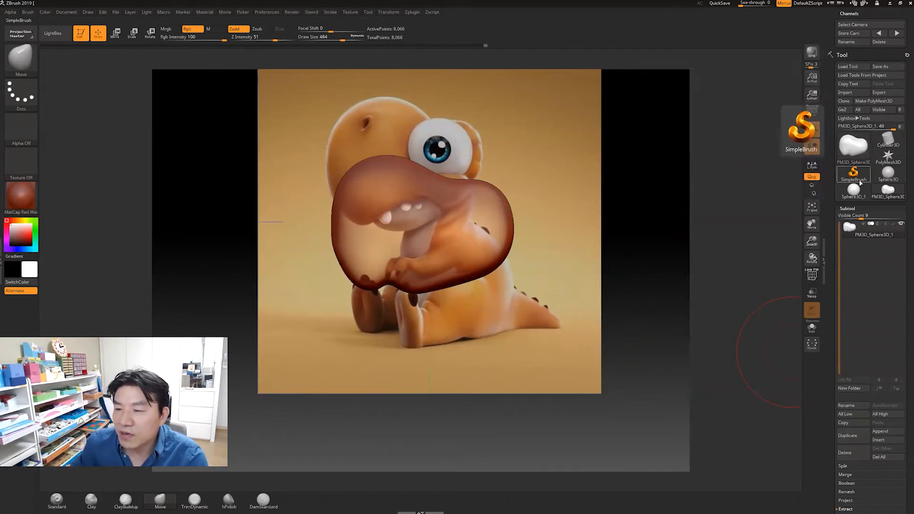
pyautogui.moveTo(893, 175)
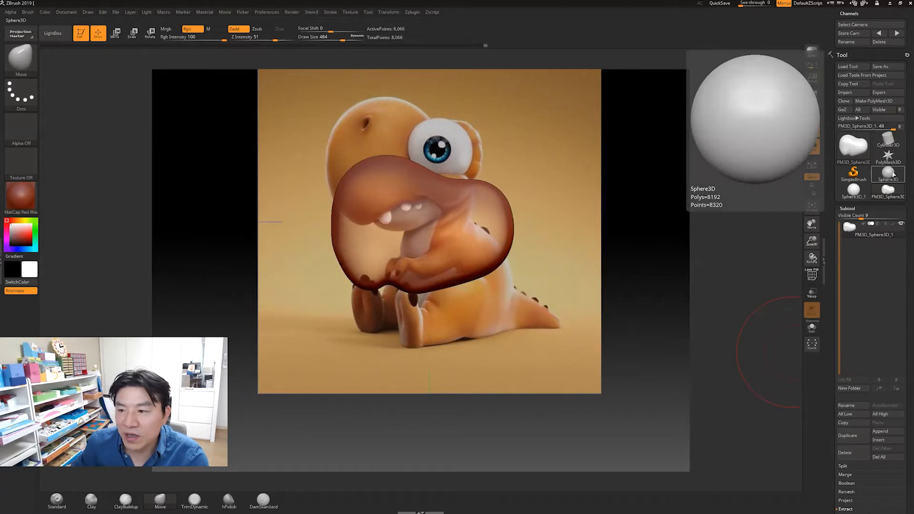
pyautogui.click(889, 174)
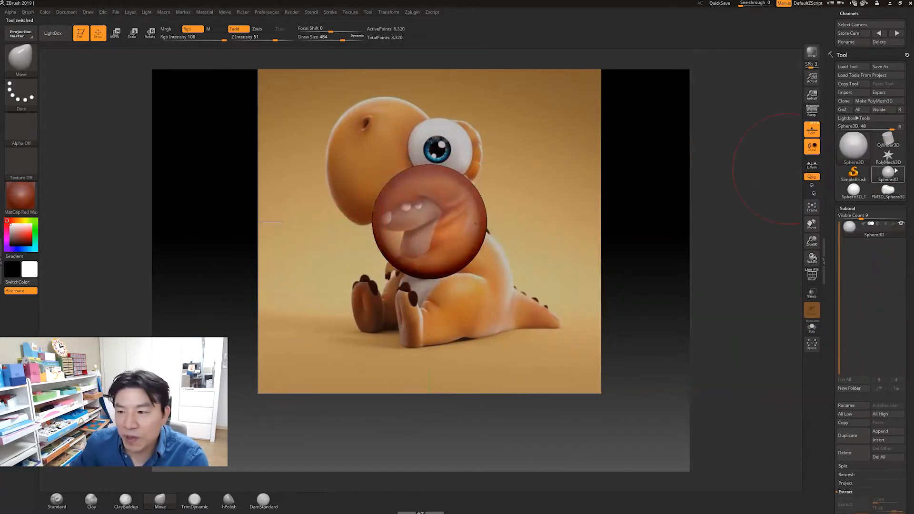
pyautogui.click(888, 193)
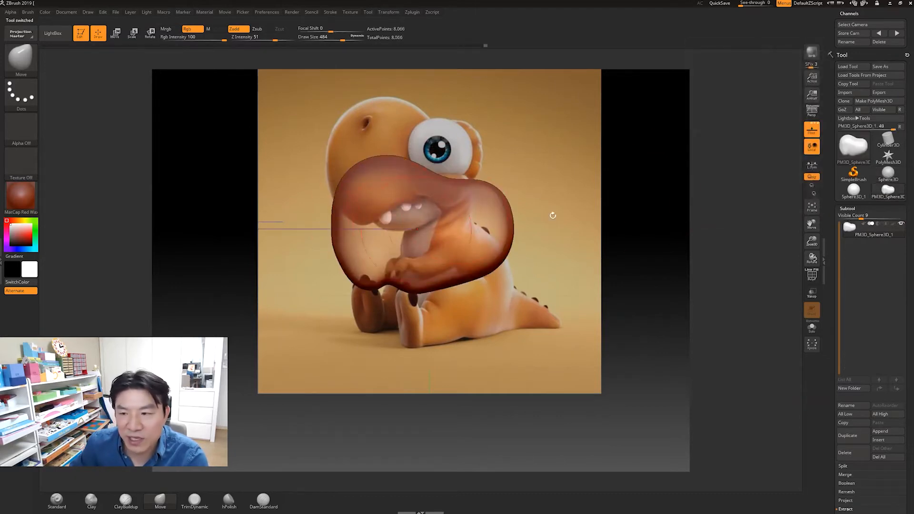
# Step: Make the Sphere3D_1 primitive the active tool and convert it to a PolyMesh3D
pyautogui.moveTo(888, 177)
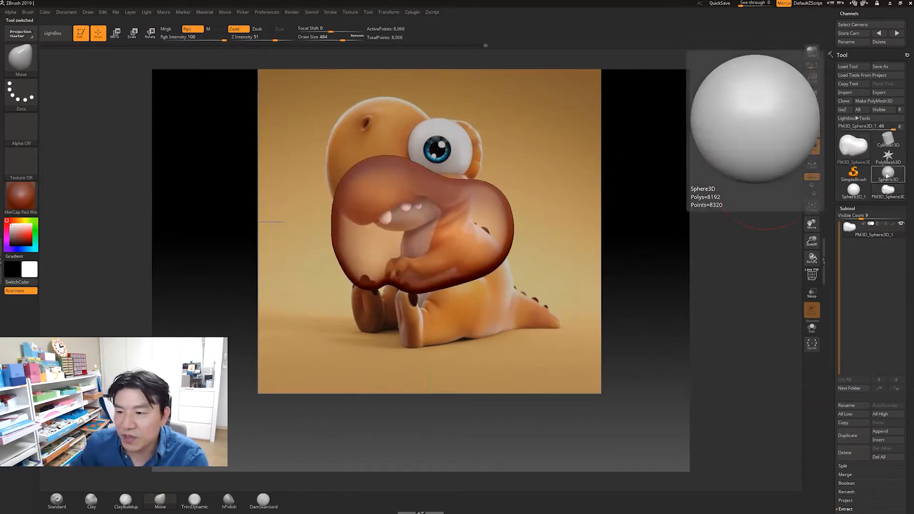
pyautogui.click(888, 176)
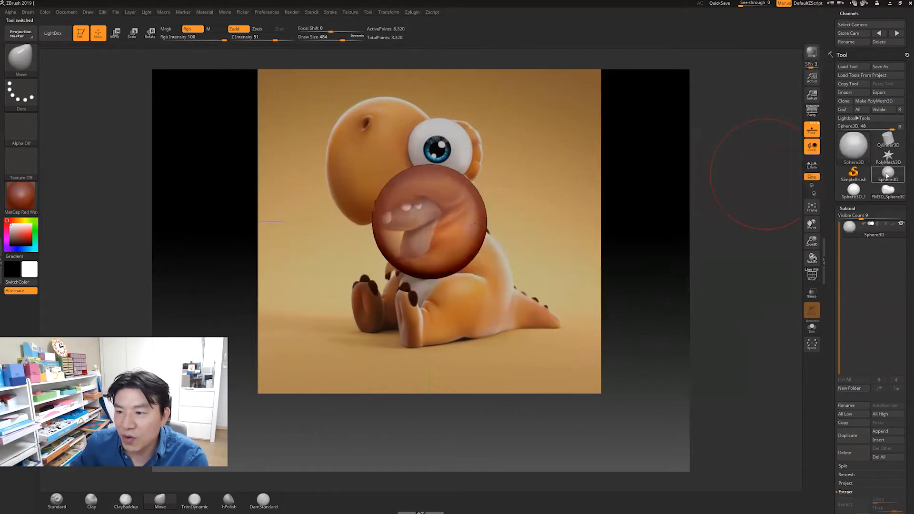
pyautogui.click(853, 145)
pyautogui.click(536, 179)
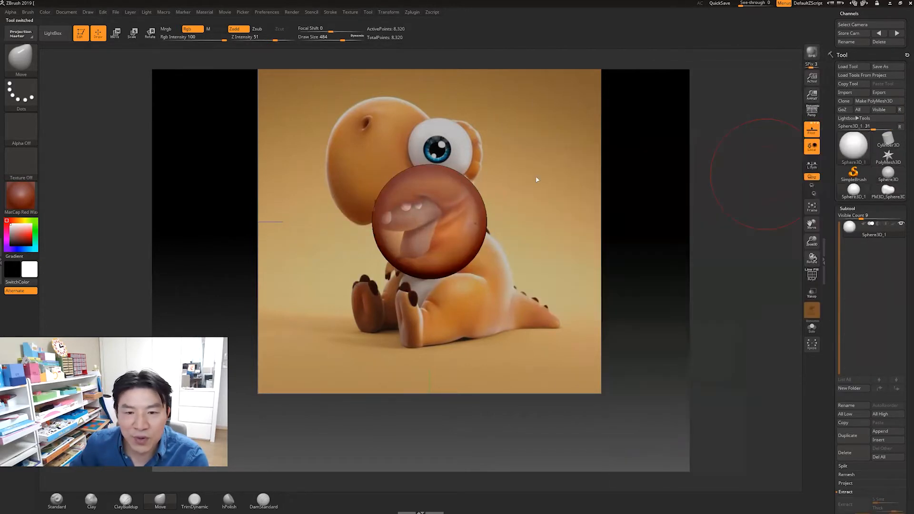
pyautogui.click(881, 101)
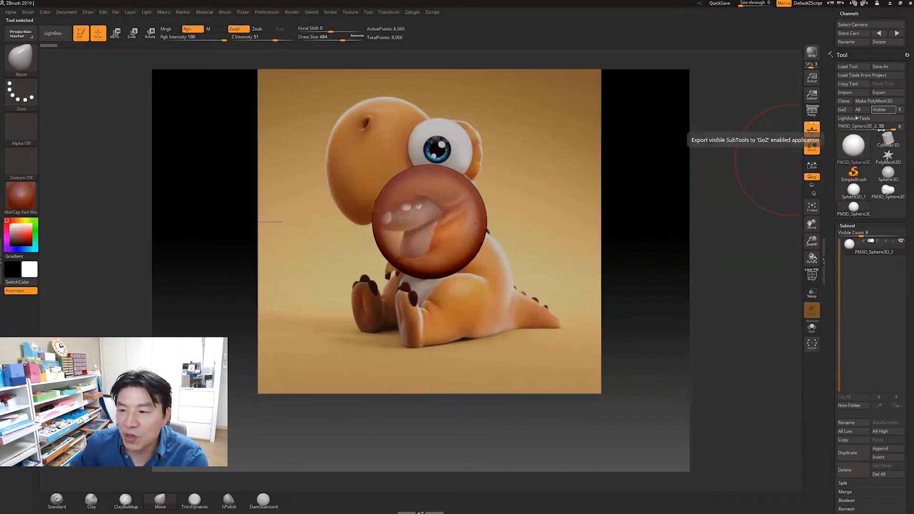
# Step: Return to the sculpted PM3D_Sphere3D_1 head and append the PM3D_Sphere3D_2 sphere to it as a subtool
pyautogui.moveTo(890, 190)
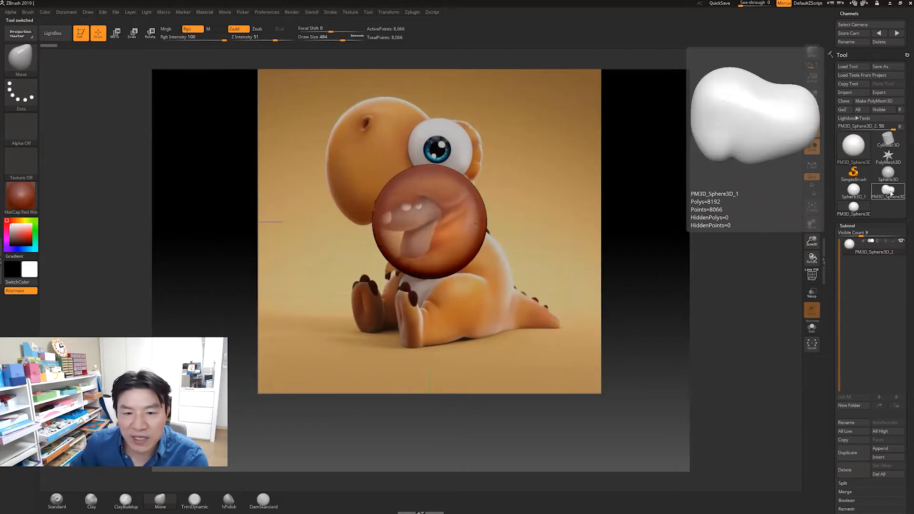
pyautogui.click(891, 191)
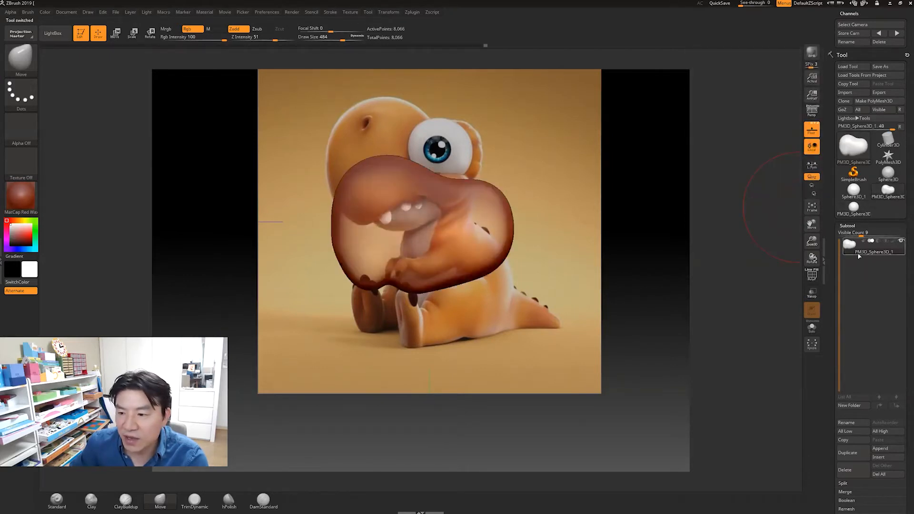
pyautogui.scroll(-3, 833, 301)
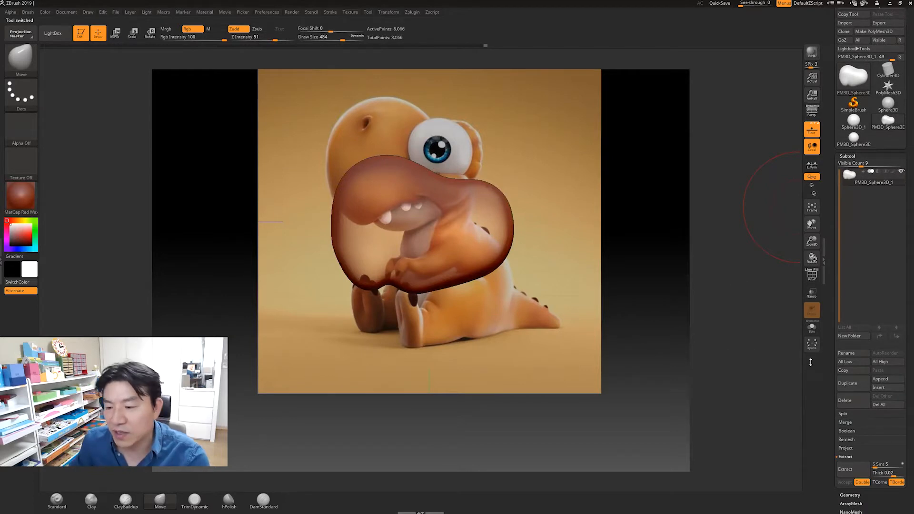
pyautogui.click(885, 381)
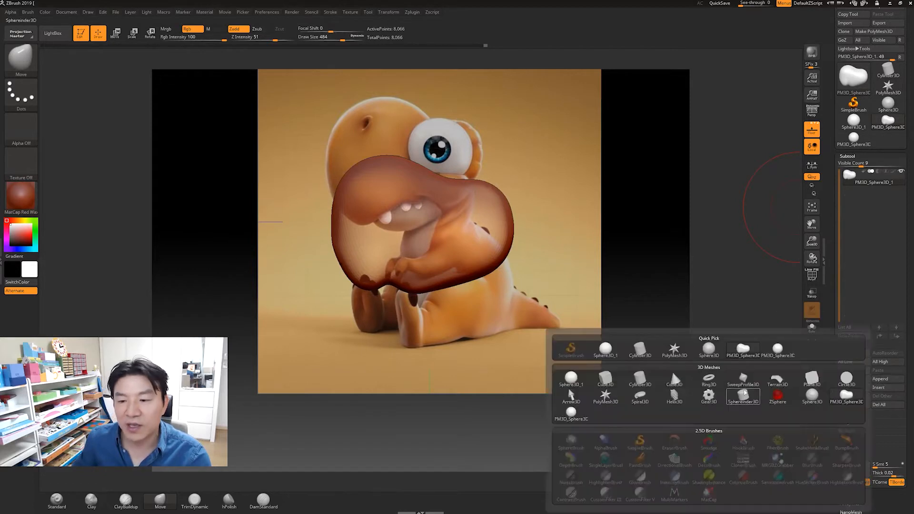
pyautogui.moveTo(707, 357)
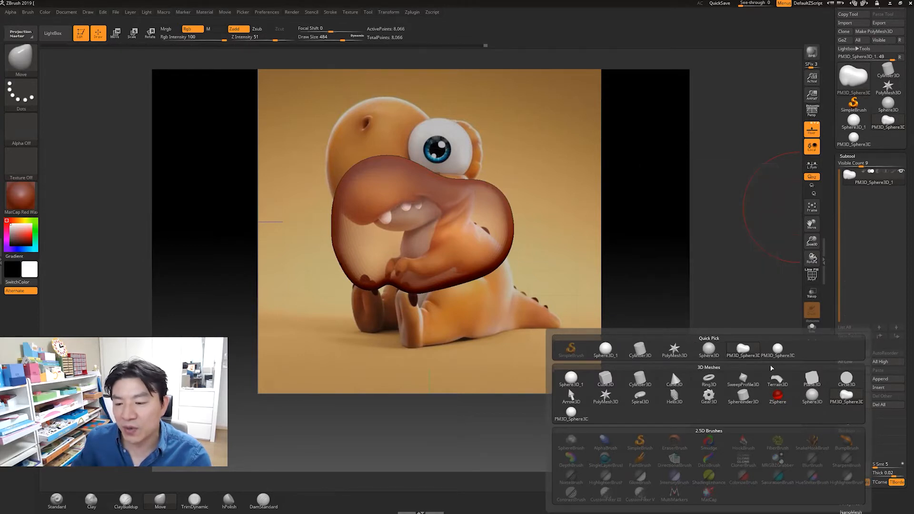
pyautogui.moveTo(767, 359)
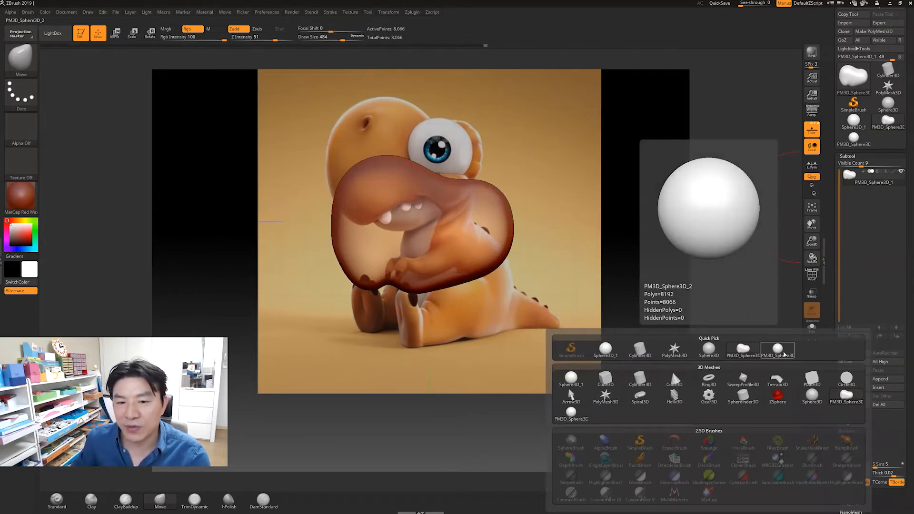
pyautogui.click(783, 353)
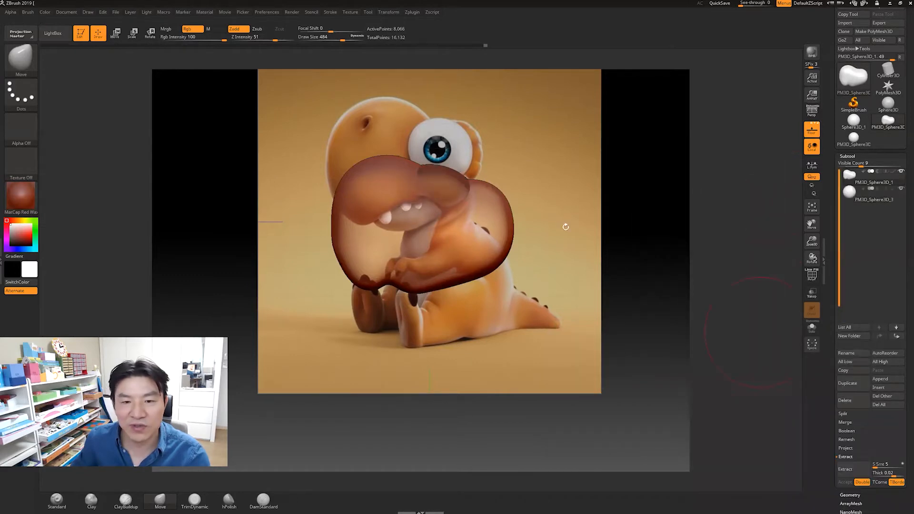
# Step: Inspect the overlapping head and appended sphere from several angles and turn on Transparency for the subtools
pyautogui.moveTo(640, 248); pyautogui.dragTo(436, 249)
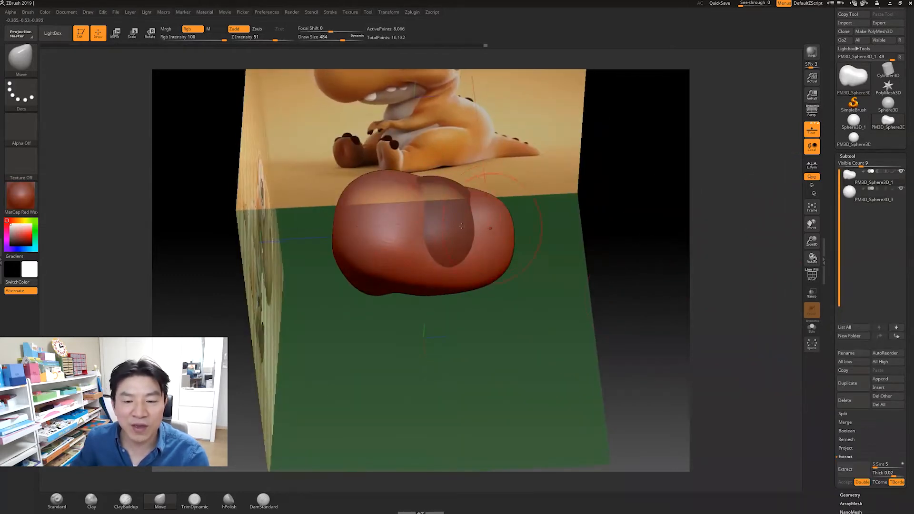
pyautogui.moveTo(645, 262); pyautogui.dragTo(648, 224)
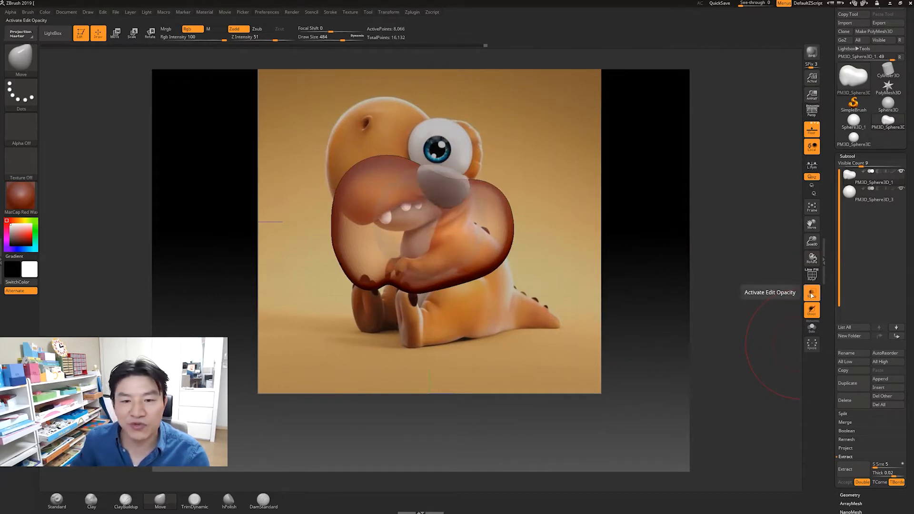
pyautogui.click(812, 294)
pyautogui.keyDown('alt'); pyautogui.moveTo(671, 241); pyautogui.dragTo(680, 246); pyautogui.keyUp('alt')
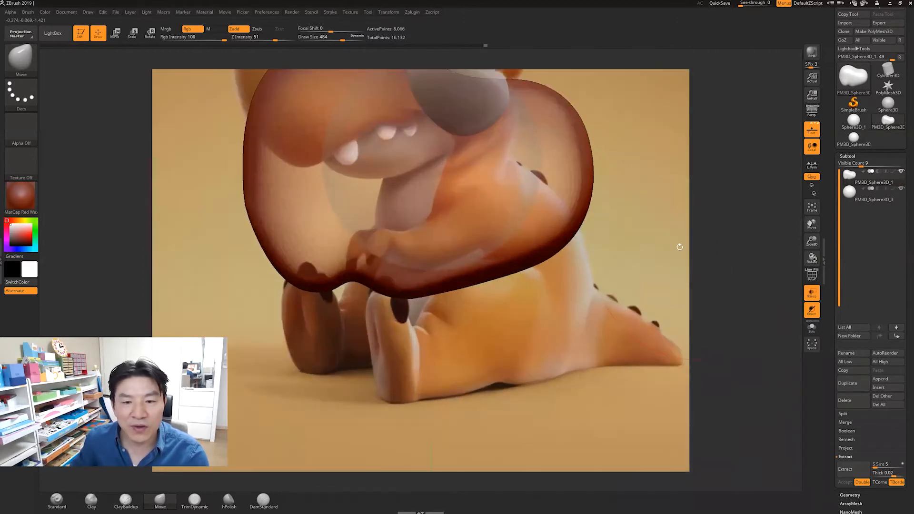
pyautogui.keyDown('alt'); pyautogui.moveTo(749, 269); pyautogui.dragTo(736, 224); pyautogui.keyUp('alt')
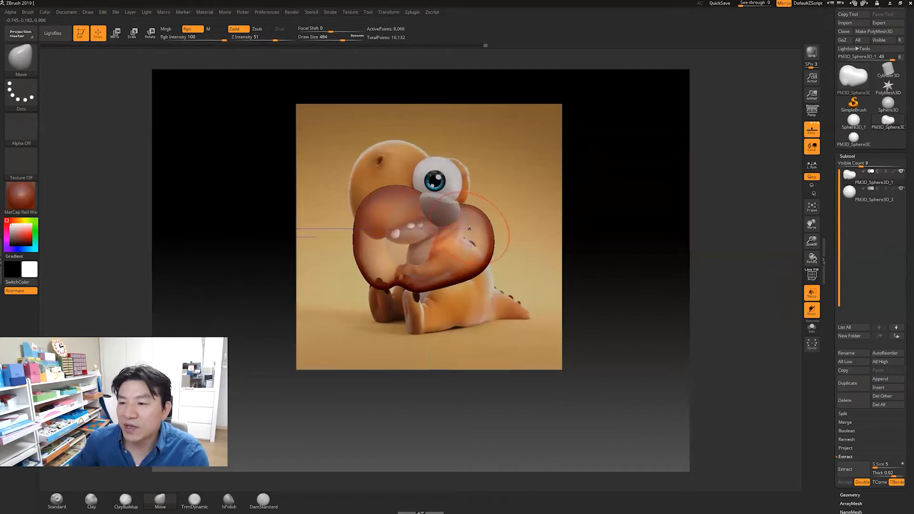
# Step: Make the appended sphere the active subtool and bring up its Move gizmo
pyautogui.moveTo(874, 200)
pyautogui.click(874, 200)
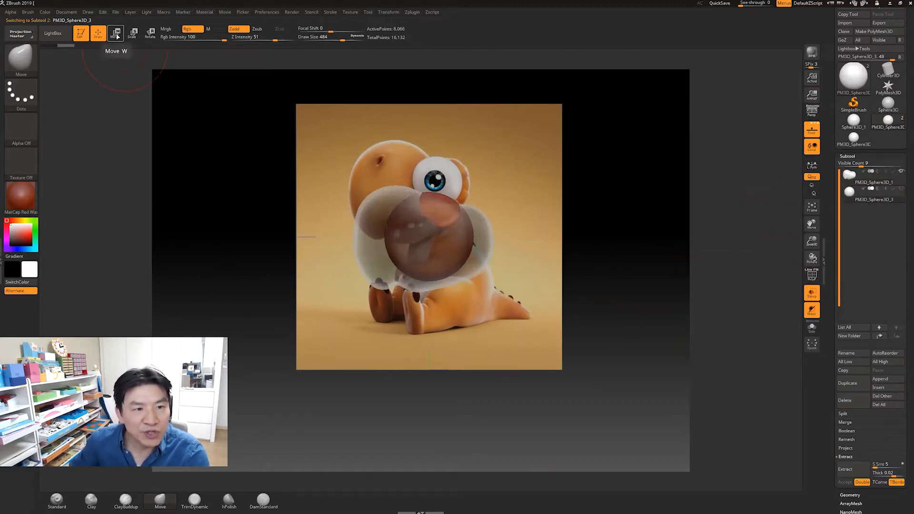
pyautogui.click(117, 34)
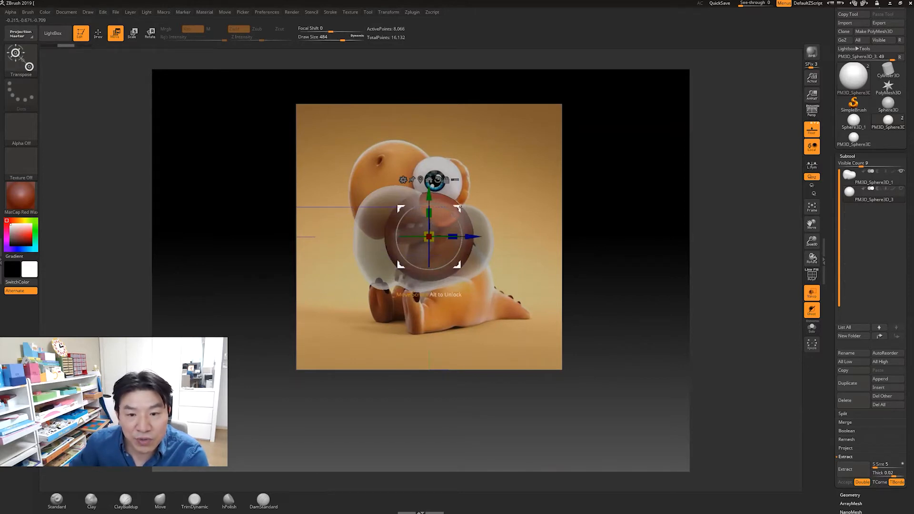
# Step: Try moving the appended sphere diagonally and straight down from the head in the front view, and undo both moves
pyautogui.keyDown('shift'); pyautogui.moveTo(444, 358); pyautogui.dragTo(531, 357); pyautogui.keyUp('shift')
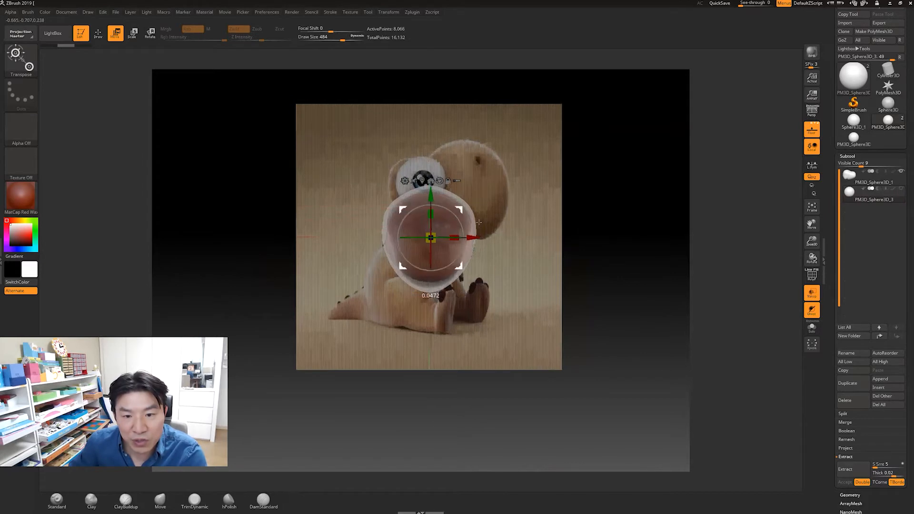
pyautogui.moveTo(466, 211); pyautogui.dragTo(524, 267)
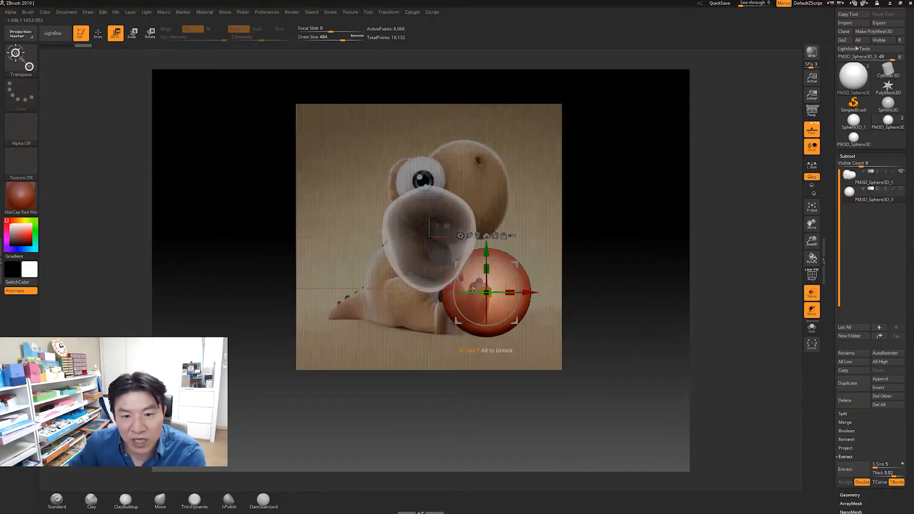
pyautogui.hotkey('ctrl', 'z')
pyautogui.moveTo(557, 316); pyautogui.dragTo(509, 316)
pyautogui.keyDown('alt'); pyautogui.moveTo(423, 233); pyautogui.dragTo(443, 246, button='right'); pyautogui.keyUp('alt')
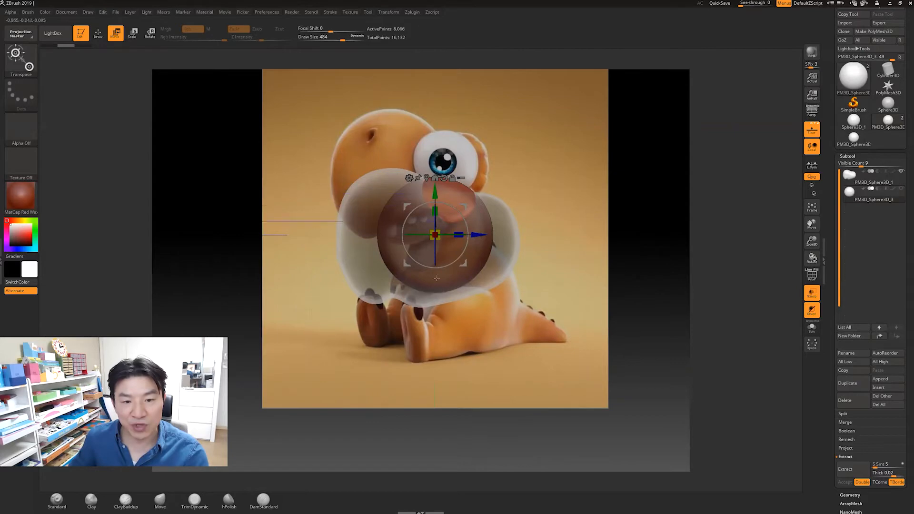
pyautogui.moveTo(438, 348); pyautogui.dragTo(487, 384, button='right')
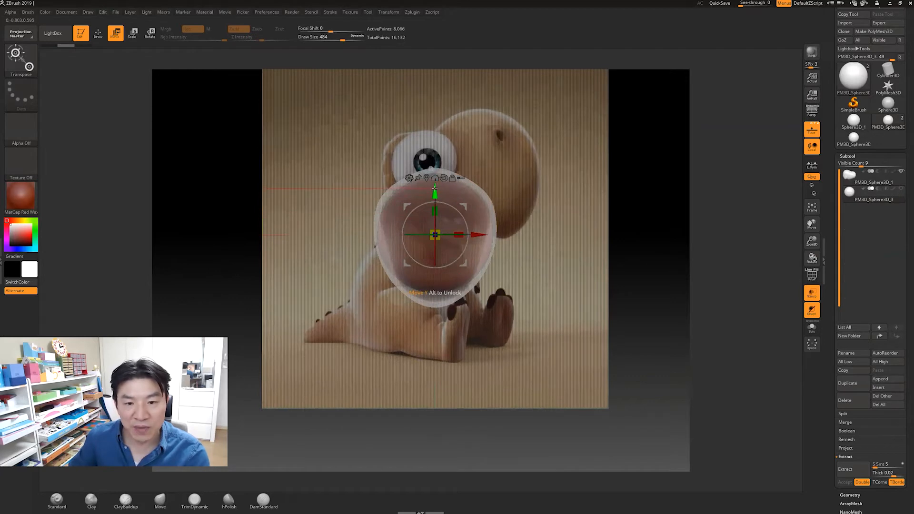
pyautogui.moveTo(435, 189); pyautogui.dragTo(428, 293)
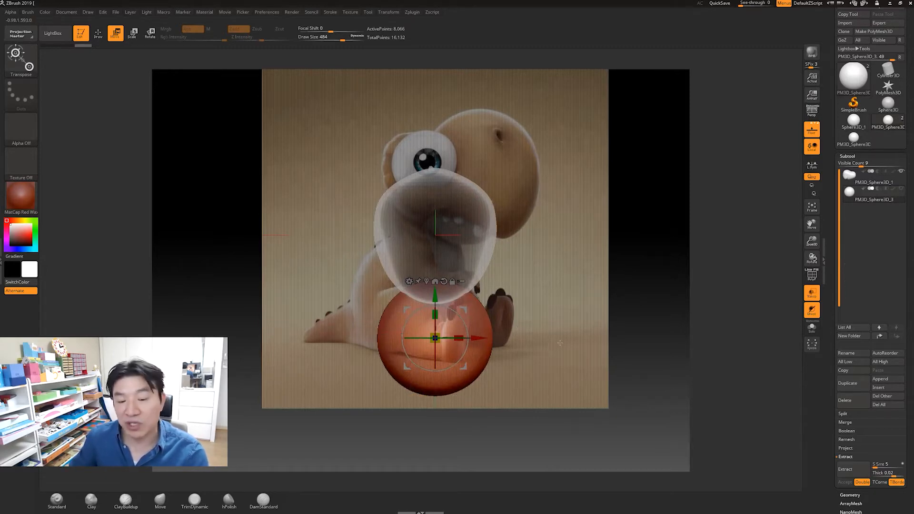
pyautogui.hotkey('ctrl', 'z')
# Step: Move the appended sphere below and slightly behind the head's center in the side view to serve as the body
pyautogui.moveTo(560, 343); pyautogui.dragTo(519, 305)
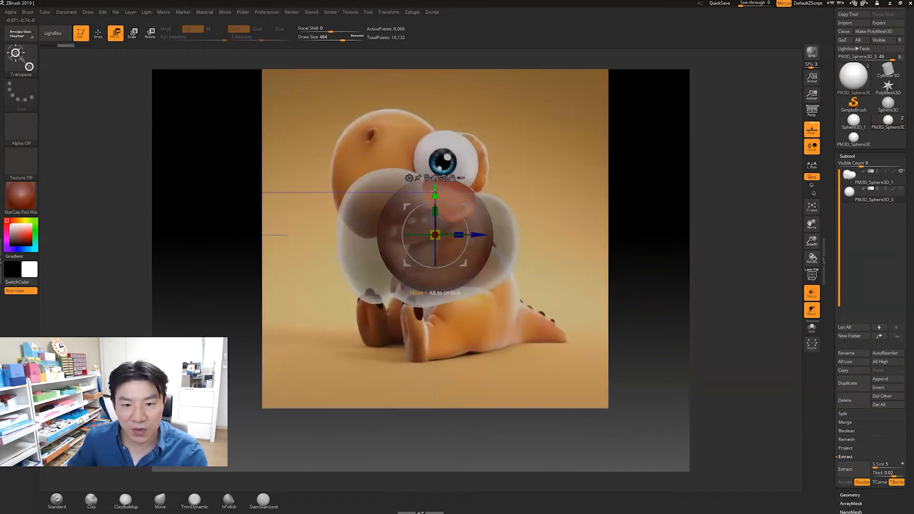
pyautogui.moveTo(467, 205); pyautogui.dragTo(499, 333)
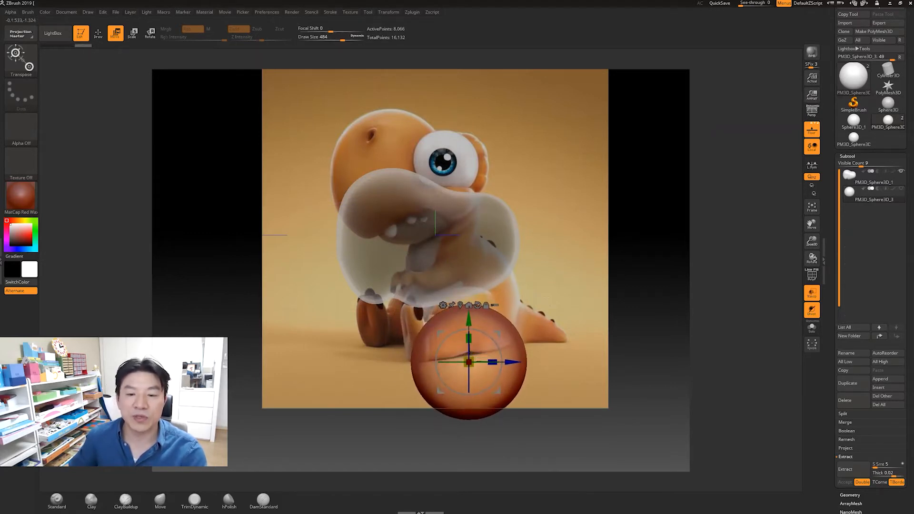
pyautogui.moveTo(641, 327); pyautogui.dragTo(655, 286)
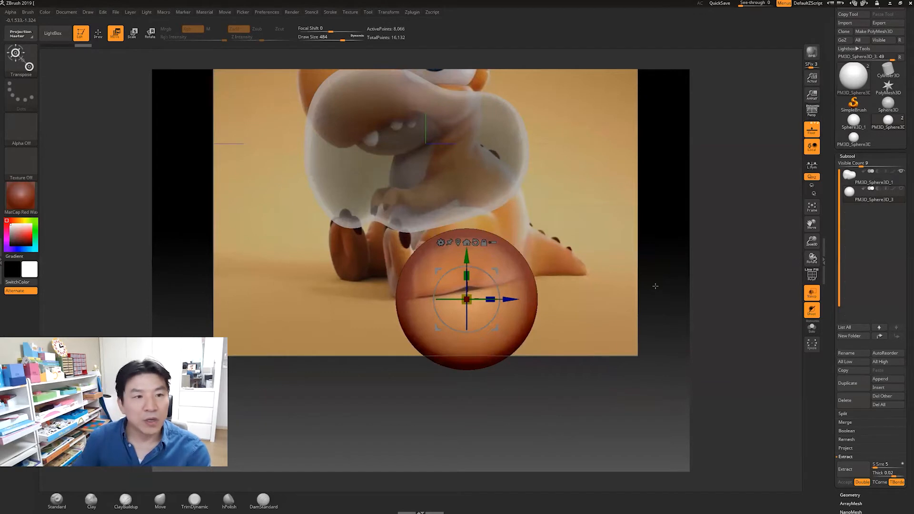
# Step: Return to Draw mode with the Move brush and activate X-axis symmetry for the body sphere
pyautogui.click(99, 33)
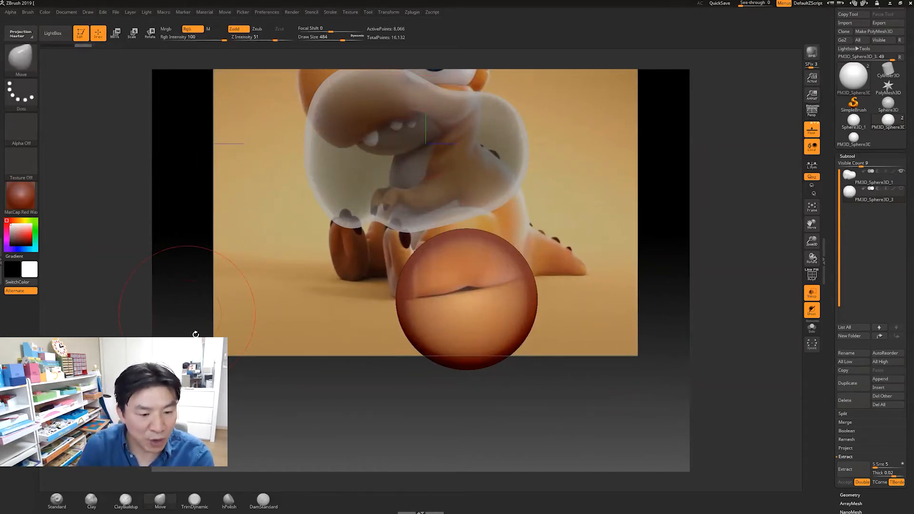
pyautogui.click(160, 501)
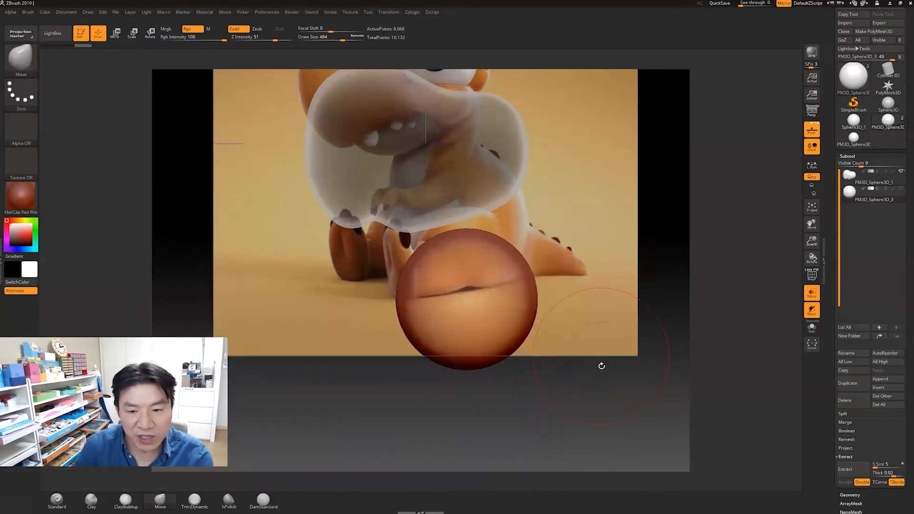
pyautogui.moveTo(576, 410); pyautogui.dragTo(506, 281)
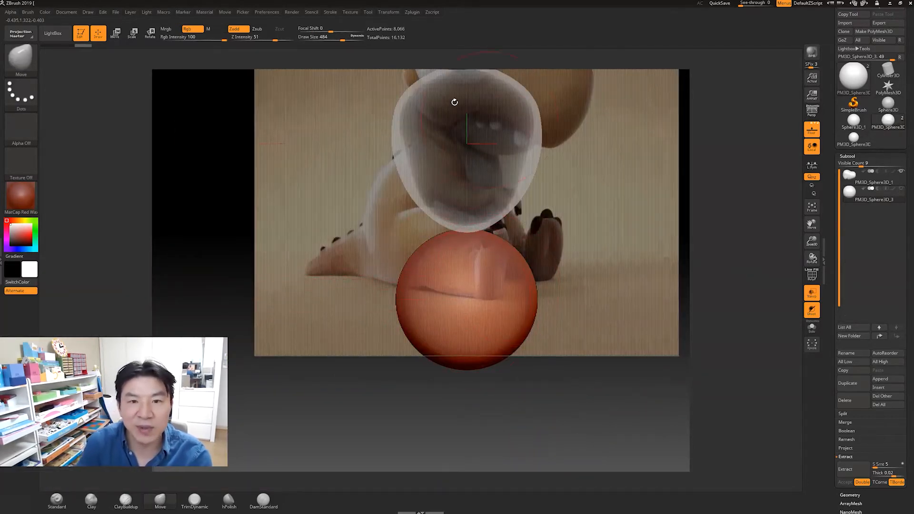
pyautogui.click(389, 13)
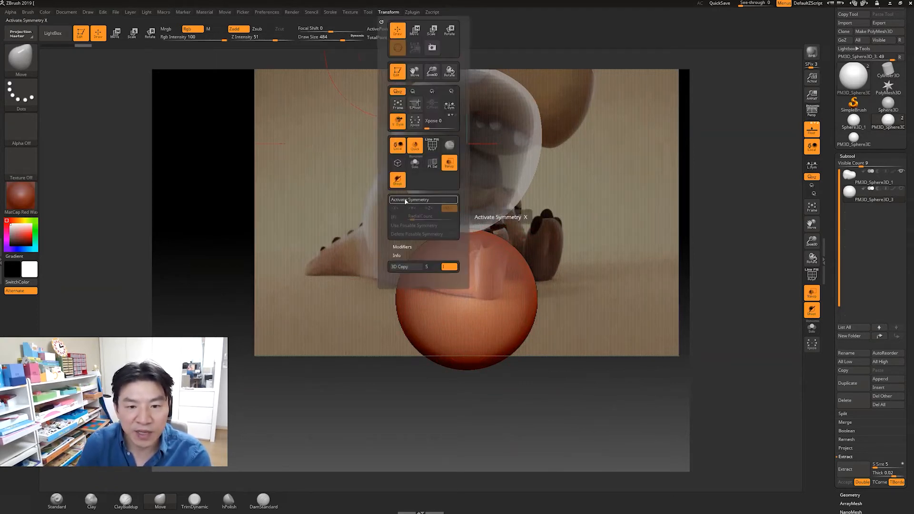
pyautogui.click(405, 201)
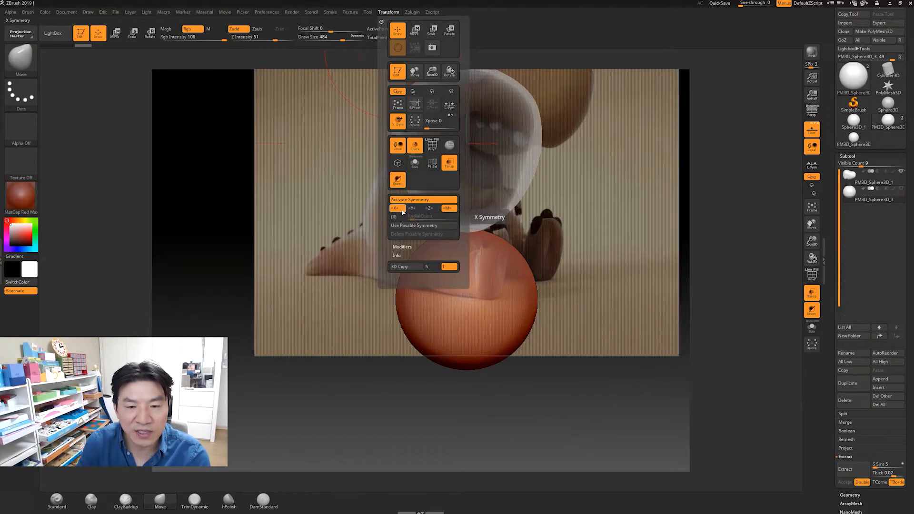
# Step: Pull the top of the body sphere up into the head in the side view to form a tapered neck
pyautogui.keyDown('shift'); pyautogui.moveTo(556, 418); pyautogui.dragTo(473, 429); pyautogui.keyUp('shift')
pyautogui.moveTo(476, 270); pyautogui.dragTo(475, 246)
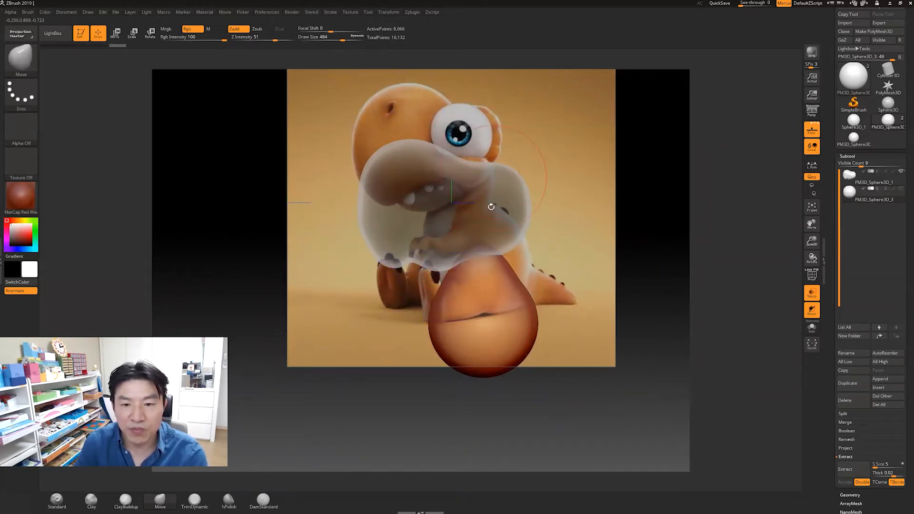
pyautogui.moveTo(501, 260); pyautogui.dragTo(506, 244)
pyautogui.moveTo(453, 263); pyautogui.dragTo(447, 260)
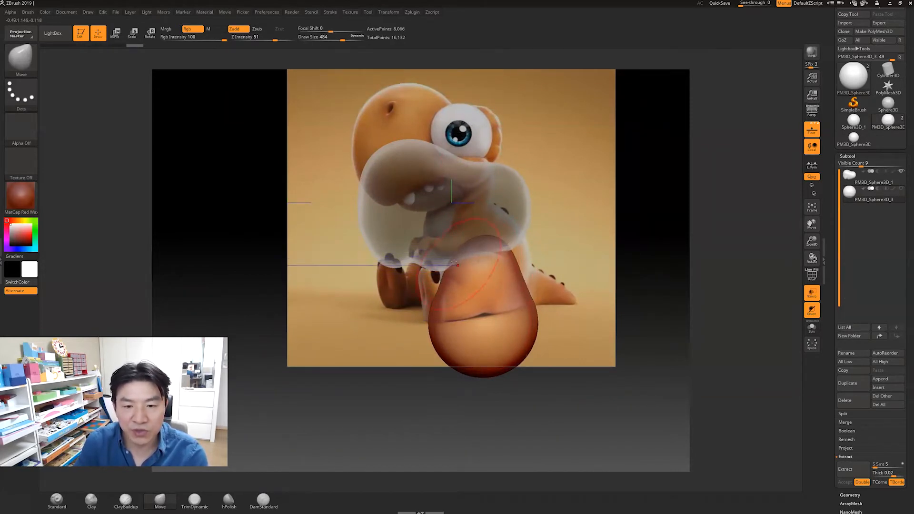
# Step: Stretch the underside of the body downward and toward the rear to form a broad, flatter base
pyautogui.moveTo(463, 368)
pyautogui.mouseDown()
pyautogui.moveTo(459, 382)
pyautogui.moveTo(510, 369)
pyautogui.moveTo(527, 380)
pyautogui.mouseUp()
pyautogui.moveTo(516, 377); pyautogui.dragTo(505, 381)
pyautogui.moveTo(485, 379); pyautogui.dragTo(474, 383)
pyautogui.moveTo(461, 377); pyautogui.dragTo(459, 380)
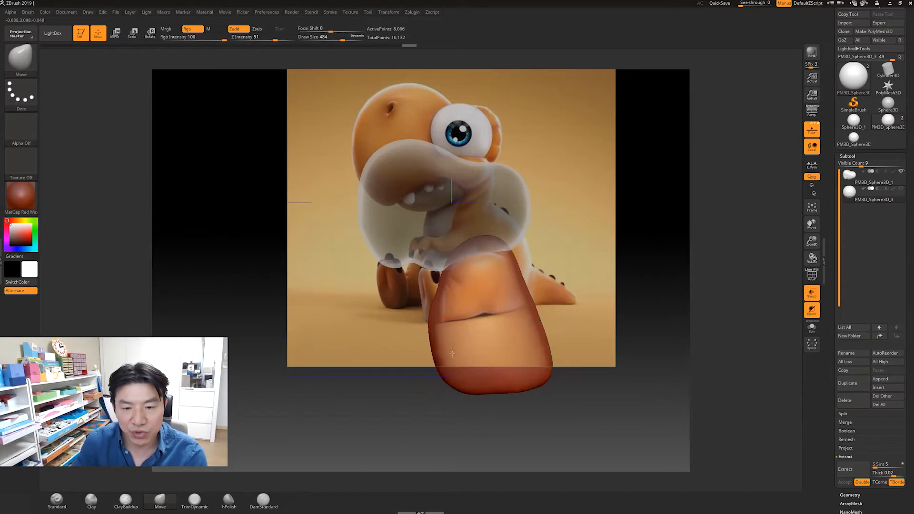
# Step: Slim the upper chest and push the lower belly forward and down along the body's front contour
pyautogui.moveTo(443, 286); pyautogui.dragTo(433, 331)
pyautogui.moveTo(445, 368); pyautogui.dragTo(444, 379)
pyautogui.moveTo(446, 280); pyautogui.dragTo(452, 277)
pyautogui.moveTo(438, 332); pyautogui.dragTo(436, 336)
pyautogui.moveTo(445, 376); pyautogui.dragTo(443, 380)
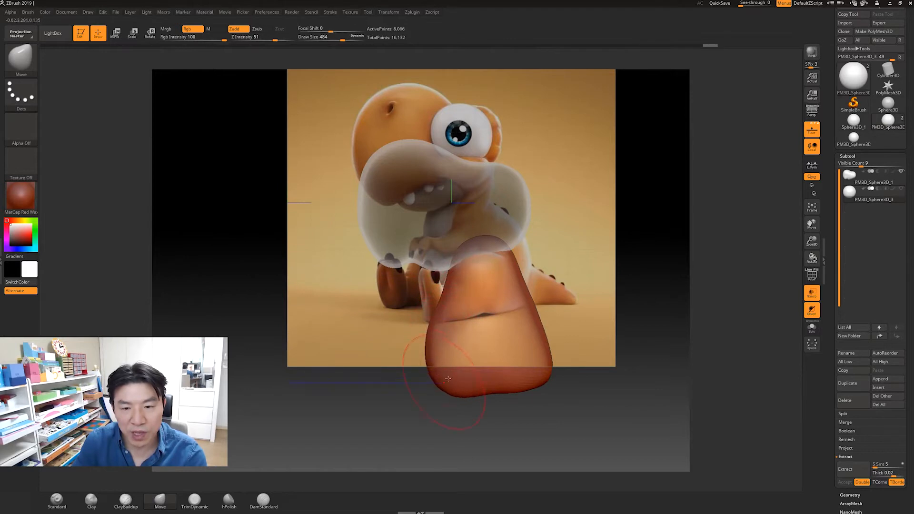
# Step: Round off the body's lower back corner and even out the base and belly contour with the Move brush
pyautogui.moveTo(537, 328); pyautogui.dragTo(542, 335)
pyautogui.moveTo(537, 377); pyautogui.dragTo(486, 397)
pyautogui.moveTo(544, 383)
pyautogui.keyDown('shift'); pyautogui.mouseDown()
pyautogui.moveTo(548, 348)
pyautogui.moveTo(441, 364)
pyautogui.moveTo(425, 344)
pyautogui.mouseUp(); pyautogui.keyUp('shift')
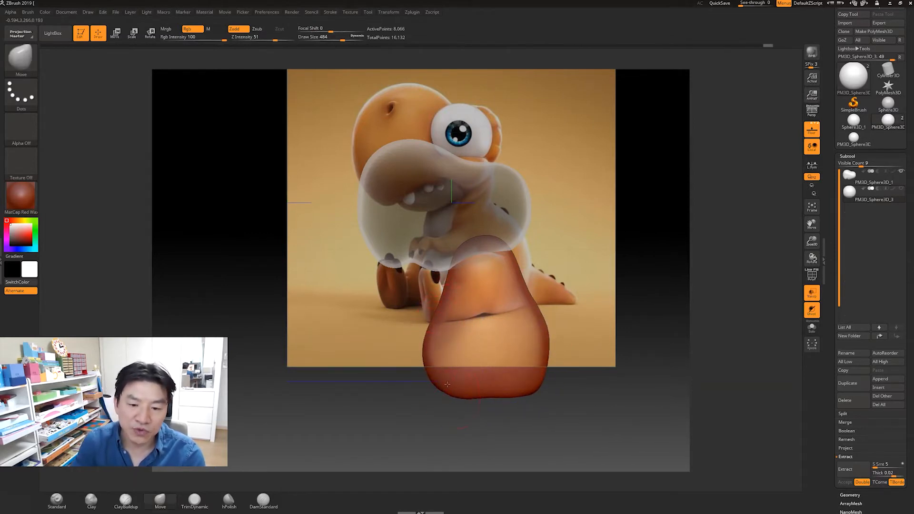
# Step: Smooth the body's base and widen its lower sides, rounding the notched underside into an egg-shaped end-on silhouette
pyautogui.keyDown('shift'); pyautogui.moveTo(494, 394); pyautogui.dragTo(539, 382); pyautogui.keyUp('shift')
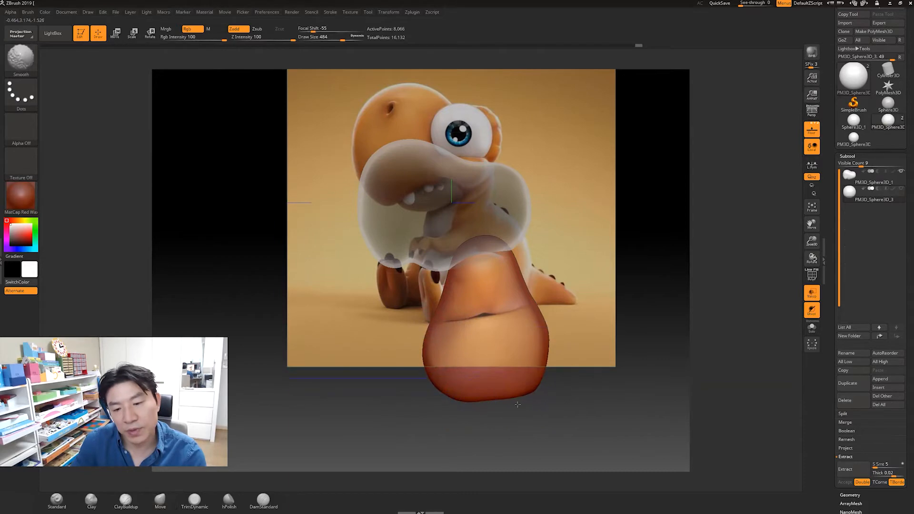
pyautogui.moveTo(594, 415)
pyautogui.mouseDown()
pyautogui.moveTo(613, 409)
pyautogui.moveTo(549, 337)
pyautogui.mouseUp()
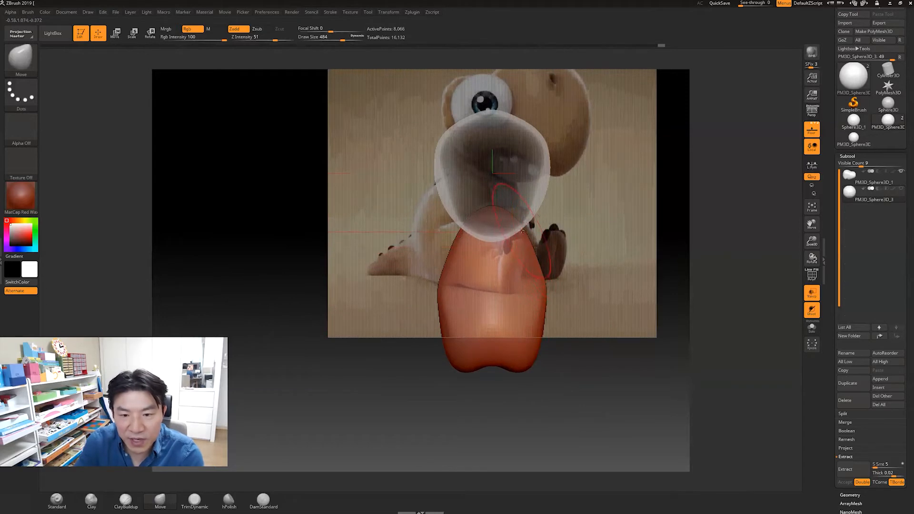
pyautogui.moveTo(545, 315); pyautogui.dragTo(548, 330)
pyautogui.moveTo(501, 361)
pyautogui.keyDown('shift'); pyautogui.mouseDown()
pyautogui.moveTo(500, 374)
pyautogui.moveTo(519, 373)
pyautogui.moveTo(504, 368)
pyautogui.mouseUp(); pyautogui.keyUp('shift')
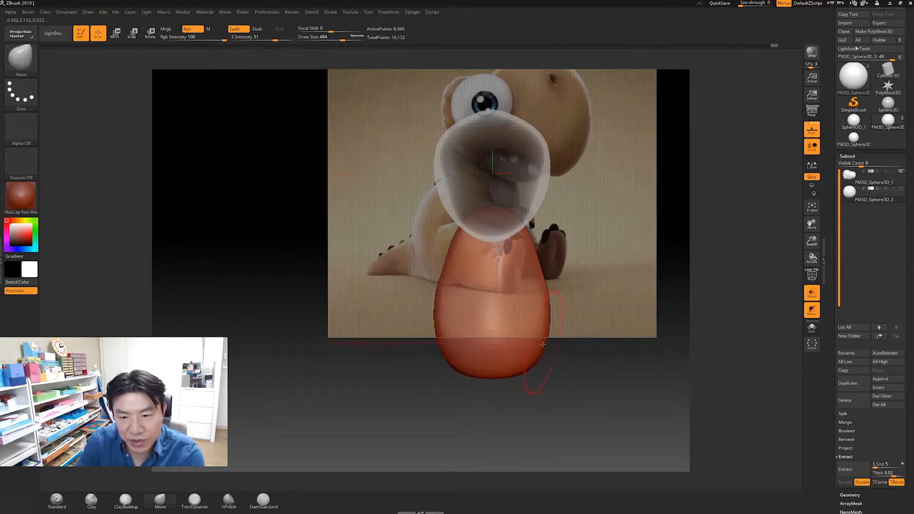
pyautogui.moveTo(543, 343); pyautogui.dragTo(547, 343)
pyautogui.moveTo(544, 284); pyautogui.dragTo(550, 283)
# Step: Refine the belly surface and round the lower sides and underside of the body, checking it from the front
pyautogui.moveTo(563, 373); pyautogui.dragTo(536, 369)
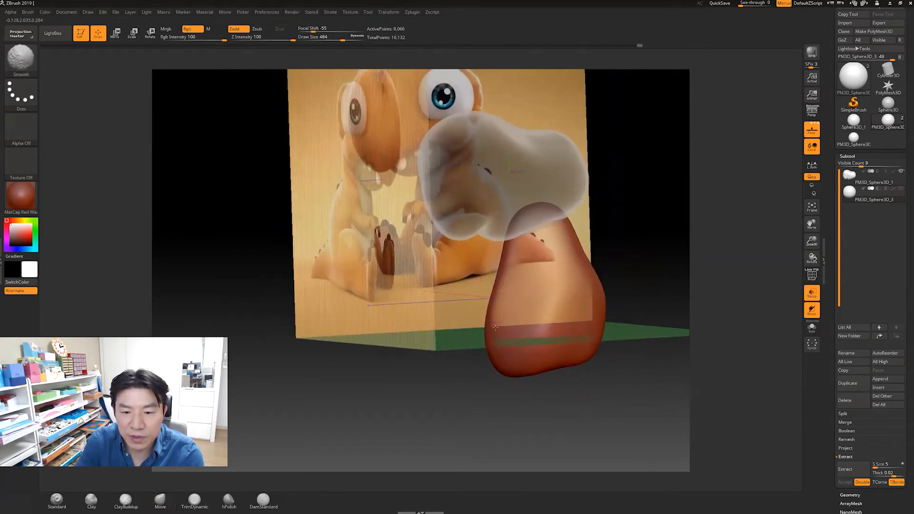
pyautogui.moveTo(489, 300); pyautogui.dragTo(493, 300)
pyautogui.moveTo(569, 381); pyautogui.dragTo(531, 329)
pyautogui.moveTo(562, 399); pyautogui.dragTo(514, 406)
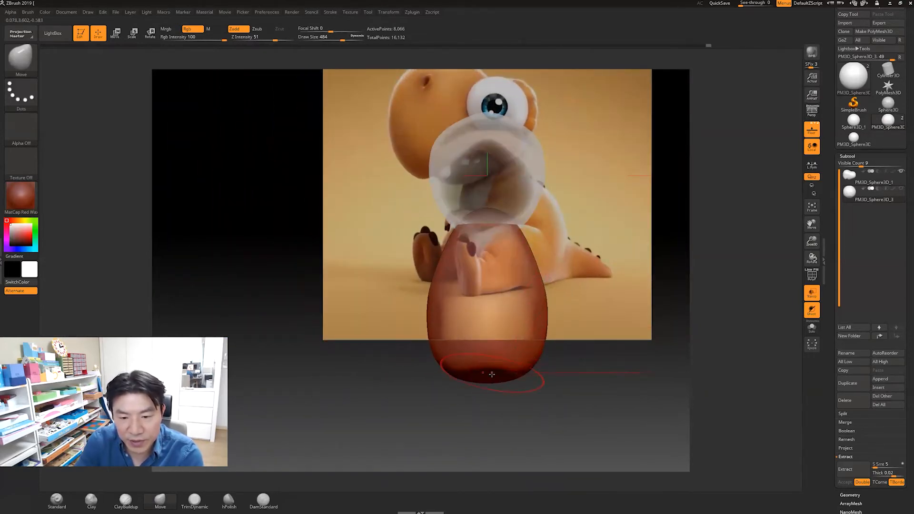
pyautogui.press('shift')
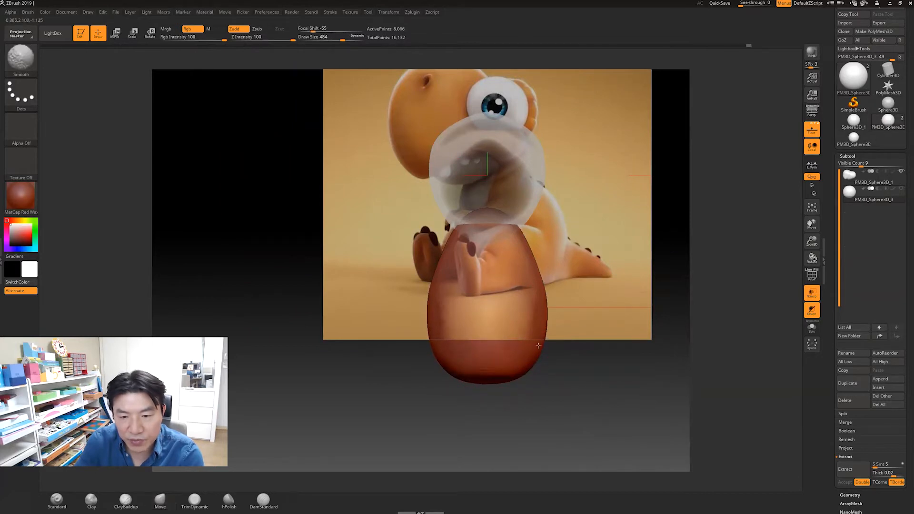
pyautogui.moveTo(508, 398); pyautogui.dragTo(548, 331)
pyautogui.keyDown('shift'); pyautogui.moveTo(552, 296); pyautogui.dragTo(549, 324); pyautogui.keyUp('shift')
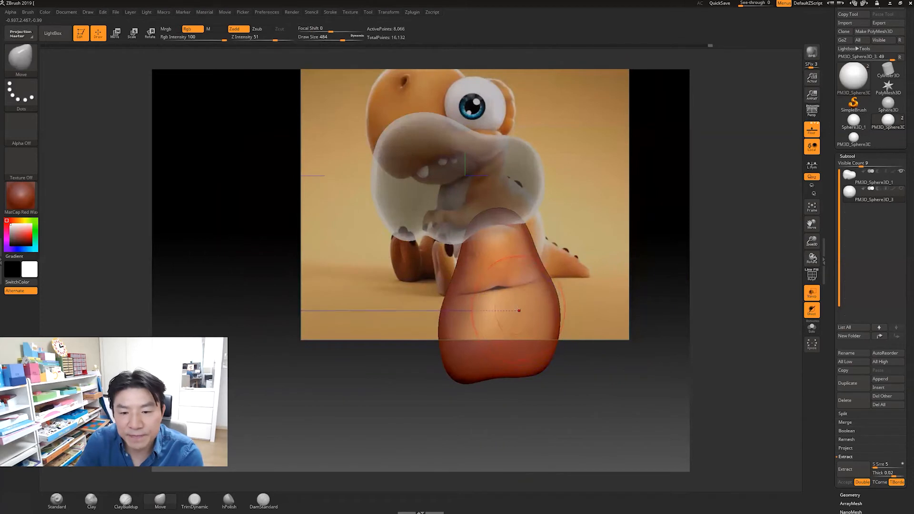
# Step: Level the body's base in the side view and smooth out the notch in its underside
pyautogui.moveTo(478, 403); pyautogui.dragTo(482, 408)
pyautogui.moveTo(458, 376); pyautogui.dragTo(457, 373)
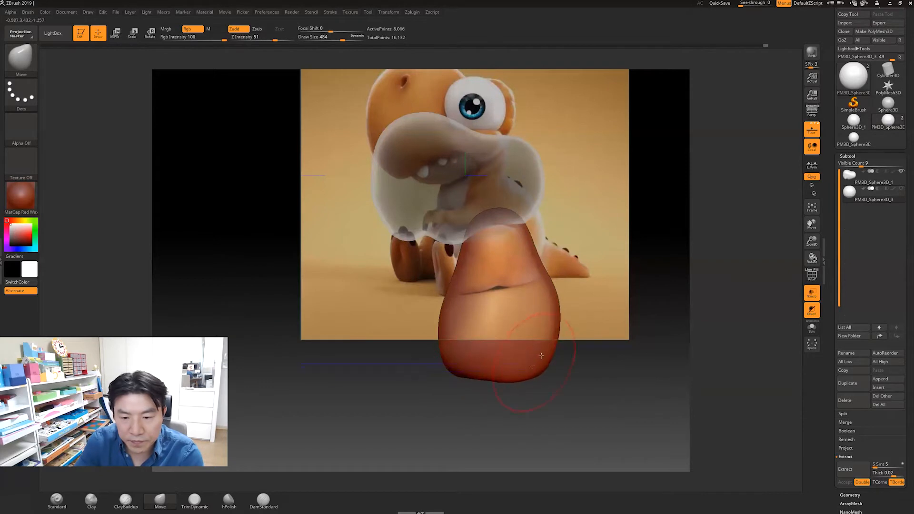
pyautogui.press('shift')
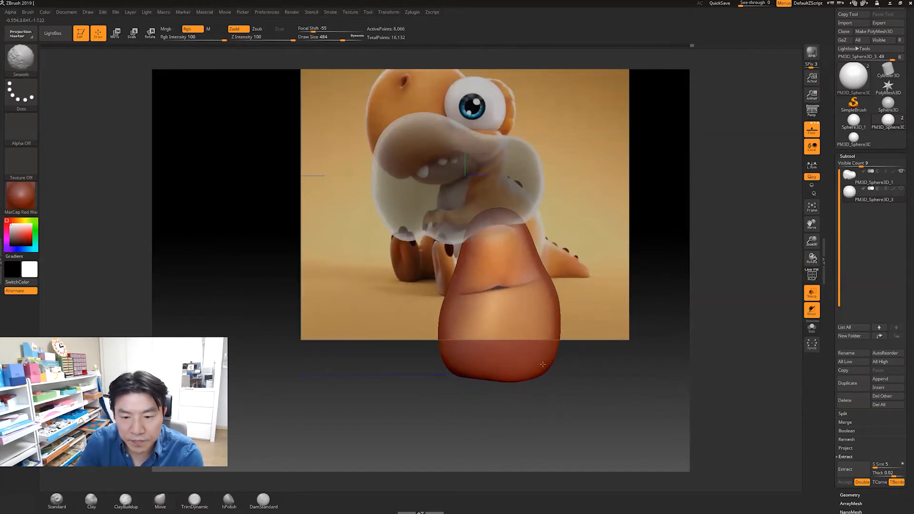
pyautogui.moveTo(581, 378)
pyautogui.keyDown('alt'); pyautogui.mouseDown()
pyautogui.moveTo(559, 373)
pyautogui.moveTo(662, 380)
pyautogui.mouseUp(); pyautogui.keyUp('alt')
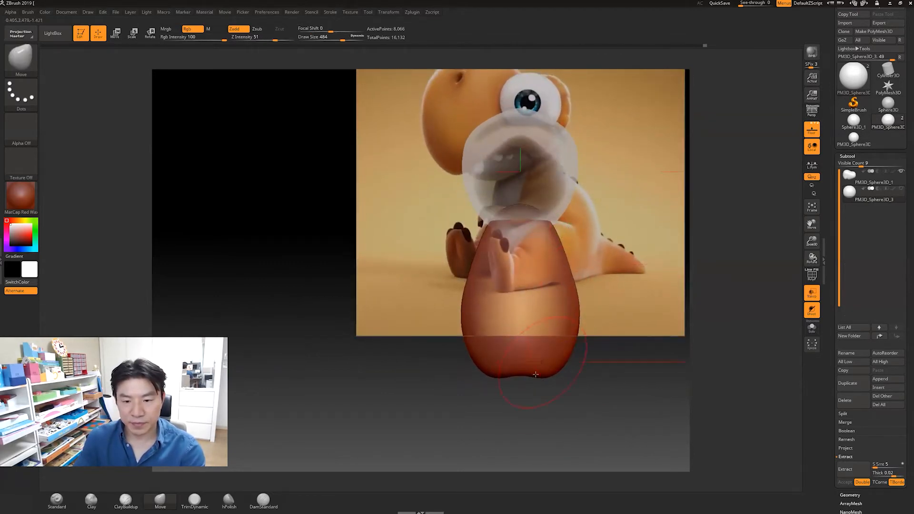
pyautogui.press('shift')
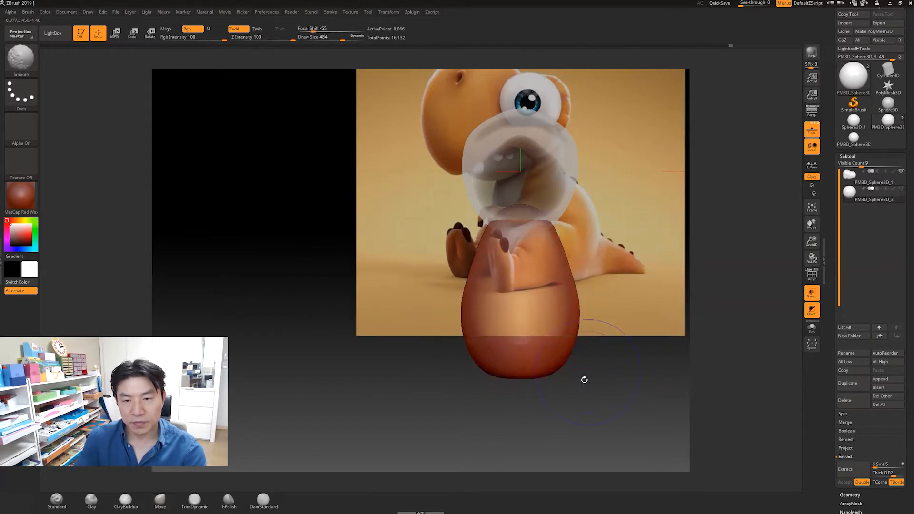
# Step: Round the body's cross-section from below and above, and even out its back contour
pyautogui.moveTo(579, 404)
pyautogui.mouseDown()
pyautogui.moveTo(564, 237)
pyautogui.moveTo(539, 314)
pyautogui.mouseUp()
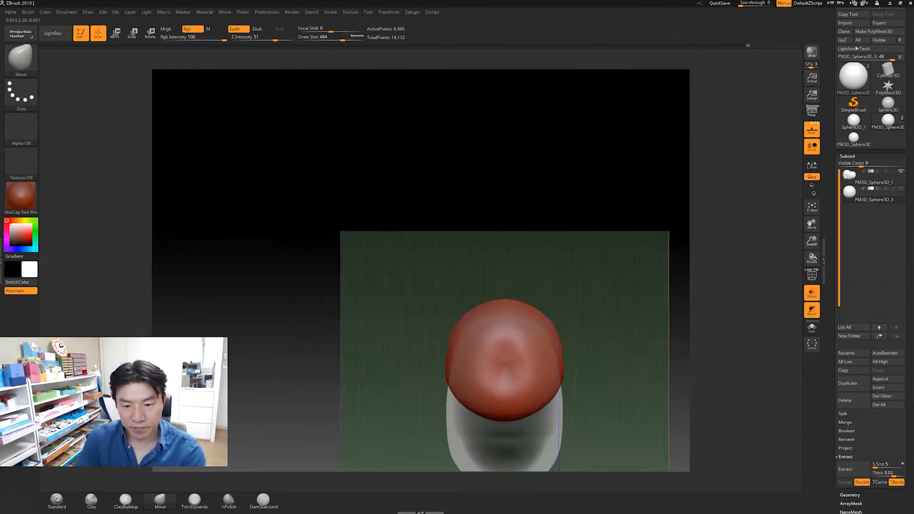
pyautogui.keyDown('shift'); pyautogui.moveTo(565, 204); pyautogui.dragTo(564, 373); pyautogui.keyUp('shift')
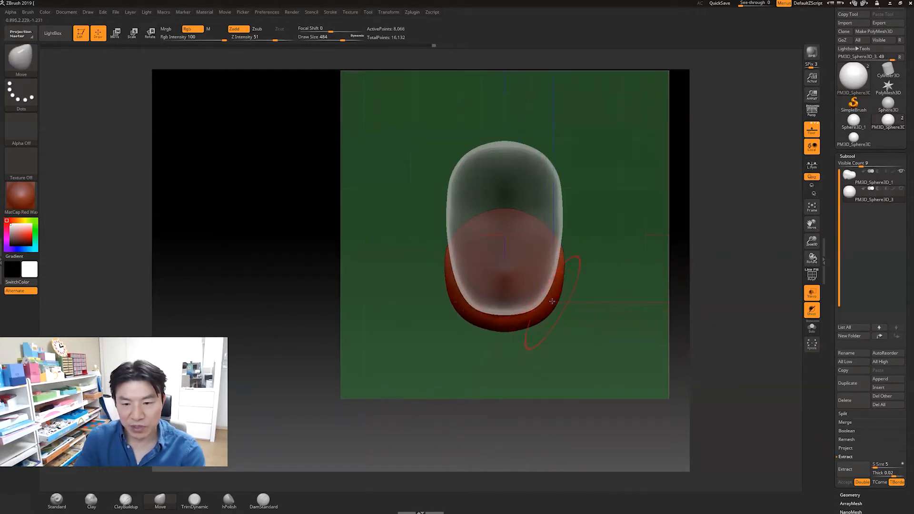
pyautogui.moveTo(543, 421); pyautogui.dragTo(449, 351)
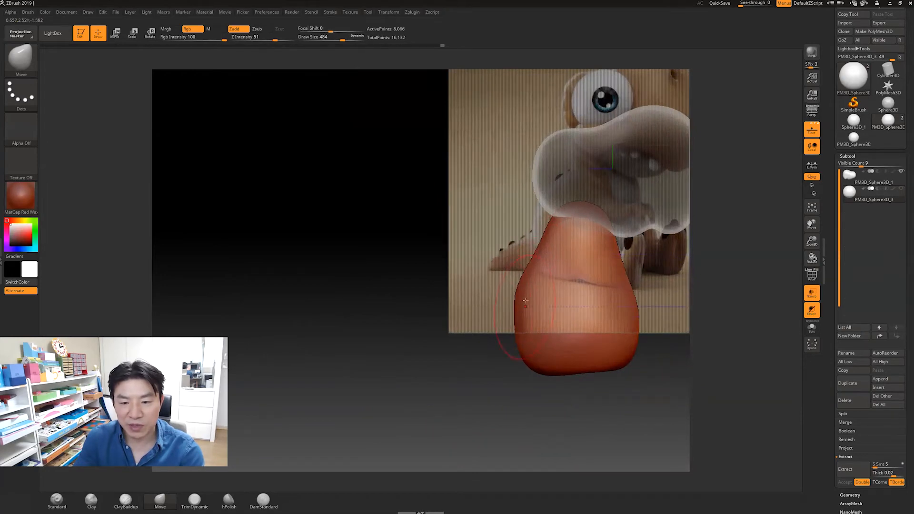
pyautogui.moveTo(483, 395)
pyautogui.mouseDown()
pyautogui.moveTo(538, 398)
pyautogui.moveTo(512, 382)
pyautogui.moveTo(523, 410)
pyautogui.moveTo(543, 419)
pyautogui.mouseUp()
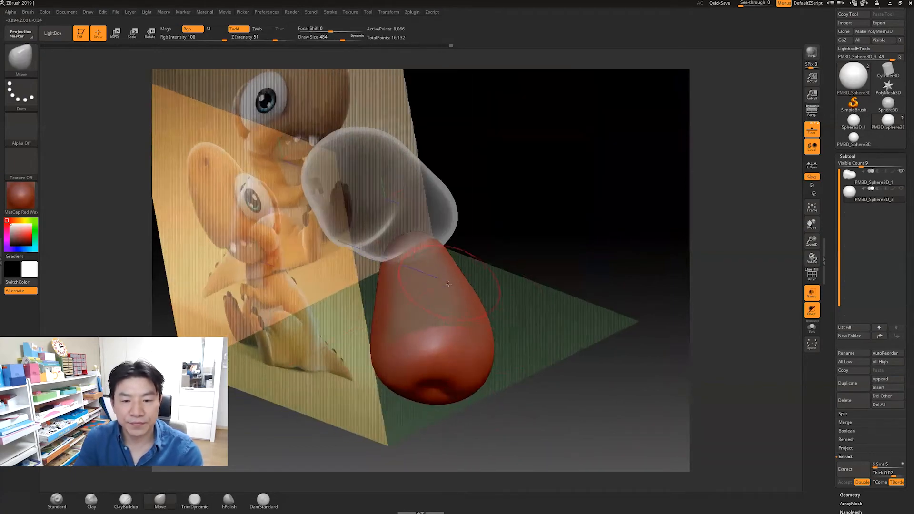
pyautogui.press('shift')
pyautogui.moveTo(472, 437)
pyautogui.mouseDown()
pyautogui.moveTo(467, 459)
pyautogui.moveTo(429, 417)
pyautogui.mouseUp()
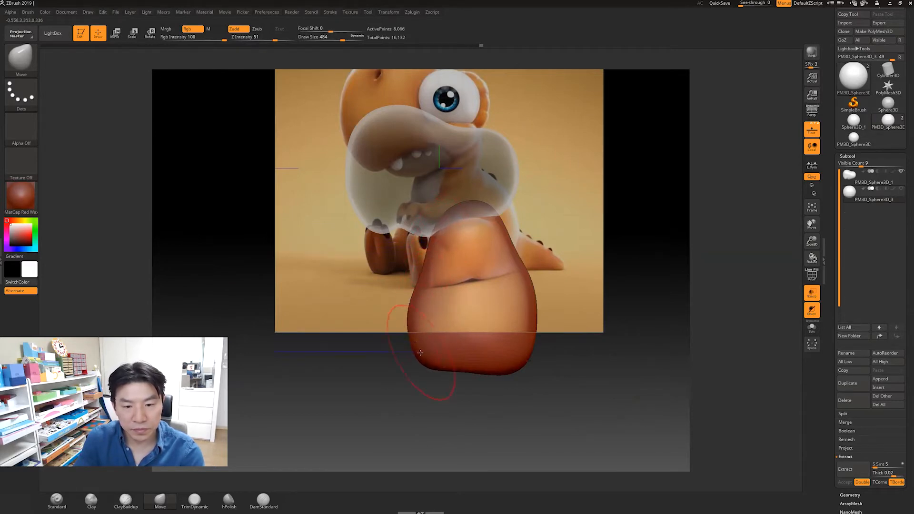
# Step: Soften the body's lower front edge and pull the middle of the underside down to even out the base
pyautogui.moveTo(430, 377); pyautogui.dragTo(445, 312)
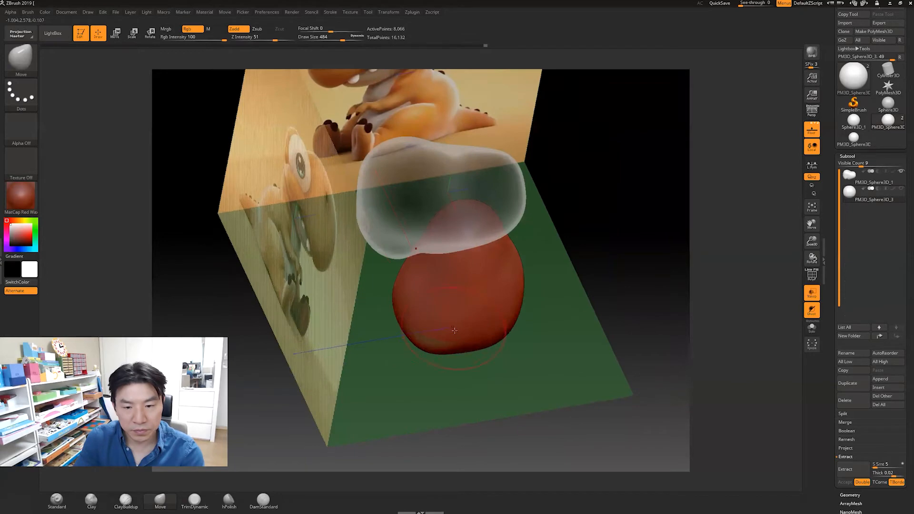
pyautogui.press('shift')
pyautogui.moveTo(558, 422)
pyautogui.mouseDown()
pyautogui.moveTo(555, 393)
pyautogui.moveTo(547, 392)
pyautogui.mouseUp()
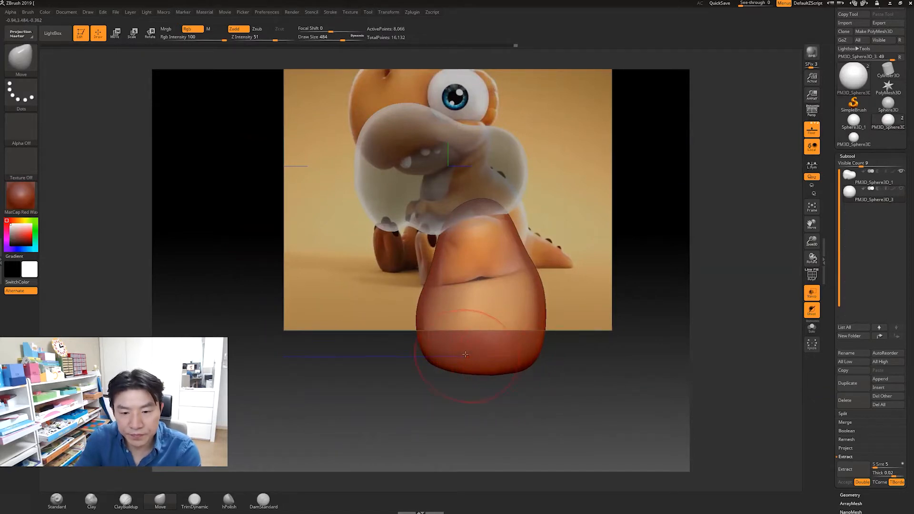
pyautogui.keyDown('shift'); pyautogui.moveTo(494, 404); pyautogui.dragTo(431, 405); pyautogui.keyUp('shift')
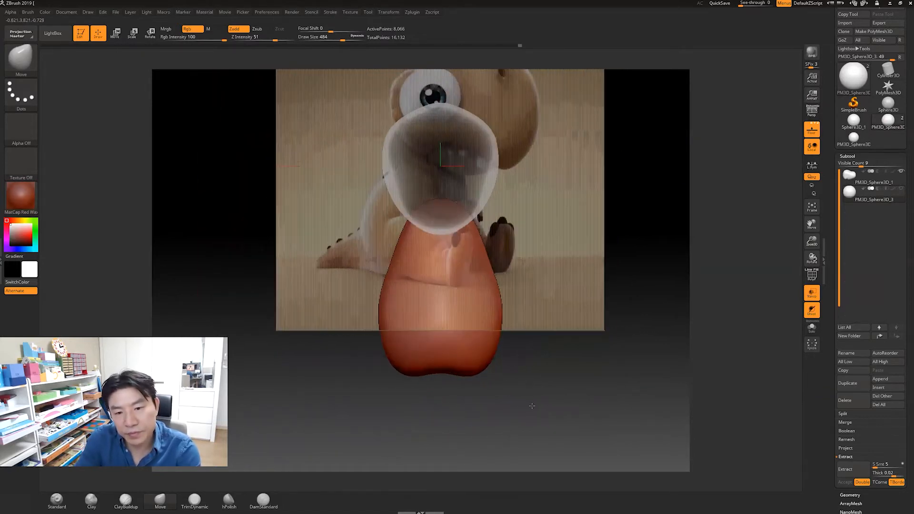
pyautogui.moveTo(448, 362); pyautogui.dragTo(452, 370)
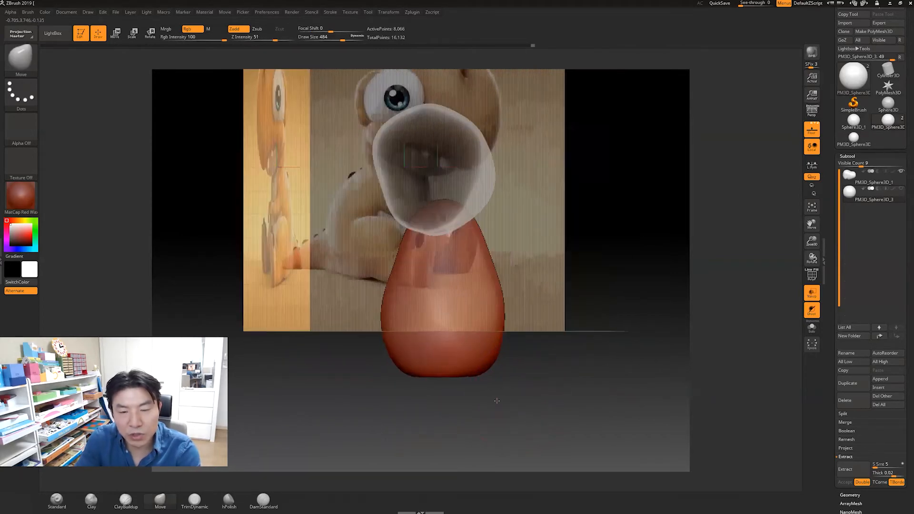
pyautogui.keyDown('shift'); pyautogui.moveTo(497, 401); pyautogui.dragTo(478, 397); pyautogui.keyUp('shift')
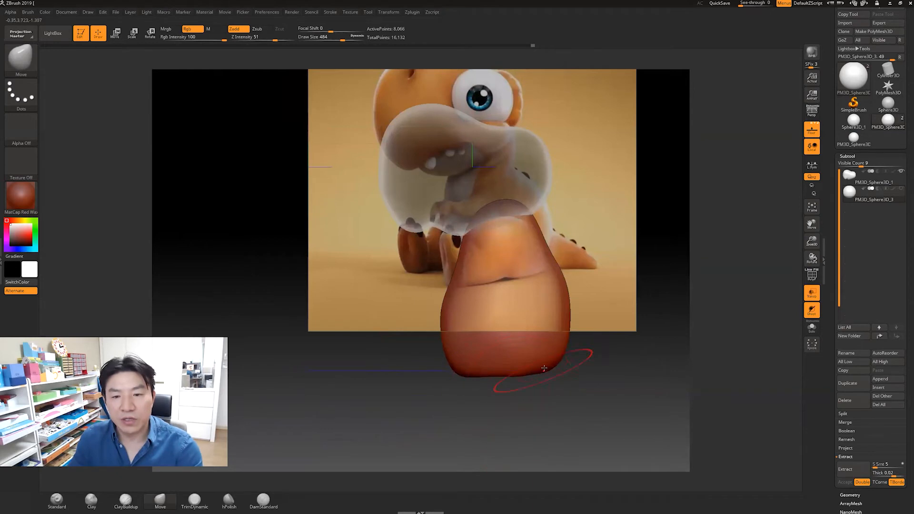
# Step: Append the PM3D_Sphere3D_2 sphere as a new subtool
pyautogui.keyDown('alt'); pyautogui.moveTo(547, 395); pyautogui.dragTo(519, 393); pyautogui.keyUp('alt')
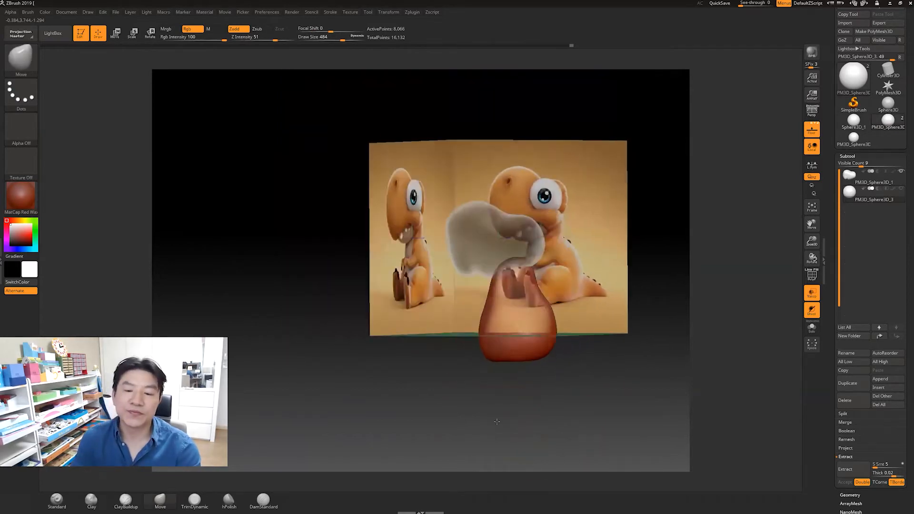
pyautogui.moveTo(496, 421); pyautogui.dragTo(527, 362)
pyautogui.moveTo(541, 394); pyautogui.dragTo(549, 346)
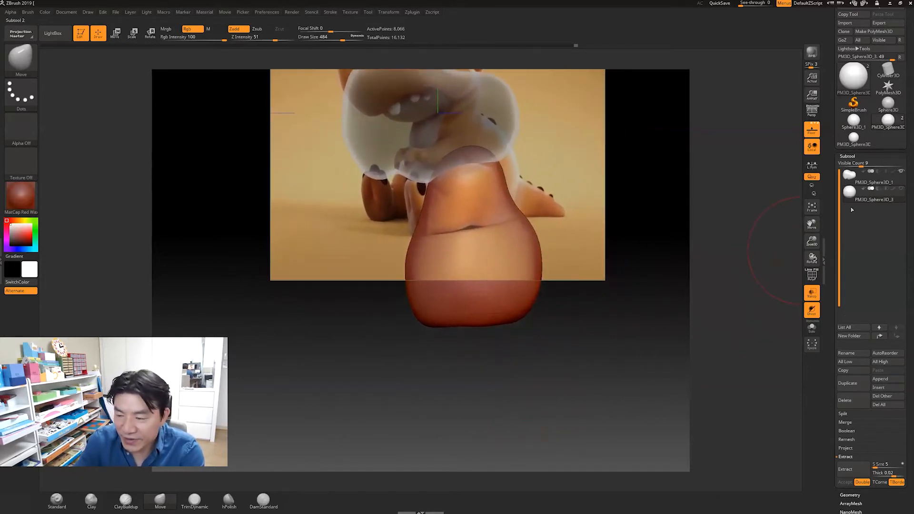
pyautogui.click(887, 380)
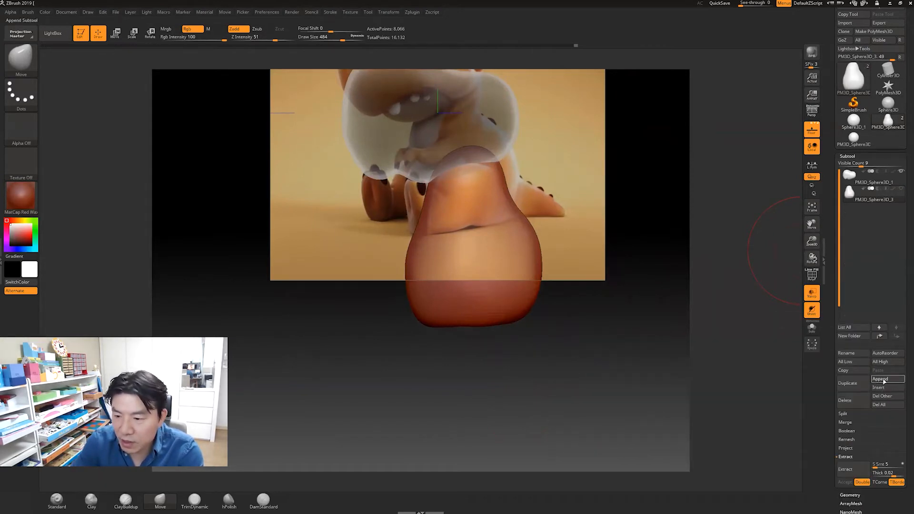
pyautogui.click(883, 380)
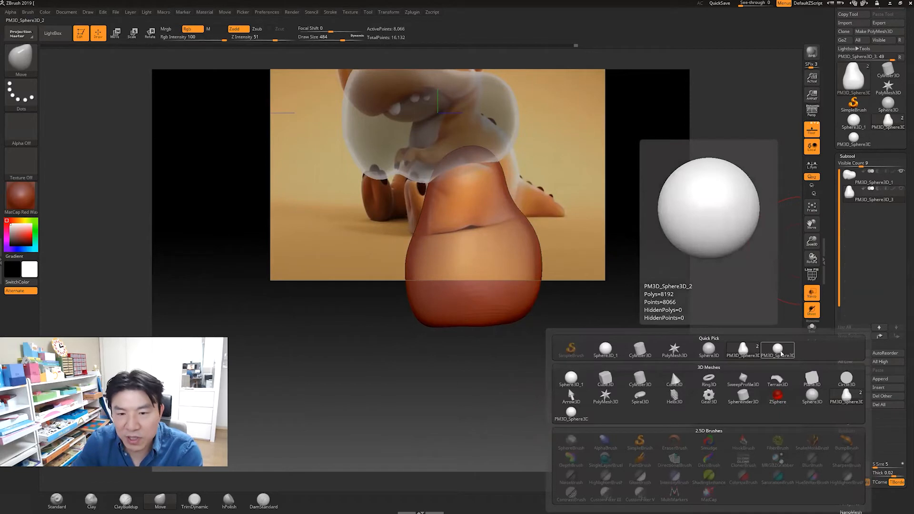
pyautogui.click(778, 351)
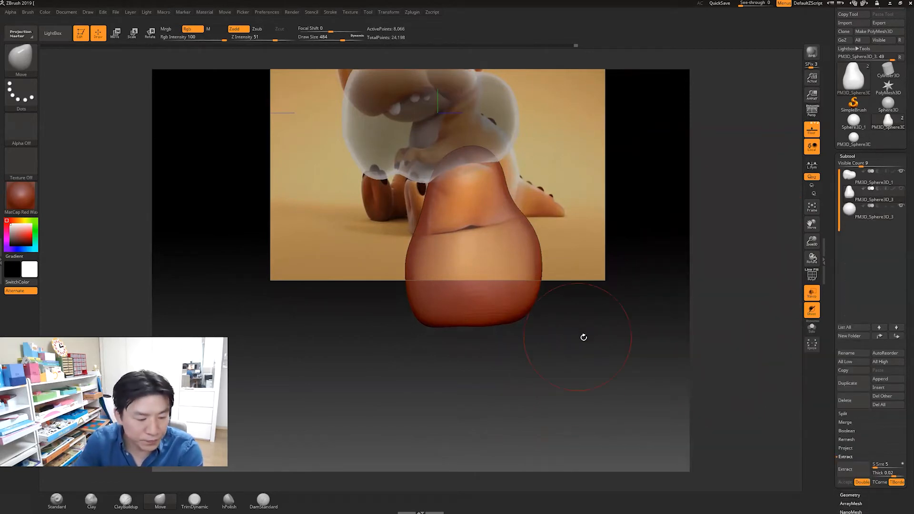
pyautogui.keyDown('ctrl'); pyautogui.moveTo(569, 352); pyautogui.dragTo(553, 353, button='right'); pyautogui.keyUp('ctrl')
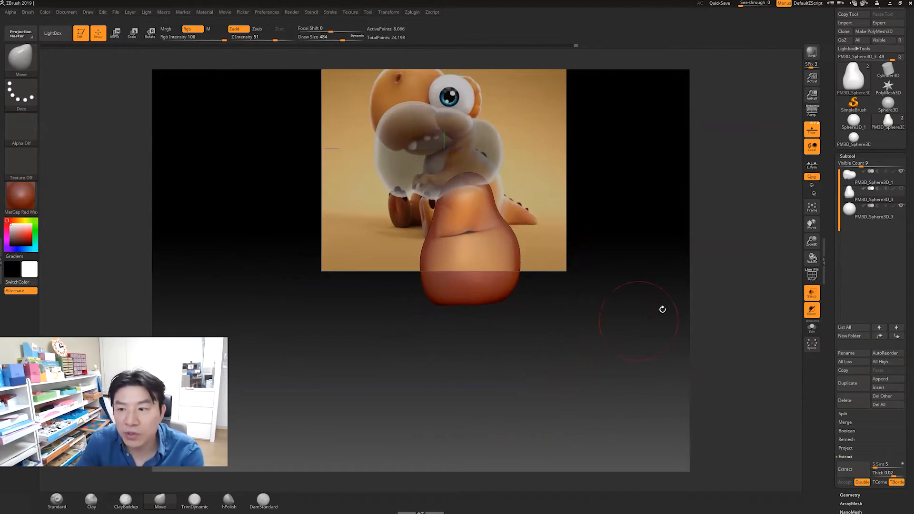
# Step: Make the appended sphere the active subtool and turn on the body subtool's visibility
pyautogui.click(860, 216)
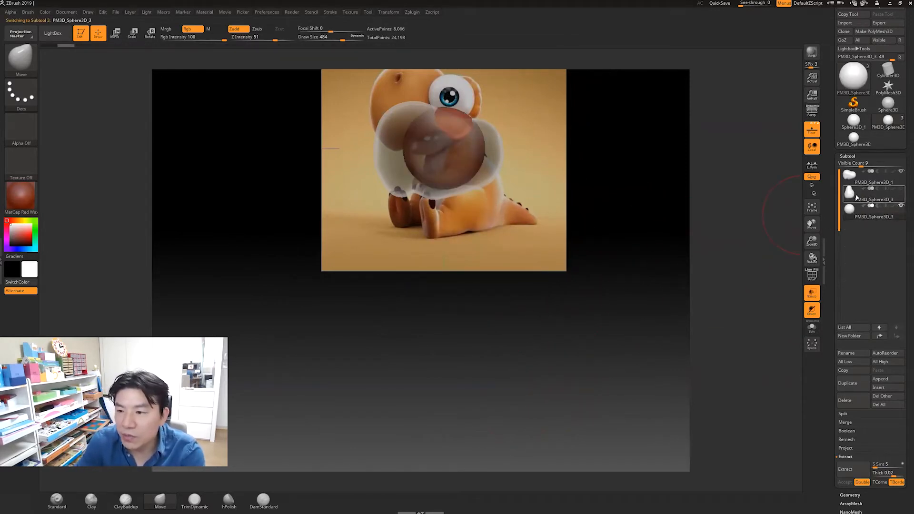
pyautogui.moveTo(902, 191)
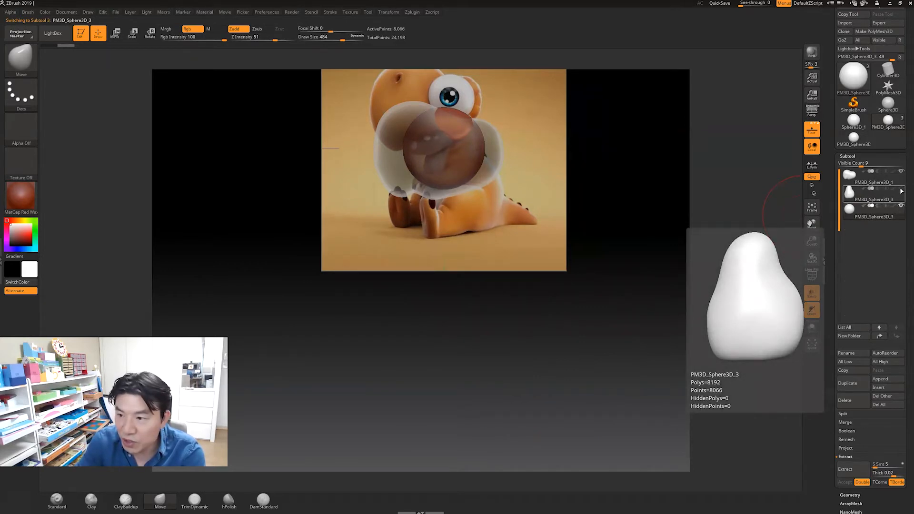
pyautogui.click(902, 191)
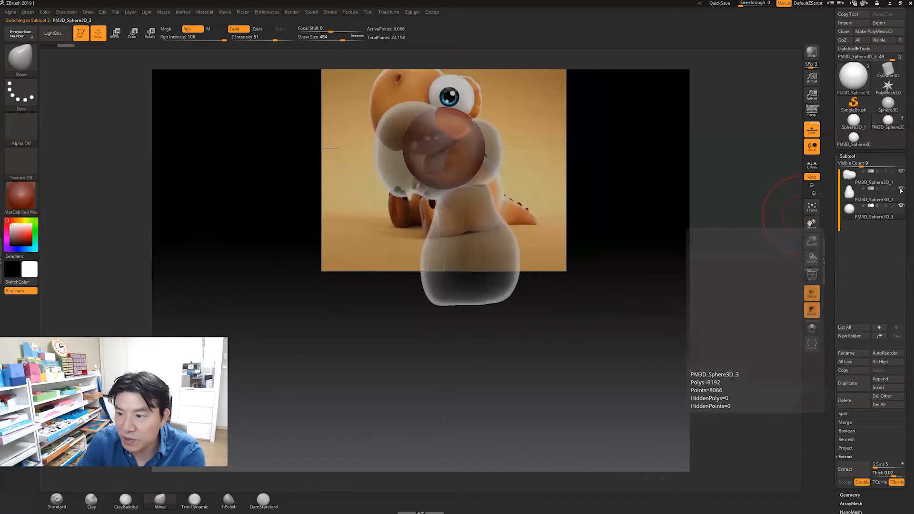
pyautogui.click(901, 190)
pyautogui.click(902, 190)
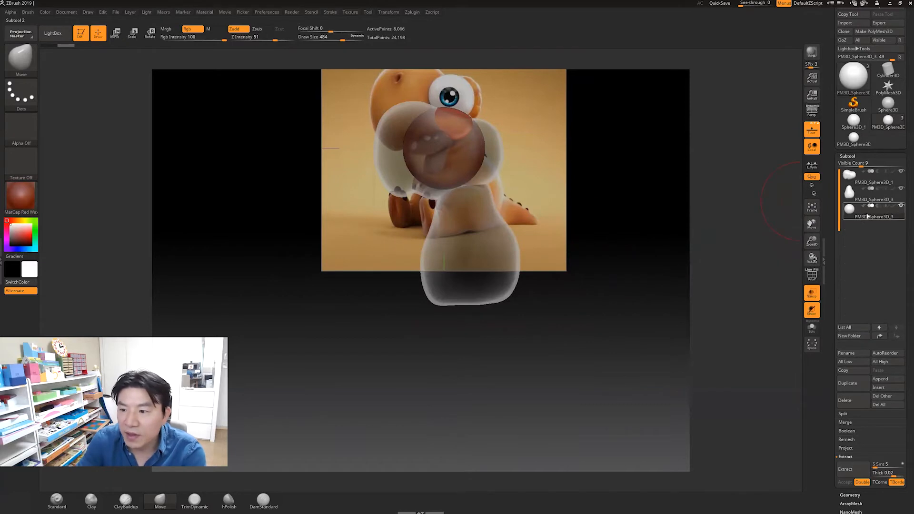
# Step: Move the new sphere down and back so it overlaps the lower rear of the body in the side view
pyautogui.click(115, 33)
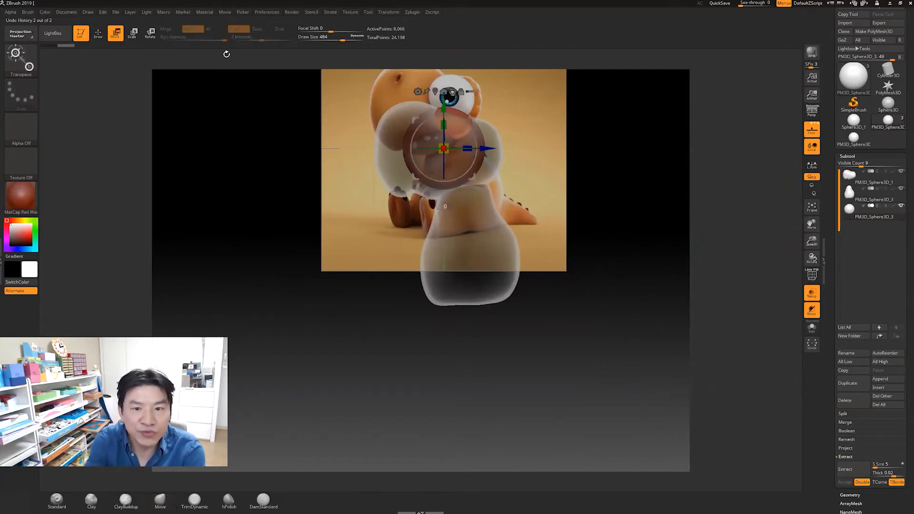
pyautogui.moveTo(443, 148); pyautogui.dragTo(523, 273)
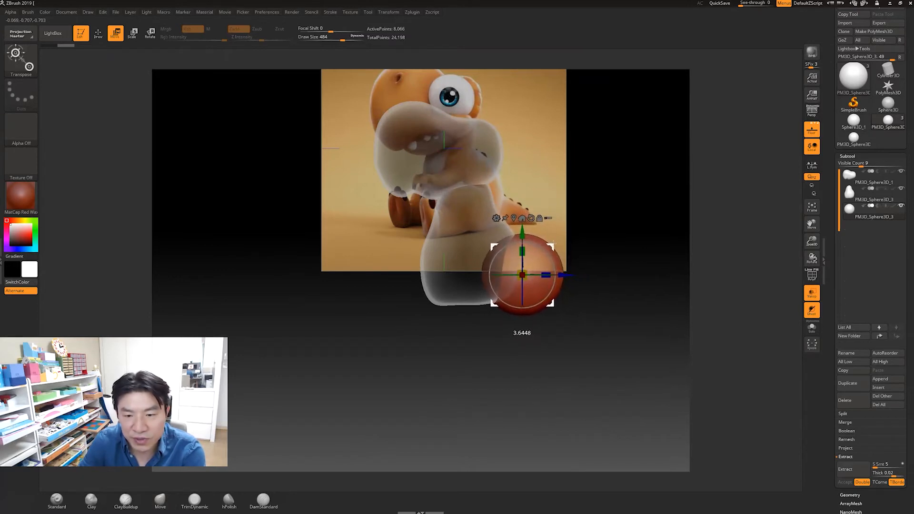
pyautogui.keyDown('alt'); pyautogui.moveTo(562, 340); pyautogui.dragTo(532, 395); pyautogui.keyUp('alt')
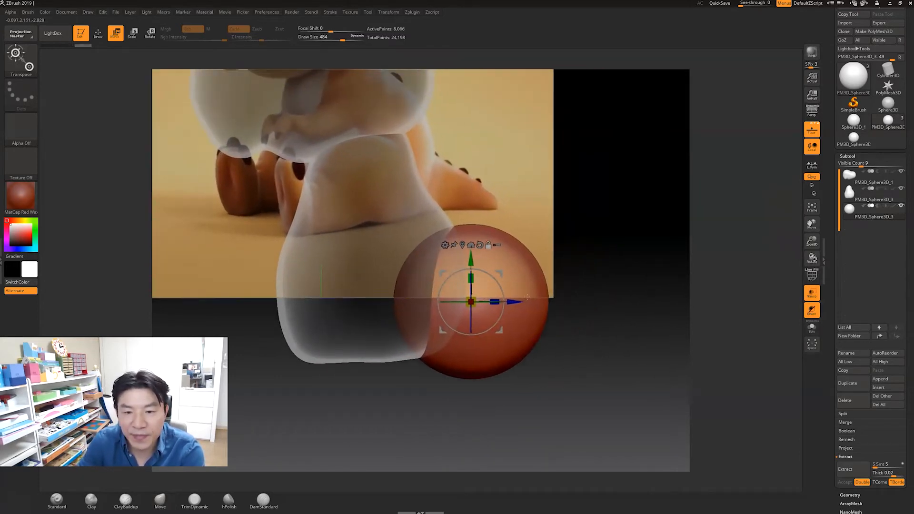
pyautogui.moveTo(498, 274); pyautogui.dragTo(497, 271)
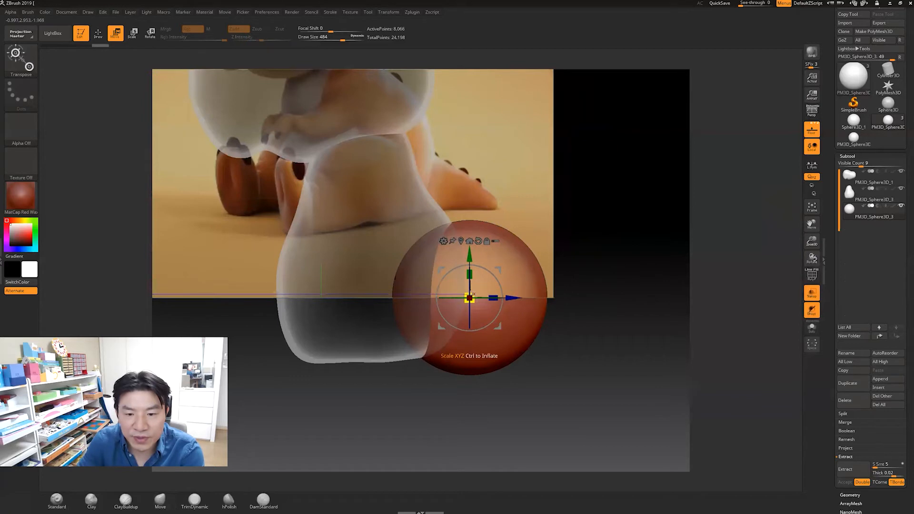
# Step: Lower the new sphere slightly at the body's rear, scale it down uniformly, and return to Draw mode with the Move brush
pyautogui.moveTo(470, 298); pyautogui.dragTo(470, 310)
pyautogui.moveTo(499, 270); pyautogui.dragTo(489, 282)
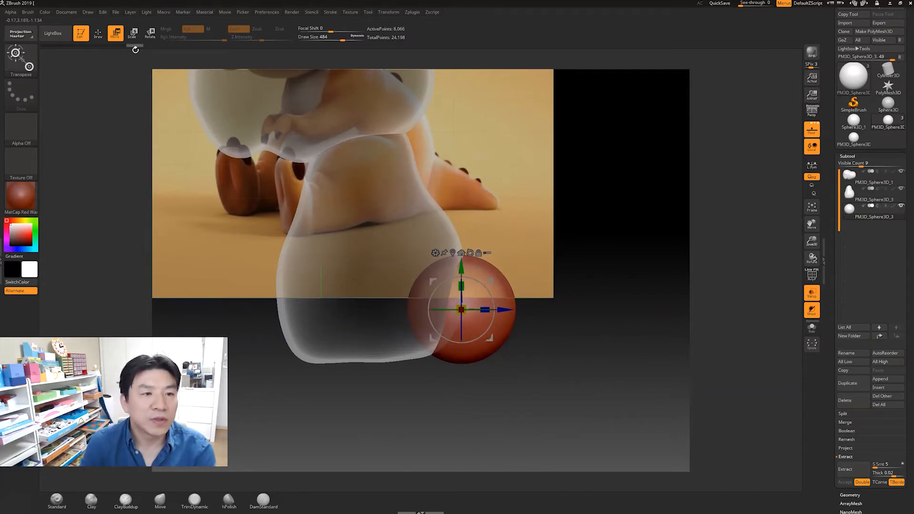
pyautogui.click(99, 33)
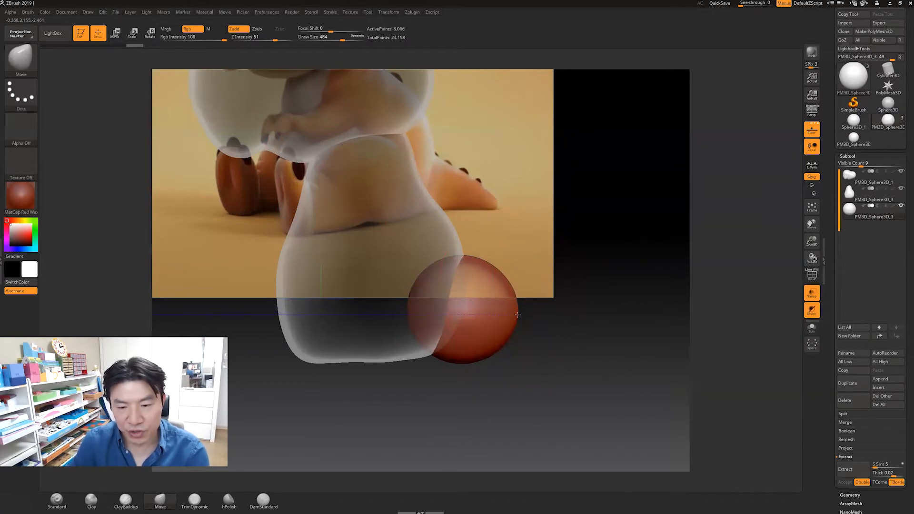
# Step: Activate symmetry for the small sphere so both of its sides can be sculpted together
pyautogui.moveTo(547, 357)
pyautogui.mouseDown()
pyautogui.moveTo(517, 380)
pyautogui.moveTo(544, 296)
pyautogui.mouseUp()
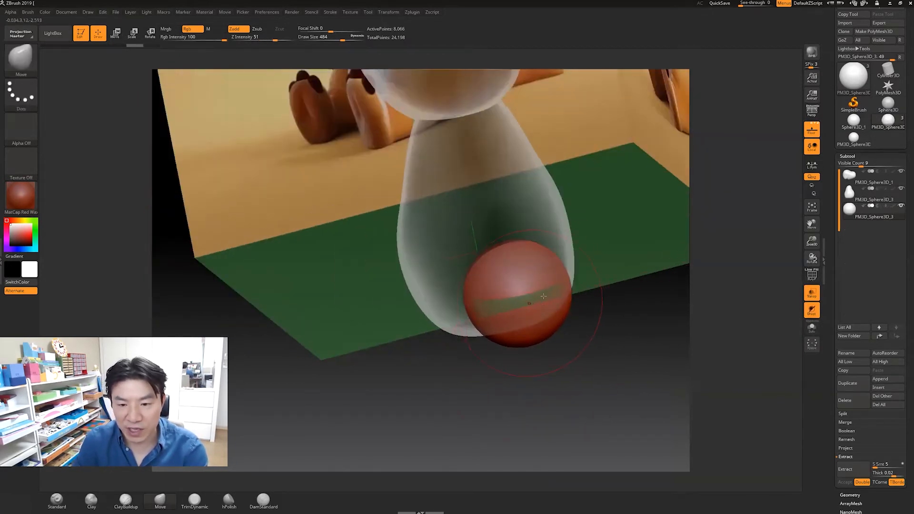
pyautogui.moveTo(524, 360); pyautogui.dragTo(535, 292)
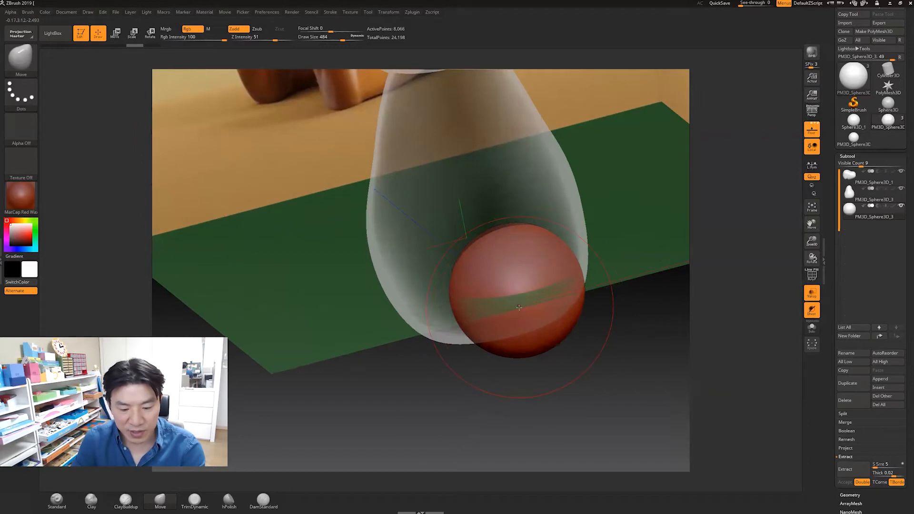
pyautogui.keyDown('ctrl'); pyautogui.moveTo(519, 307); pyautogui.dragTo(509, 304, button='right'); pyautogui.keyUp('ctrl')
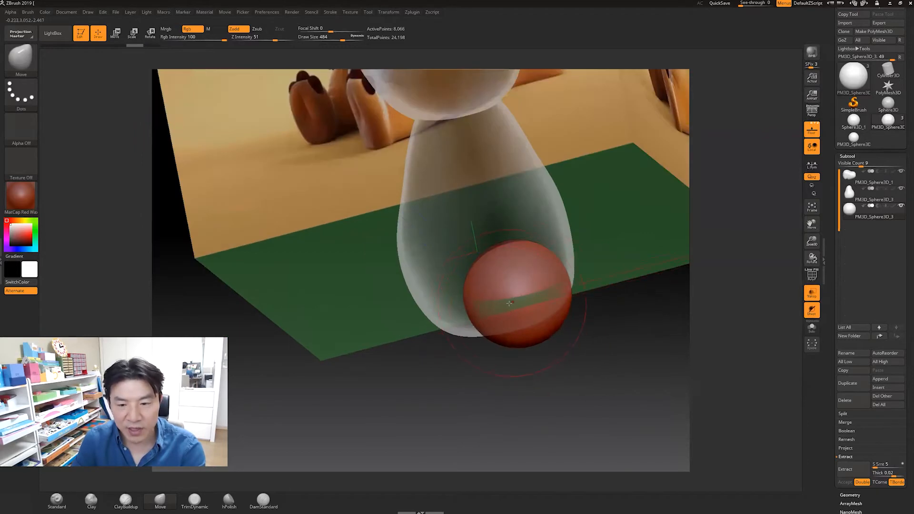
pyautogui.click(390, 12)
pyautogui.click(402, 211)
pyautogui.moveTo(519, 362)
pyautogui.mouseDown()
pyautogui.moveTo(545, 381)
pyautogui.moveTo(543, 355)
pyautogui.moveTo(549, 365)
pyautogui.moveTo(530, 353)
pyautogui.moveTo(544, 361)
pyautogui.moveTo(525, 365)
pyautogui.mouseUp()
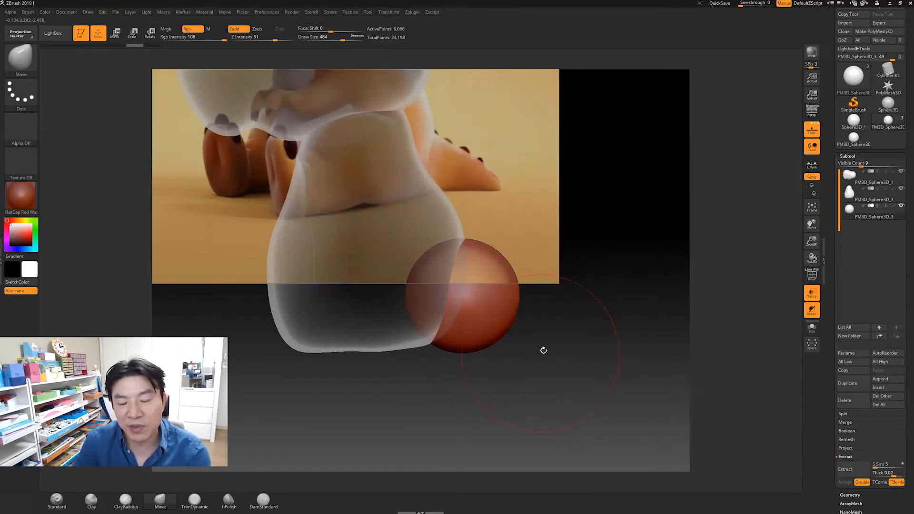
# Step: Pull the sphere's rear side backward and down with the Move brush, forming a long tail that tapers toward the tip
pyautogui.moveTo(504, 298); pyautogui.dragTo(590, 321)
pyautogui.moveTo(496, 269)
pyautogui.mouseDown()
pyautogui.moveTo(492, 278)
pyautogui.moveTo(478, 273)
pyautogui.moveTo(567, 322)
pyautogui.mouseUp()
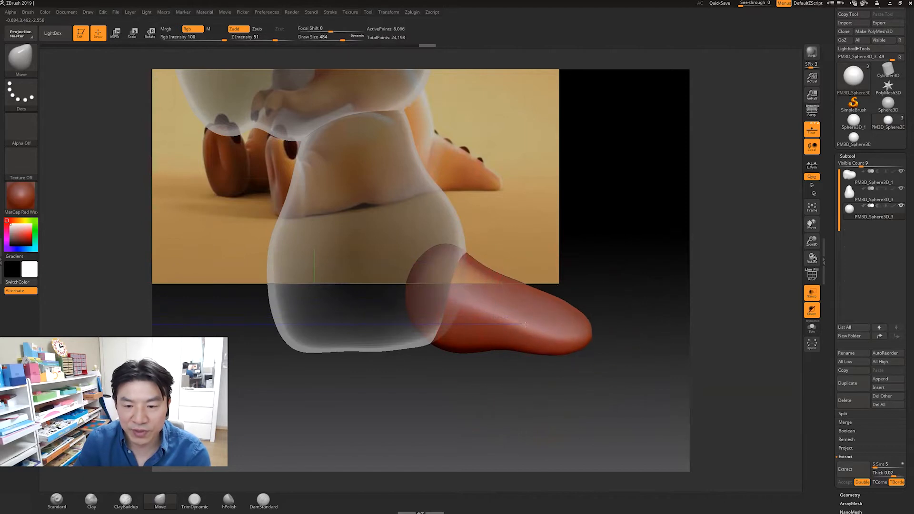
pyautogui.moveTo(564, 391); pyautogui.dragTo(540, 421)
pyautogui.moveTo(627, 336); pyautogui.dragTo(597, 328)
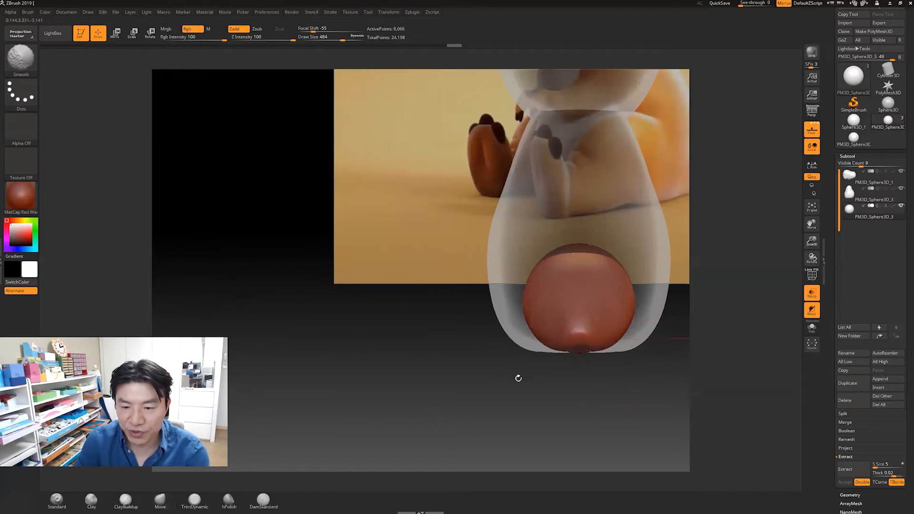
pyautogui.moveTo(576, 387)
pyautogui.mouseDown()
pyautogui.moveTo(565, 344)
pyautogui.moveTo(601, 336)
pyautogui.mouseUp()
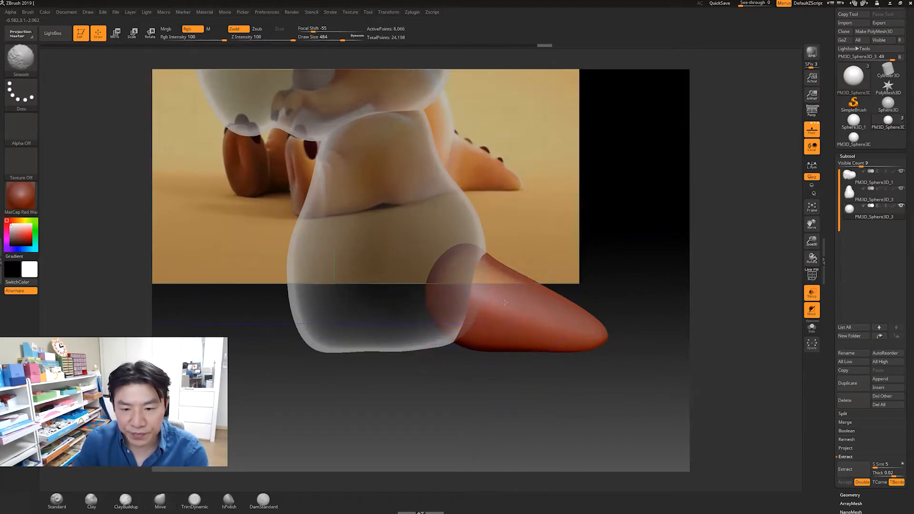
# Step: Smooth the tail's underside near the body and slim both sides into an even taper in the rear and bottom views
pyautogui.moveTo(511, 340)
pyautogui.keyDown('shift'); pyautogui.mouseDown()
pyautogui.moveTo(483, 335)
pyautogui.moveTo(474, 351)
pyautogui.moveTo(460, 336)
pyautogui.mouseUp(); pyautogui.keyUp('shift')
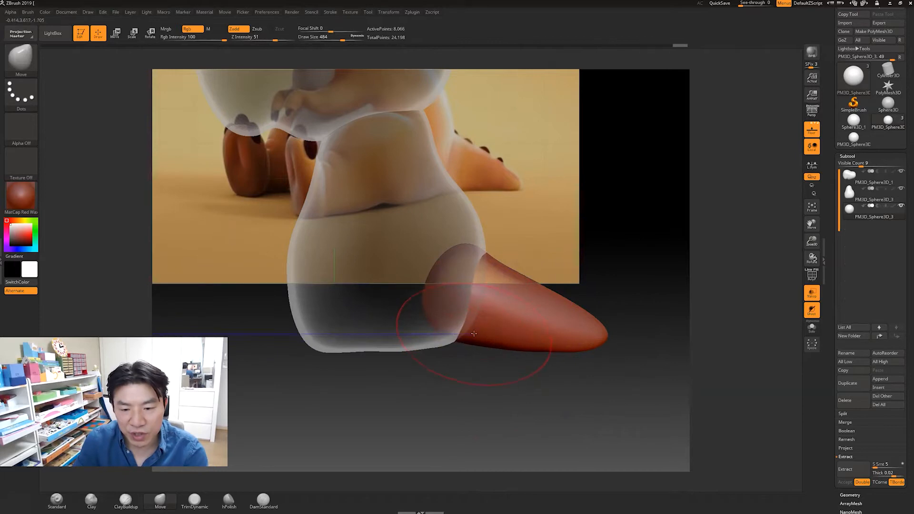
pyautogui.moveTo(496, 284); pyautogui.dragTo(560, 340, button='right')
pyautogui.press('shift')
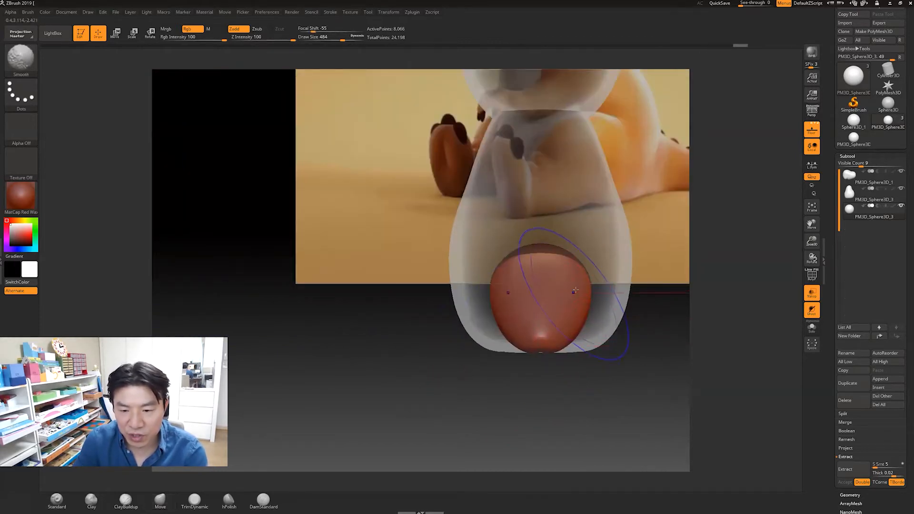
pyautogui.keyDown('shift'); pyautogui.moveTo(564, 343); pyautogui.dragTo(584, 323); pyautogui.keyUp('shift')
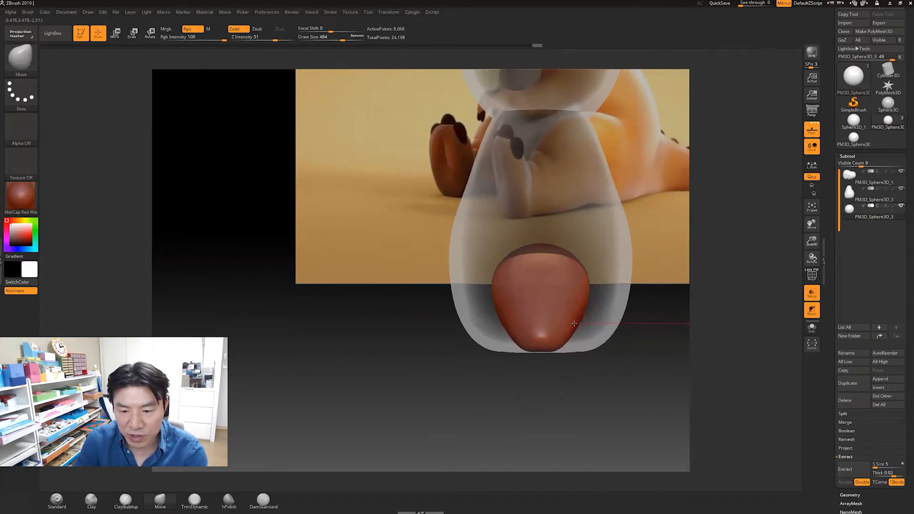
pyautogui.moveTo(549, 380); pyautogui.dragTo(589, 411, button='right')
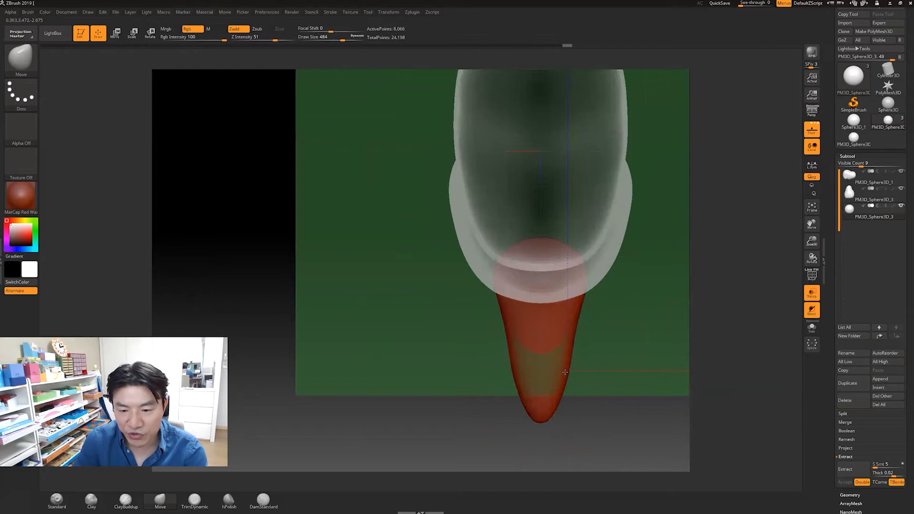
pyautogui.keyDown('shift'); pyautogui.moveTo(553, 400); pyautogui.dragTo(559, 314); pyautogui.keyUp('shift')
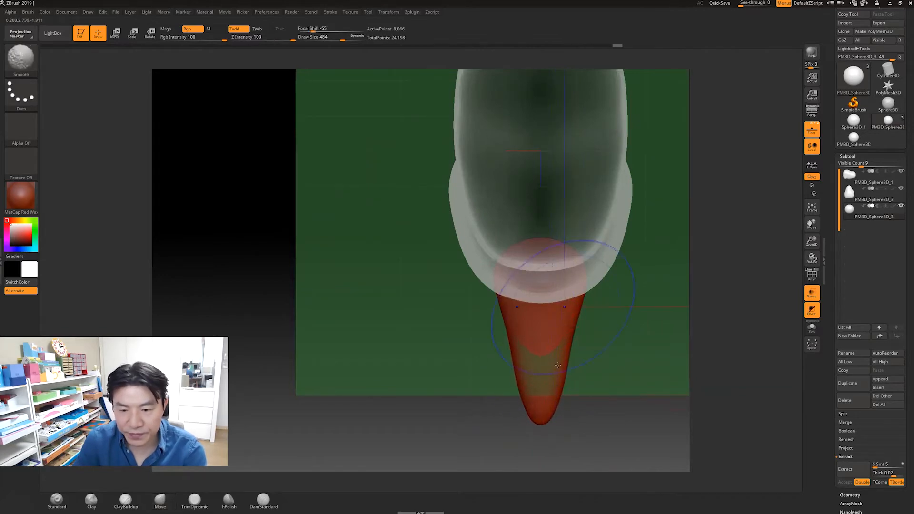
# Step: Even out the tail's underside in the side view, extend the tip slightly backward and smooth the lower surface
pyautogui.moveTo(597, 421)
pyautogui.mouseDown(button='right')
pyautogui.moveTo(517, 405)
pyautogui.moveTo(523, 410)
pyautogui.moveTo(505, 408)
pyautogui.moveTo(552, 415)
pyautogui.moveTo(467, 420)
pyautogui.mouseUp(button='right')
pyautogui.moveTo(550, 389); pyautogui.dragTo(550, 381)
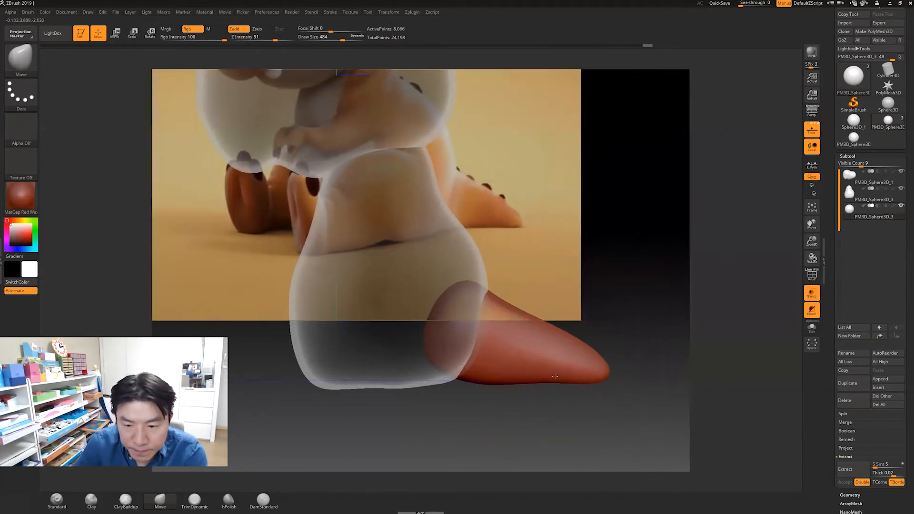
pyautogui.moveTo(597, 364); pyautogui.dragTo(603, 363)
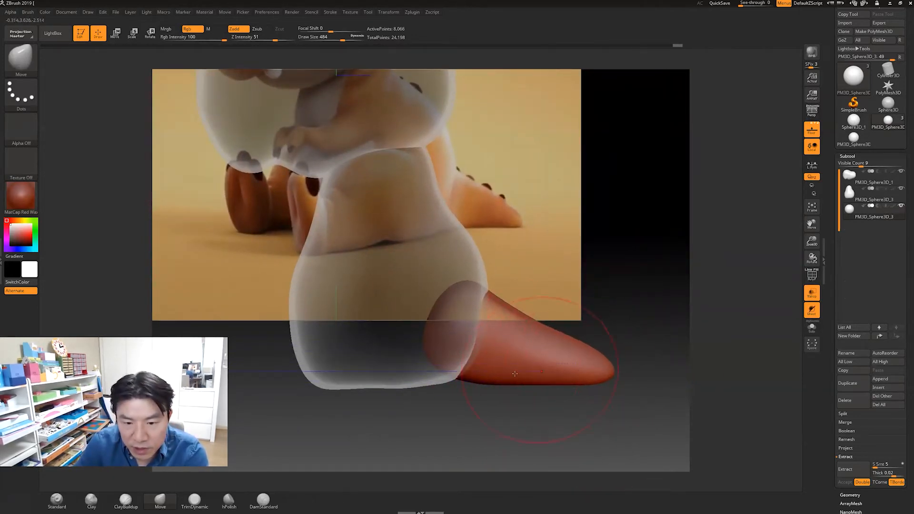
pyautogui.press('shift')
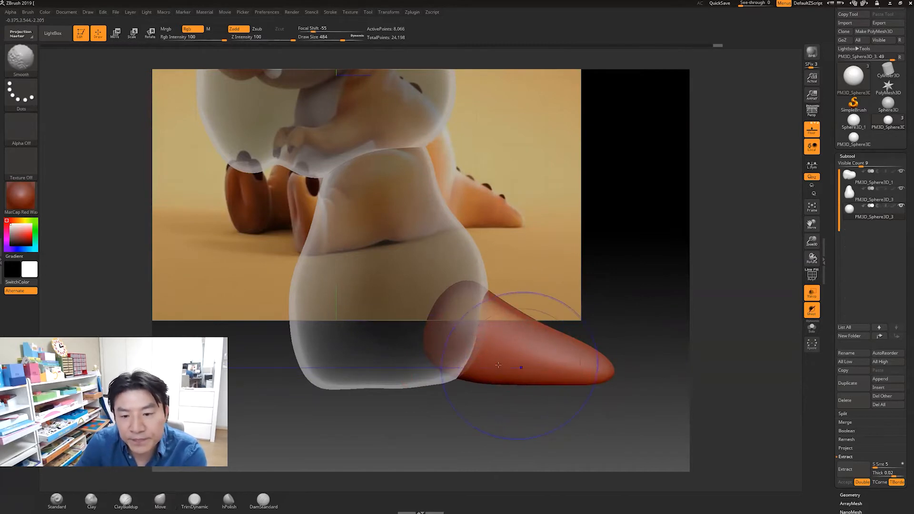
pyautogui.moveTo(524, 374); pyautogui.dragTo(521, 372)
# Step: Turn off transparency so the head and body display without the ghosted look
pyautogui.keyDown('alt'); pyautogui.moveTo(545, 411); pyautogui.dragTo(486, 413); pyautogui.keyUp('alt')
pyautogui.moveTo(485, 413)
pyautogui.mouseDown()
pyautogui.moveTo(549, 419)
pyautogui.moveTo(498, 418)
pyautogui.moveTo(515, 418)
pyautogui.moveTo(506, 419)
pyautogui.moveTo(529, 400)
pyautogui.moveTo(516, 416)
pyautogui.moveTo(538, 416)
pyautogui.moveTo(500, 417)
pyautogui.moveTo(520, 417)
pyautogui.mouseUp()
pyautogui.moveTo(517, 420)
pyautogui.keyDown('alt'); pyautogui.mouseDown()
pyautogui.moveTo(516, 402)
pyautogui.moveTo(670, 349)
pyautogui.mouseUp(); pyautogui.keyUp('alt')
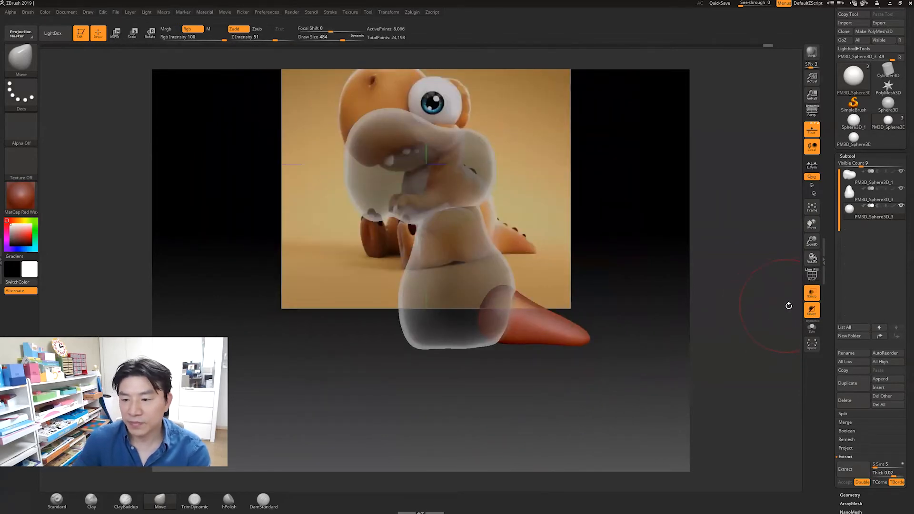
pyautogui.click(815, 293)
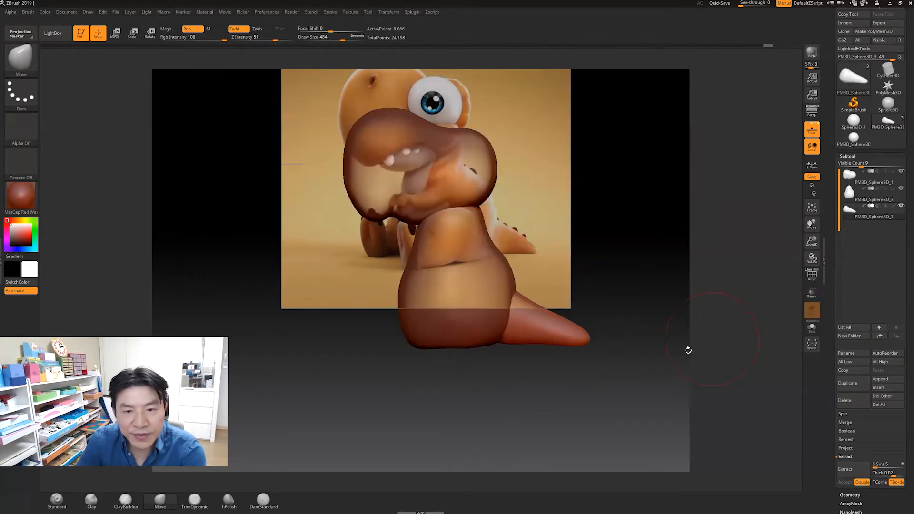
pyautogui.moveTo(609, 395)
pyautogui.mouseDown()
pyautogui.moveTo(624, 408)
pyautogui.moveTo(634, 403)
pyautogui.moveTo(609, 401)
pyautogui.mouseUp()
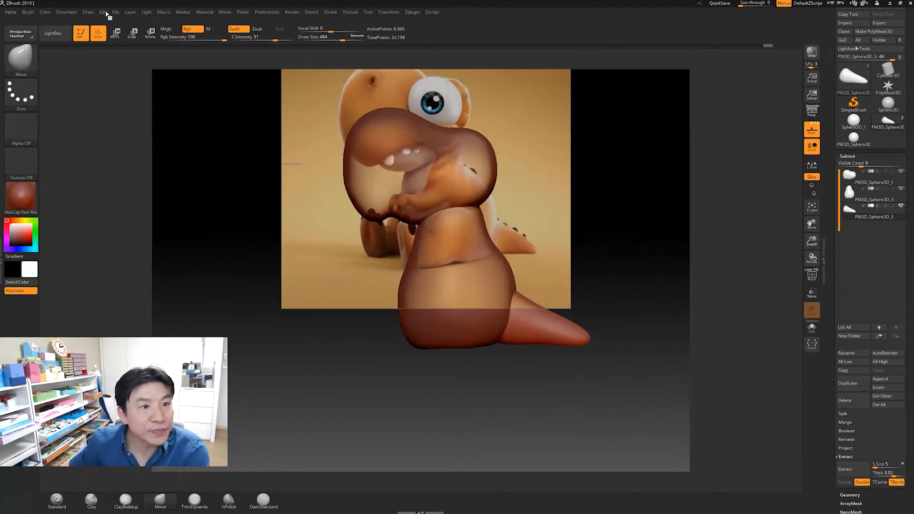
# Step: Try floor fill modes 2 and 1 for the reference images, and turn off their display in front of the mesh
pyautogui.click(91, 12)
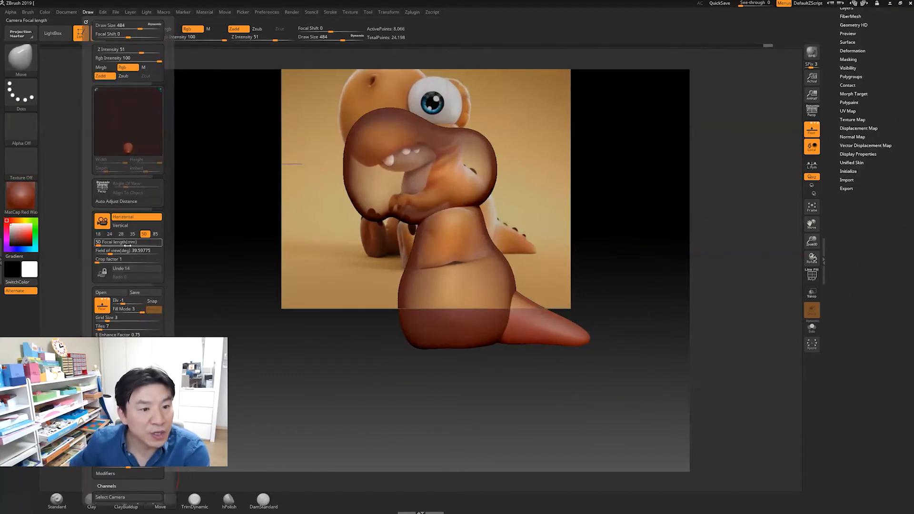
pyautogui.click(131, 311)
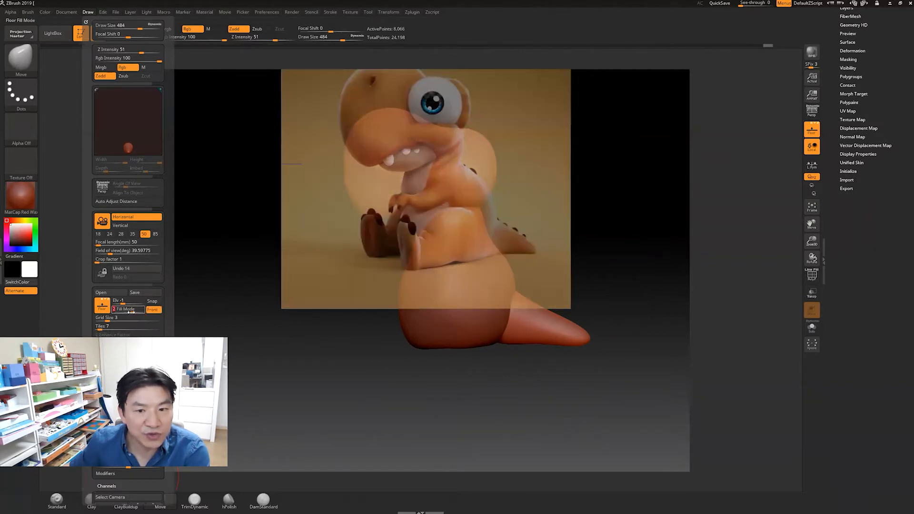
pyautogui.moveTo(538, 405)
pyautogui.mouseDown()
pyautogui.moveTo(548, 407)
pyautogui.moveTo(464, 405)
pyautogui.moveTo(298, 262)
pyautogui.mouseUp()
pyautogui.click(88, 12)
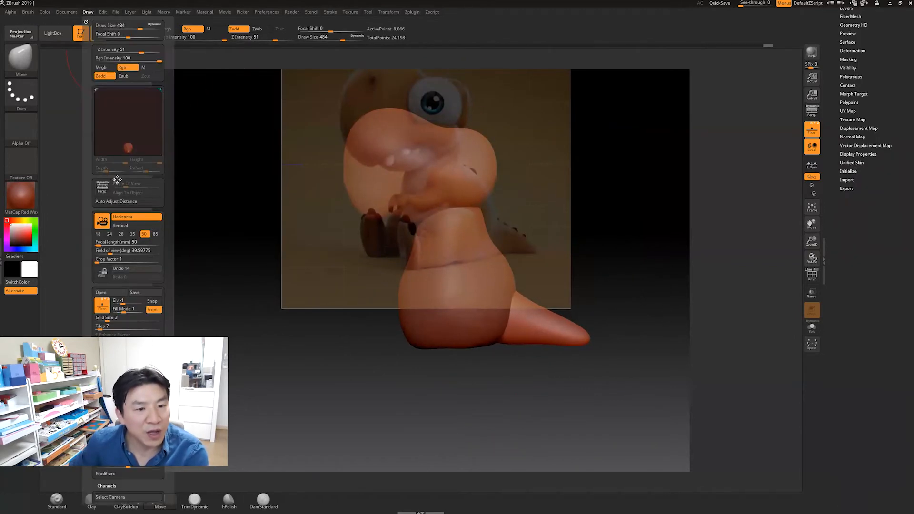
pyautogui.click(157, 313)
pyautogui.moveTo(439, 354)
pyautogui.mouseDown()
pyautogui.moveTo(404, 367)
pyautogui.moveTo(441, 379)
pyautogui.moveTo(404, 388)
pyautogui.mouseUp()
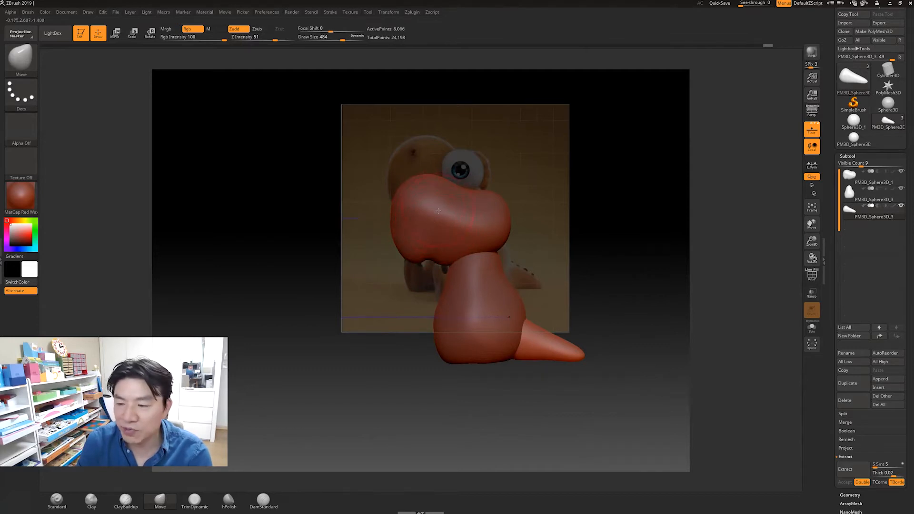
# Step: Switch the active subtool through the head, body and tail, ending with the head active
pyautogui.keyDown('alt'); pyautogui.click(425, 238); pyautogui.keyUp('alt')
pyautogui.keyDown('alt'); pyautogui.click(478, 301); pyautogui.keyUp('alt')
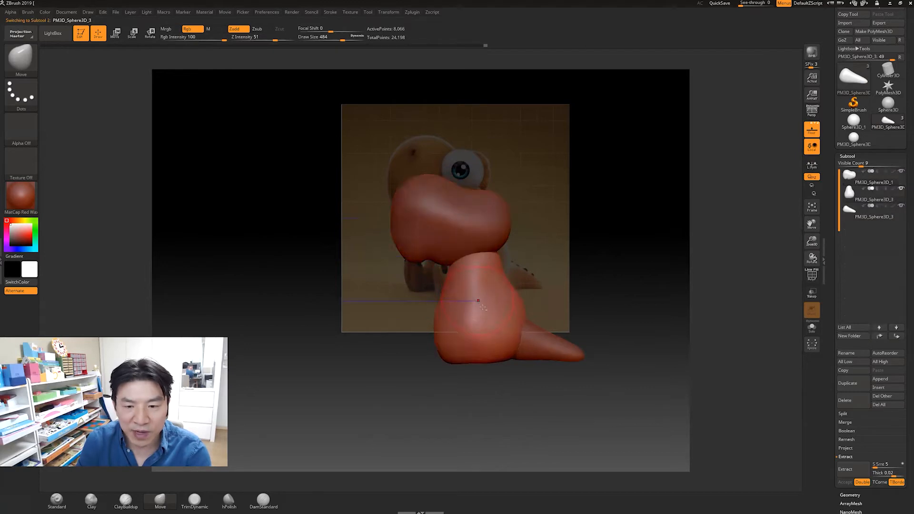
pyautogui.keyDown('alt'); pyautogui.click(519, 337); pyautogui.keyUp('alt')
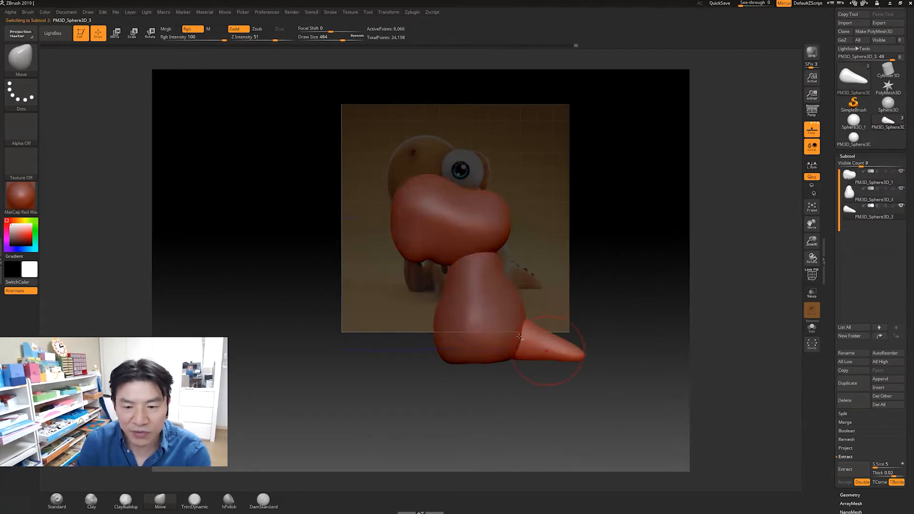
pyautogui.keyDown('alt'); pyautogui.click(444, 221); pyautogui.keyUp('alt')
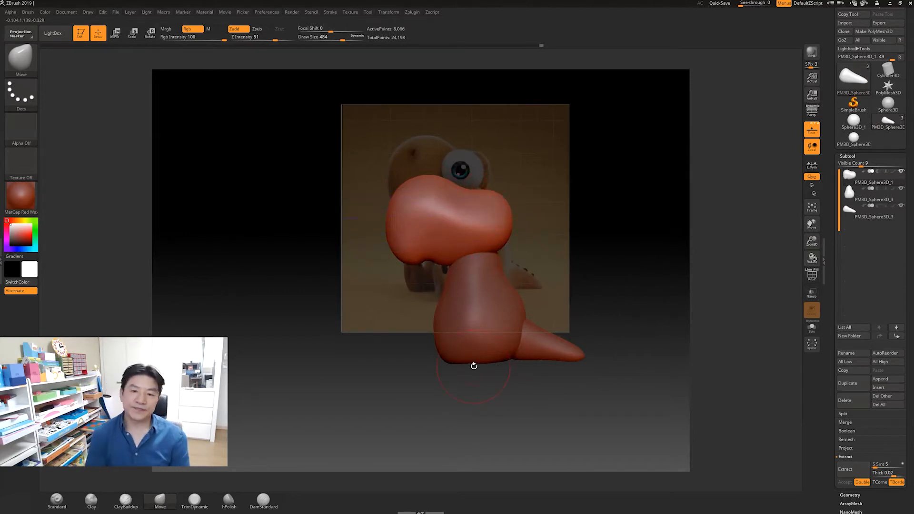
pyautogui.moveTo(459, 418); pyautogui.dragTo(482, 243)
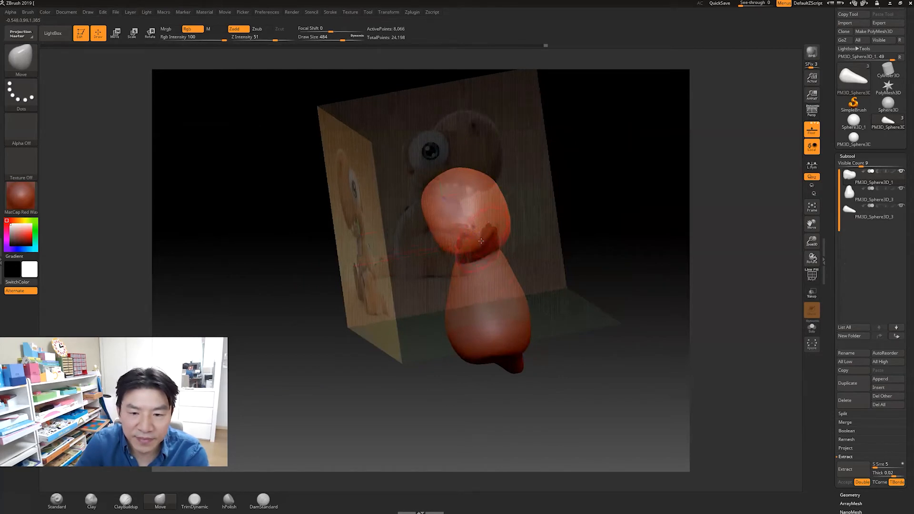
pyautogui.moveTo(550, 242); pyautogui.dragTo(496, 334)
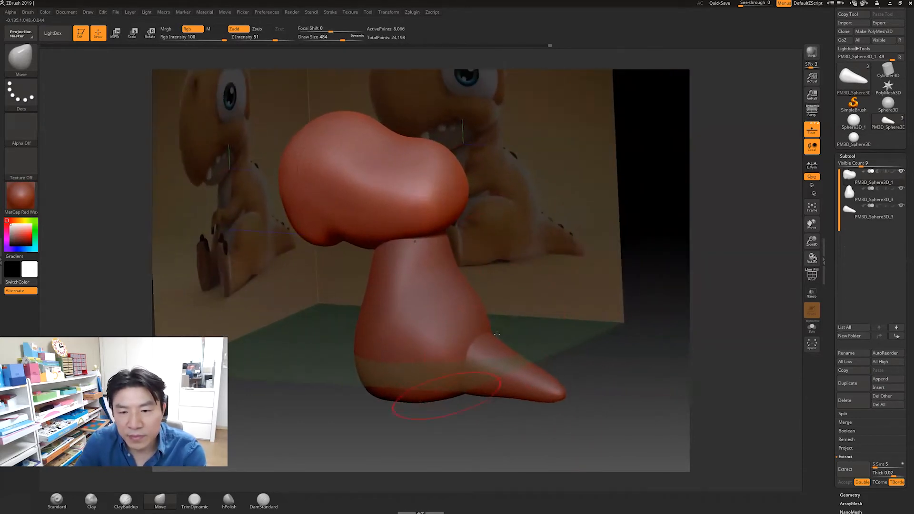
pyautogui.moveTo(594, 357); pyautogui.dragTo(271, 210)
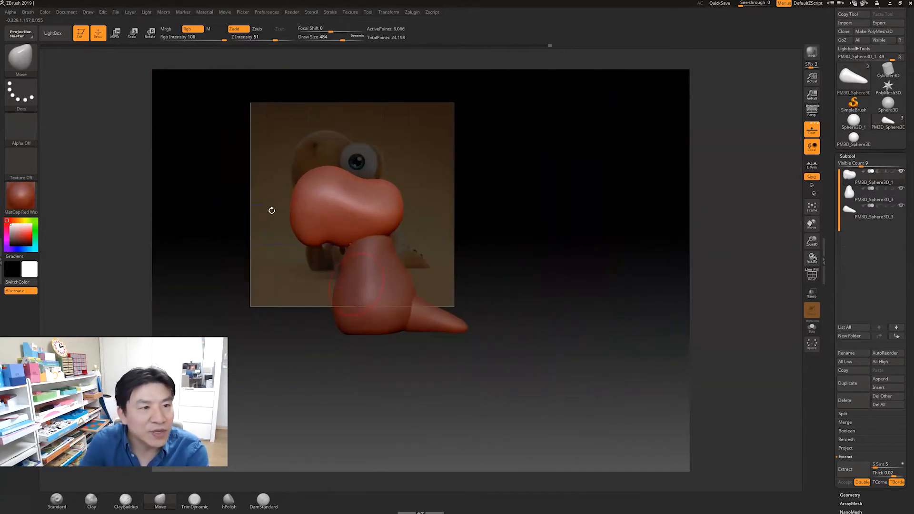
# Step: Display the reference images in front of the mesh again and set the floor fill mode to 3
pyautogui.click(89, 12)
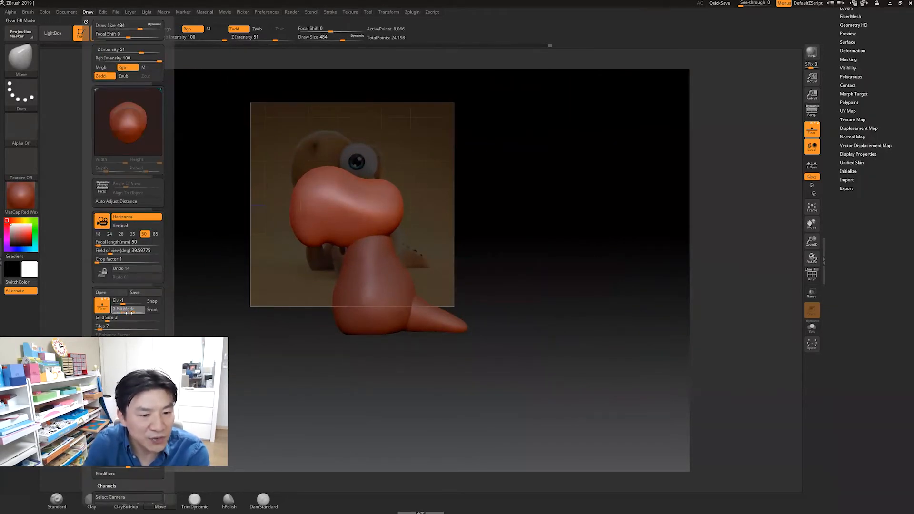
pyautogui.moveTo(130, 312); pyautogui.dragTo(133, 311)
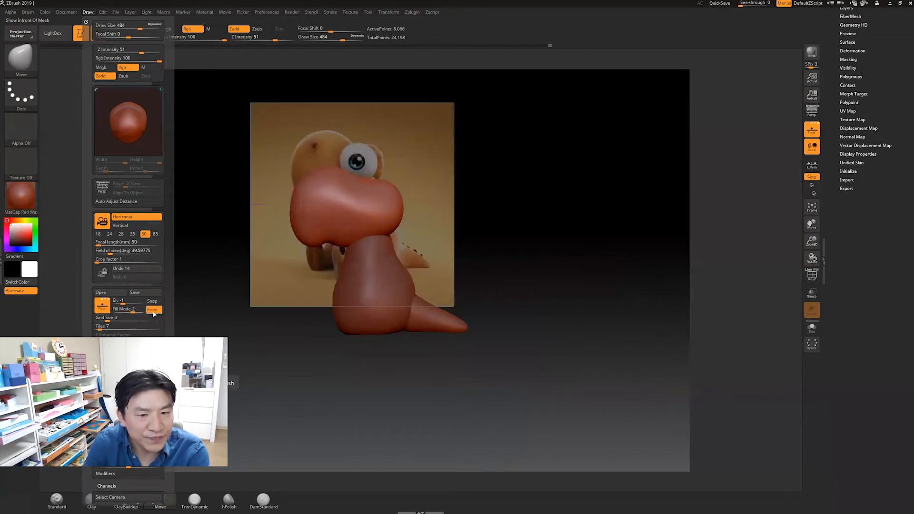
pyautogui.click(154, 311)
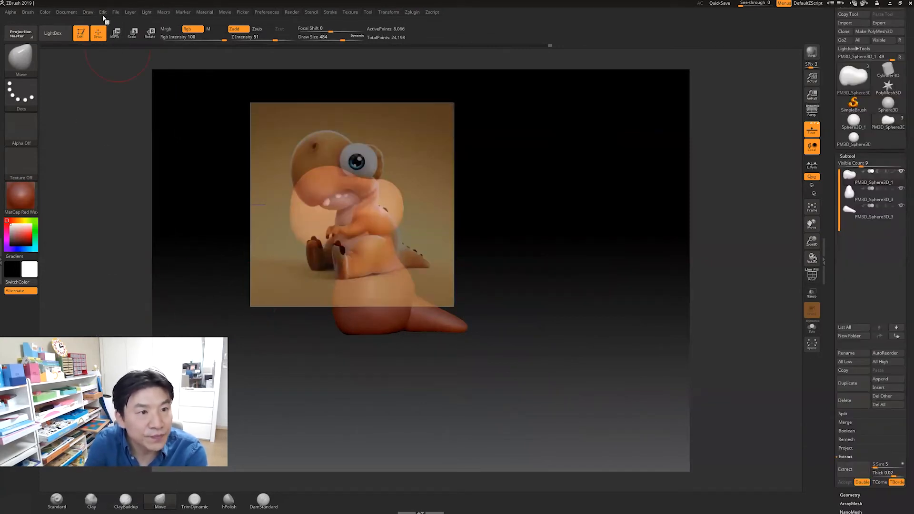
pyautogui.click(89, 13)
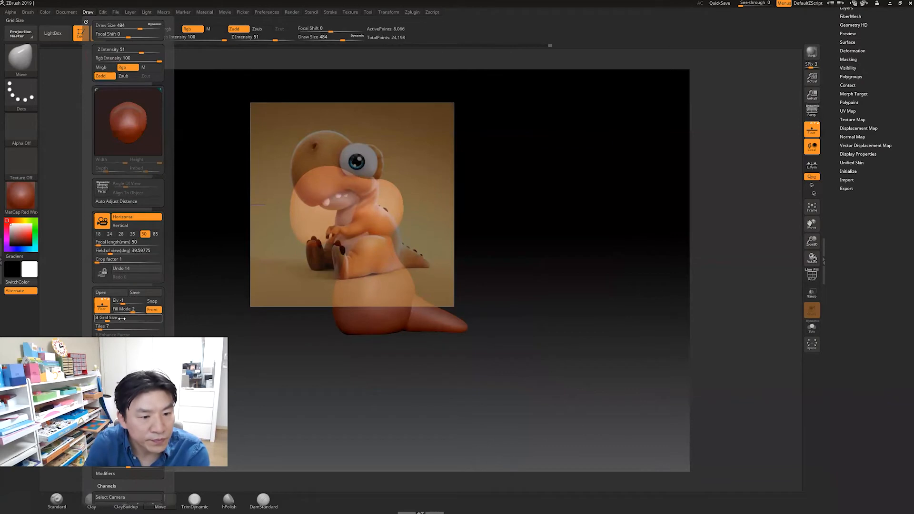
pyautogui.click(133, 311)
pyautogui.moveTo(416, 389)
pyautogui.mouseDown()
pyautogui.moveTo(433, 359)
pyautogui.moveTo(451, 366)
pyautogui.moveTo(432, 363)
pyautogui.moveTo(452, 392)
pyautogui.mouseUp()
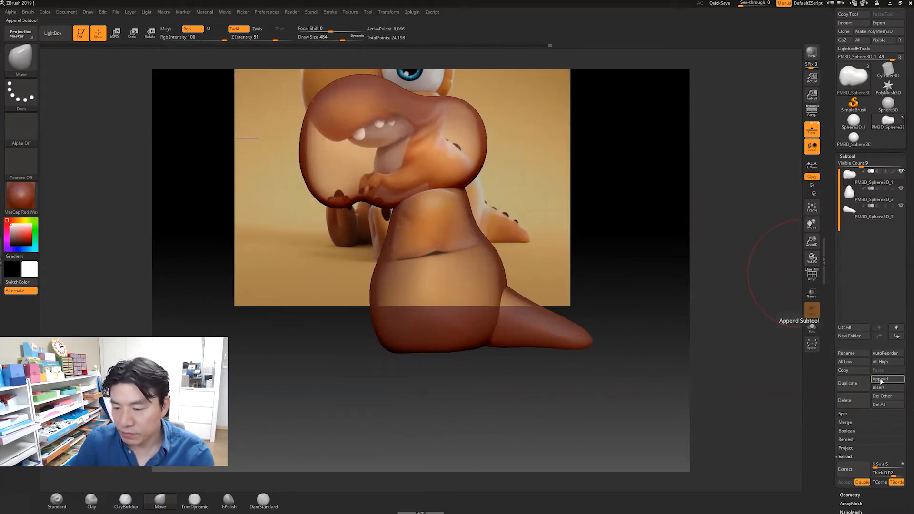
# Step: Append the PM3D_Sphere3D_2 sphere as a new subtool, turn on transparency, and make the new sphere the active subtool
pyautogui.click(885, 381)
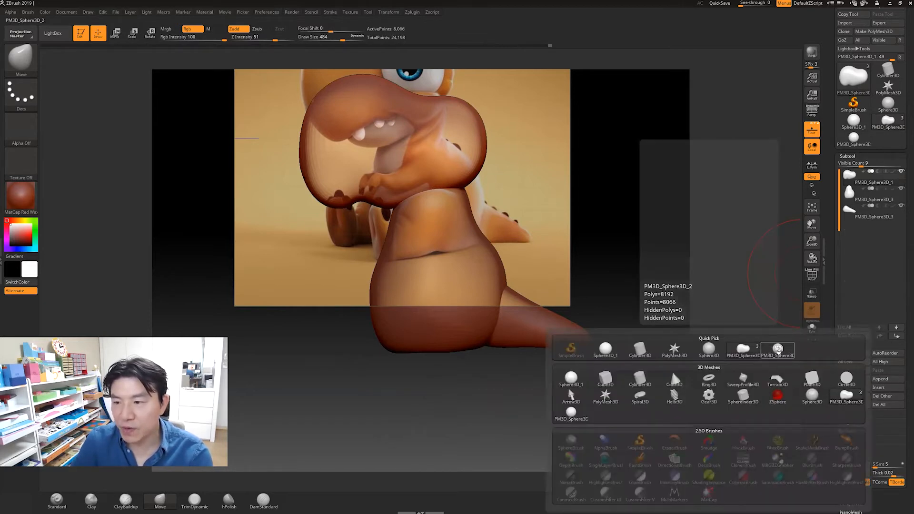
pyautogui.click(775, 357)
pyautogui.click(812, 293)
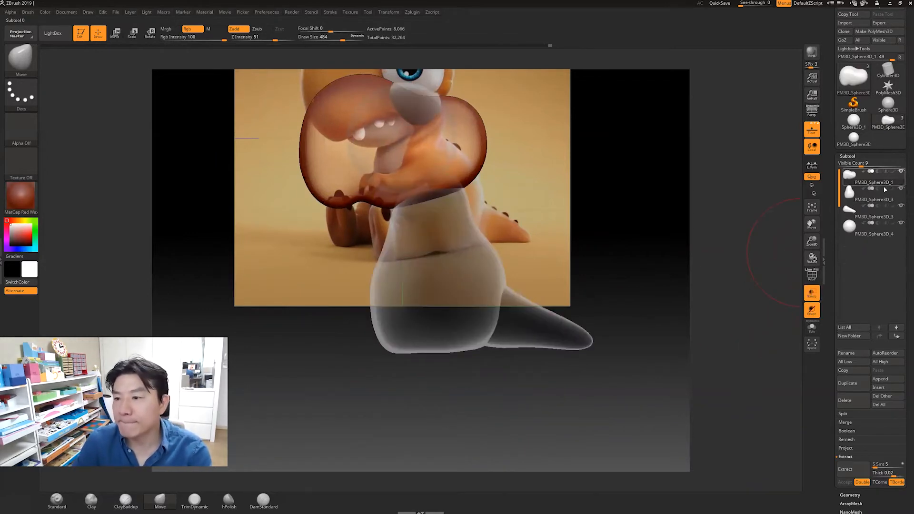
pyautogui.click(869, 233)
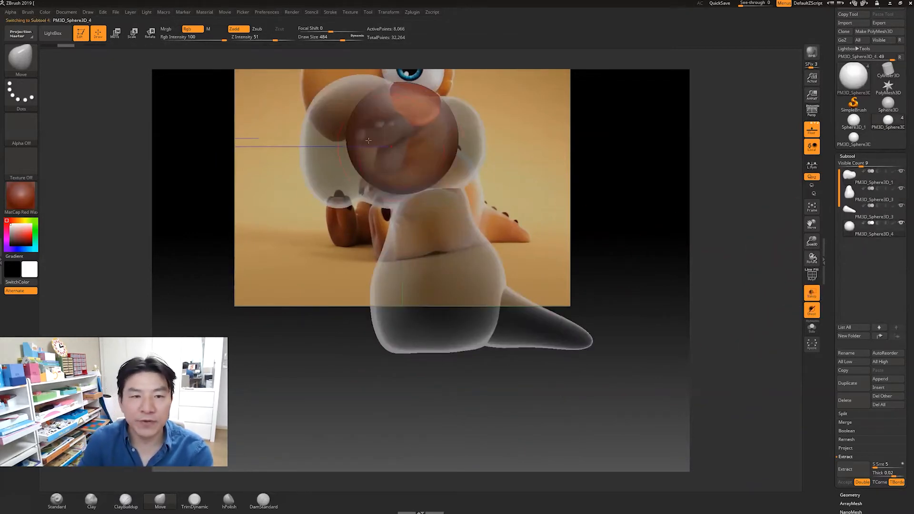
# Step: Move the new sphere down to the lower body and offset it to one side as the base for the leg
pyautogui.click(115, 33)
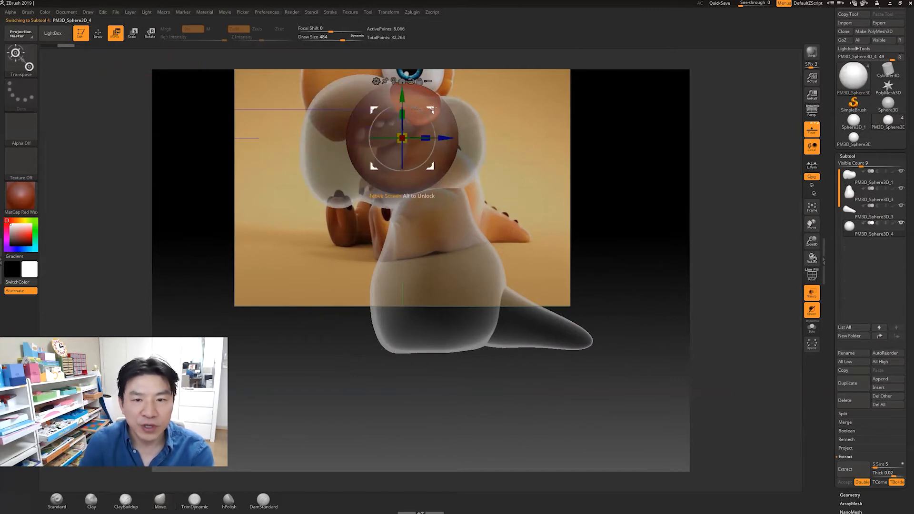
pyautogui.moveTo(403, 138); pyautogui.dragTo(419, 303)
pyautogui.moveTo(420, 419); pyautogui.dragTo(444, 417)
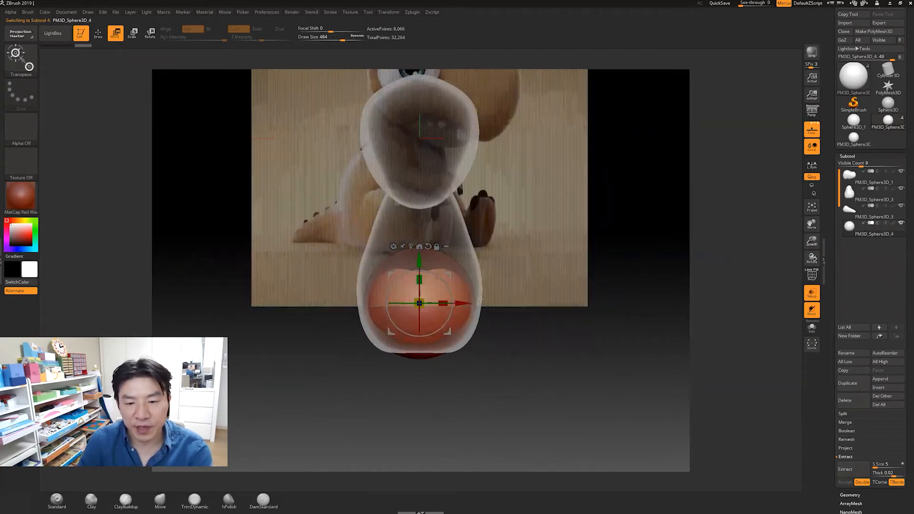
pyautogui.moveTo(464, 308); pyautogui.dragTo(512, 312)
pyautogui.keyDown('alt'); pyautogui.moveTo(490, 383); pyautogui.dragTo(481, 387); pyautogui.keyUp('alt')
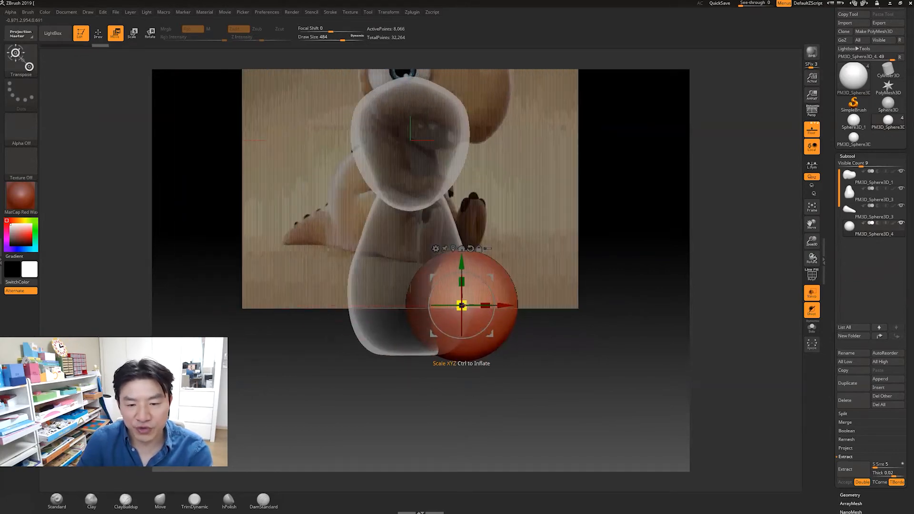
# Step: Scale the leg sphere down and position it against the base of the body in the front and side views
pyautogui.moveTo(464, 303); pyautogui.dragTo(460, 325)
pyautogui.moveTo(492, 279); pyautogui.dragTo(493, 291)
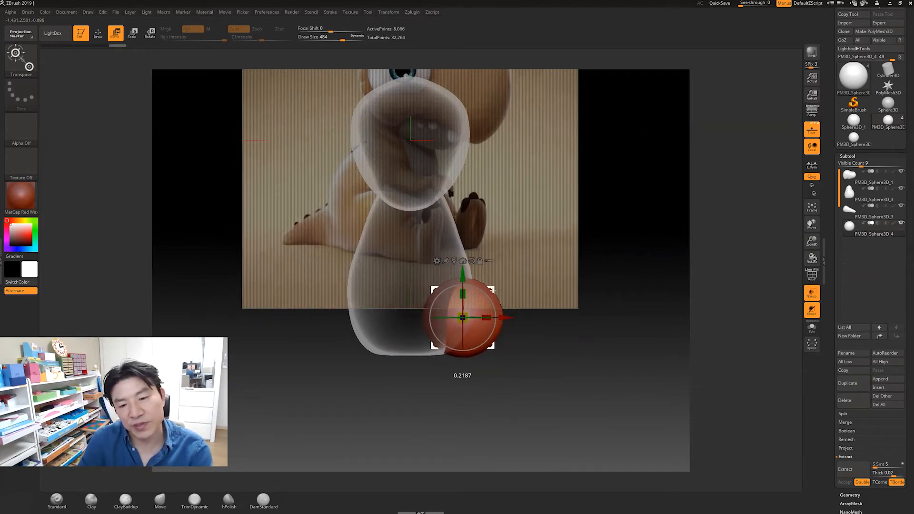
pyautogui.moveTo(479, 386); pyautogui.dragTo(438, 387)
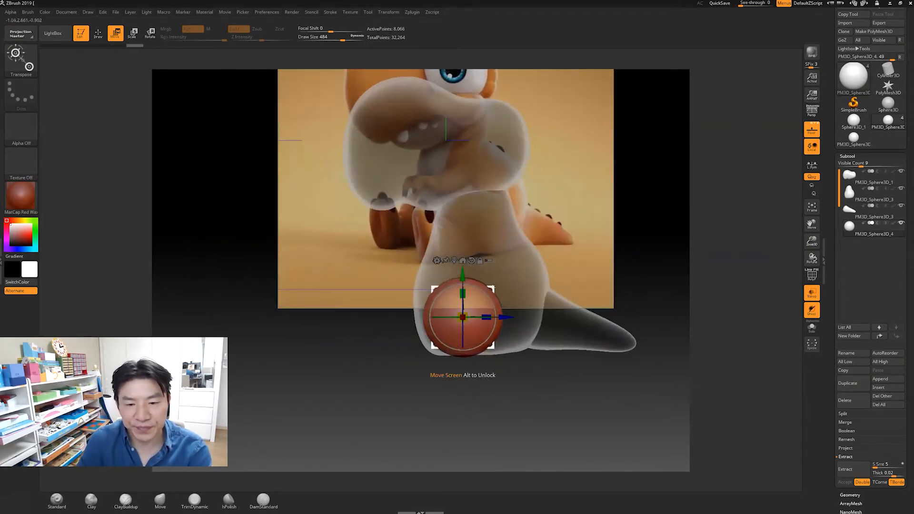
pyautogui.moveTo(493, 287); pyautogui.dragTo(490, 289)
pyautogui.moveTo(454, 388); pyautogui.dragTo(465, 408)
pyautogui.keyDown('alt'); pyautogui.moveTo(466, 408); pyautogui.dragTo(468, 430); pyautogui.keyUp('alt')
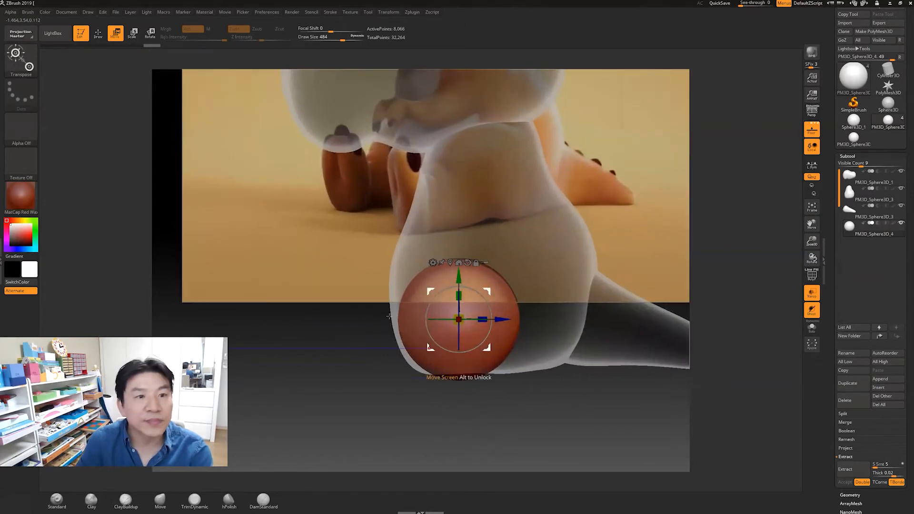
# Step: Start shaping the leg in side view by pulling the sphere's front outward and rounding its edges with the Move brush
pyautogui.press('q')
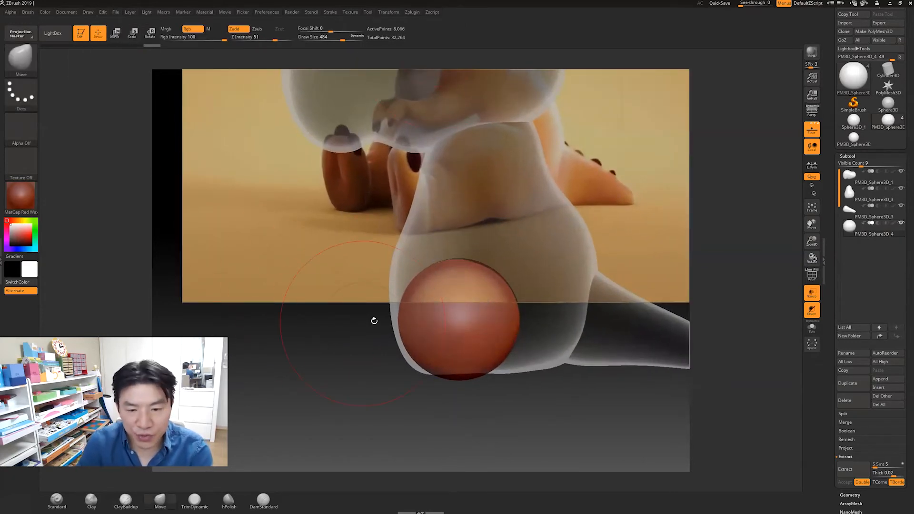
pyautogui.moveTo(405, 318); pyautogui.dragTo(383, 300)
pyautogui.moveTo(369, 393)
pyautogui.mouseDown()
pyautogui.moveTo(447, 394)
pyautogui.moveTo(360, 386)
pyautogui.mouseUp()
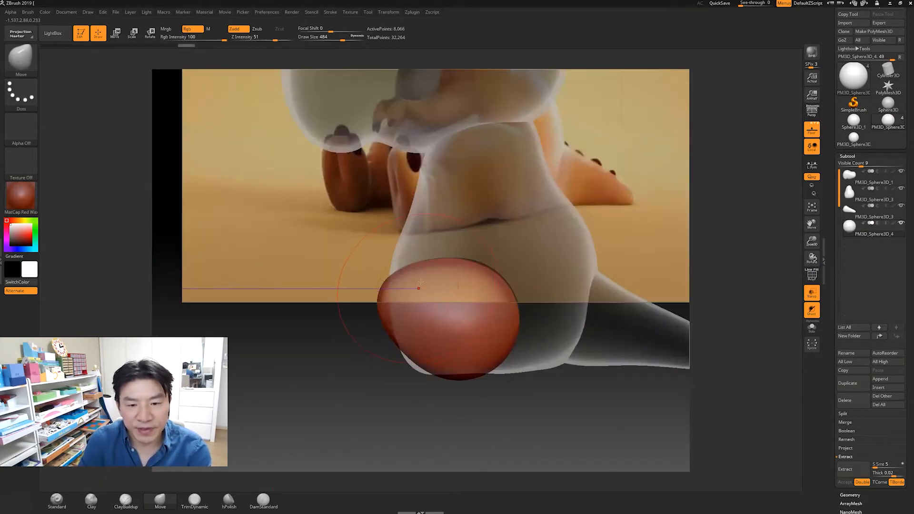
pyautogui.moveTo(395, 282); pyautogui.dragTo(381, 274)
pyautogui.moveTo(398, 351); pyautogui.dragTo(381, 363)
pyautogui.moveTo(379, 289); pyautogui.dragTo(360, 279)
pyautogui.moveTo(369, 329)
pyautogui.mouseDown()
pyautogui.moveTo(361, 332)
pyautogui.moveTo(382, 360)
pyautogui.mouseUp()
# Step: Stretch the leg's front end forward and down to the floor, and smooth the extended surface
pyautogui.moveTo(387, 275)
pyautogui.mouseDown()
pyautogui.moveTo(384, 268)
pyautogui.moveTo(419, 265)
pyautogui.moveTo(402, 271)
pyautogui.mouseUp()
pyautogui.moveTo(489, 280); pyautogui.dragTo(484, 288)
pyautogui.moveTo(391, 287)
pyautogui.mouseDown()
pyautogui.moveTo(387, 277)
pyautogui.moveTo(322, 350)
pyautogui.moveTo(294, 360)
pyautogui.mouseUp()
pyautogui.moveTo(344, 305); pyautogui.dragTo(344, 311)
pyautogui.moveTo(307, 364)
pyautogui.mouseDown()
pyautogui.moveTo(296, 353)
pyautogui.moveTo(305, 369)
pyautogui.mouseUp()
pyautogui.moveTo(423, 311)
pyautogui.keyDown('shift'); pyautogui.mouseDown()
pyautogui.moveTo(351, 337)
pyautogui.moveTo(398, 288)
pyautogui.moveTo(376, 327)
pyautogui.moveTo(336, 357)
pyautogui.moveTo(317, 339)
pyautogui.mouseUp(); pyautogui.keyUp('shift')
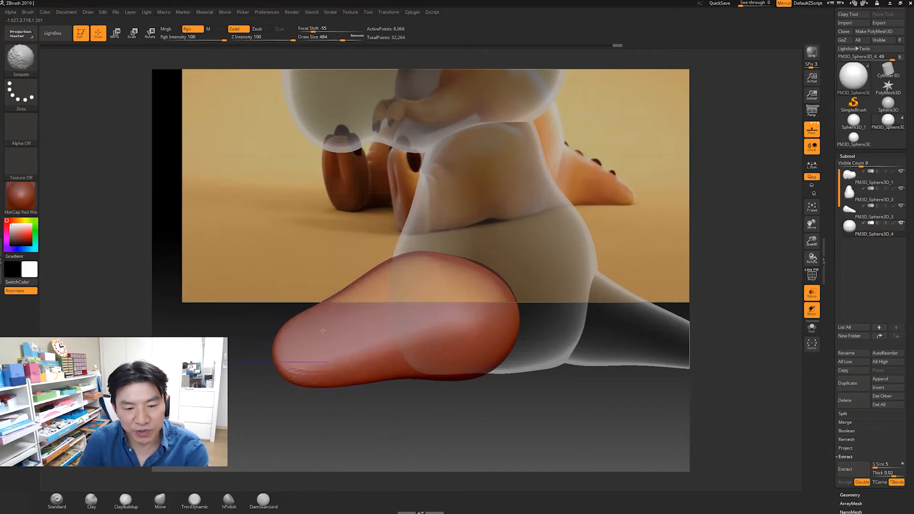
# Step: Refine the leg's side profile by adjusting its upper edge, underside and rounded rear end
pyautogui.moveTo(409, 268)
pyautogui.mouseDown()
pyautogui.moveTo(412, 261)
pyautogui.moveTo(446, 272)
pyautogui.mouseUp()
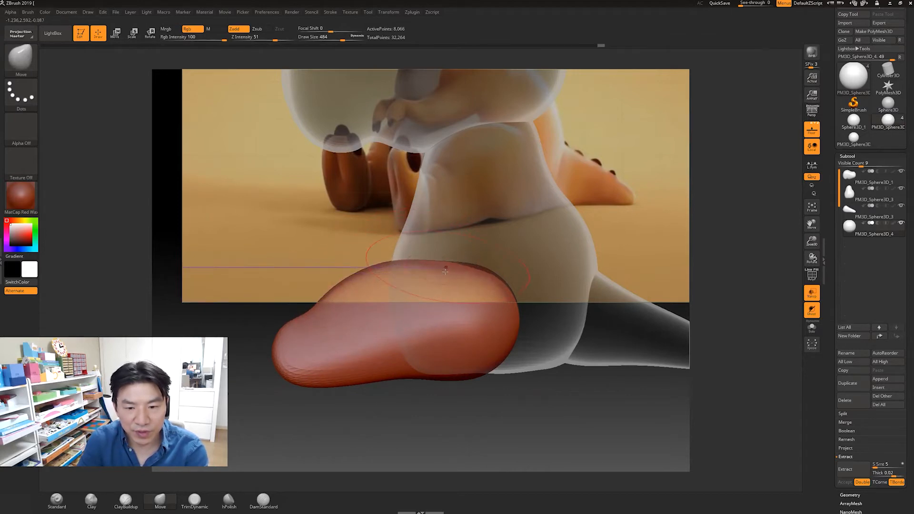
pyautogui.moveTo(323, 313)
pyautogui.mouseDown()
pyautogui.moveTo(314, 305)
pyautogui.moveTo(329, 299)
pyautogui.moveTo(301, 336)
pyautogui.moveTo(387, 373)
pyautogui.mouseUp()
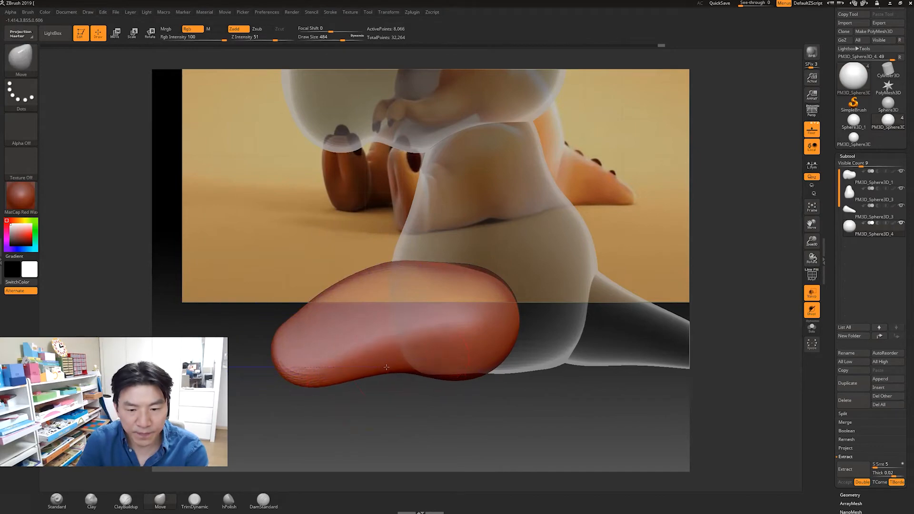
pyautogui.moveTo(508, 352); pyautogui.dragTo(504, 367)
pyautogui.moveTo(506, 295); pyautogui.dragTo(509, 289)
# Step: Shape the leg's tip and inner and outer contours from the front and underside, and smooth the surface
pyautogui.moveTo(504, 427); pyautogui.dragTo(532, 427)
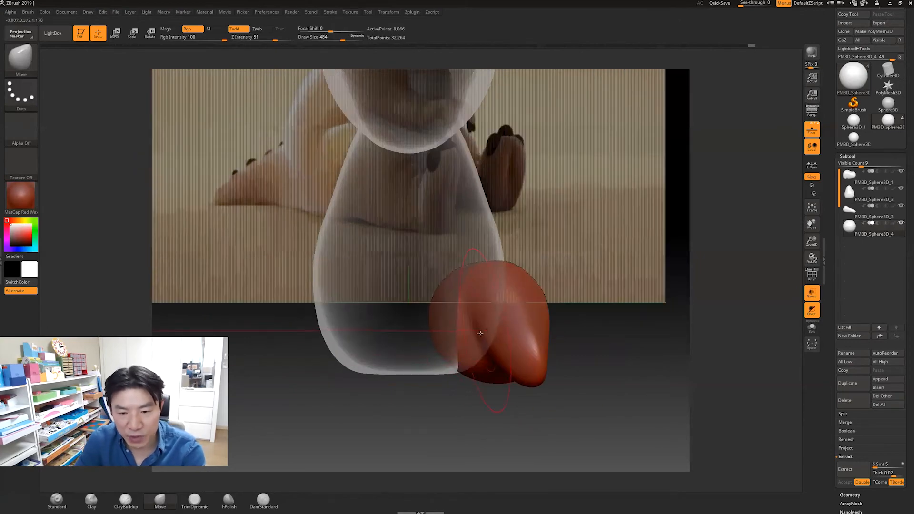
pyautogui.moveTo(534, 378); pyautogui.dragTo(520, 381)
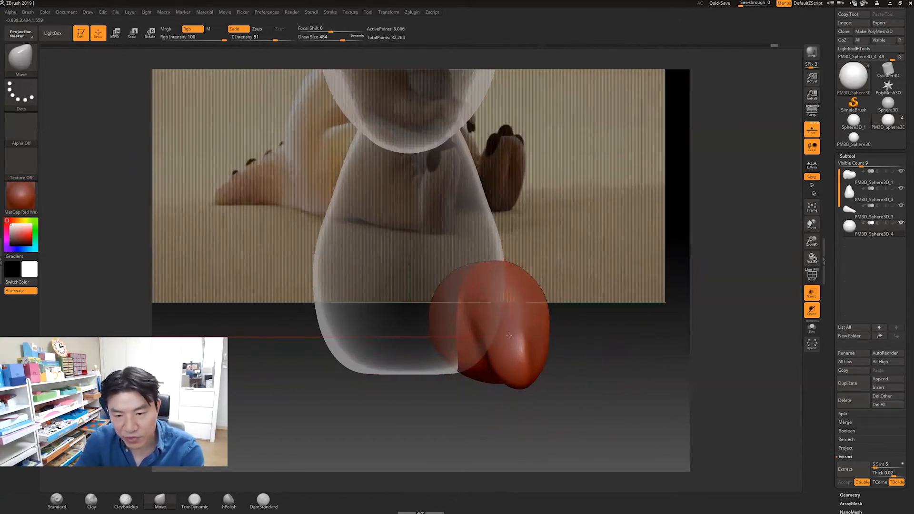
pyautogui.moveTo(587, 297); pyautogui.dragTo(583, 236)
pyautogui.moveTo(546, 322); pyautogui.dragTo(552, 340)
pyautogui.moveTo(525, 338); pyautogui.dragTo(522, 334)
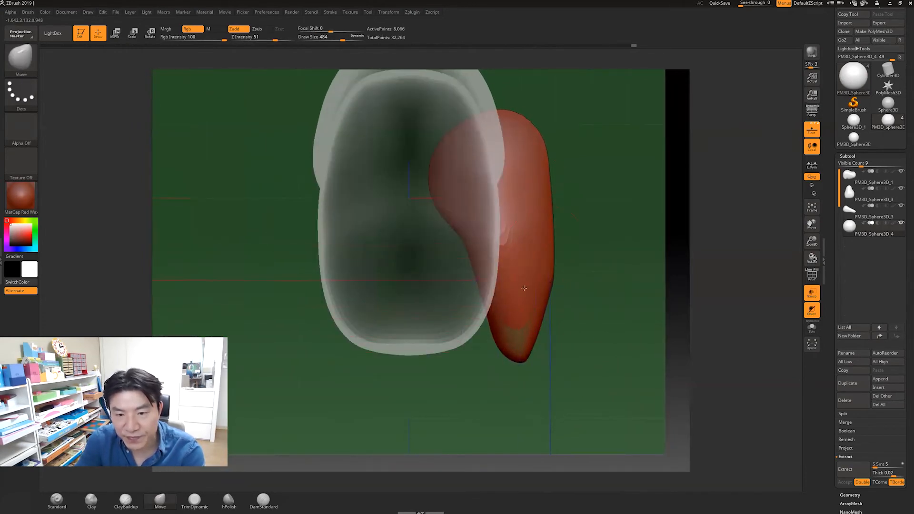
pyautogui.moveTo(494, 324)
pyautogui.mouseDown()
pyautogui.moveTo(528, 335)
pyautogui.moveTo(549, 329)
pyautogui.moveTo(527, 336)
pyautogui.mouseUp()
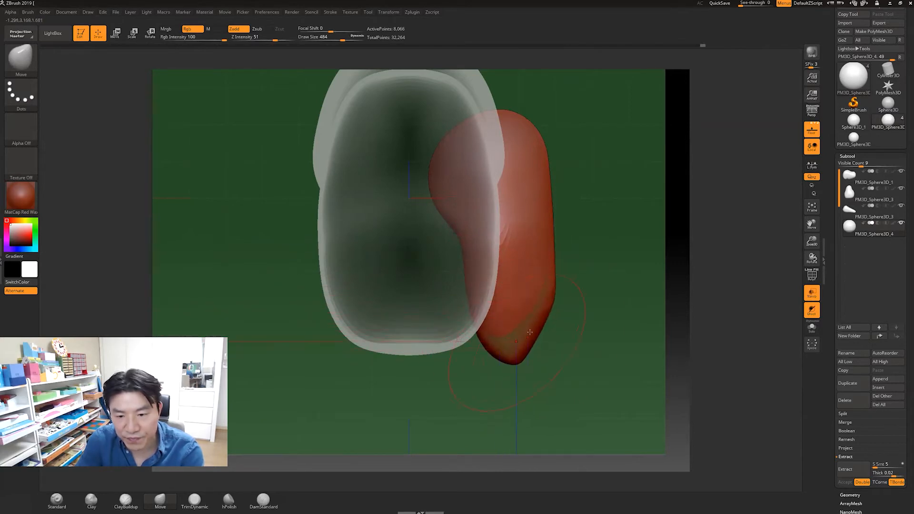
pyautogui.press('shift')
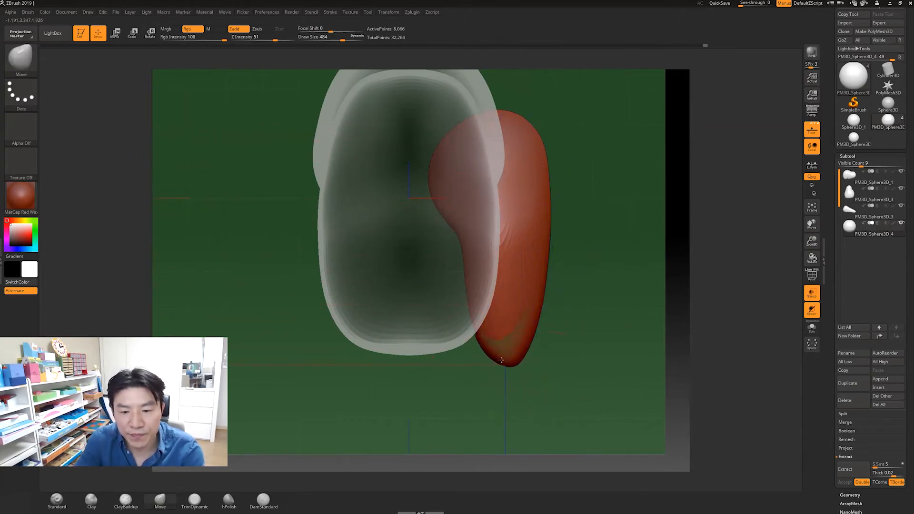
# Step: Pull the leg's front tip inward in front view, smooth the thigh crease, and adjust the underside curve
pyautogui.moveTo(585, 349); pyautogui.dragTo(572, 301)
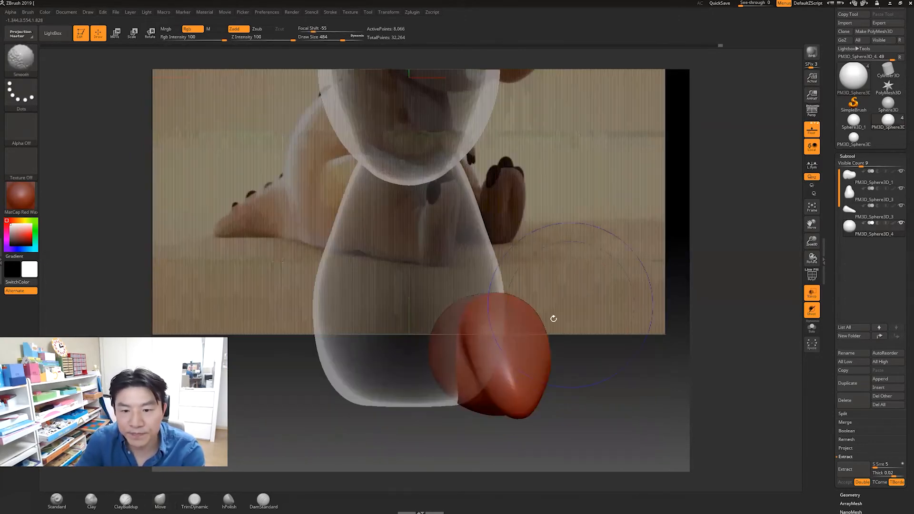
pyautogui.moveTo(526, 410); pyautogui.dragTo(515, 408)
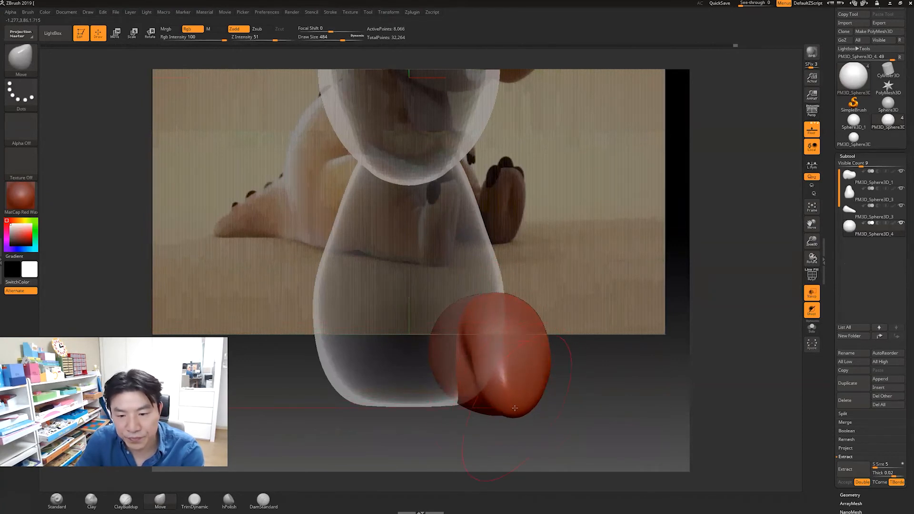
pyautogui.press('shift')
pyautogui.keyDown('shift'); pyautogui.moveTo(507, 394); pyautogui.dragTo(481, 357); pyautogui.keyUp('shift')
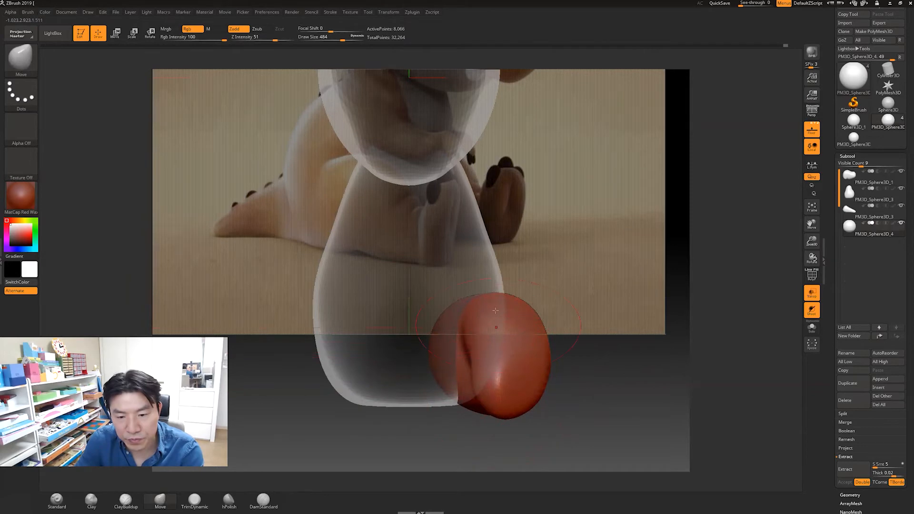
pyautogui.moveTo(565, 376)
pyautogui.mouseDown()
pyautogui.moveTo(593, 393)
pyautogui.moveTo(539, 384)
pyautogui.moveTo(547, 395)
pyautogui.mouseUp()
pyautogui.moveTo(475, 343); pyautogui.dragTo(478, 349)
pyautogui.moveTo(444, 376); pyautogui.dragTo(451, 384)
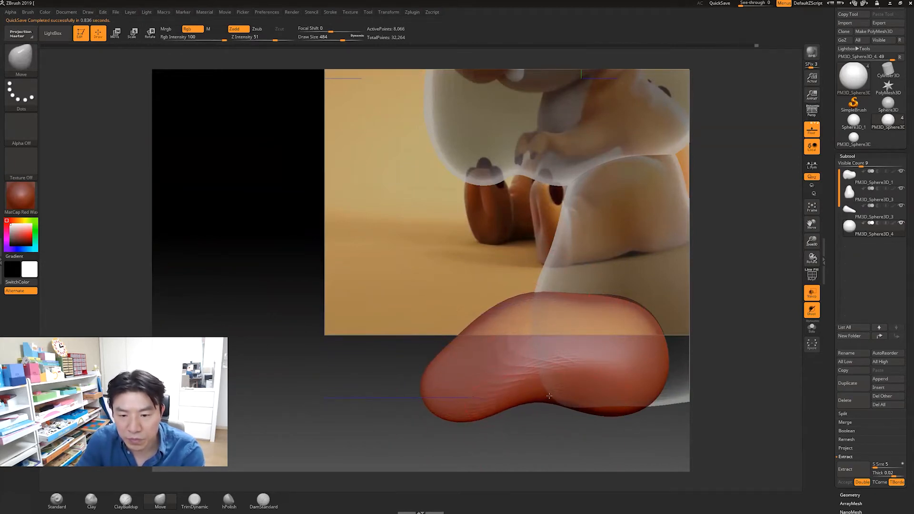
# Step: Raise the leg's upper contour in side view, and reshape and smooth its front and inner surfaces
pyautogui.moveTo(593, 428); pyautogui.dragTo(510, 404)
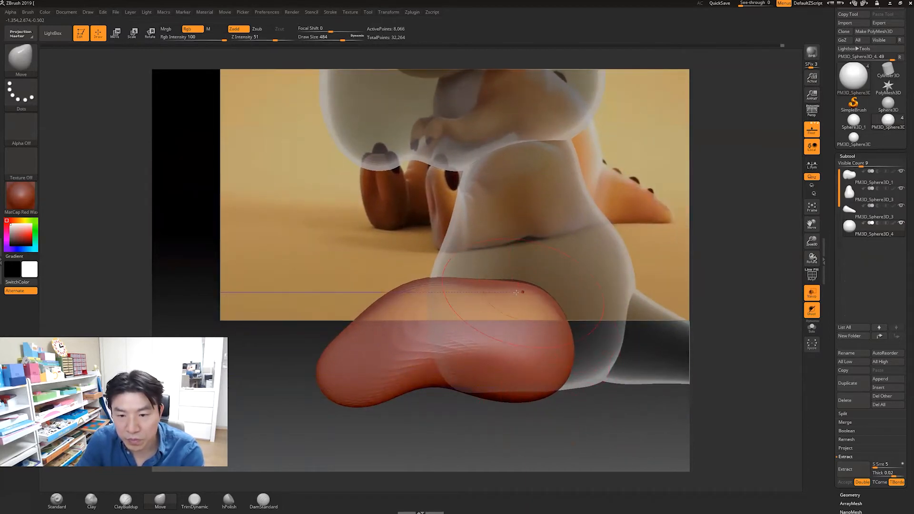
pyautogui.moveTo(437, 285); pyautogui.dragTo(429, 275)
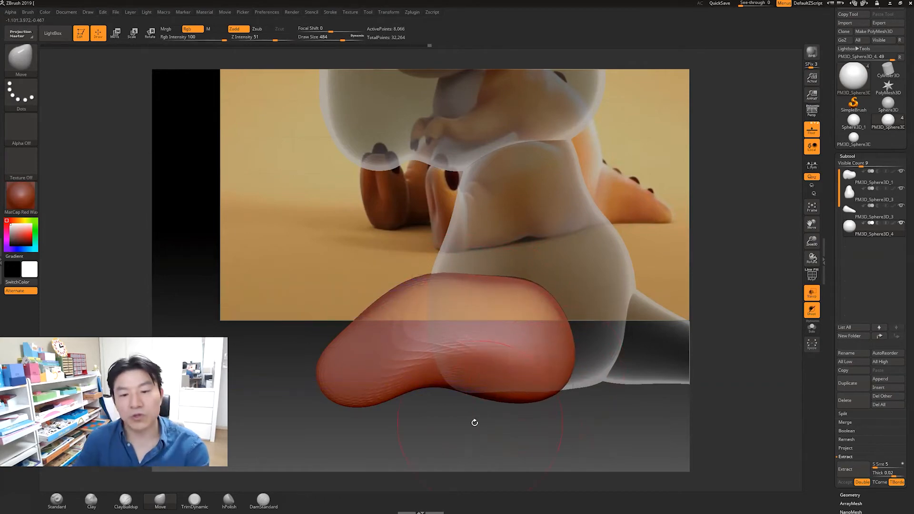
pyautogui.moveTo(479, 429); pyautogui.dragTo(491, 326)
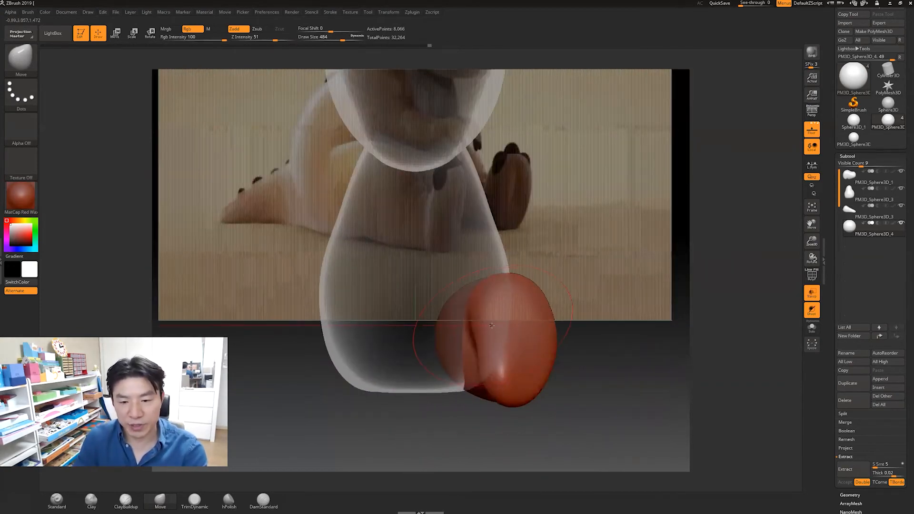
pyautogui.press('shift')
pyautogui.moveTo(581, 384); pyautogui.dragTo(605, 371)
pyautogui.keyDown('shift'); pyautogui.moveTo(462, 304); pyautogui.dragTo(558, 307); pyautogui.keyUp('shift')
pyautogui.moveTo(549, 423)
pyautogui.keyDown('alt'); pyautogui.mouseDown()
pyautogui.moveTo(488, 426)
pyautogui.moveTo(482, 411)
pyautogui.moveTo(514, 412)
pyautogui.moveTo(472, 409)
pyautogui.moveTo(500, 405)
pyautogui.moveTo(459, 430)
pyautogui.moveTo(480, 420)
pyautogui.moveTo(511, 437)
pyautogui.moveTo(526, 409)
pyautogui.mouseUp(); pyautogui.keyUp('alt')
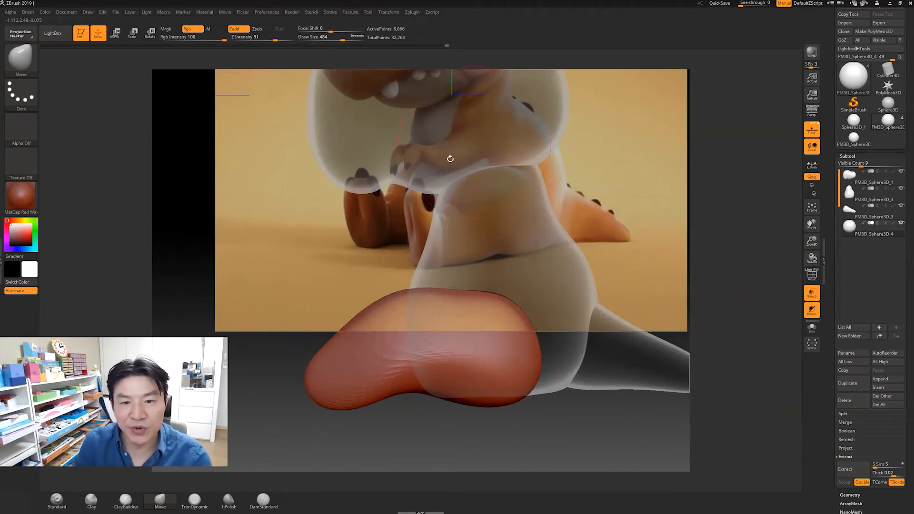
# Step: Duplicate the leg subtool, move the copy up to the torso, and scale it down as the base for the arm
pyautogui.click(861, 234)
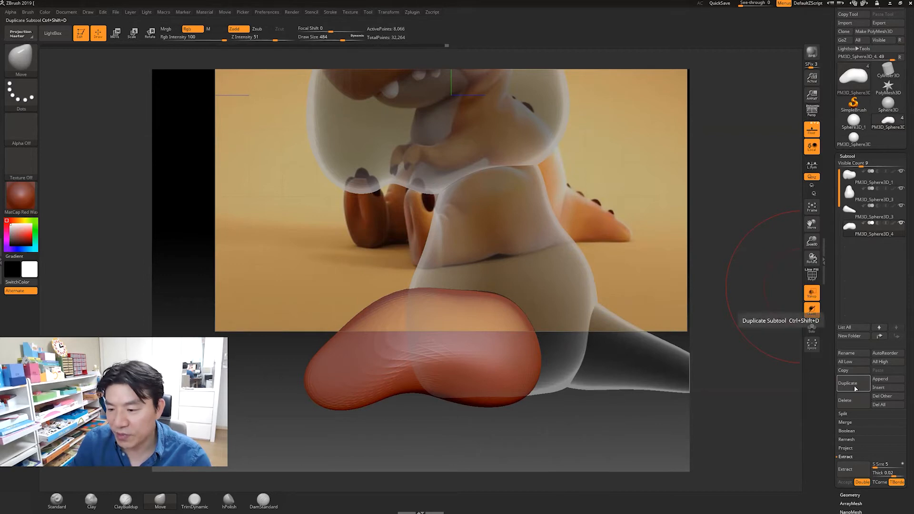
pyautogui.click(854, 388)
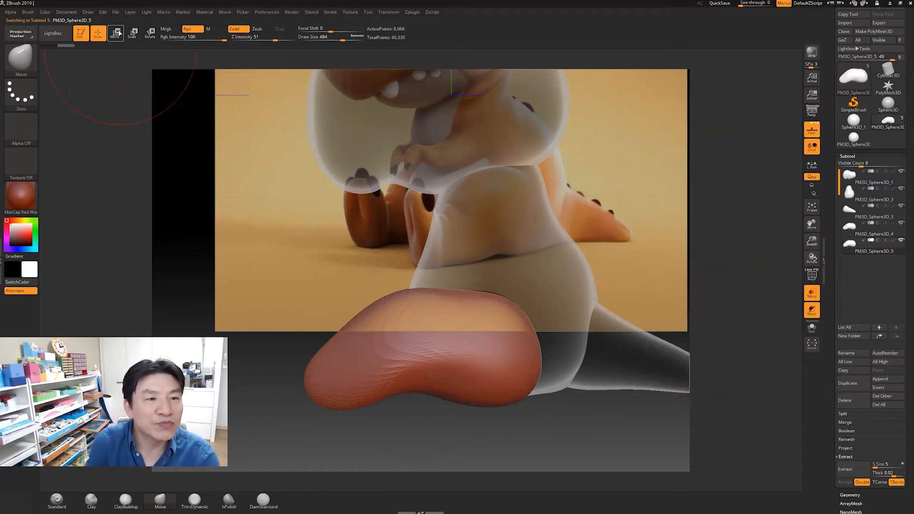
pyautogui.click(116, 33)
pyautogui.moveTo(467, 305); pyautogui.dragTo(508, 167)
pyautogui.moveTo(479, 213); pyautogui.dragTo(470, 252)
# Step: Shift the smaller copy outward in front view so that it sits at the side of the torso
pyautogui.moveTo(506, 188); pyautogui.dragTo(646, 215)
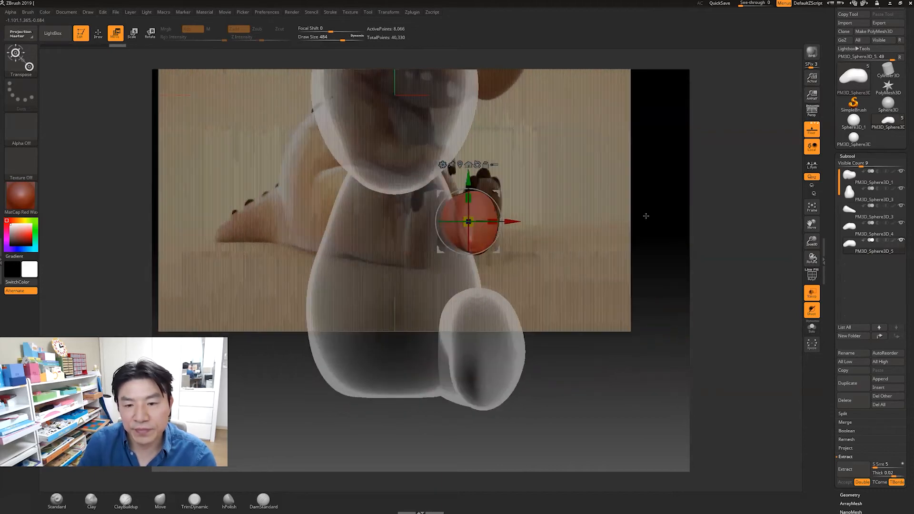
pyautogui.moveTo(494, 223); pyautogui.dragTo(505, 223)
pyautogui.keyDown('shift'); pyautogui.moveTo(572, 229); pyautogui.dragTo(443, 218); pyautogui.keyUp('shift')
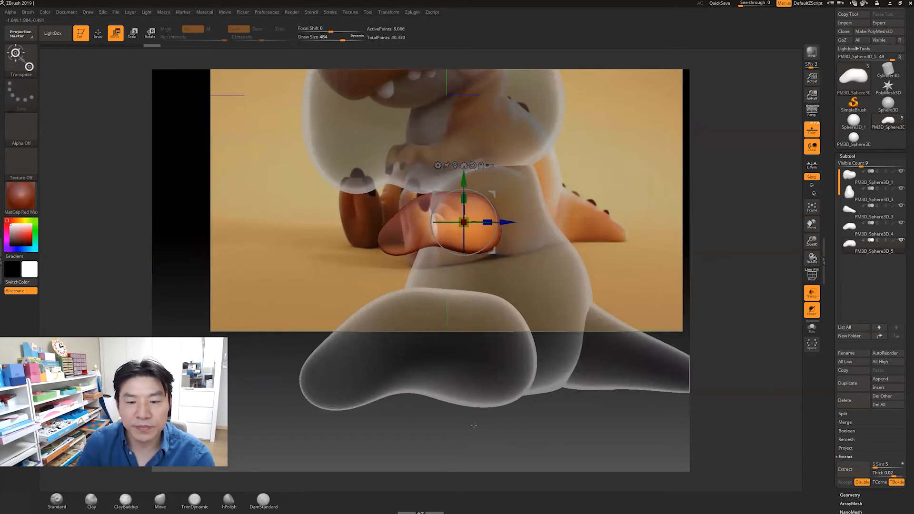
pyautogui.keyDown('alt'); pyautogui.moveTo(475, 446); pyautogui.dragTo(467, 410); pyautogui.keyUp('alt')
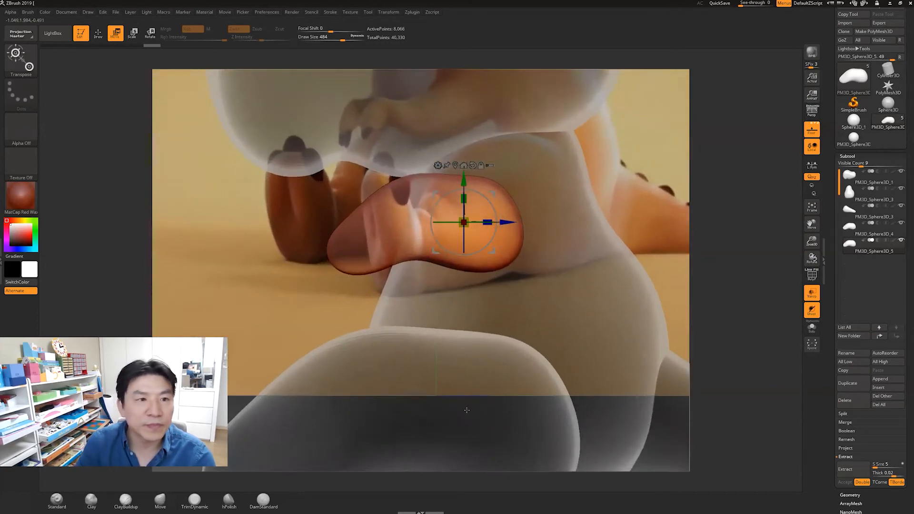
# Step: Reshape the arm copy with the Move brush at draw size 293, filling out its underside and adjusting the front tip
pyautogui.click(100, 40)
pyautogui.keyDown('alt'); pyautogui.moveTo(153, 204); pyautogui.dragTo(248, 200); pyautogui.keyUp('alt')
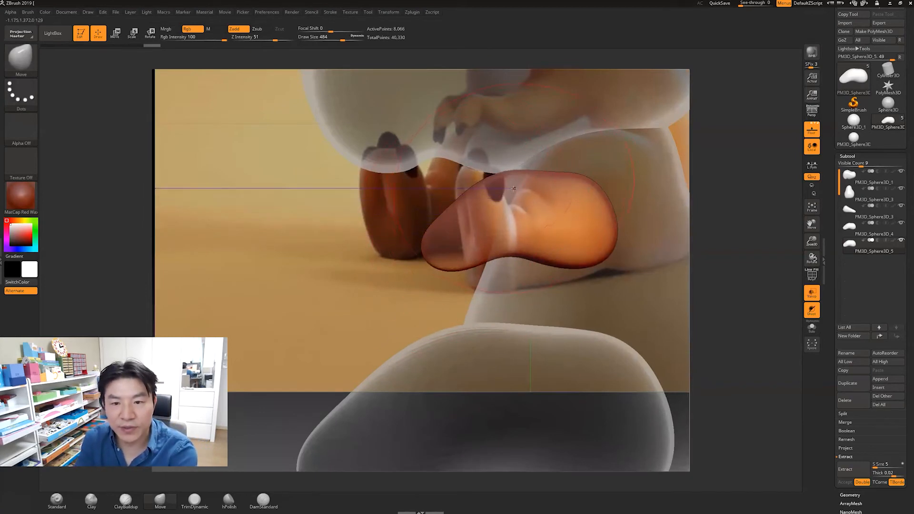
pyautogui.moveTo(342, 39); pyautogui.dragTo(333, 40)
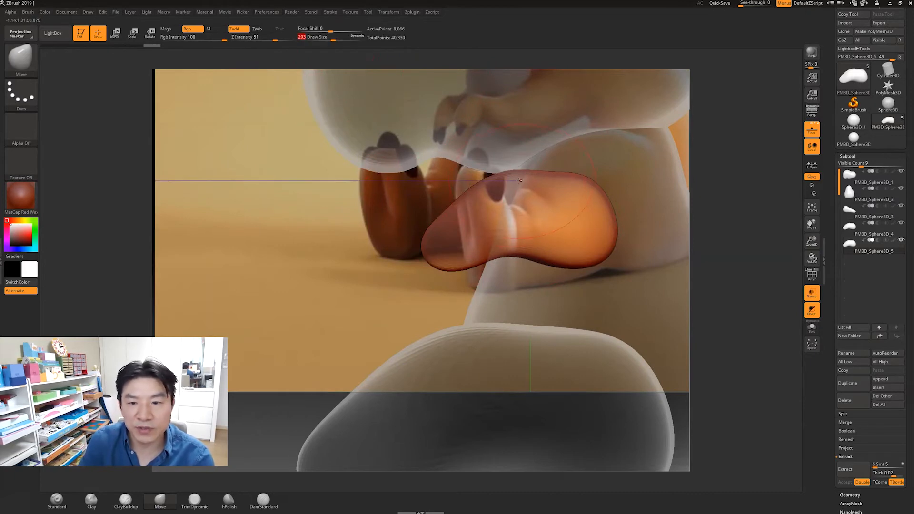
pyautogui.moveTo(520, 243); pyautogui.dragTo(523, 253)
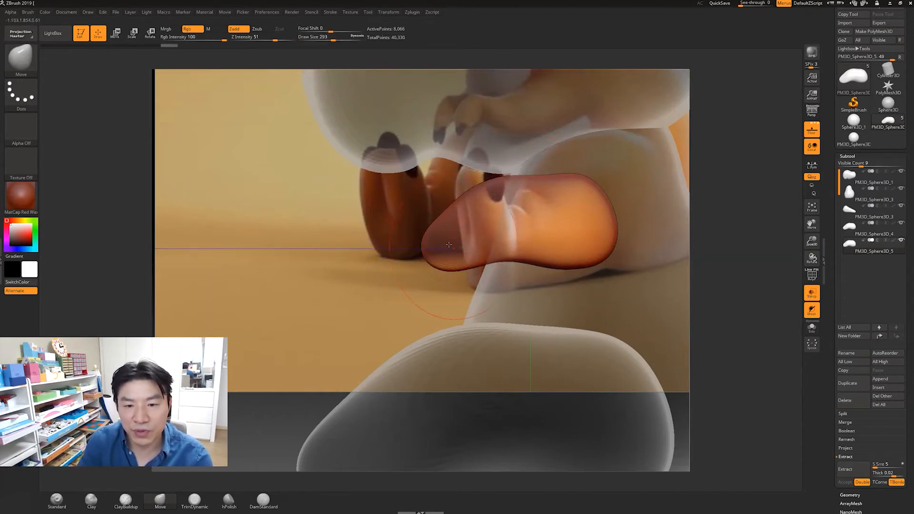
pyautogui.moveTo(435, 240)
pyautogui.mouseDown()
pyautogui.moveTo(427, 224)
pyautogui.moveTo(458, 255)
pyautogui.moveTo(457, 274)
pyautogui.moveTo(548, 281)
pyautogui.moveTo(449, 277)
pyautogui.moveTo(412, 257)
pyautogui.mouseUp()
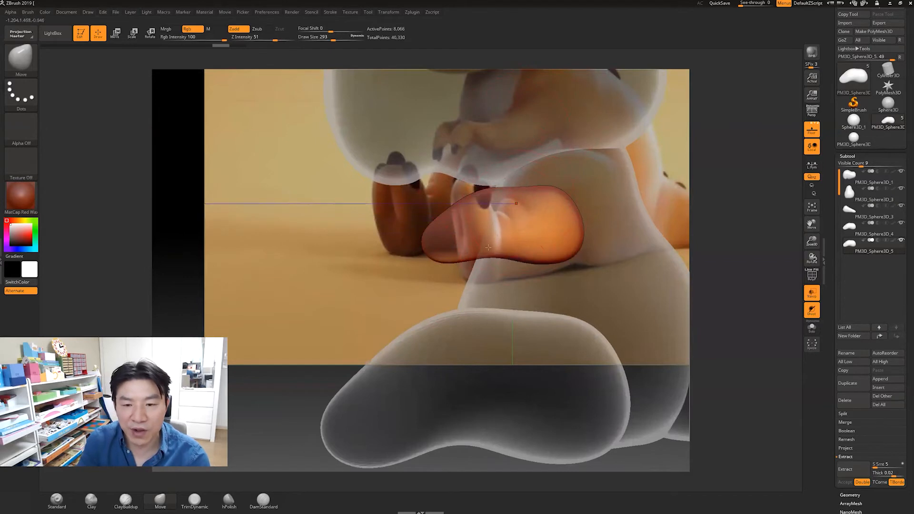
# Step: Rotate the arm so that its front end tilts downward, and mask the front half
pyautogui.click(116, 33)
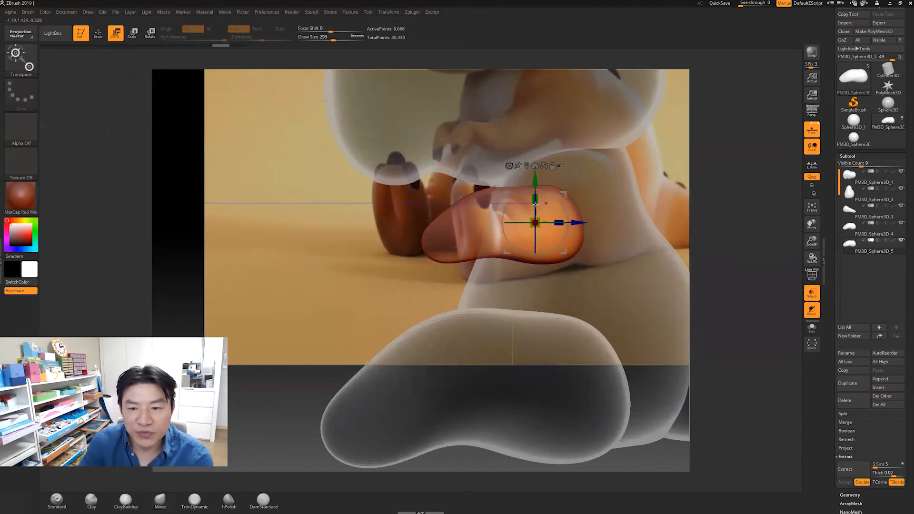
pyautogui.moveTo(567, 209); pyautogui.dragTo(563, 196)
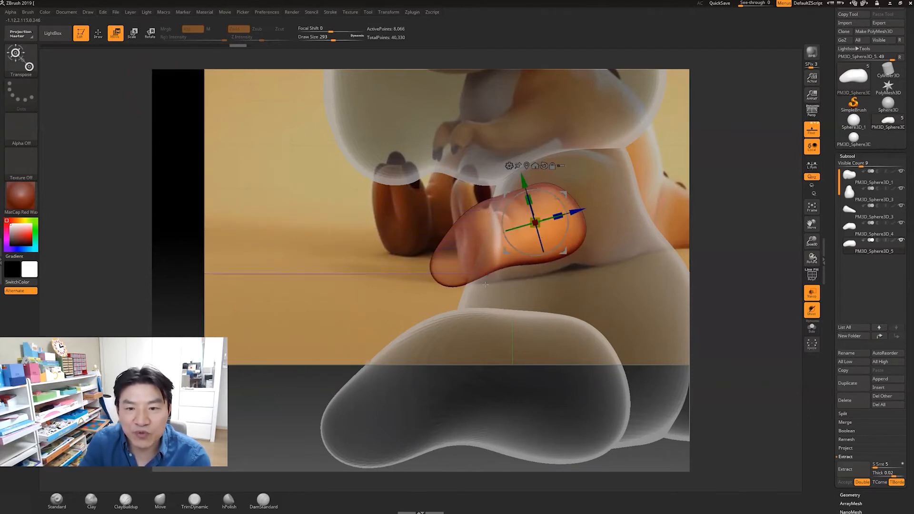
pyautogui.click(99, 34)
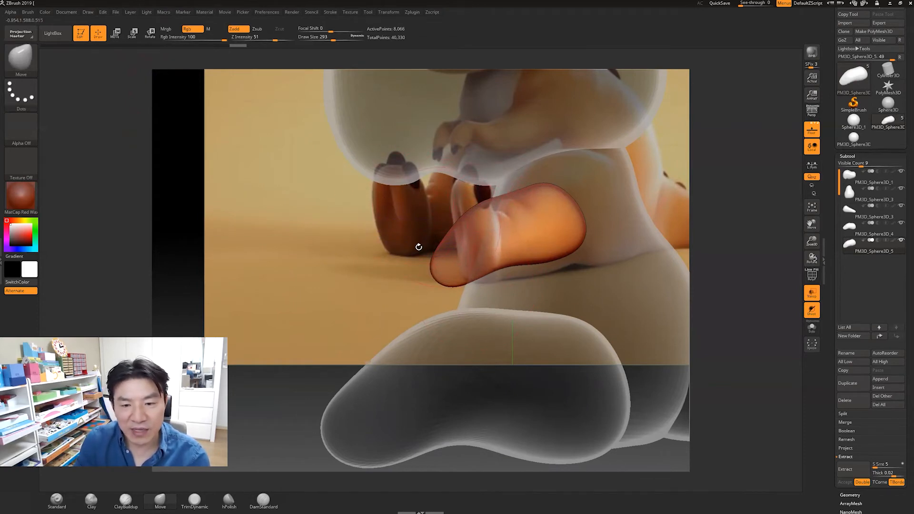
pyautogui.press('ctrl')
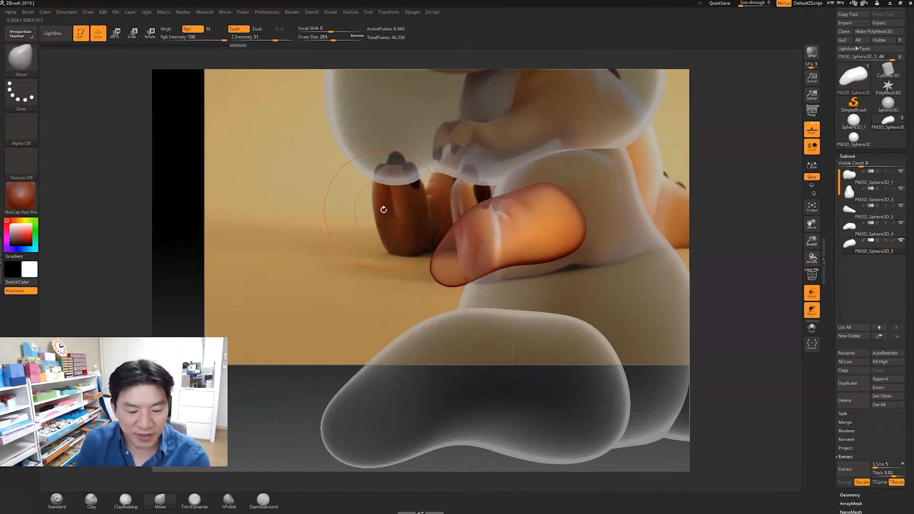
pyautogui.moveTo(373, 185)
pyautogui.keyDown('ctrl'); pyautogui.mouseDown()
pyautogui.moveTo(479, 282)
pyautogui.moveTo(492, 313)
pyautogui.mouseUp(); pyautogui.keyUp('ctrl')
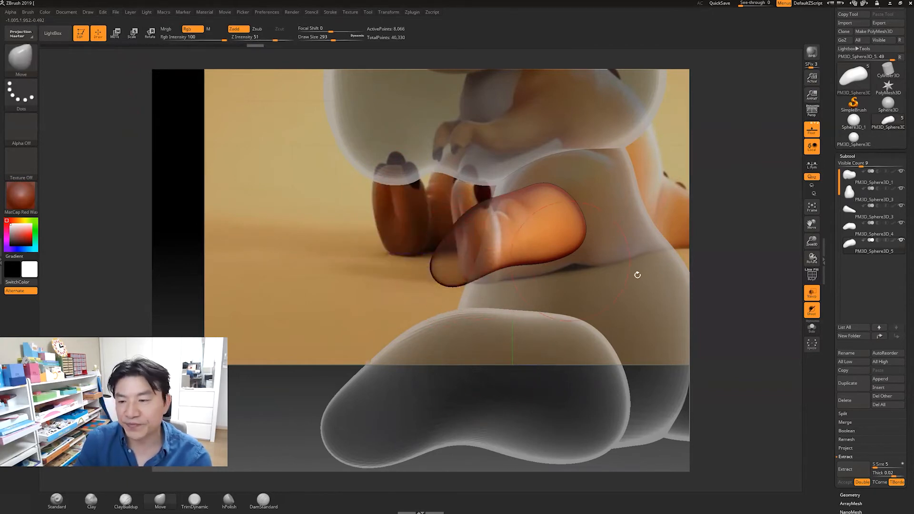
# Step: Change the material to MatCap Gray
pyautogui.click(21, 202)
pyautogui.click(24, 202)
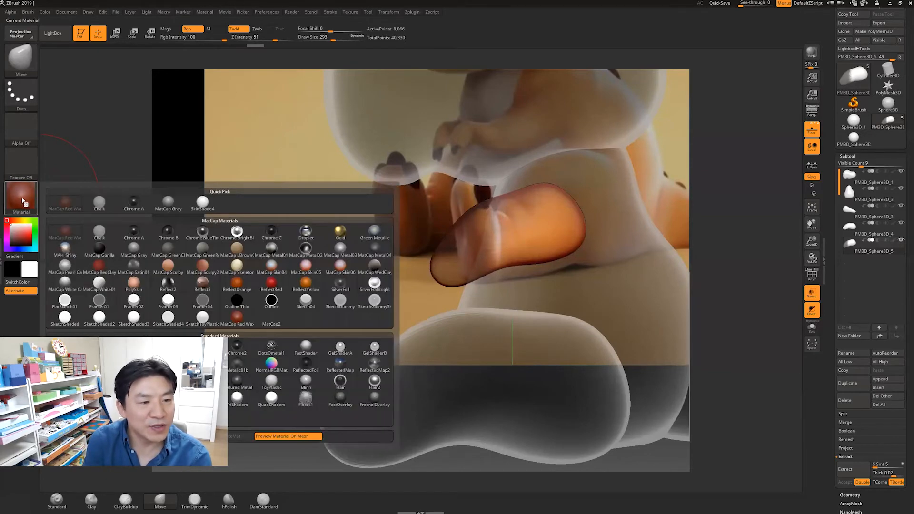
pyautogui.click(168, 206)
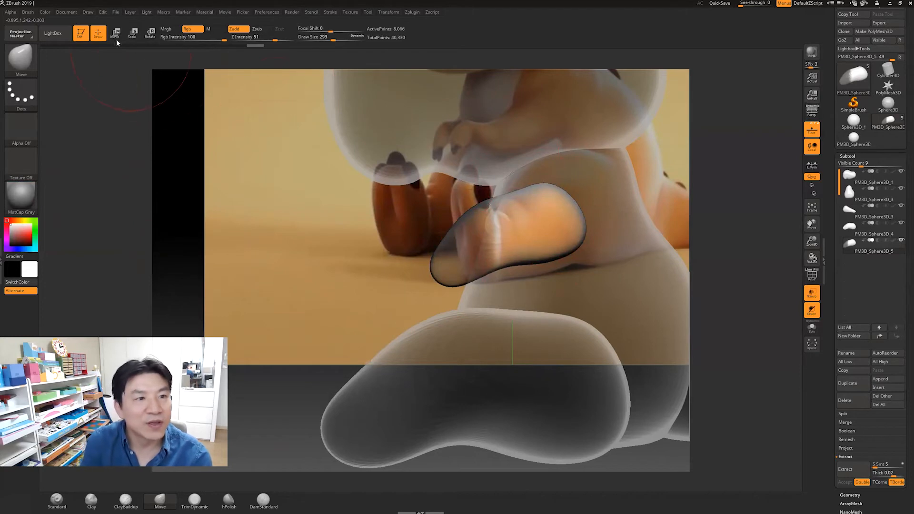
# Step: Set the floor grid's Fill Mode to 0 to hide the reference image over the model
pyautogui.click(88, 12)
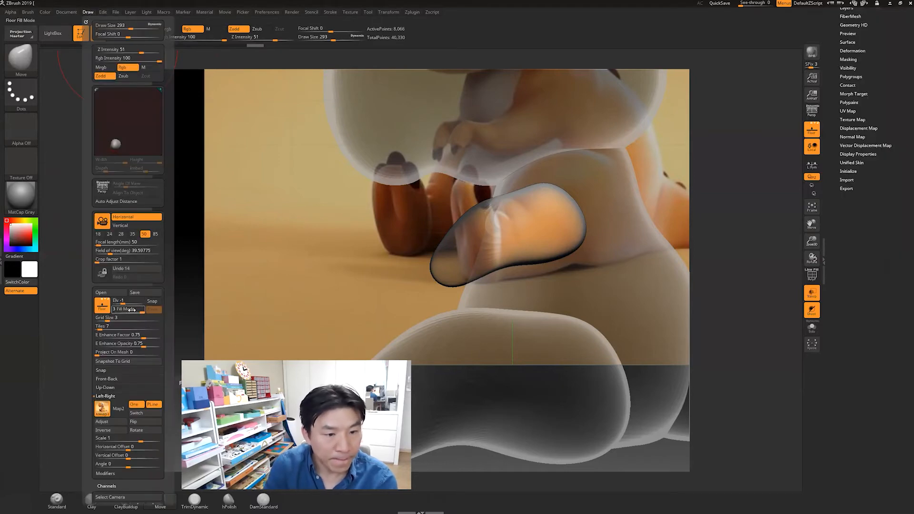
pyautogui.click(128, 313)
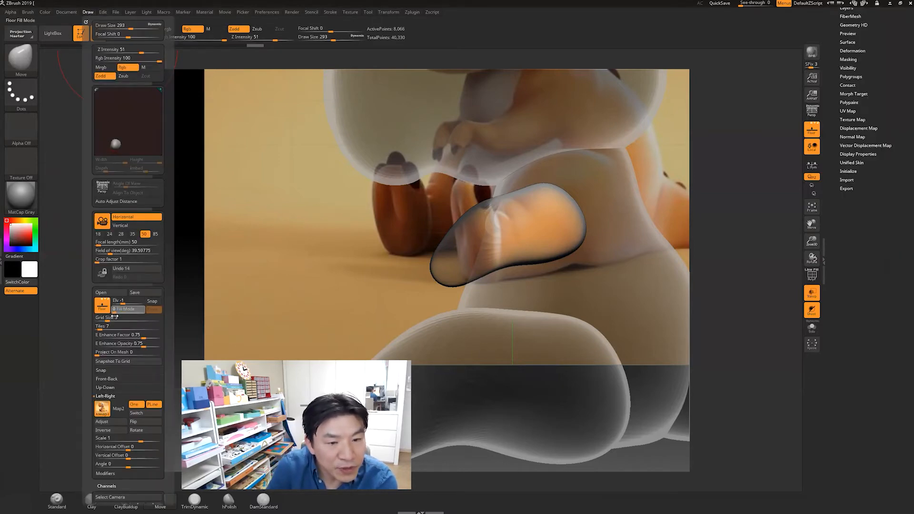
pyautogui.write('0')
pyautogui.press('Return')
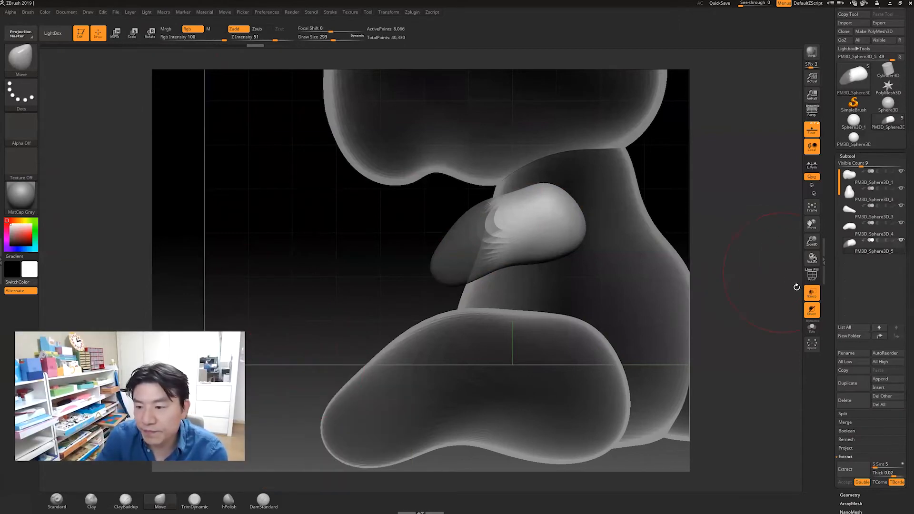
# Step: Turn off the model's transparent display and activate the Move gizmo on the arm
pyautogui.click(814, 296)
pyautogui.keyDown('alt'); pyautogui.moveTo(662, 185); pyautogui.dragTo(645, 200); pyautogui.keyUp('alt')
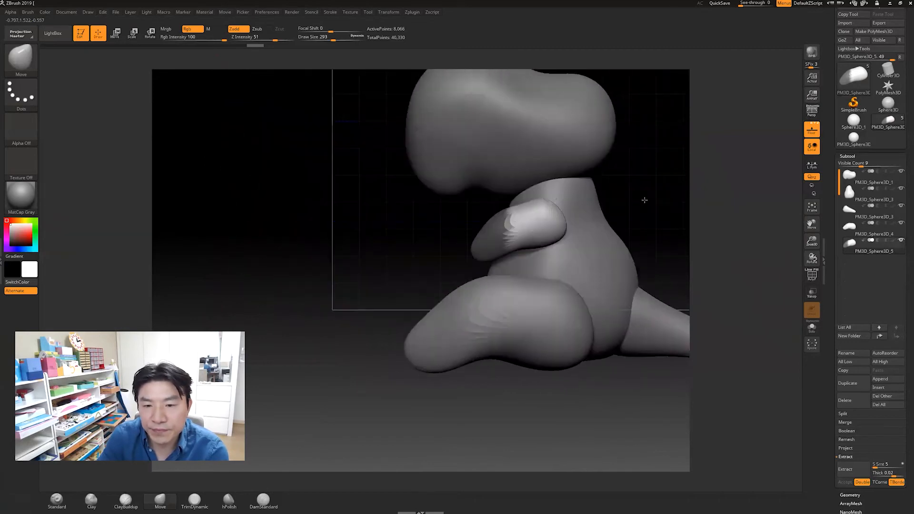
pyautogui.keyDown('ctrl'); pyautogui.moveTo(460, 211); pyautogui.dragTo(510, 267); pyautogui.keyUp('ctrl')
pyautogui.keyDown('alt'); pyautogui.moveTo(440, 228); pyautogui.dragTo(505, 226); pyautogui.keyUp('alt')
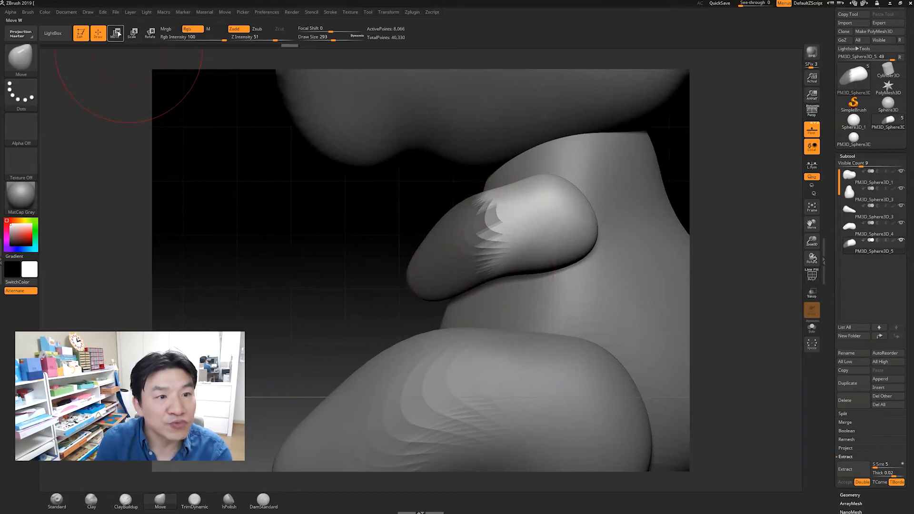
pyautogui.click(115, 33)
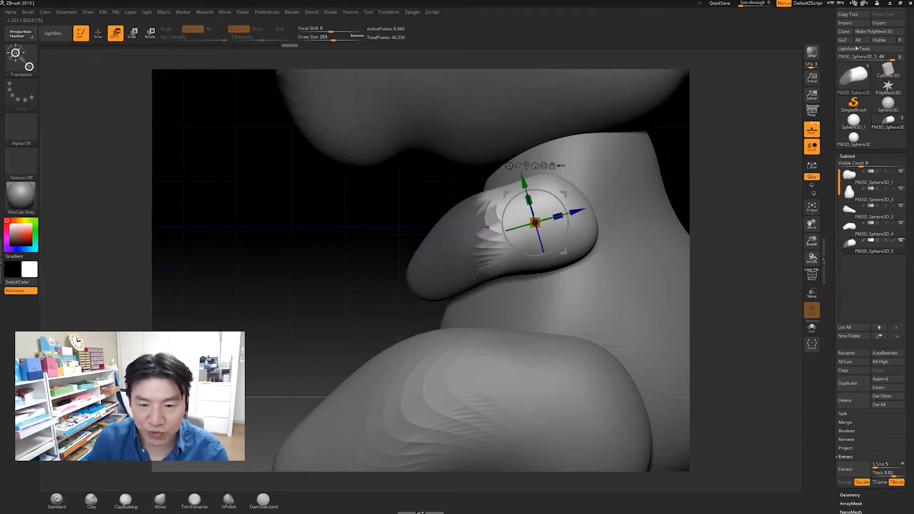
pyautogui.moveTo(563, 204); pyautogui.dragTo(566, 215)
pyautogui.hotkey('ctrl', 'z')
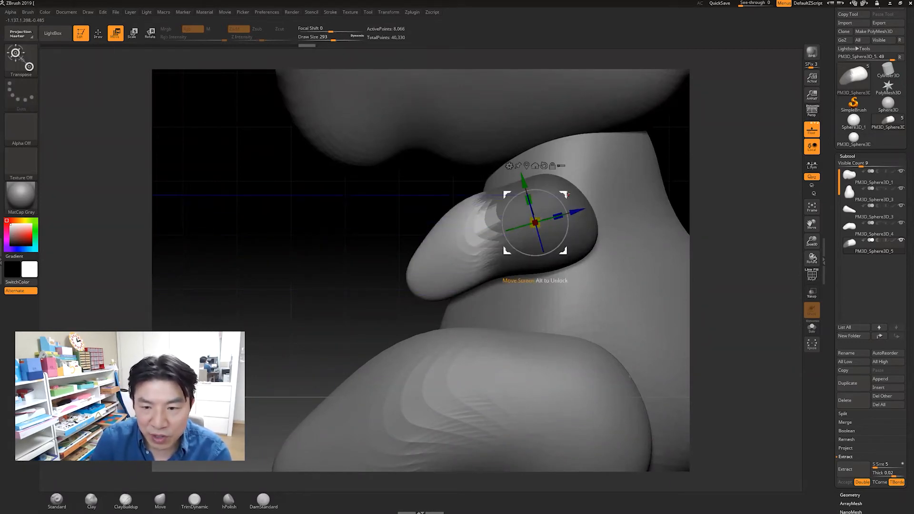
pyautogui.moveTo(561, 203); pyautogui.dragTo(562, 180)
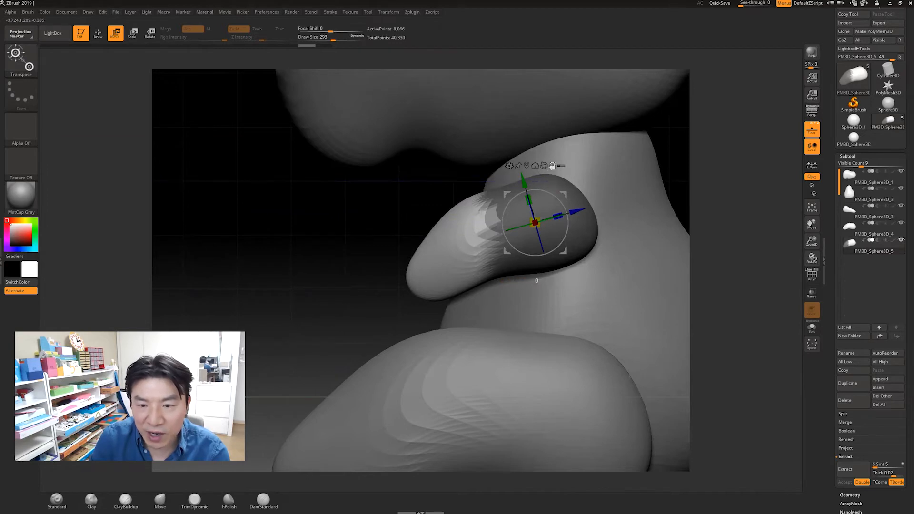
# Step: Relocate the gizmo pivot to the elbow and rotate the unmasked forearm upward, returning to draw mode
pyautogui.moveTo(536, 223); pyautogui.dragTo(489, 234)
pyautogui.moveTo(519, 204); pyautogui.dragTo(519, 202)
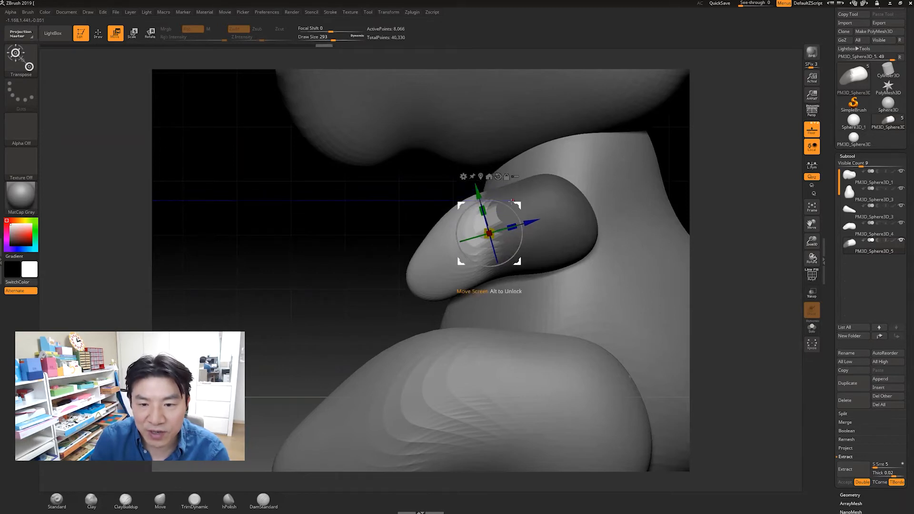
pyautogui.moveTo(519, 203); pyautogui.dragTo(526, 237)
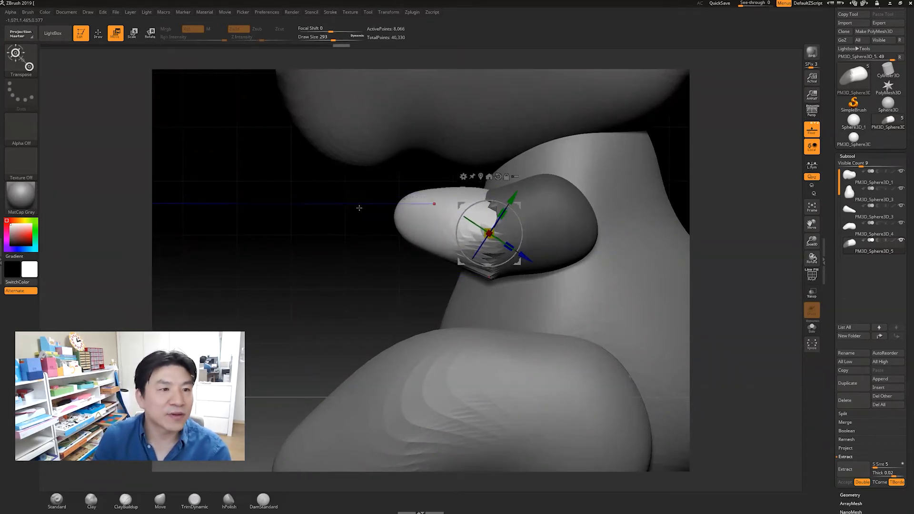
pyautogui.press('q')
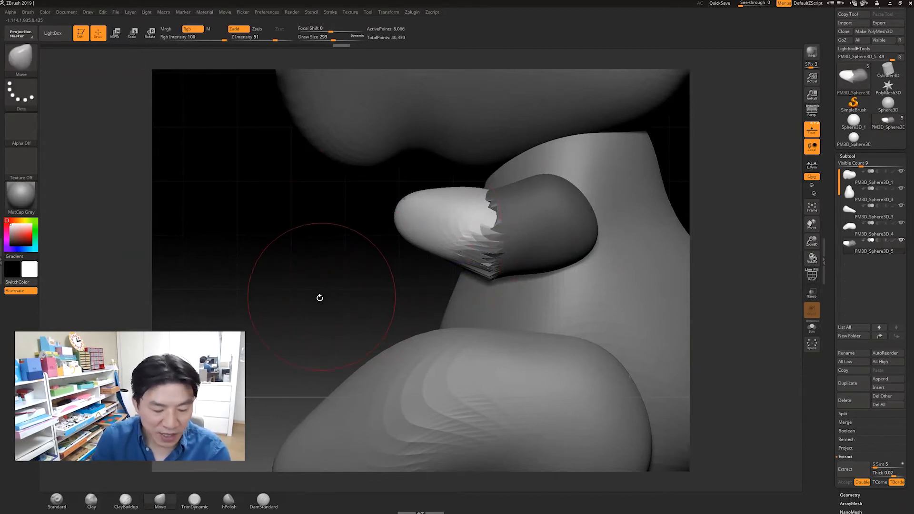
# Step: Clear the mask from the whole arm
pyautogui.keyDown('ctrl'); pyautogui.moveTo(249, 217); pyautogui.dragTo(300, 271); pyautogui.keyUp('ctrl')
pyautogui.keyDown('ctrl'); pyautogui.moveTo(259, 217); pyautogui.dragTo(293, 252); pyautogui.keyUp('ctrl')
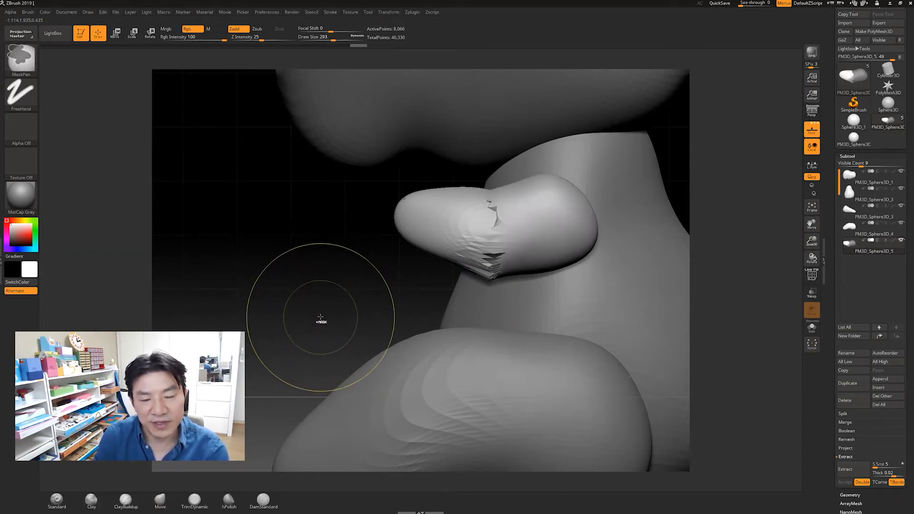
pyautogui.keyDown('ctrl'); pyautogui.click(307, 287); pyautogui.keyUp('ctrl')
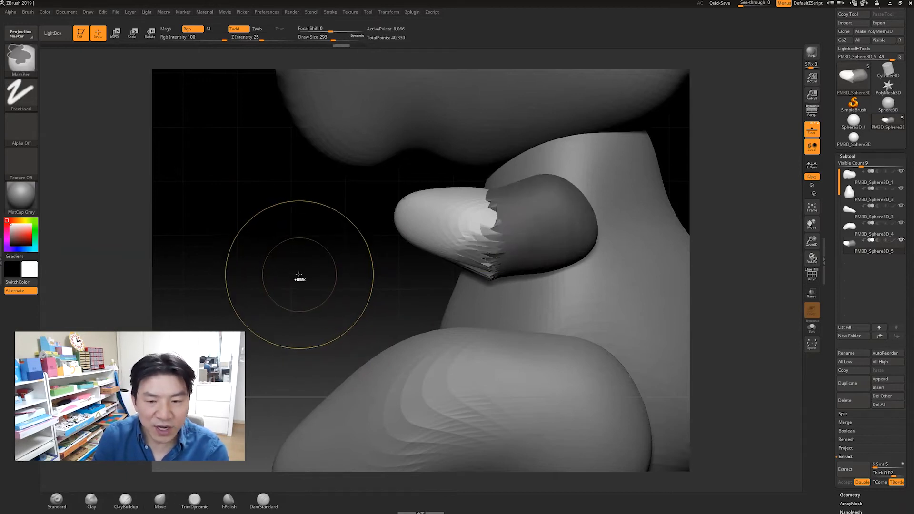
pyautogui.keyDown('ctrl'); pyautogui.moveTo(300, 267); pyautogui.dragTo(304, 267); pyautogui.keyUp('ctrl')
pyautogui.keyDown('ctrl'); pyautogui.click(304, 268); pyautogui.keyUp('ctrl')
pyautogui.keyDown('ctrl'); pyautogui.click(303, 268); pyautogui.keyUp('ctrl')
pyautogui.keyDown('ctrl'); pyautogui.click(304, 268); pyautogui.keyUp('ctrl')
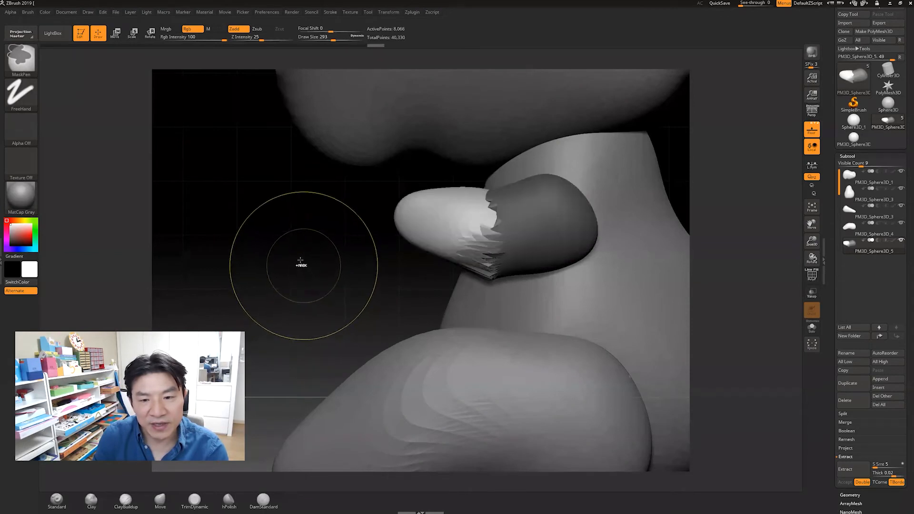
pyautogui.keyDown('ctrl'); pyautogui.moveTo(291, 238); pyautogui.dragTo(346, 303); pyautogui.keyUp('ctrl')
# Step: Set the Move brush's draw size to 197 and smooth the creased elbow on the arm's outer and inner sides
pyautogui.press('b')
pyautogui.press('m')
pyautogui.press('v')
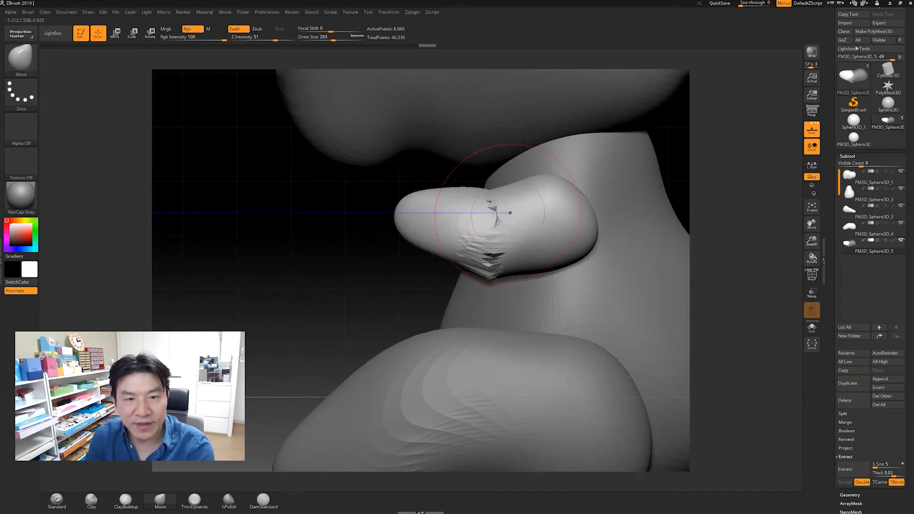
pyautogui.moveTo(333, 39); pyautogui.dragTo(327, 40)
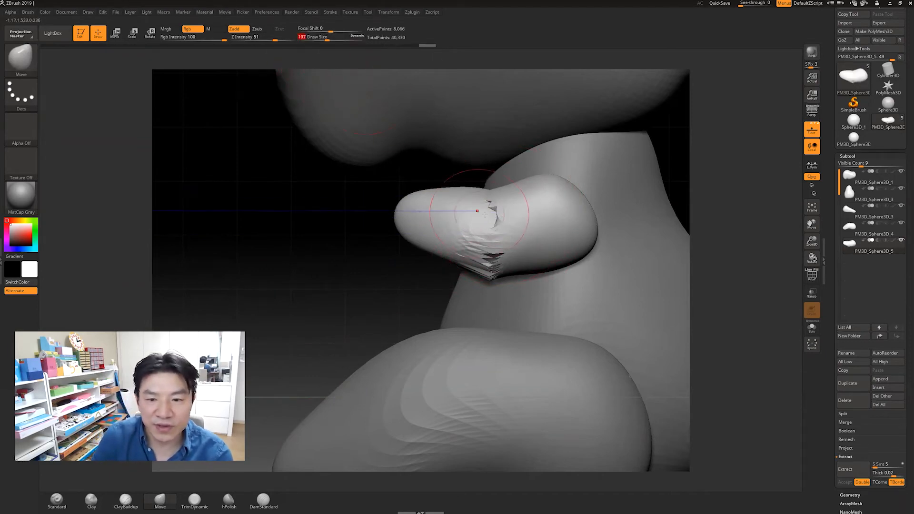
pyautogui.press('shift')
pyautogui.moveTo(514, 204)
pyautogui.keyDown('shift'); pyautogui.mouseDown()
pyautogui.moveTo(480, 212)
pyautogui.moveTo(494, 264)
pyautogui.mouseUp(); pyautogui.keyUp('shift')
pyautogui.moveTo(408, 274); pyautogui.dragTo(555, 275)
pyautogui.press('shift')
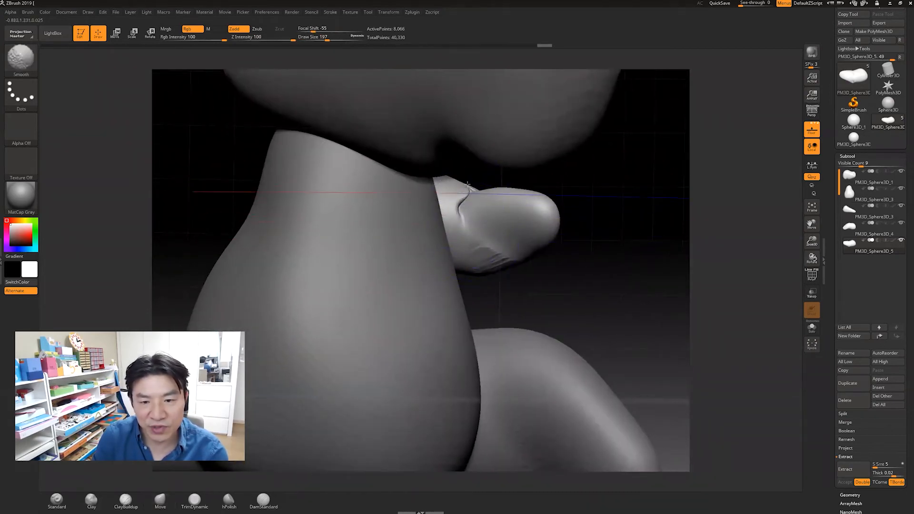
pyautogui.moveTo(608, 265)
pyautogui.mouseDown()
pyautogui.moveTo(462, 228)
pyautogui.moveTo(519, 219)
pyautogui.mouseUp()
pyautogui.press('shift')
pyautogui.moveTo(536, 267)
pyautogui.keyDown('shift'); pyautogui.mouseDown()
pyautogui.moveTo(506, 272)
pyautogui.moveTo(469, 191)
pyautogui.moveTo(526, 200)
pyautogui.moveTo(471, 202)
pyautogui.mouseUp(); pyautogui.keyUp('shift')
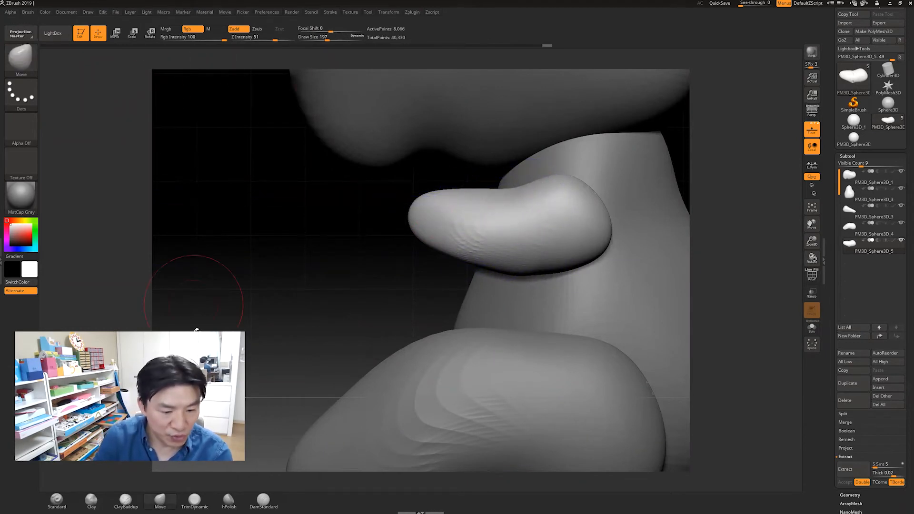
# Step: Reshape the arm with the Move brush, adjusting the elbow hollow, underside, shoulder and forearm outline
pyautogui.moveTo(492, 191)
pyautogui.mouseDown()
pyautogui.moveTo(494, 198)
pyautogui.moveTo(539, 187)
pyautogui.mouseUp()
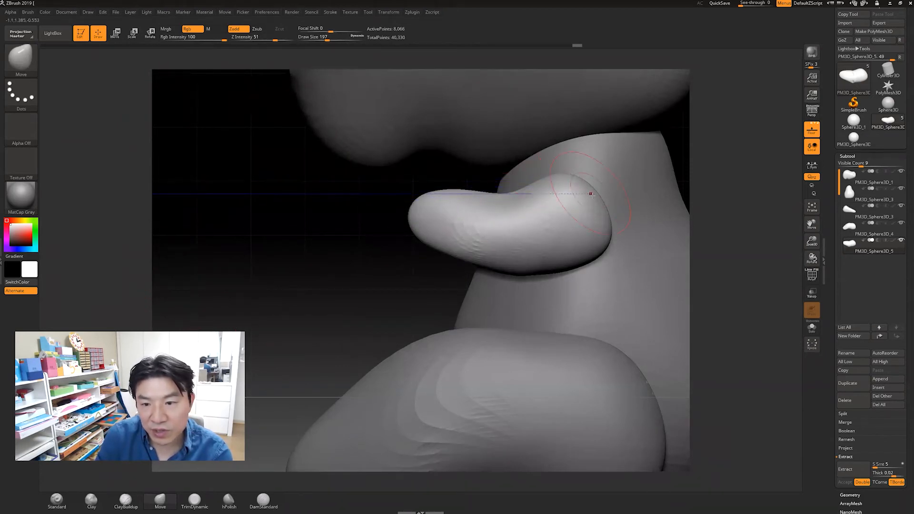
pyautogui.moveTo(501, 266); pyautogui.dragTo(491, 271)
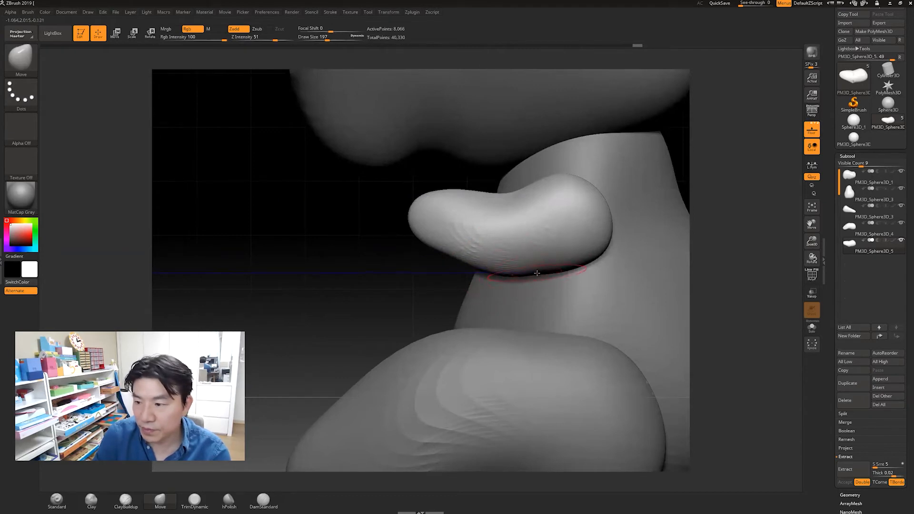
pyautogui.moveTo(534, 274); pyautogui.dragTo(536, 271)
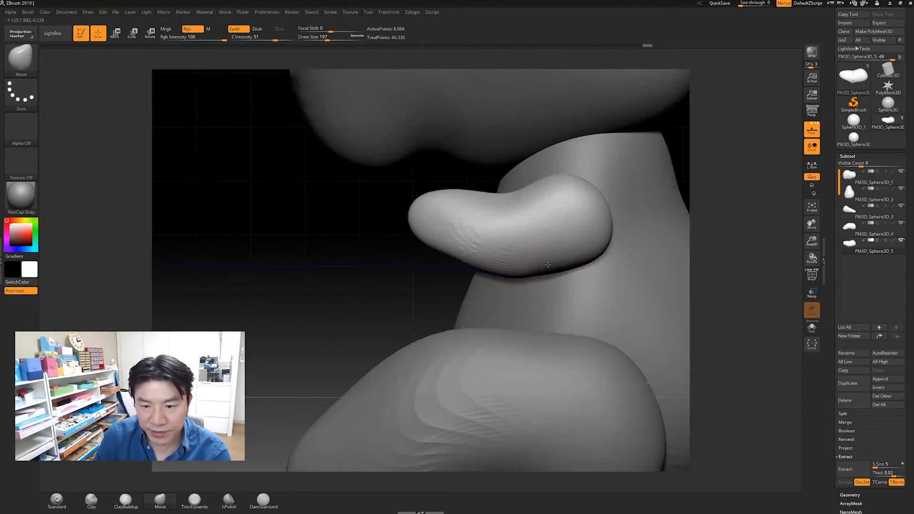
pyautogui.moveTo(597, 247); pyautogui.dragTo(594, 246)
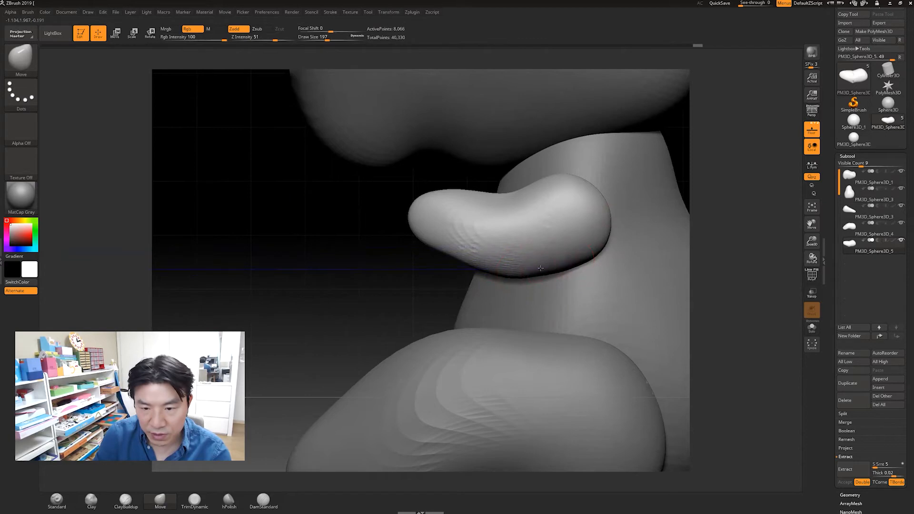
pyautogui.moveTo(517, 273); pyautogui.dragTo(503, 269)
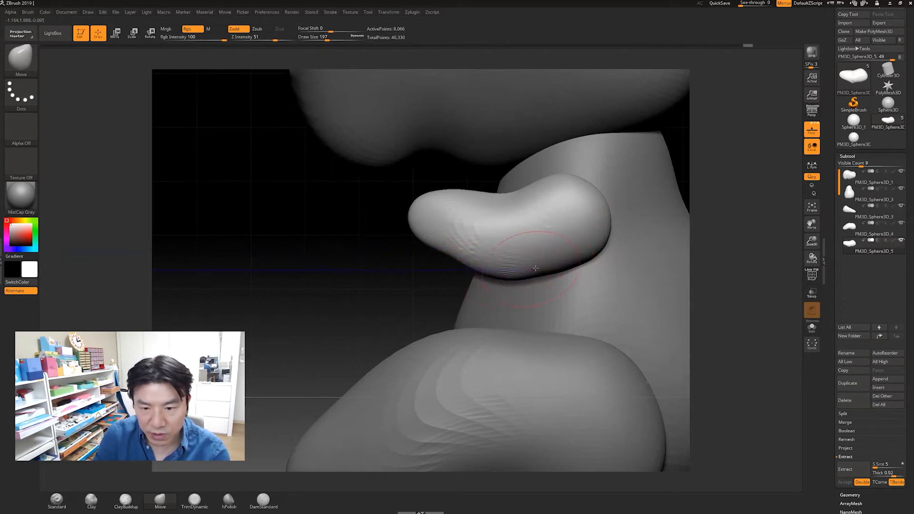
pyautogui.moveTo(575, 261); pyautogui.dragTo(576, 258)
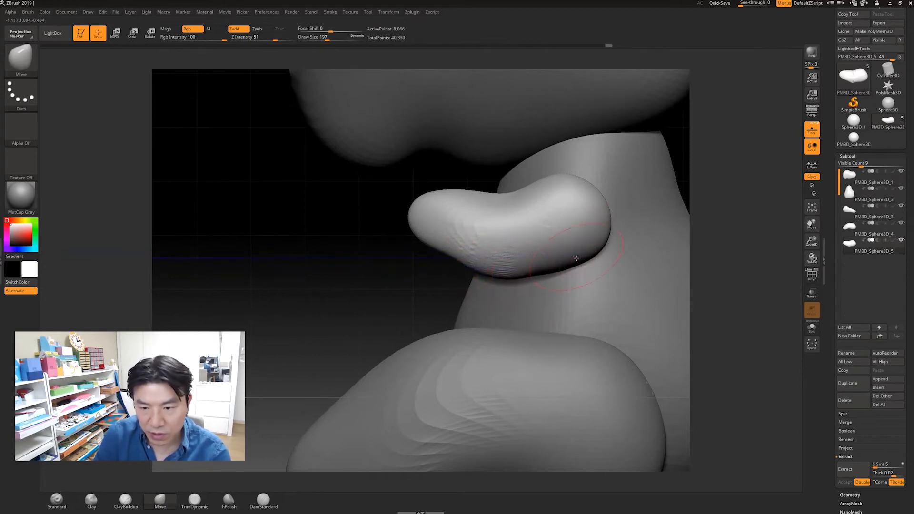
pyautogui.moveTo(606, 215); pyautogui.dragTo(609, 204)
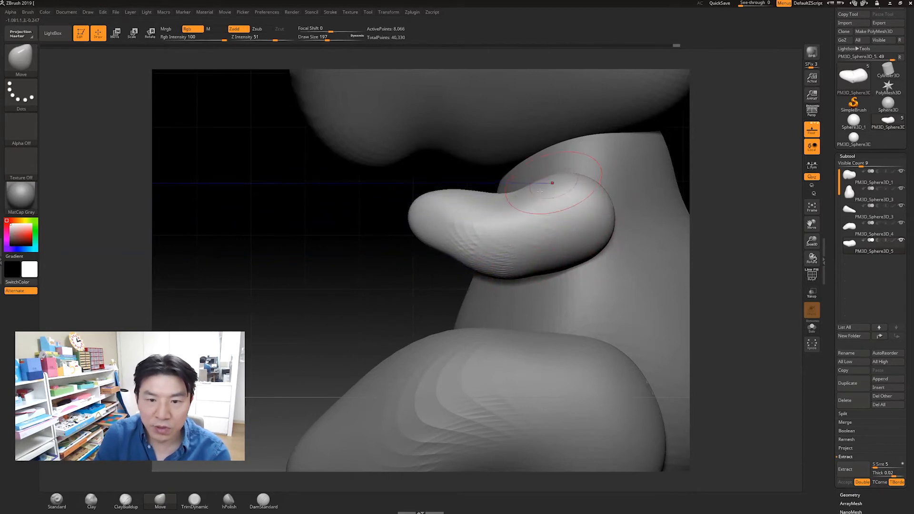
pyautogui.moveTo(456, 189); pyautogui.dragTo(456, 196)
pyautogui.moveTo(422, 242); pyautogui.dragTo(424, 239)
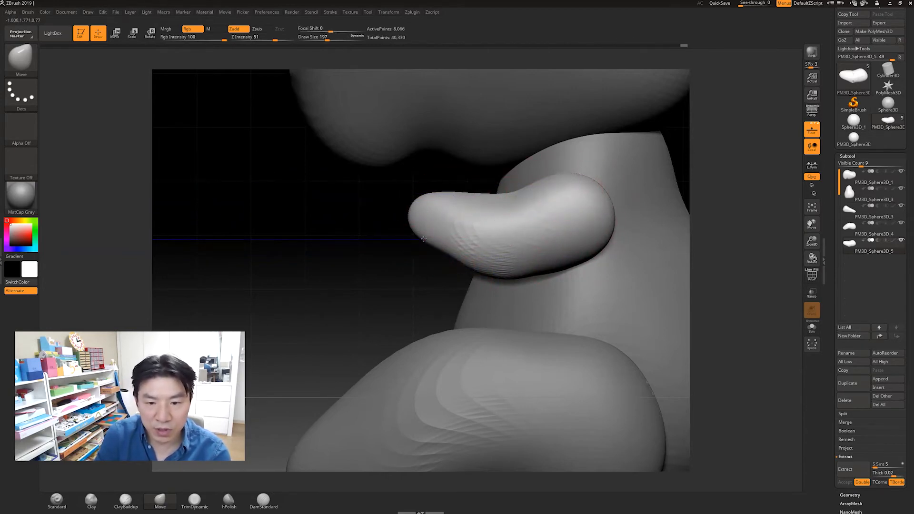
# Step: Smooth the reshaped arm from the forearm along the elbow to the shoulder
pyautogui.press('shift')
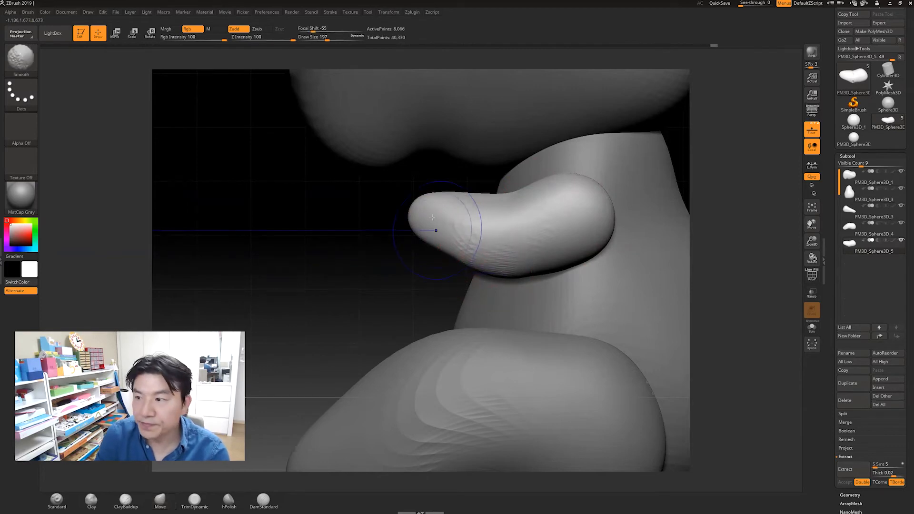
pyautogui.moveTo(427, 232)
pyautogui.keyDown('shift'); pyautogui.mouseDown()
pyautogui.moveTo(458, 225)
pyautogui.moveTo(444, 199)
pyautogui.moveTo(569, 197)
pyautogui.moveTo(543, 238)
pyautogui.moveTo(550, 265)
pyautogui.mouseUp(); pyautogui.keyUp('shift')
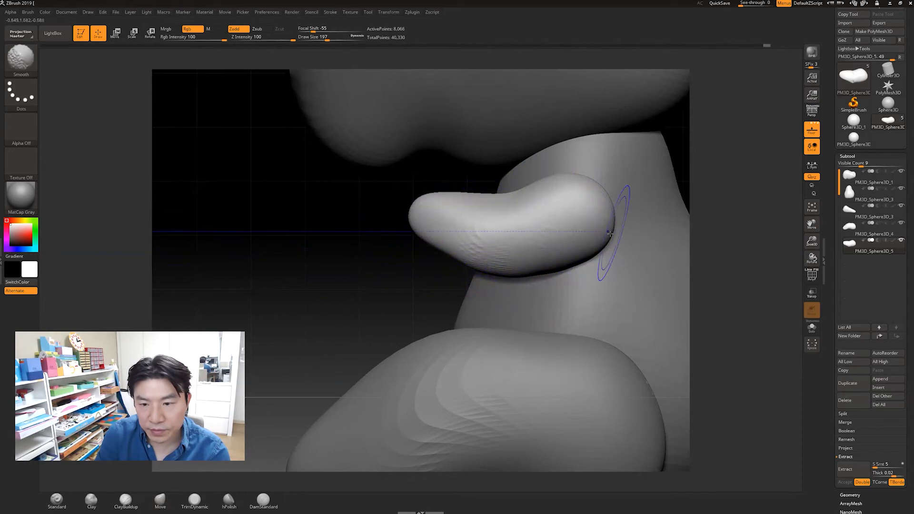
pyautogui.keyDown('shift'); pyautogui.moveTo(610, 234); pyautogui.dragTo(576, 213); pyautogui.keyUp('shift')
# Step: Step back and forth through the recent arm edits to compare its shape from the front
pyautogui.moveTo(370, 287); pyautogui.dragTo(529, 264)
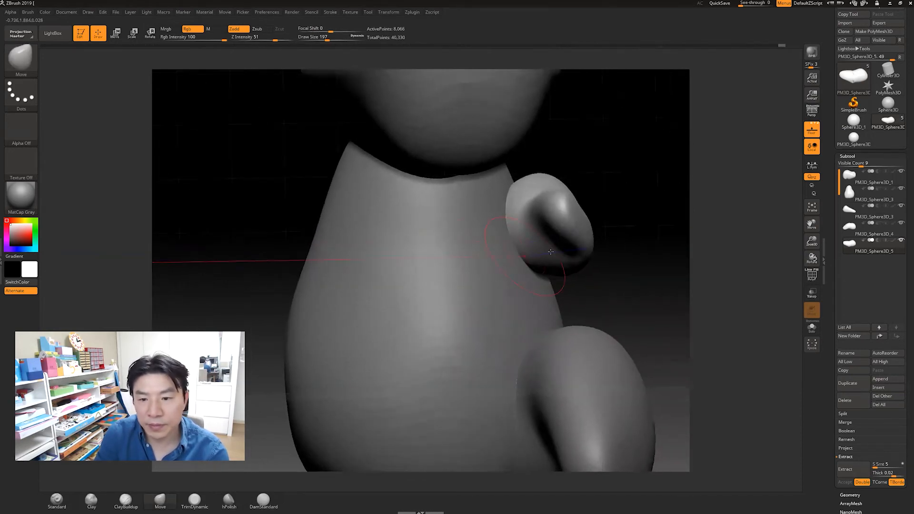
pyautogui.hotkey('ctrl', 'z')
pyautogui.hotkey('ctrl', 'z')
pyautogui.hotkey('ctrl', 'z')
pyautogui.hotkey('ctrl', 'z')
pyautogui.hotkey('ctrl', 'z')
pyautogui.hotkey('ctrl', 'z')
pyautogui.hotkey('ctrl', 'shift', 'z')
pyautogui.hotkey('ctrl', 'shift', 'z')
pyautogui.hotkey('ctrl', 'shift', 'z')
pyautogui.hotkey('ctrl', 'shift', 'z')
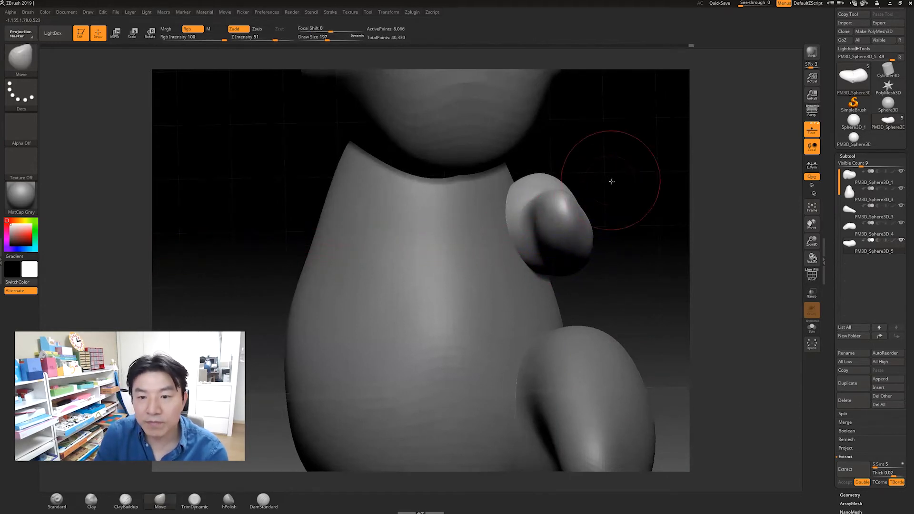
pyautogui.hotkey('ctrl', 'shift', 'z')
# Step: Smooth the notch on the inner side of the arm at the elbow
pyautogui.moveTo(625, 179)
pyautogui.keyDown('alt'); pyautogui.mouseDown()
pyautogui.moveTo(602, 200)
pyautogui.moveTo(608, 259)
pyautogui.moveTo(504, 136)
pyautogui.moveTo(471, 149)
pyautogui.mouseUp(); pyautogui.keyUp('alt')
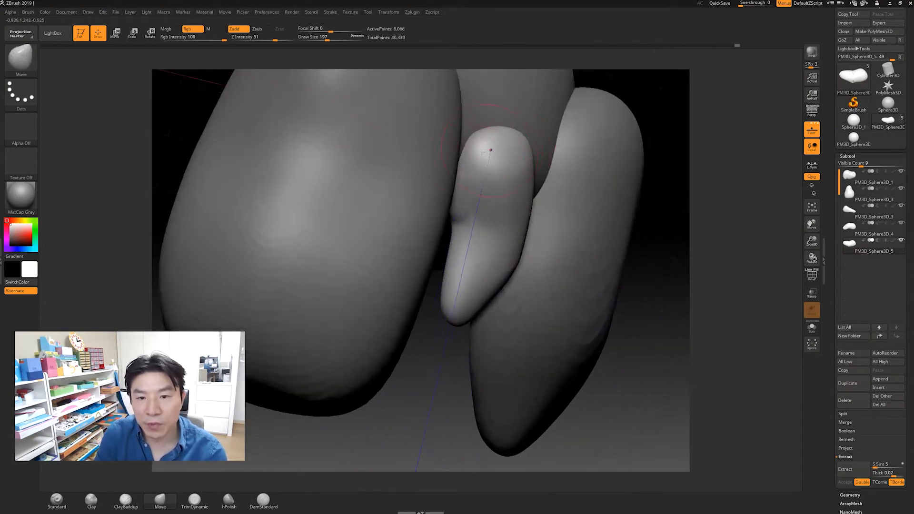
pyautogui.press('shift')
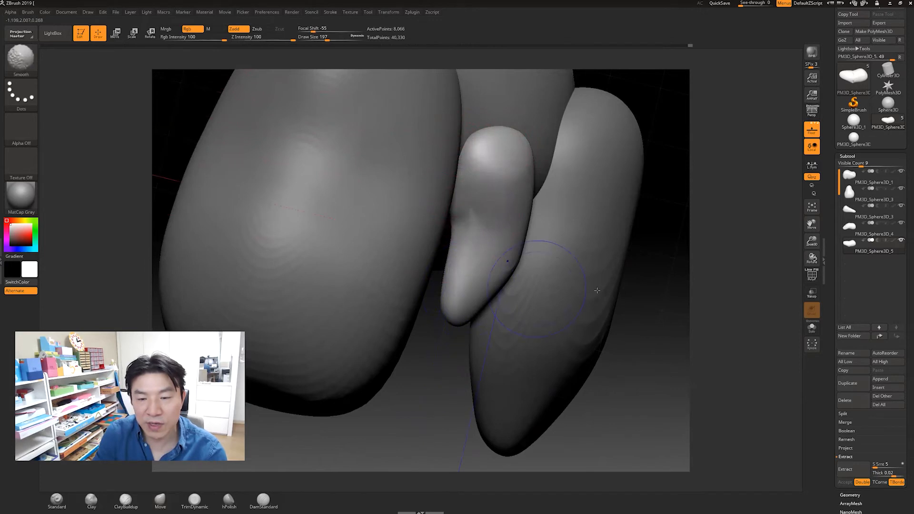
pyautogui.moveTo(643, 276); pyautogui.dragTo(643, 237)
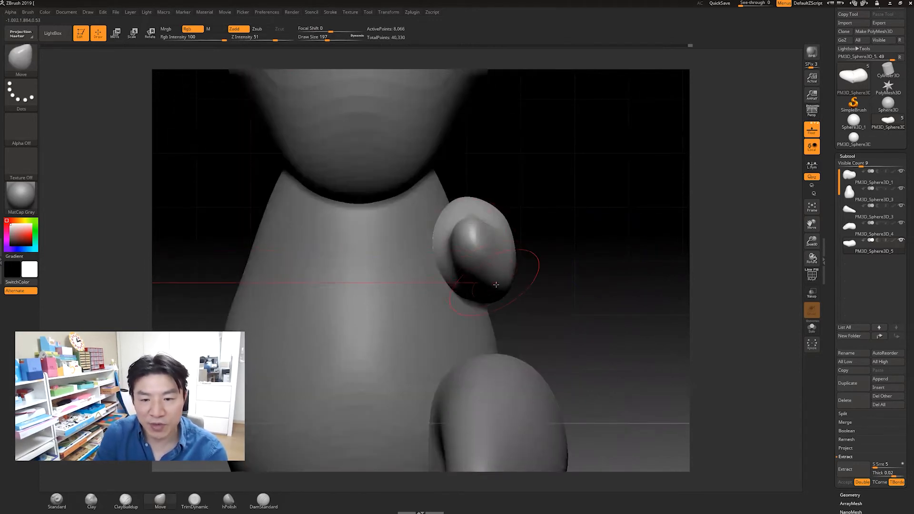
# Step: Set the floor grid's Fill Mode to 1 to overlay the reference image on the model
pyautogui.press('f')
pyautogui.keyDown('alt'); pyautogui.moveTo(581, 285); pyautogui.dragTo(538, 281); pyautogui.keyUp('alt')
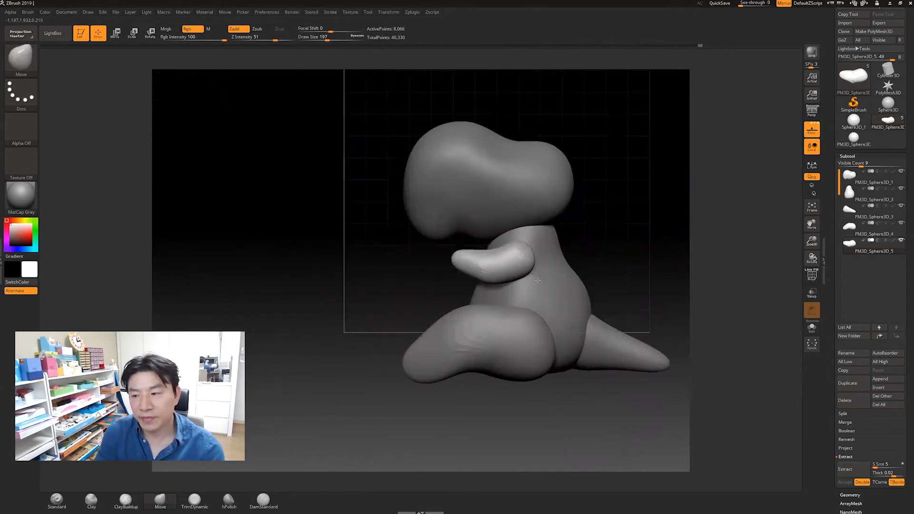
pyautogui.keyDown('alt'); pyautogui.moveTo(628, 266); pyautogui.dragTo(637, 262); pyautogui.keyUp('alt')
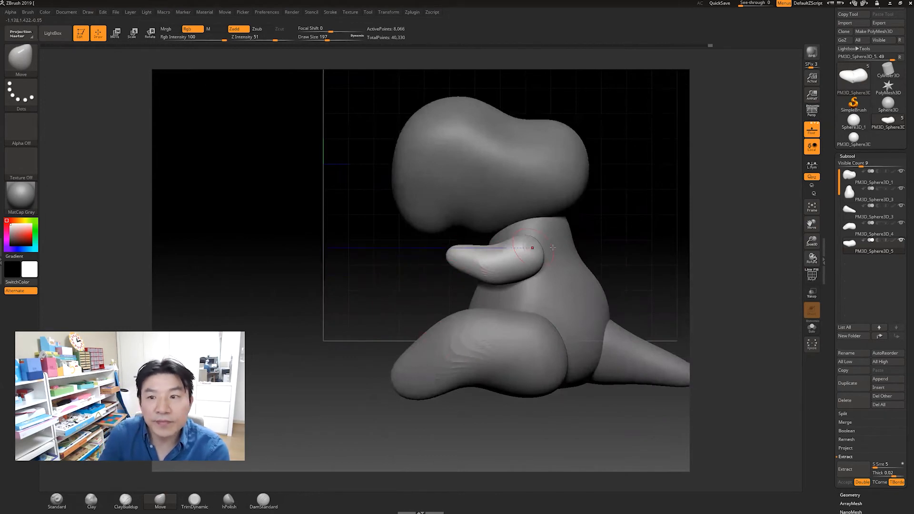
pyautogui.click(89, 12)
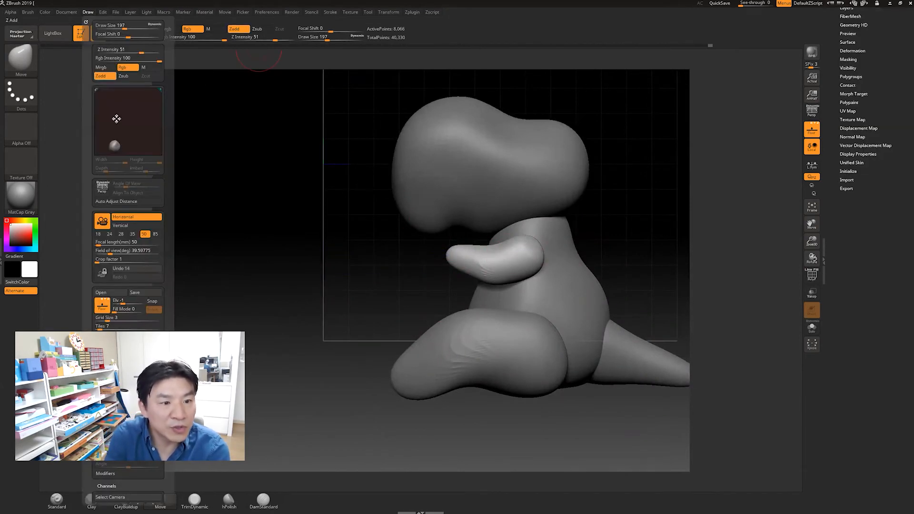
pyautogui.click(123, 310)
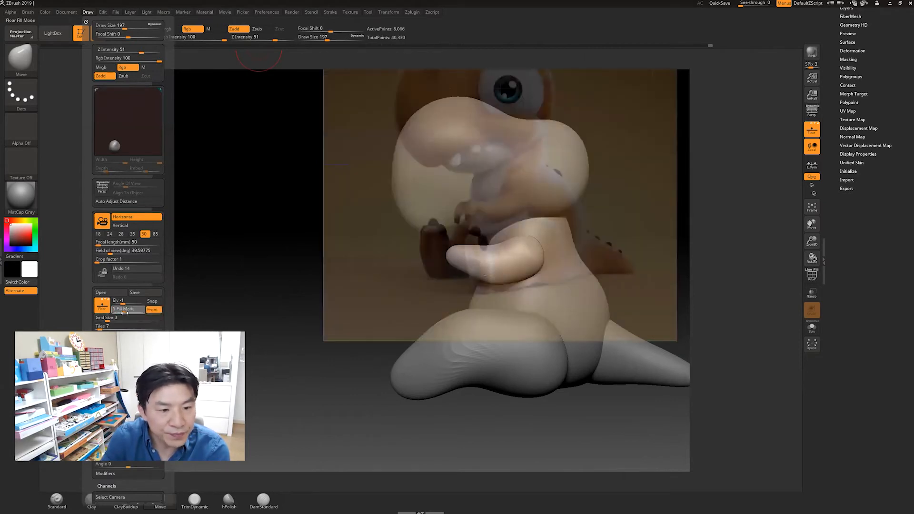
pyautogui.moveTo(465, 441)
pyautogui.mouseDown()
pyautogui.moveTo(505, 441)
pyautogui.moveTo(481, 447)
pyautogui.moveTo(502, 395)
pyautogui.mouseUp()
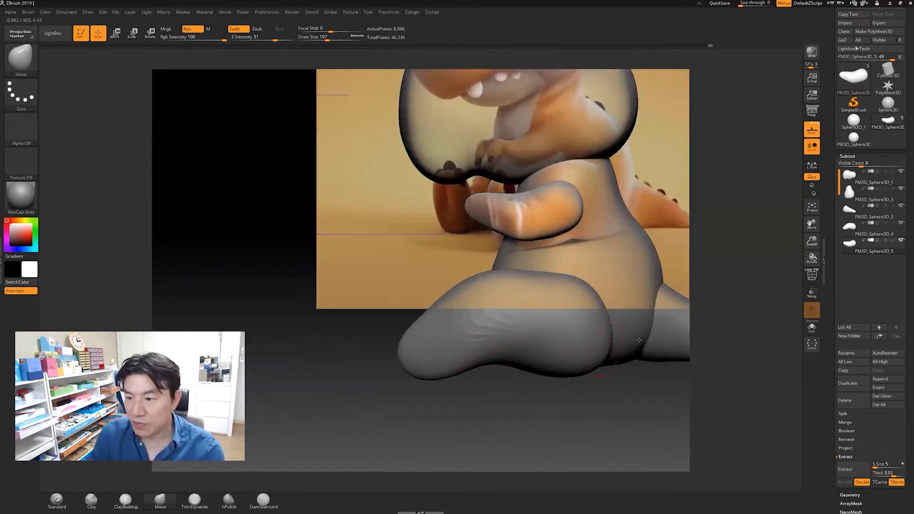
# Step: Push the front end of the leg slightly inward using the Move brush at a draw size of 602
pyautogui.keyDown('alt'); pyautogui.click(517, 358); pyautogui.keyUp('alt')
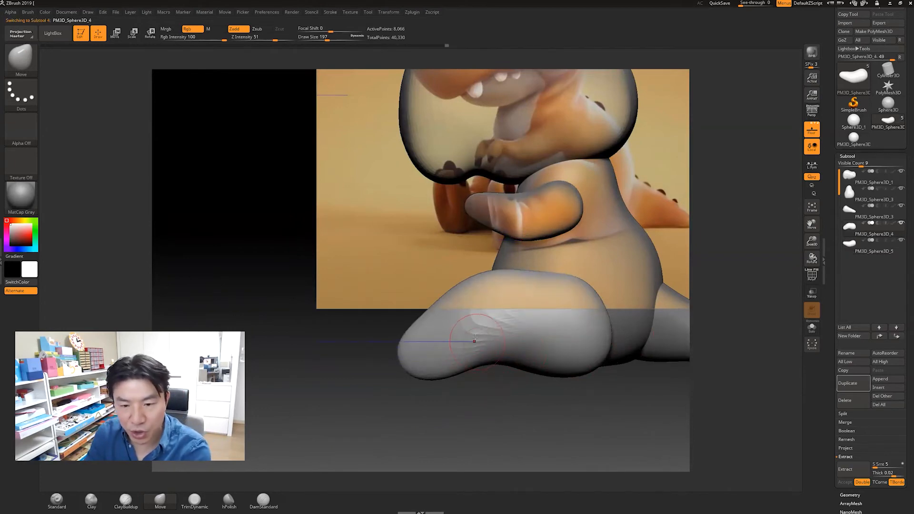
pyautogui.moveTo(327, 38); pyautogui.dragTo(349, 39)
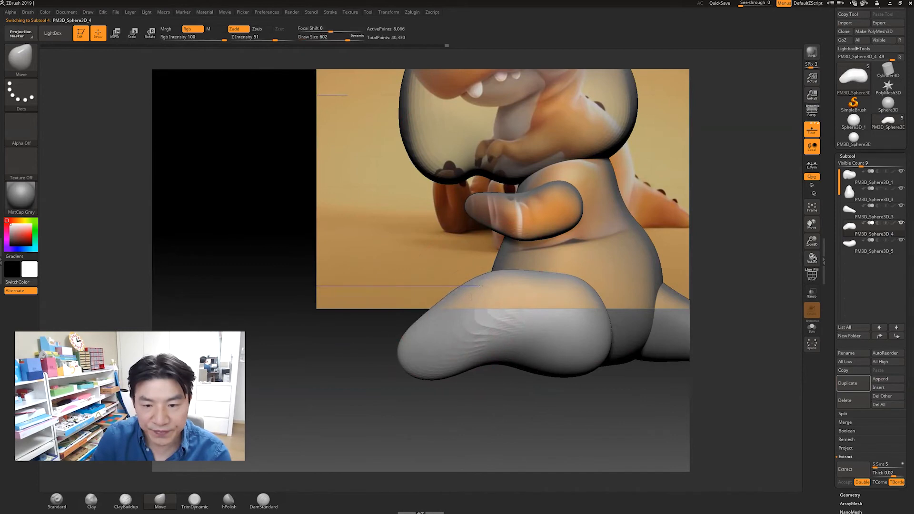
pyautogui.moveTo(411, 352); pyautogui.dragTo(436, 355)
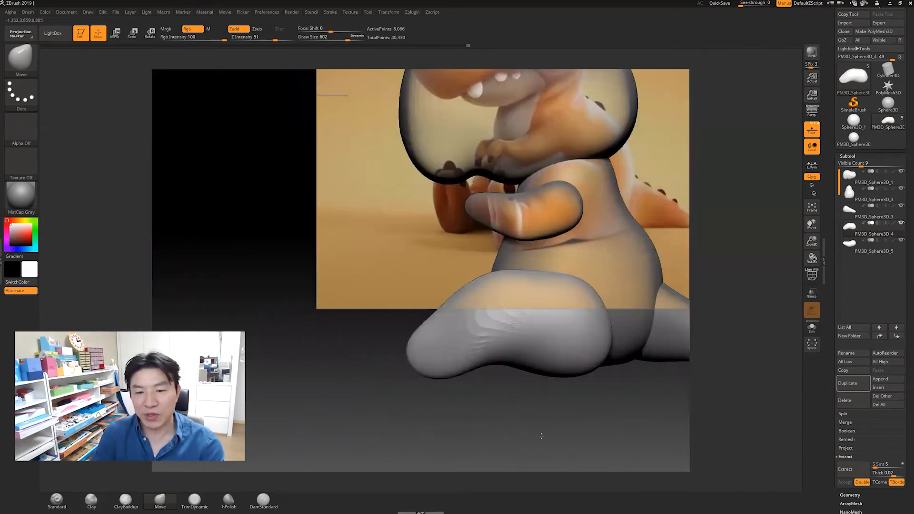
# Step: Append the PM3D_Sphere3D_2 sphere as a new subtool for the foot
pyautogui.keyDown('alt'); pyautogui.moveTo(546, 430); pyautogui.dragTo(365, 491); pyautogui.keyUp('alt')
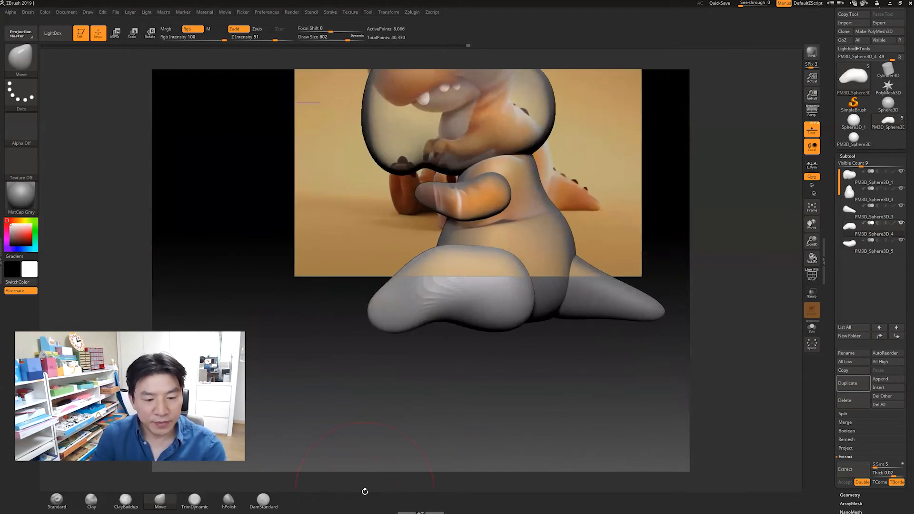
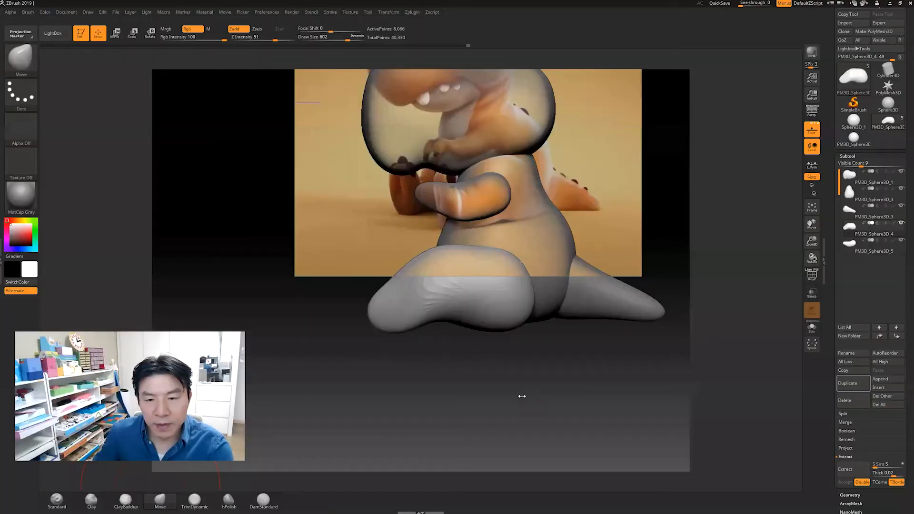
pyautogui.keyDown('alt'); pyautogui.moveTo(530, 381); pyautogui.dragTo(511, 402); pyautogui.keyUp('alt')
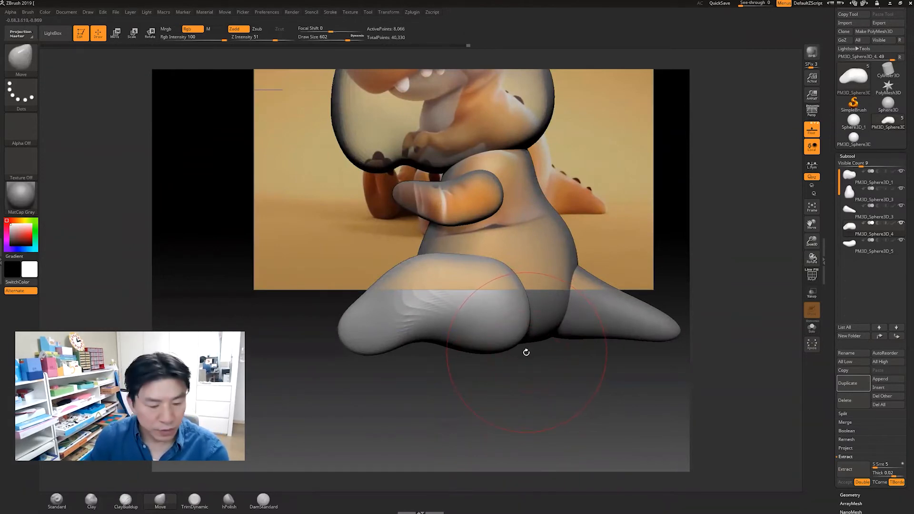
pyautogui.keyDown('alt'); pyautogui.moveTo(458, 388); pyautogui.dragTo(452, 408); pyautogui.keyUp('alt')
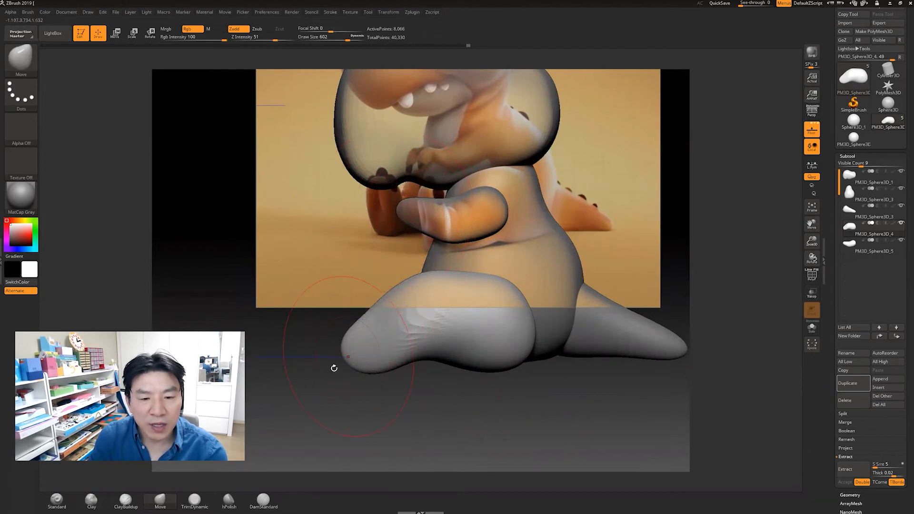
pyautogui.keyDown('alt'); pyautogui.moveTo(335, 392); pyautogui.dragTo(409, 358); pyautogui.keyUp('alt')
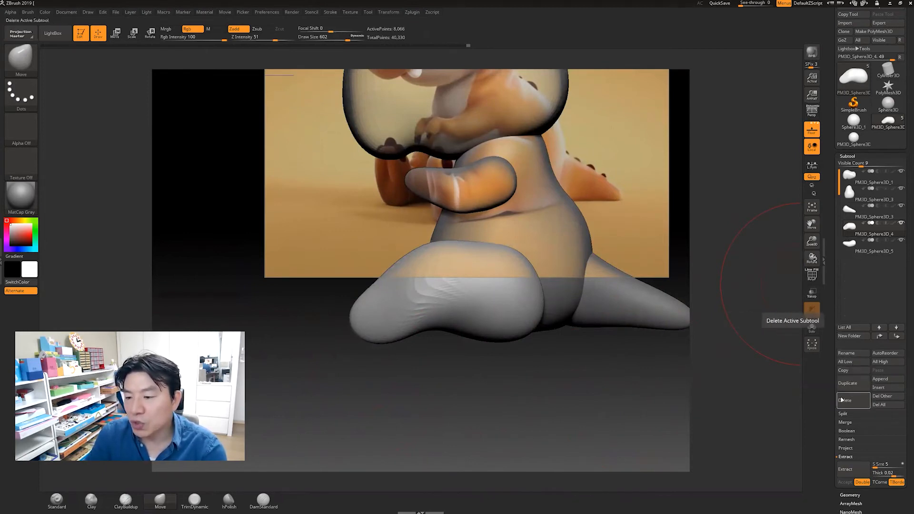
pyautogui.click(891, 380)
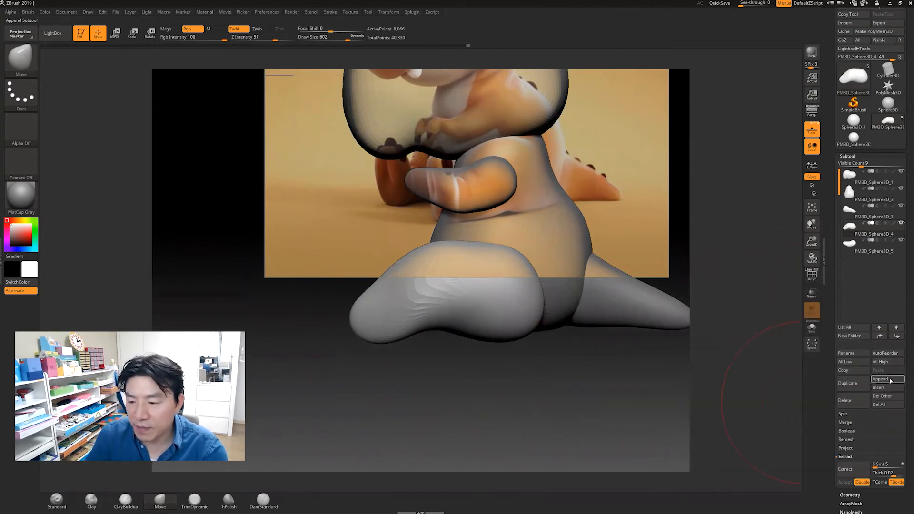
pyautogui.click(889, 380)
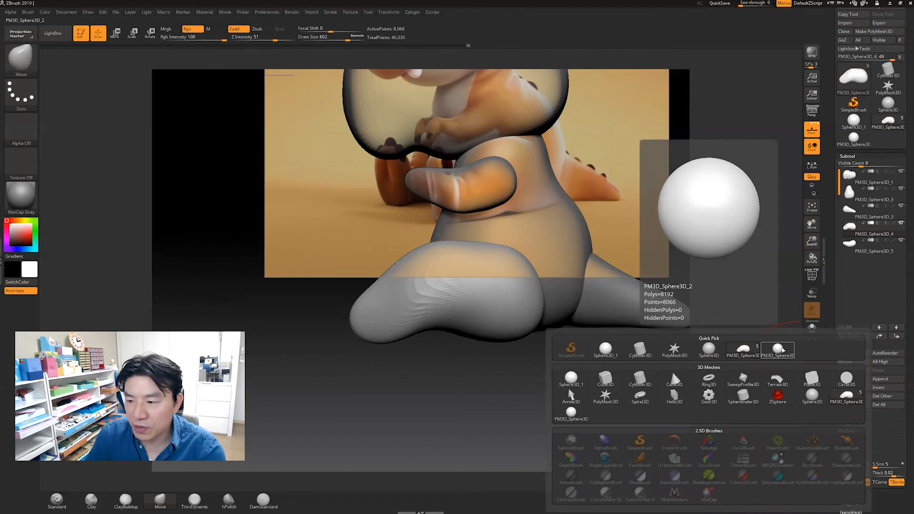
pyautogui.click(779, 351)
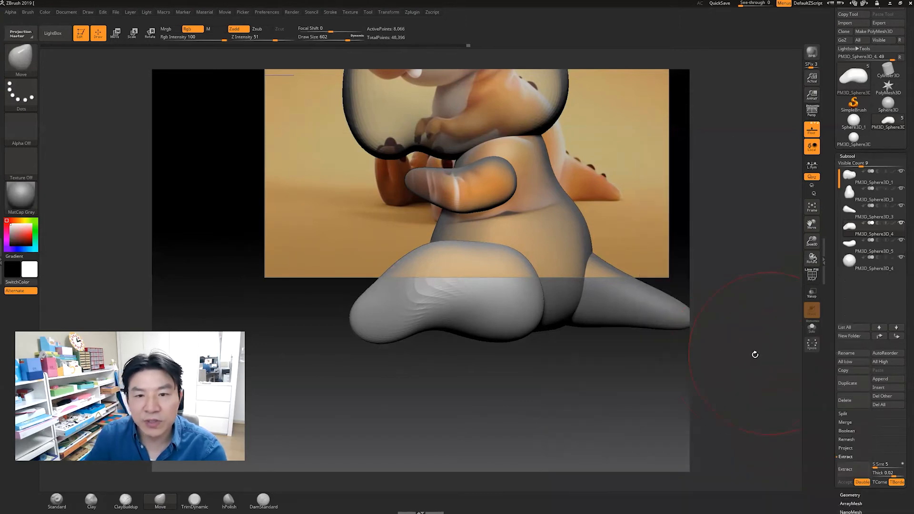
# Step: Move the newly appended sphere down to the front end of the leg
pyautogui.keyDown('alt'); pyautogui.moveTo(596, 376); pyautogui.dragTo(560, 367); pyautogui.keyUp('alt')
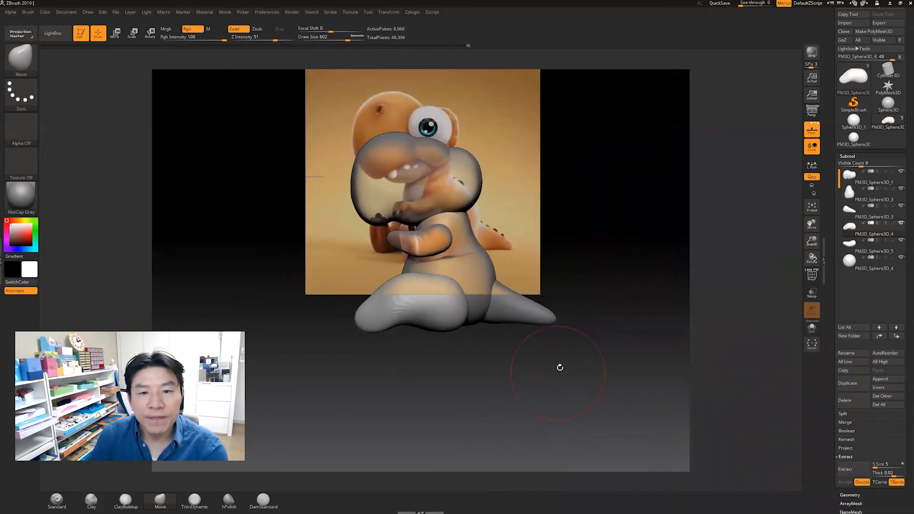
pyautogui.click(117, 34)
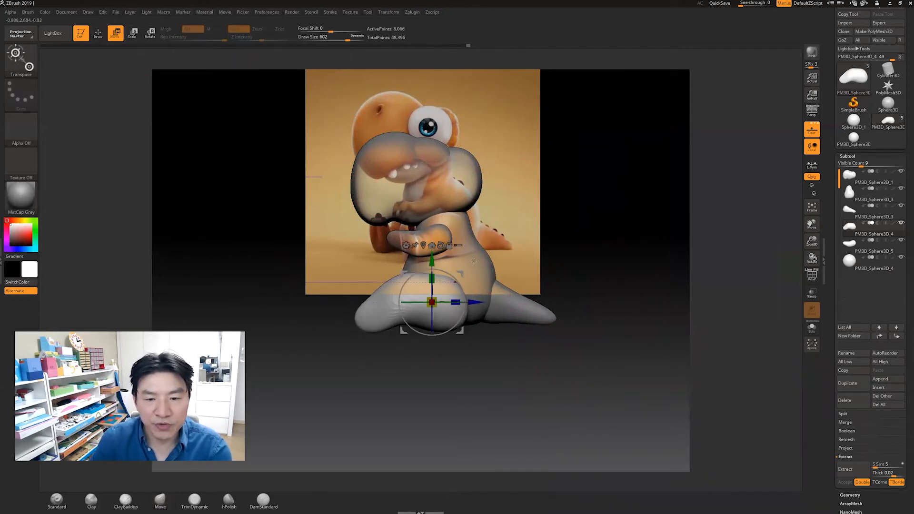
pyautogui.click(857, 268)
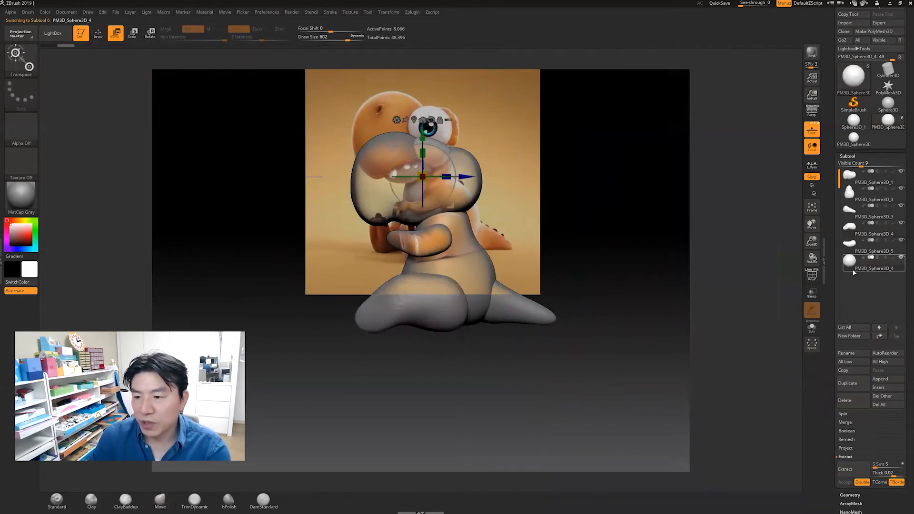
pyautogui.moveTo(422, 177); pyautogui.dragTo(341, 310)
pyautogui.moveTo(374, 282); pyautogui.dragTo(377, 279)
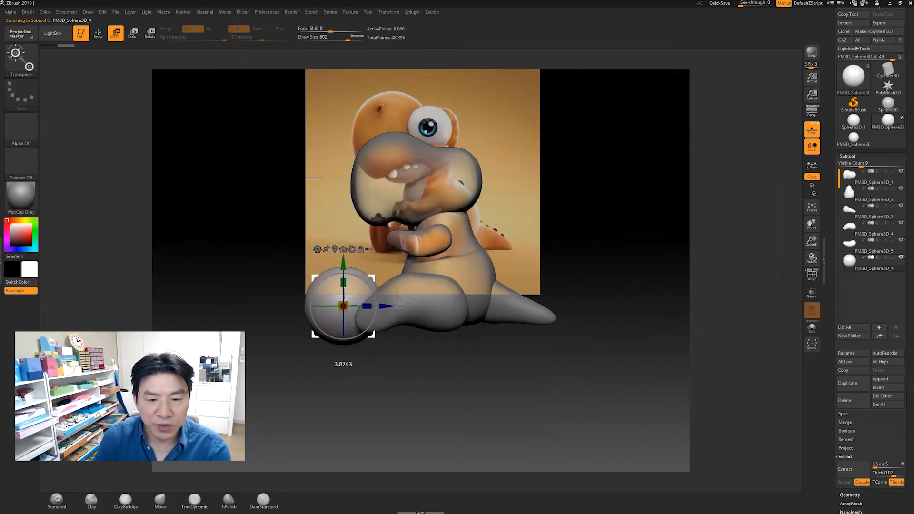
# Step: Flatten the sphere into a narrow, tilted oval foot and align it with the front end of the leg
pyautogui.keyDown('alt'); pyautogui.moveTo(404, 367); pyautogui.dragTo(468, 405); pyautogui.keyUp('alt')
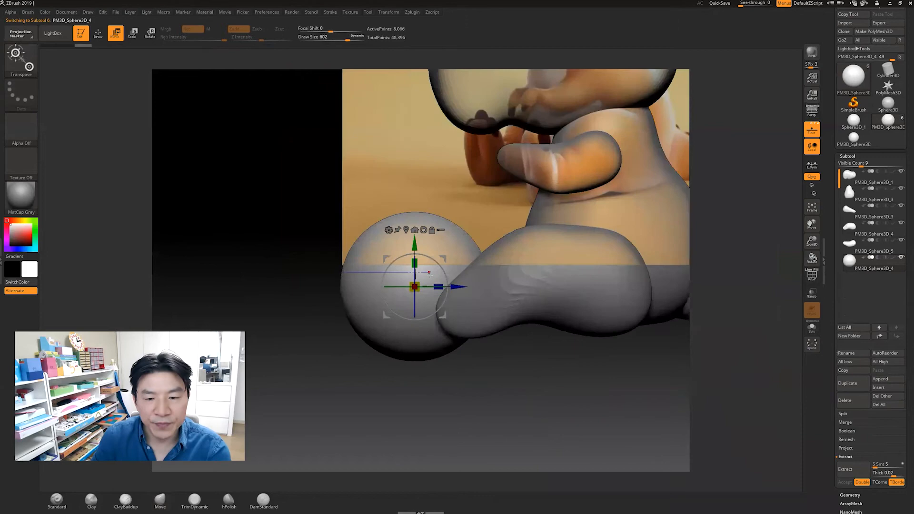
pyautogui.moveTo(439, 286); pyautogui.dragTo(388, 286)
pyautogui.moveTo(367, 373); pyautogui.dragTo(416, 376)
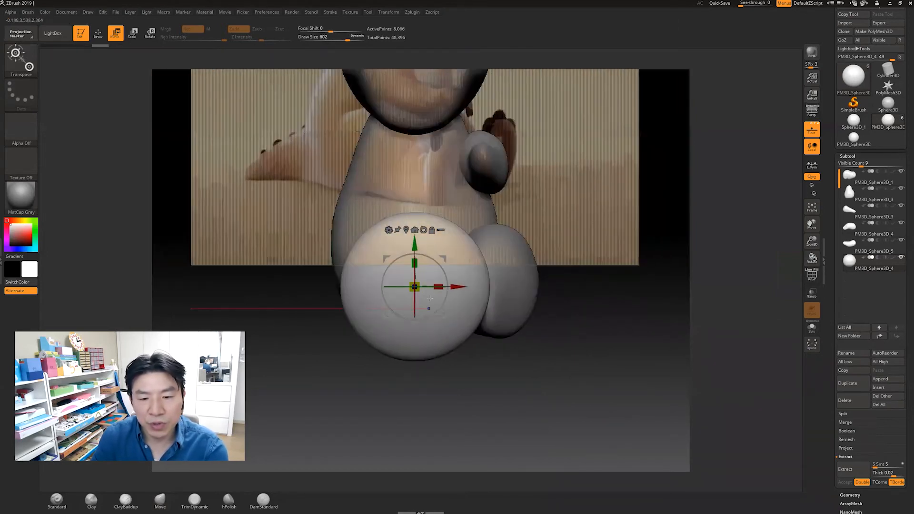
pyautogui.moveTo(438, 287); pyautogui.dragTo(503, 260)
pyautogui.moveTo(503, 228); pyautogui.dragTo(502, 241)
pyautogui.moveTo(575, 271)
pyautogui.mouseDown()
pyautogui.moveTo(524, 262)
pyautogui.moveTo(532, 254)
pyautogui.moveTo(563, 260)
pyautogui.mouseUp()
pyautogui.moveTo(549, 380); pyautogui.dragTo(516, 395)
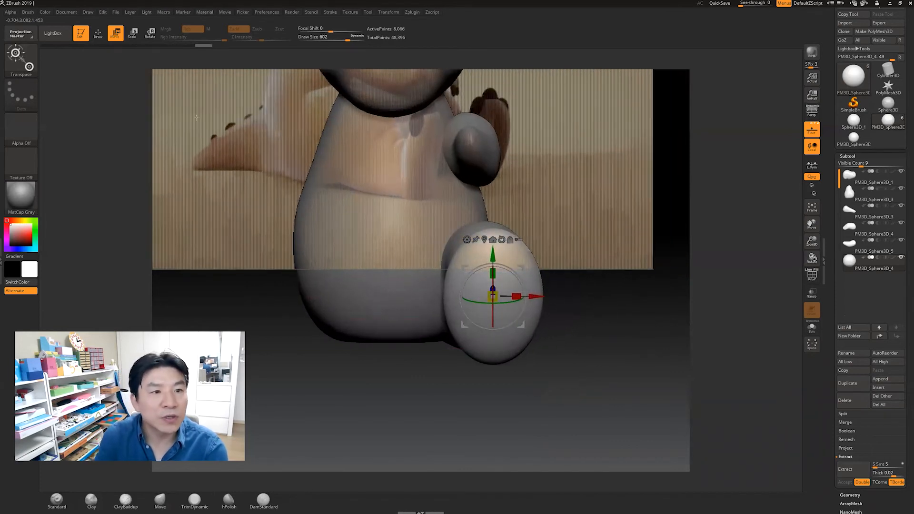
# Step: Reshape the foot's outline into a rounded block with the Move brush at a draw size of about 250
pyautogui.click(102, 33)
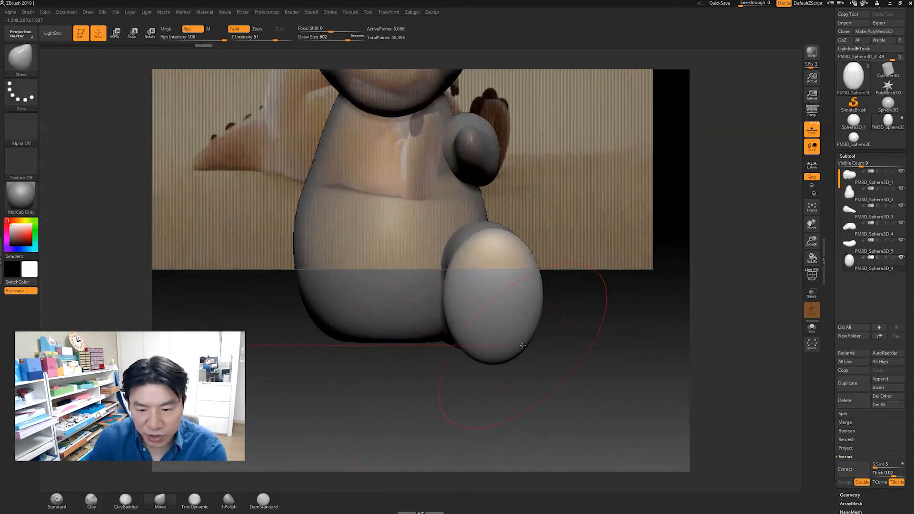
pyautogui.press('[')
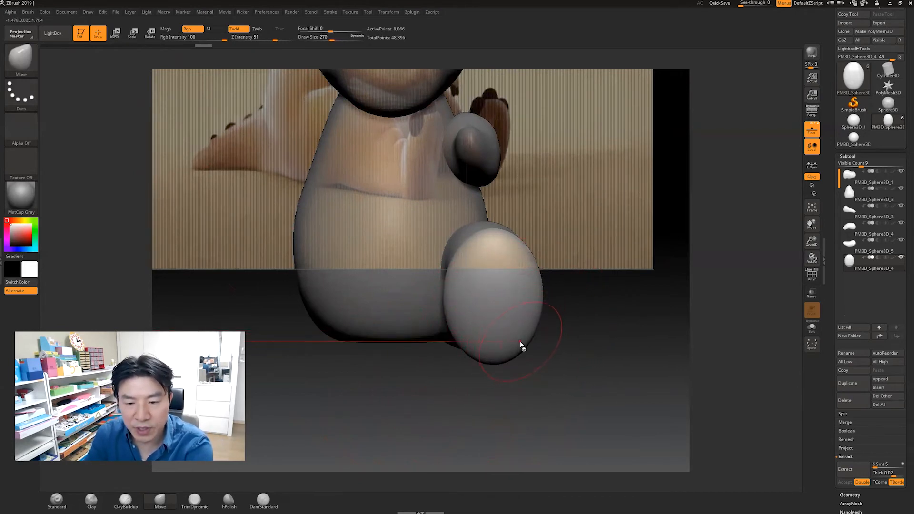
pyautogui.press('[')
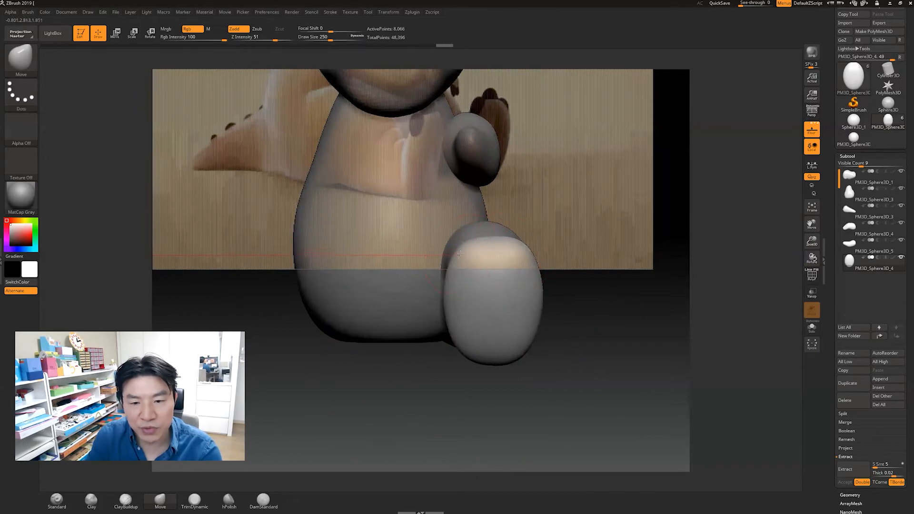
pyautogui.moveTo(568, 296); pyautogui.dragTo(536, 271)
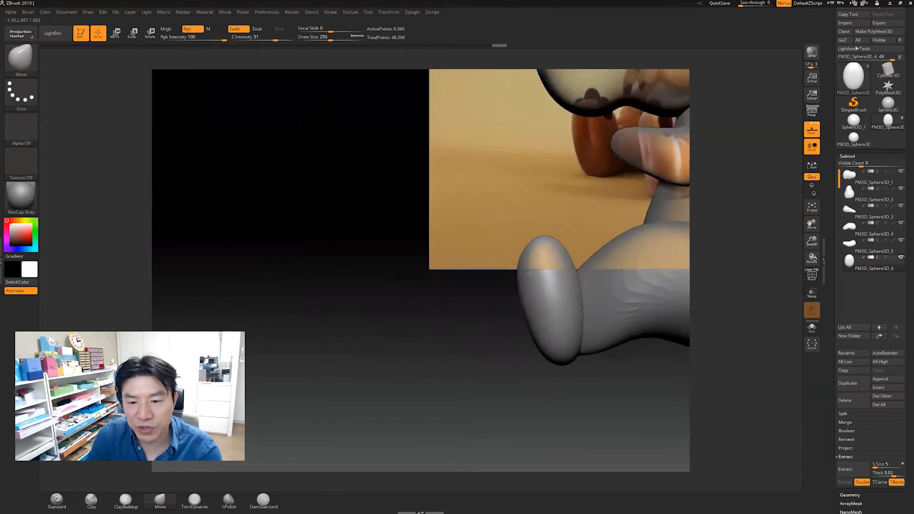
pyautogui.moveTo(546, 354); pyautogui.dragTo(508, 342)
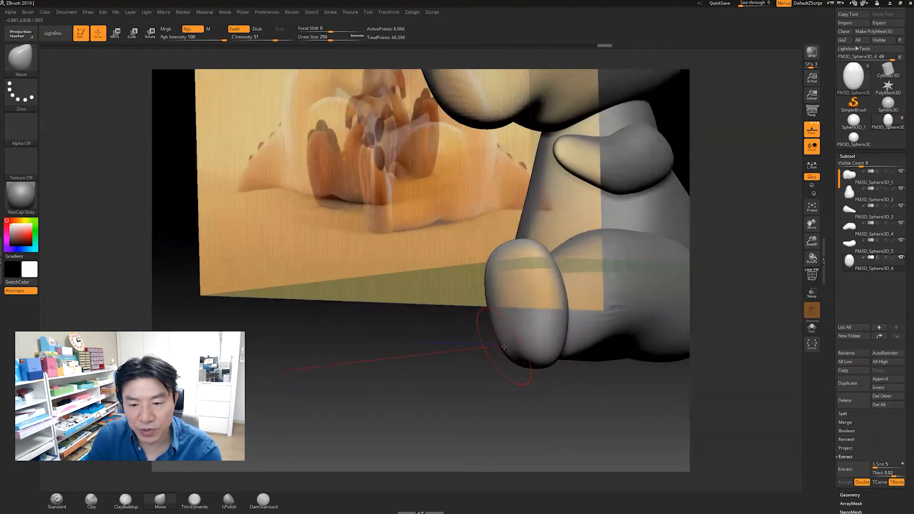
pyautogui.moveTo(530, 342); pyautogui.dragTo(553, 283)
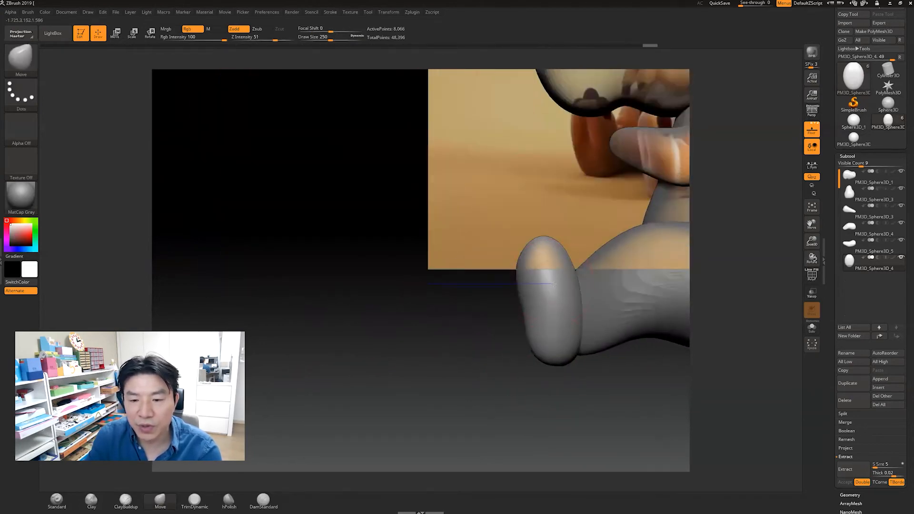
# Step: Reshape the ankle end of the leg with the Move brush to fit it against the foot
pyautogui.moveTo(578, 355); pyautogui.dragTo(445, 342)
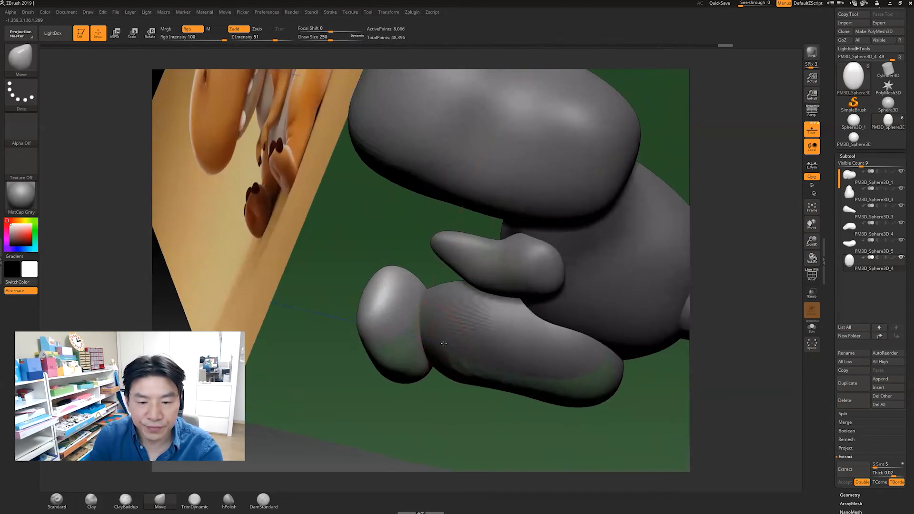
pyautogui.keyDown('alt'); pyautogui.click(443, 344); pyautogui.keyUp('alt')
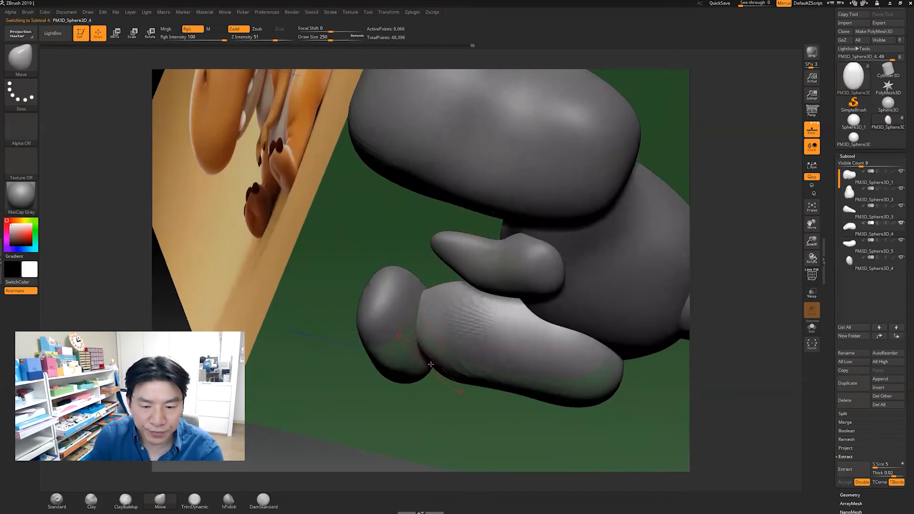
pyautogui.press('shift')
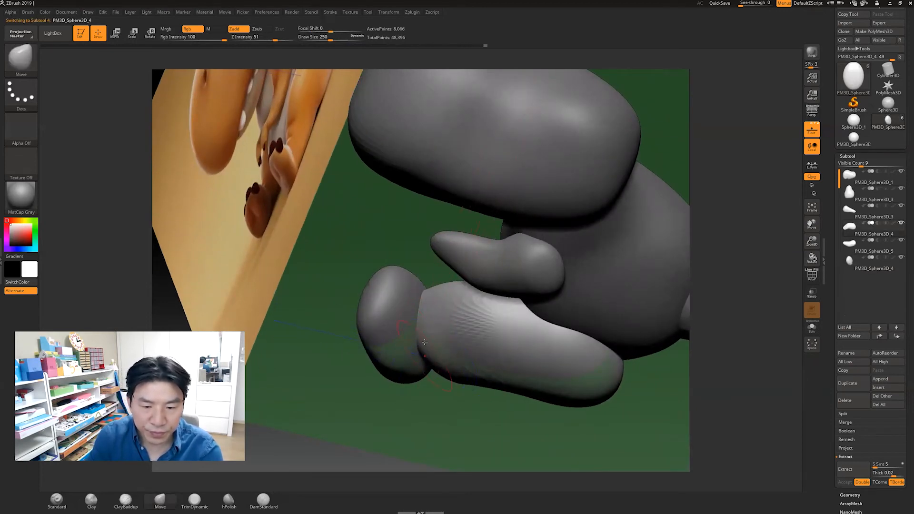
pyautogui.moveTo(426, 352); pyautogui.dragTo(436, 387, button='right')
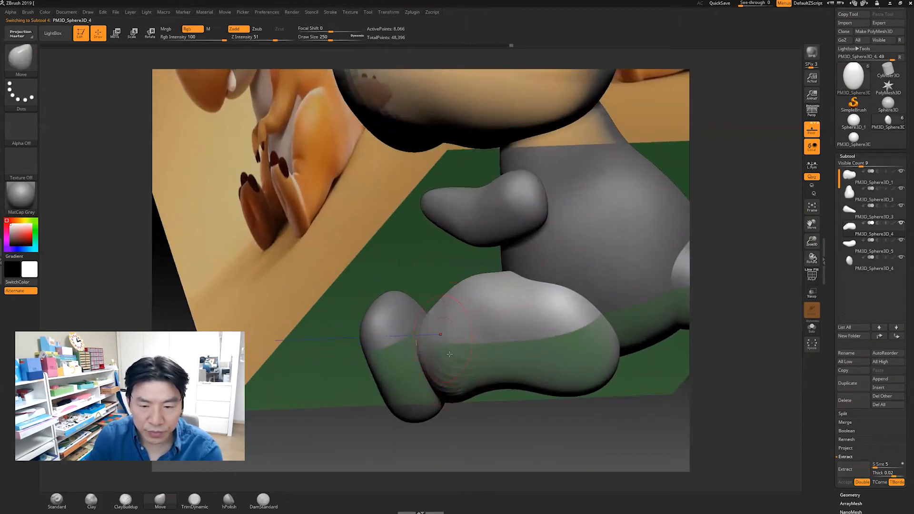
pyautogui.moveTo(481, 424)
pyautogui.mouseDown(button='right')
pyautogui.moveTo(491, 423)
pyautogui.moveTo(399, 434)
pyautogui.moveTo(474, 430)
pyautogui.moveTo(457, 432)
pyautogui.mouseUp(button='right')
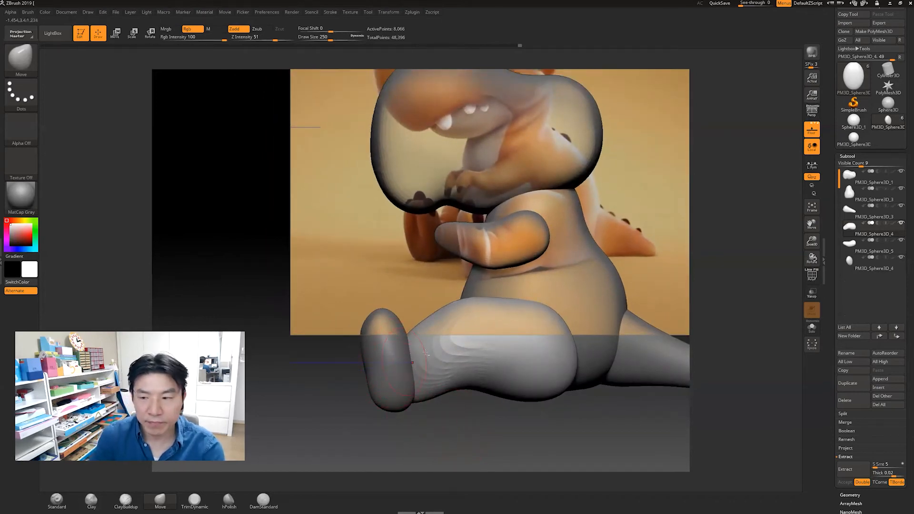
# Step: Select the foot subtool and examine its tilt and fit against the leg from the side
pyautogui.click(855, 264)
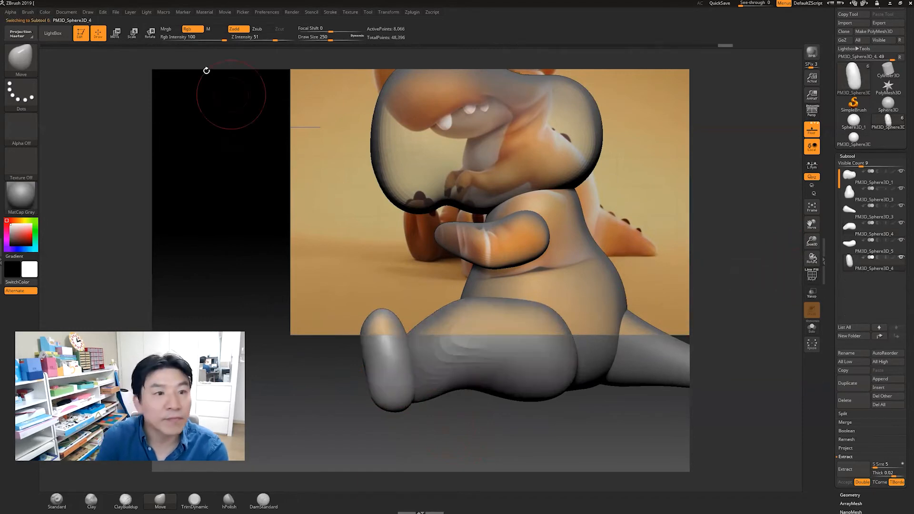
pyautogui.click(119, 37)
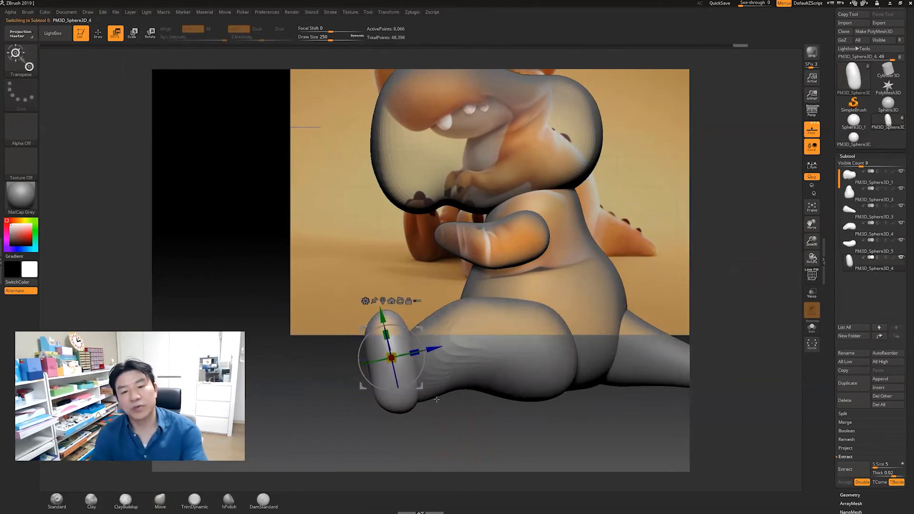
pyautogui.moveTo(504, 429)
pyautogui.mouseDown()
pyautogui.moveTo(492, 437)
pyautogui.moveTo(471, 429)
pyautogui.moveTo(495, 438)
pyautogui.moveTo(471, 437)
pyautogui.moveTo(503, 412)
pyautogui.mouseUp()
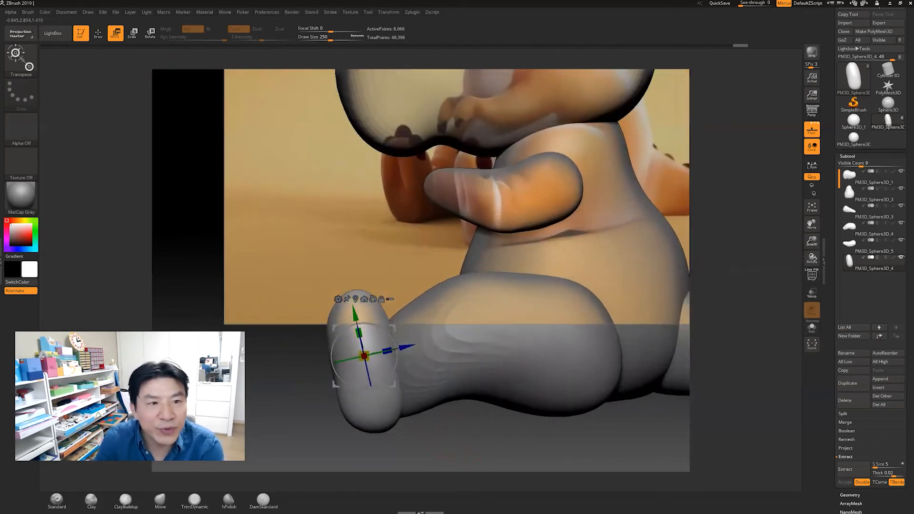
pyautogui.click(99, 33)
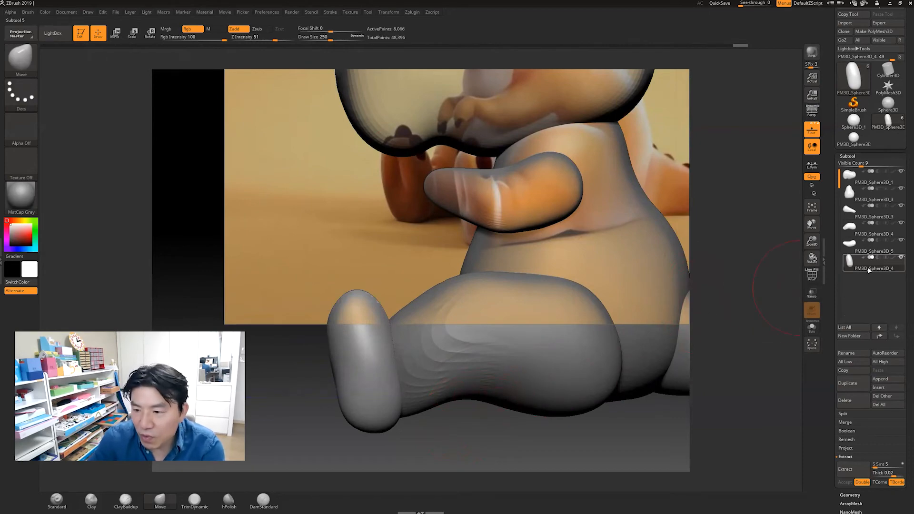
pyautogui.moveTo(862, 270)
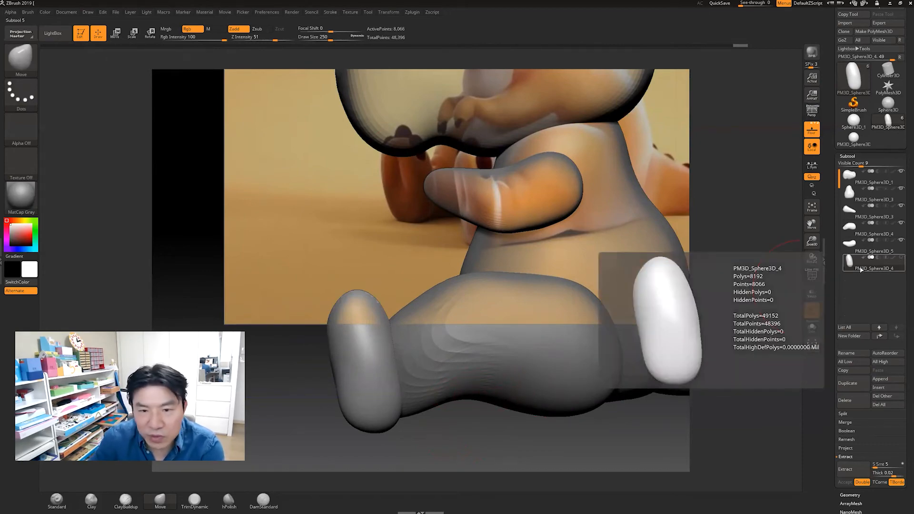
pyautogui.moveTo(500, 431); pyautogui.dragTo(532, 402)
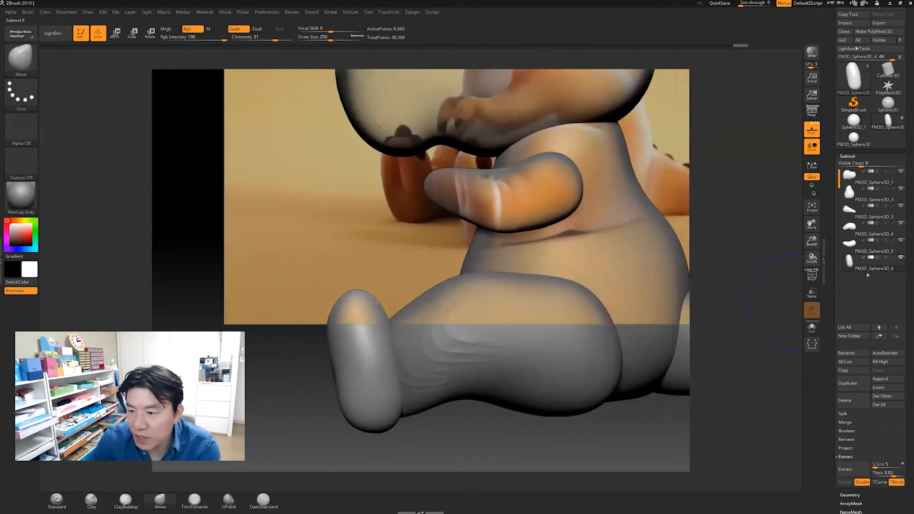
# Step: Duplicate the foot subtool and move, shrink and rotate one copy to the front end of the arm as a hand
pyautogui.click(851, 384)
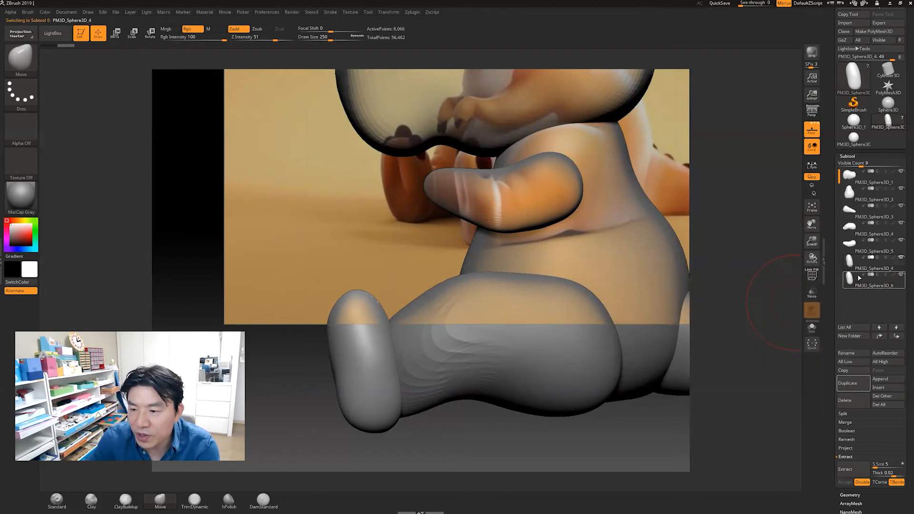
pyautogui.press('w')
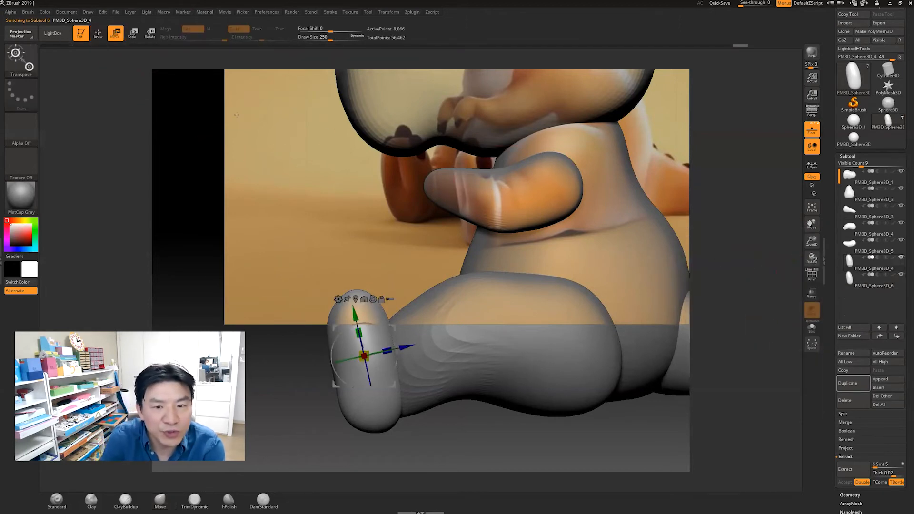
pyautogui.moveTo(374, 324); pyautogui.dragTo(419, 296)
pyautogui.moveTo(399, 188); pyautogui.dragTo(393, 175)
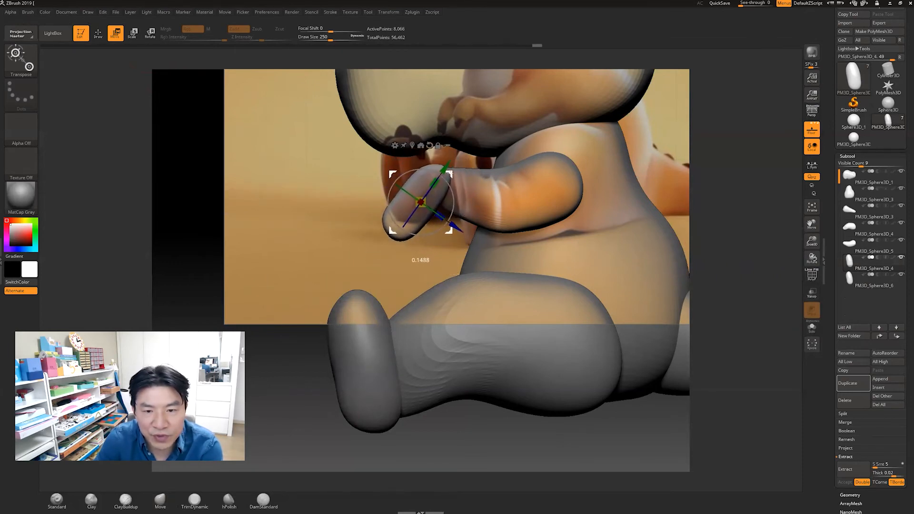
# Step: Align the hand with the arm's end from the front, side and below, adjusting its sideways offset and height
pyautogui.moveTo(464, 449); pyautogui.dragTo(493, 437)
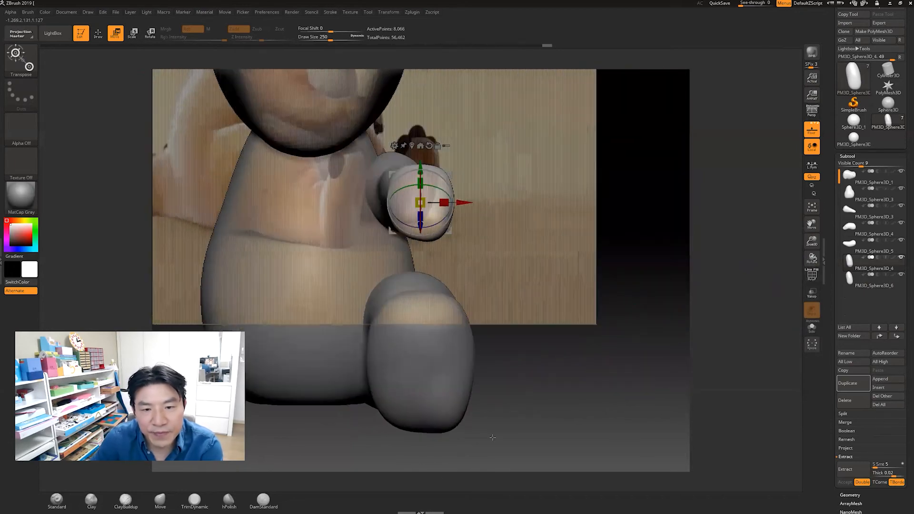
pyautogui.moveTo(466, 205); pyautogui.dragTo(455, 203)
pyautogui.moveTo(503, 321); pyautogui.dragTo(381, 315)
pyautogui.moveTo(328, 183); pyautogui.dragTo(440, 177)
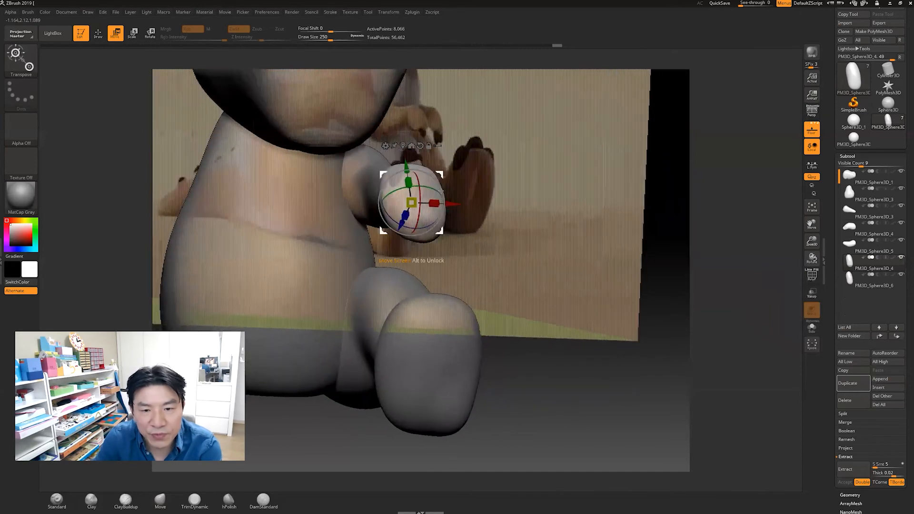
pyautogui.moveTo(490, 303); pyautogui.dragTo(501, 406)
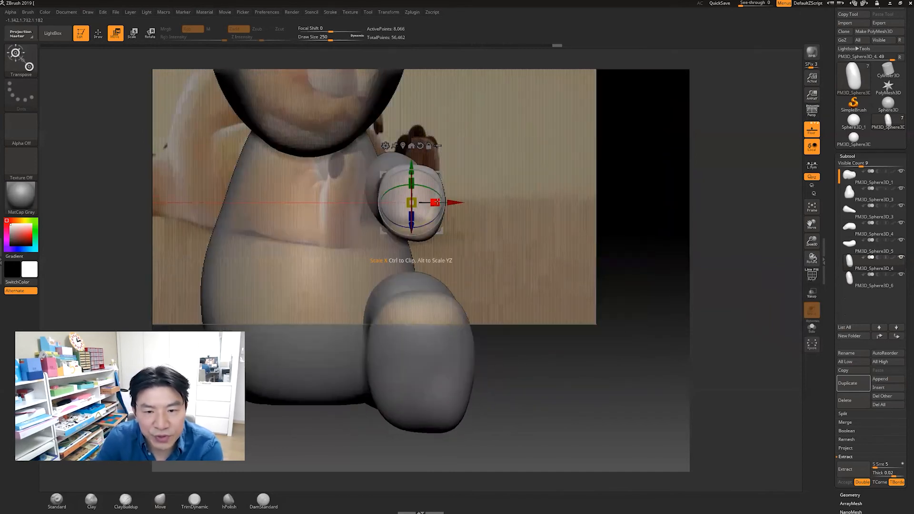
pyautogui.moveTo(490, 349); pyautogui.dragTo(381, 343)
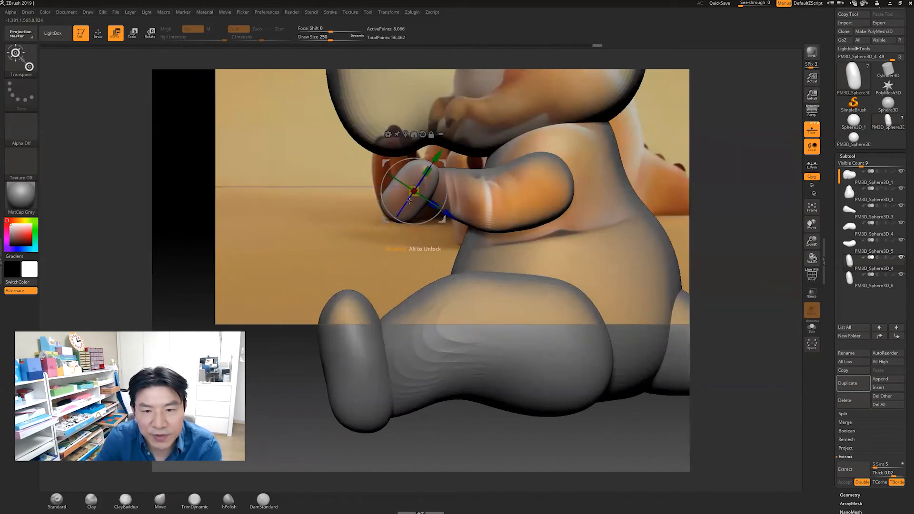
pyautogui.moveTo(346, 257); pyautogui.dragTo(370, 254)
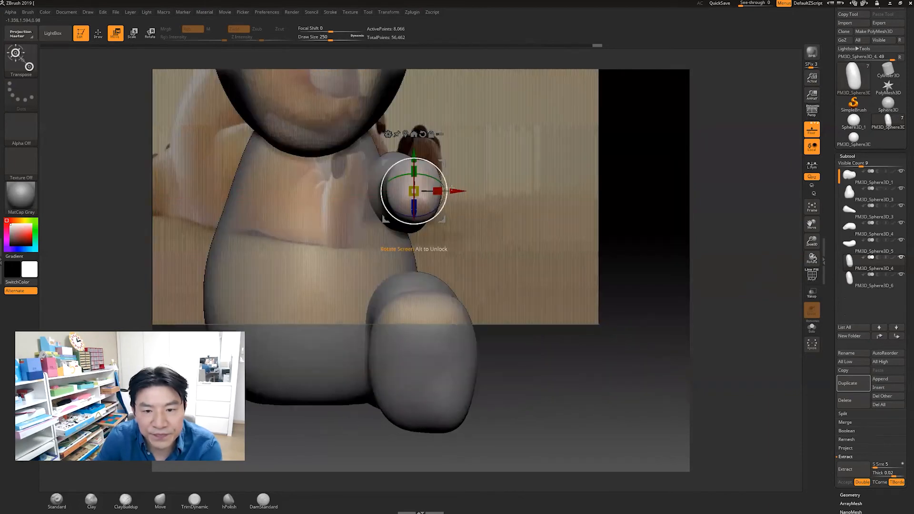
pyautogui.moveTo(474, 214); pyautogui.dragTo(442, 206)
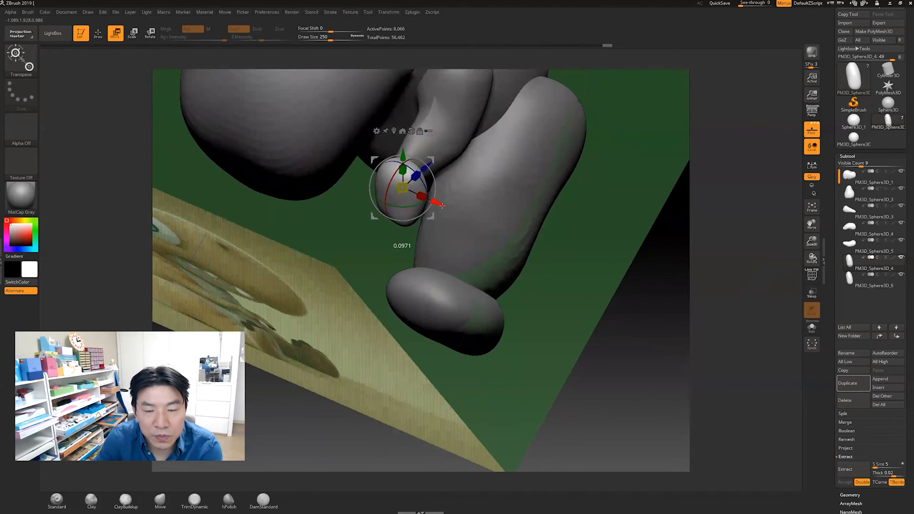
pyautogui.moveTo(560, 311); pyautogui.dragTo(543, 289)
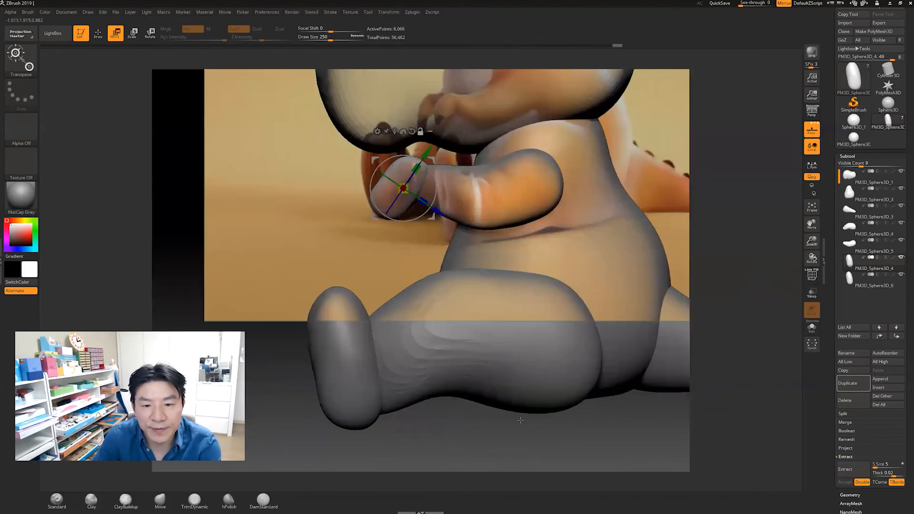
# Step: Round and smooth the hand's shape against the wrist with the Move brush at a draw size of about 170
pyautogui.keyDown('alt'); pyautogui.moveTo(520, 429); pyautogui.dragTo(496, 270); pyautogui.keyUp('alt')
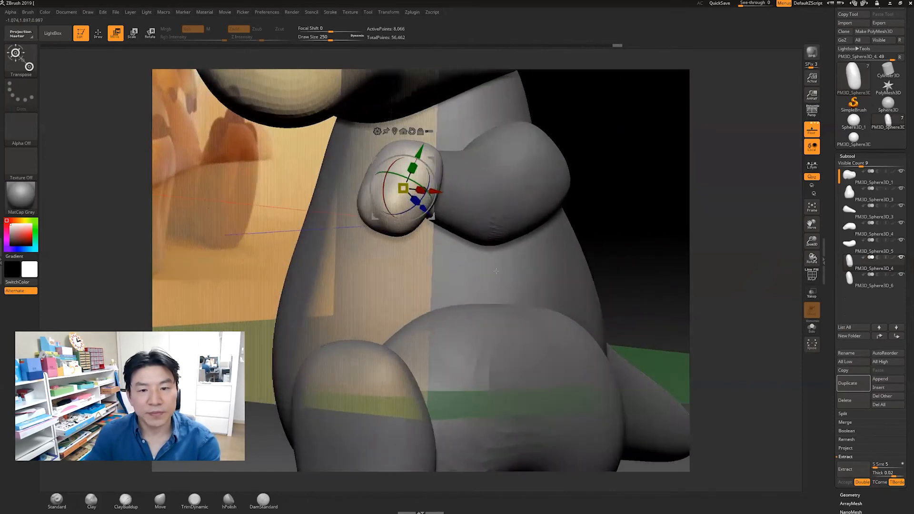
pyautogui.keyDown('ctrl'); pyautogui.moveTo(357, 178); pyautogui.dragTo(410, 170, button='right'); pyautogui.keyUp('ctrl')
pyautogui.click(99, 35)
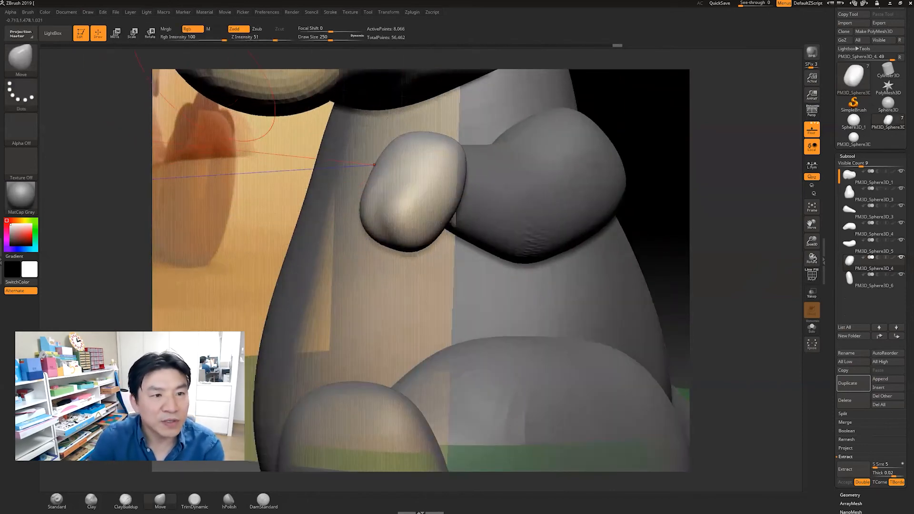
pyautogui.press('[')
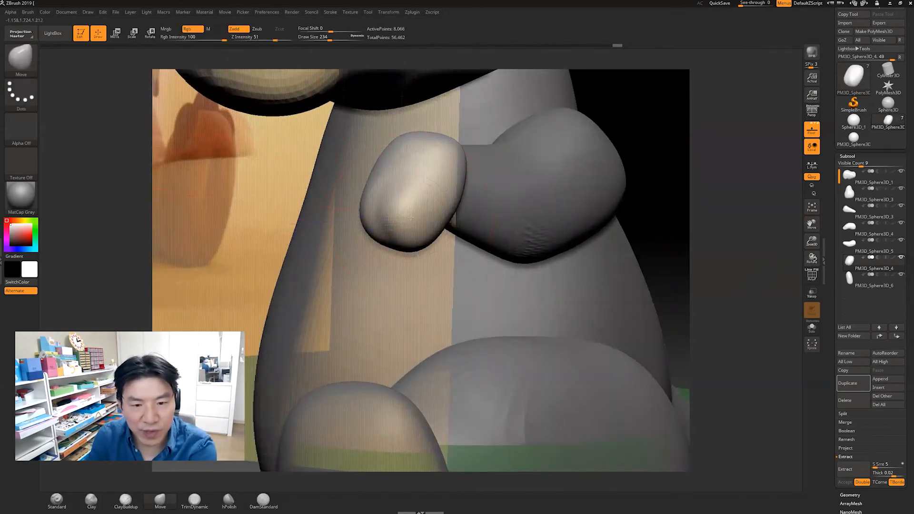
pyautogui.moveTo(411, 232); pyautogui.dragTo(399, 184, button='right')
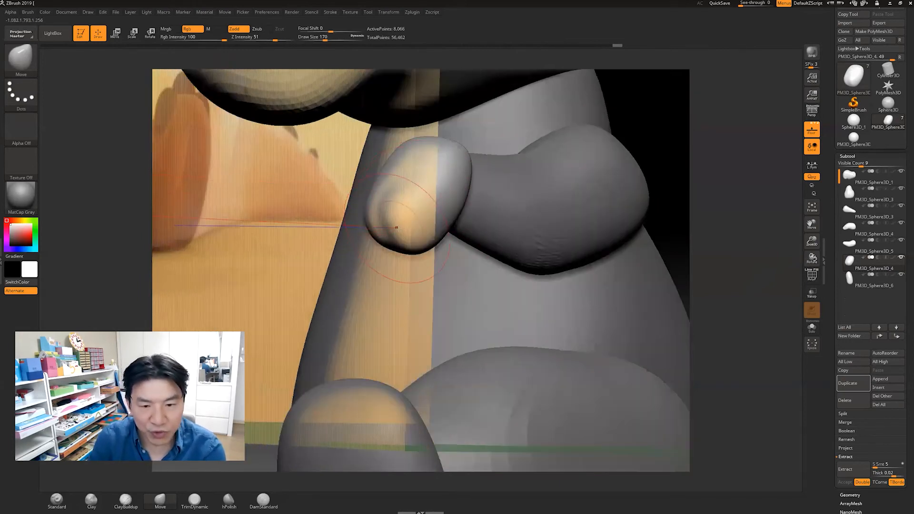
pyautogui.moveTo(412, 230)
pyautogui.keyDown('shift'); pyautogui.mouseDown()
pyautogui.moveTo(384, 234)
pyautogui.moveTo(405, 248)
pyautogui.moveTo(376, 211)
pyautogui.moveTo(426, 143)
pyautogui.moveTo(468, 190)
pyautogui.mouseUp(); pyautogui.keyUp('shift')
pyautogui.moveTo(639, 106)
pyautogui.mouseDown()
pyautogui.moveTo(505, 138)
pyautogui.moveTo(438, 115)
pyautogui.moveTo(469, 157)
pyautogui.mouseUp()
pyautogui.moveTo(576, 401)
pyautogui.keyDown('alt'); pyautogui.mouseDown()
pyautogui.moveTo(562, 395)
pyautogui.moveTo(541, 361)
pyautogui.moveTo(533, 325)
pyautogui.moveTo(542, 431)
pyautogui.moveTo(587, 386)
pyautogui.moveTo(621, 396)
pyautogui.moveTo(638, 384)
pyautogui.moveTo(633, 415)
pyautogui.moveTo(584, 414)
pyautogui.moveTo(600, 398)
pyautogui.mouseUp(); pyautogui.keyUp('alt')
pyautogui.press('shift')
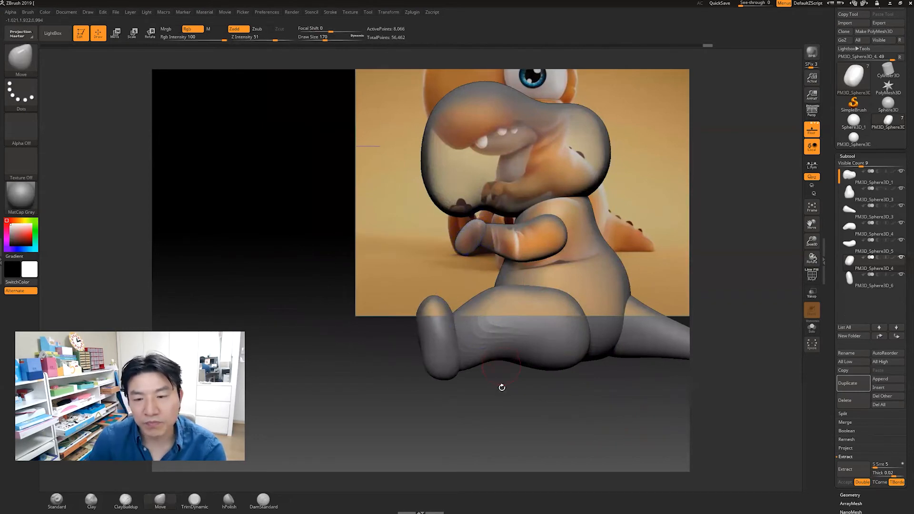
# Step: Append the PM3D_Sphere3D_2 sphere as a new subtool and make it the active one
pyautogui.moveTo(523, 416); pyautogui.dragTo(652, 293)
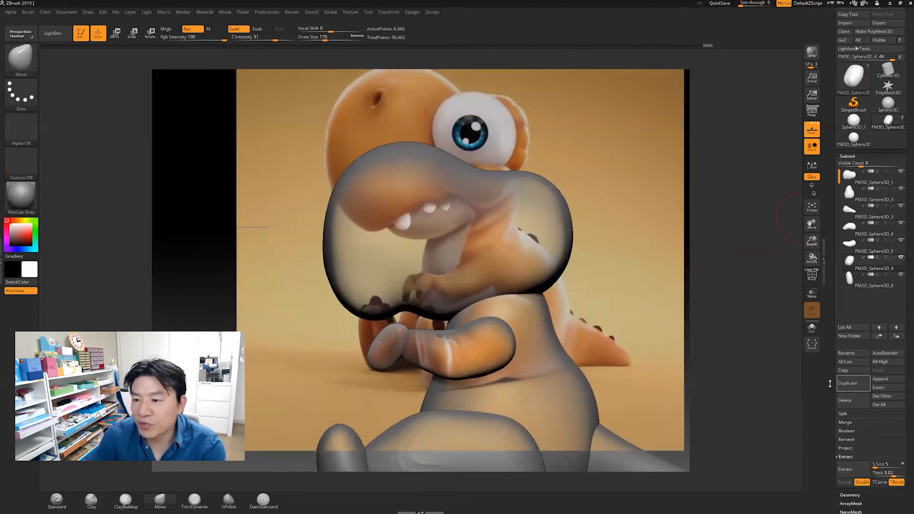
pyautogui.click(885, 380)
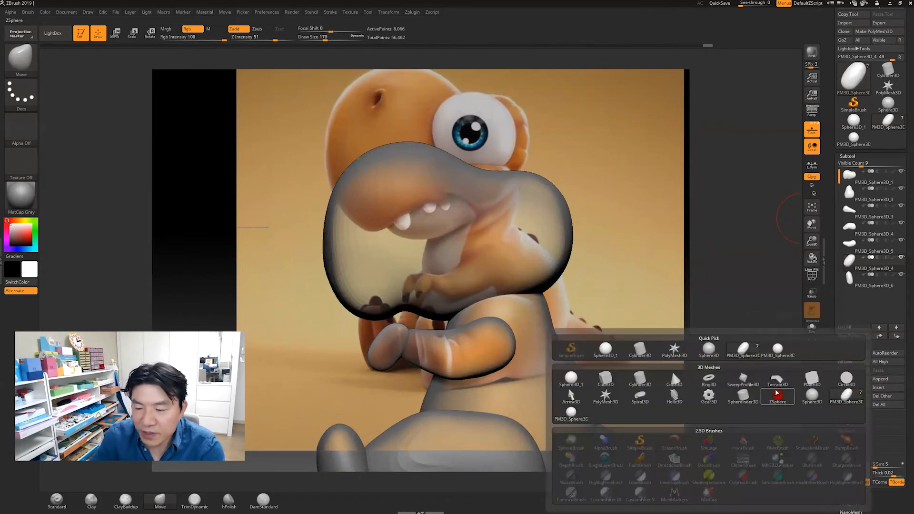
pyautogui.moveTo(778, 355)
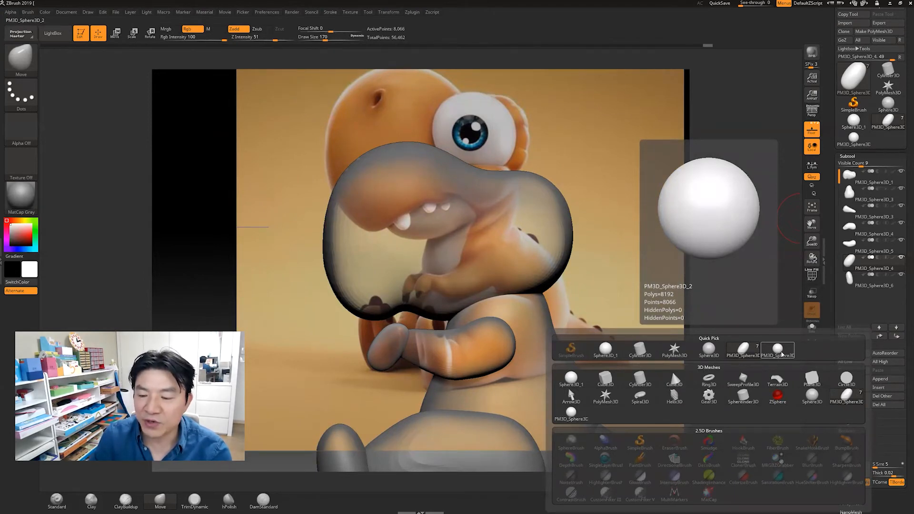
pyautogui.click(782, 353)
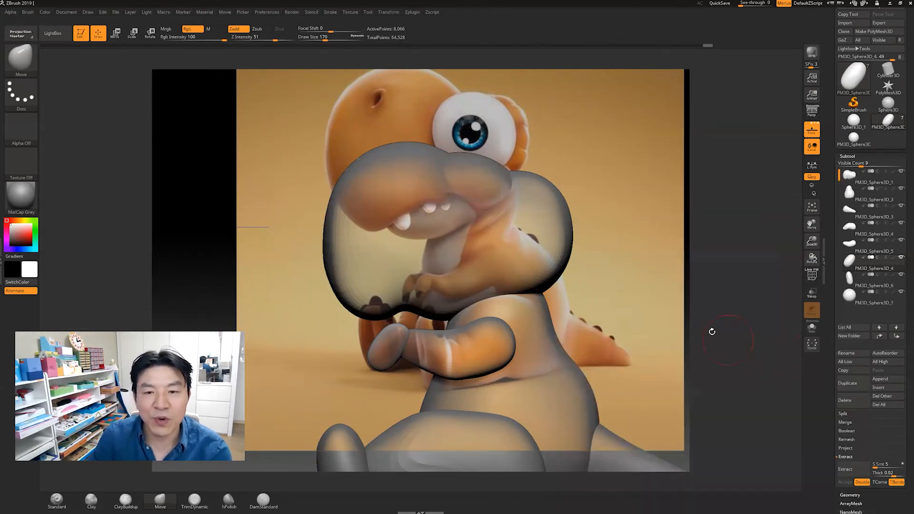
pyautogui.click(868, 308)
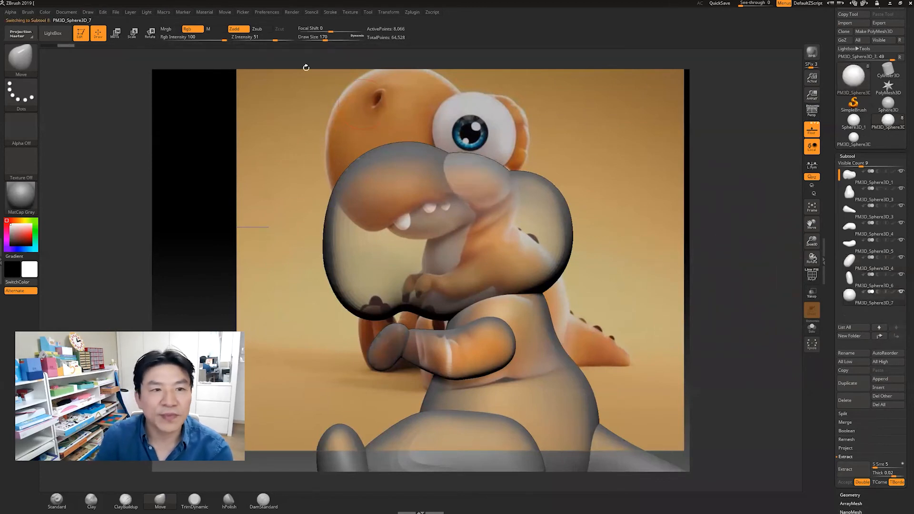
# Step: Position the new sphere as an eye on one side of the head, near its upper rear bulge
pyautogui.click(116, 32)
pyautogui.moveTo(430, 200); pyautogui.dragTo(434, 204)
pyautogui.keyDown('shift'); pyautogui.moveTo(723, 204); pyautogui.dragTo(753, 215); pyautogui.keyUp('shift')
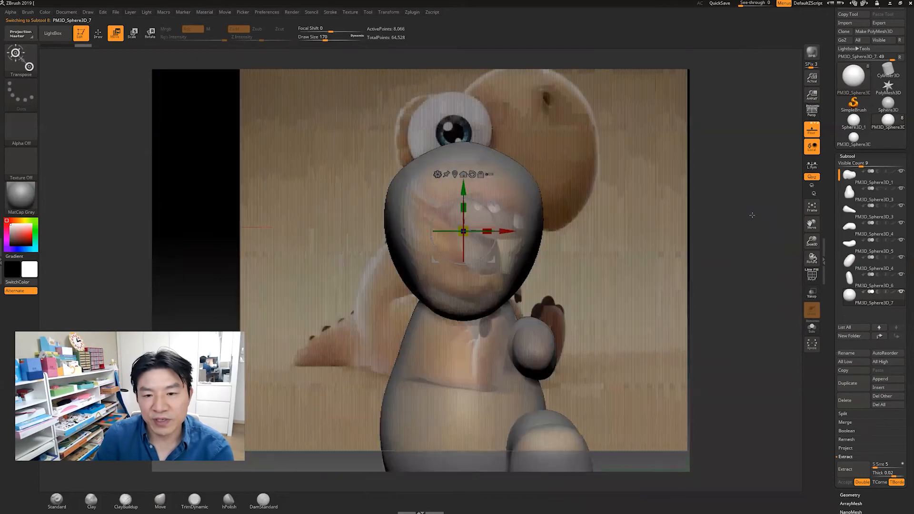
pyautogui.moveTo(510, 232); pyautogui.dragTo(489, 212)
pyautogui.moveTo(737, 227); pyautogui.dragTo(700, 223)
pyautogui.moveTo(542, 176); pyautogui.dragTo(561, 178)
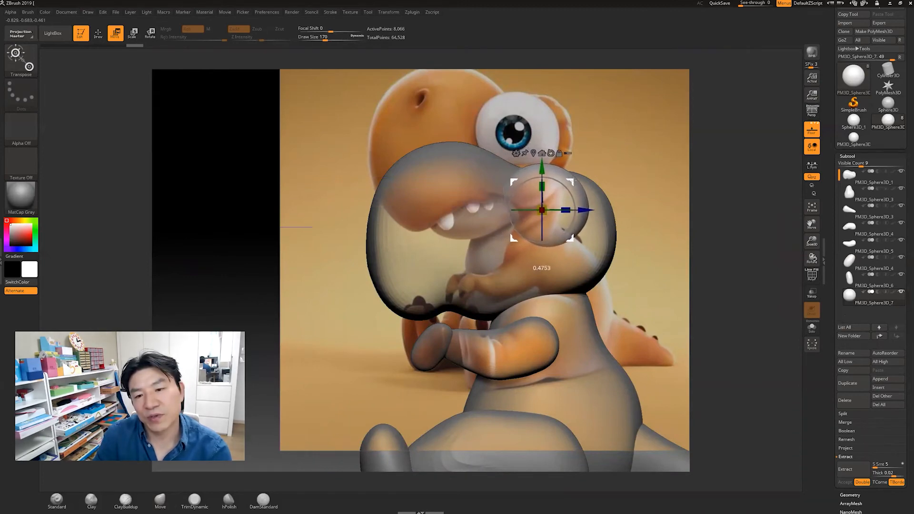
pyautogui.moveTo(726, 209)
pyautogui.mouseDown()
pyautogui.moveTo(693, 252)
pyautogui.moveTo(716, 207)
pyautogui.mouseUp()
pyautogui.moveTo(542, 210); pyautogui.dragTo(543, 208)
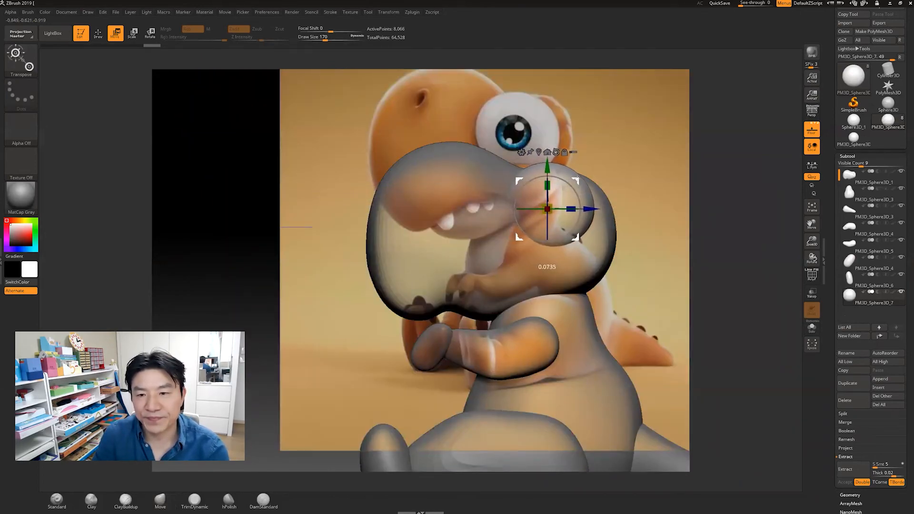
# Step: Turn on perspective and check the eye sphere's placement on the head from an angled view
pyautogui.moveTo(714, 229); pyautogui.dragTo(601, 296)
pyautogui.press('p')
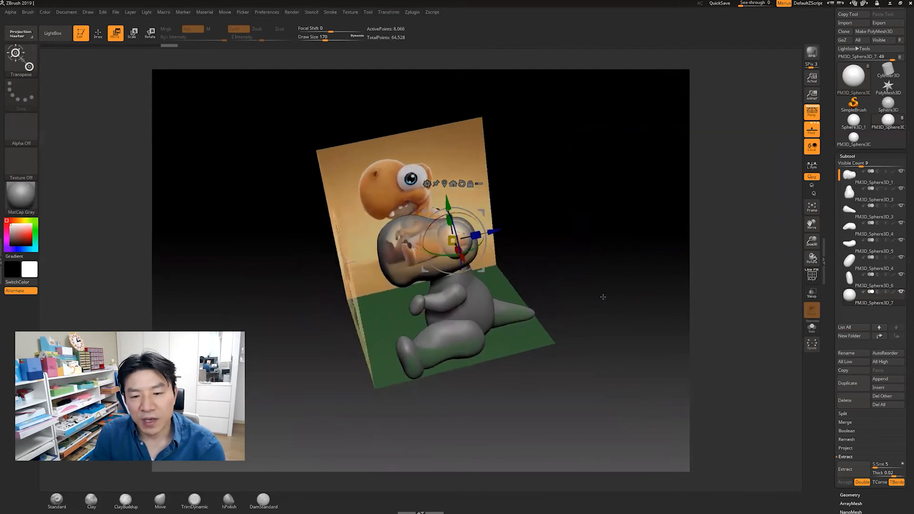
pyautogui.moveTo(587, 263); pyautogui.dragTo(397, 255)
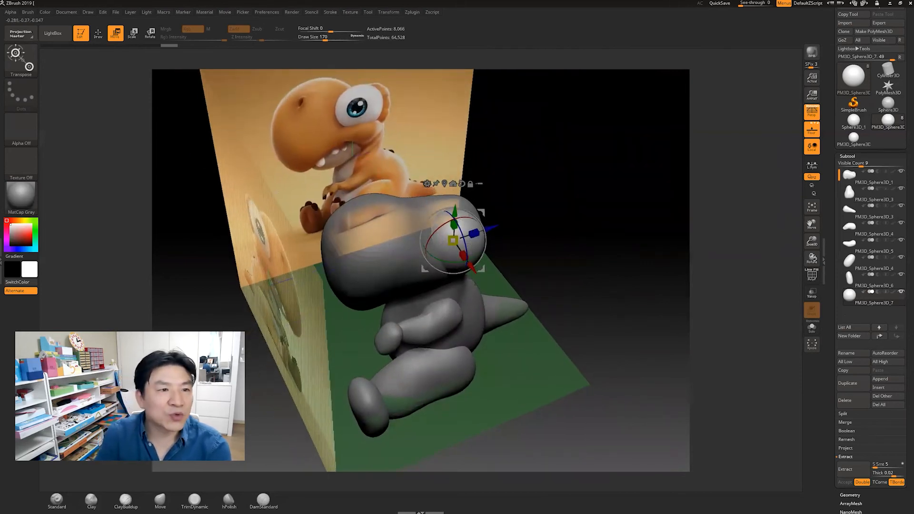
# Step: Mirror the eye sphere across the X axis with SubTool Master, merging both eyes into one subtool
pyautogui.click(101, 37)
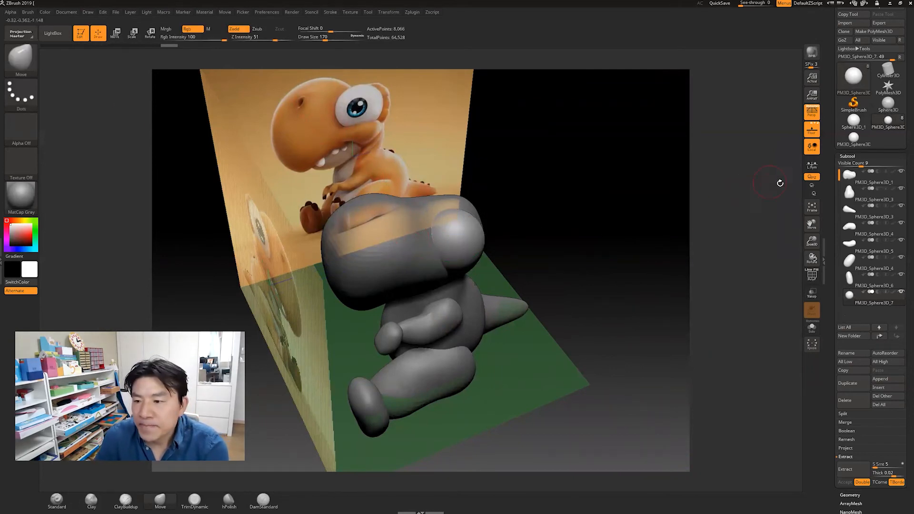
pyautogui.click(412, 13)
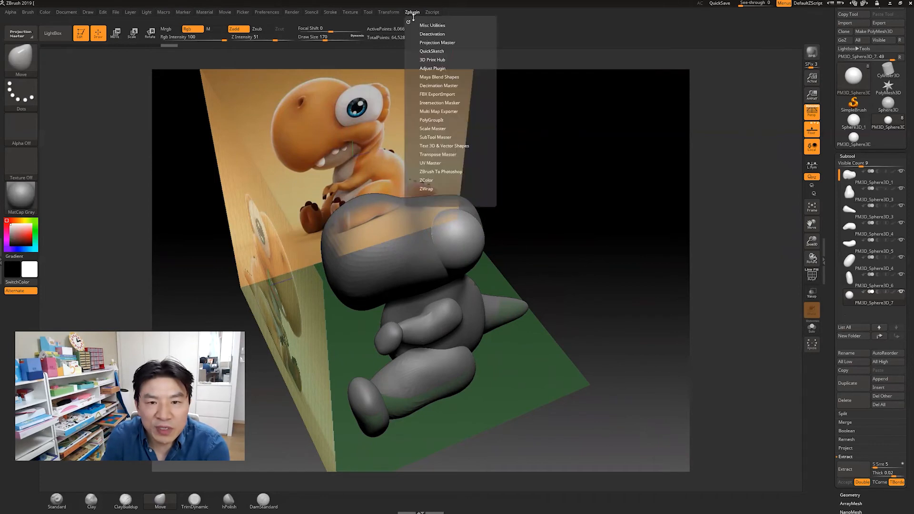
pyautogui.click(425, 137)
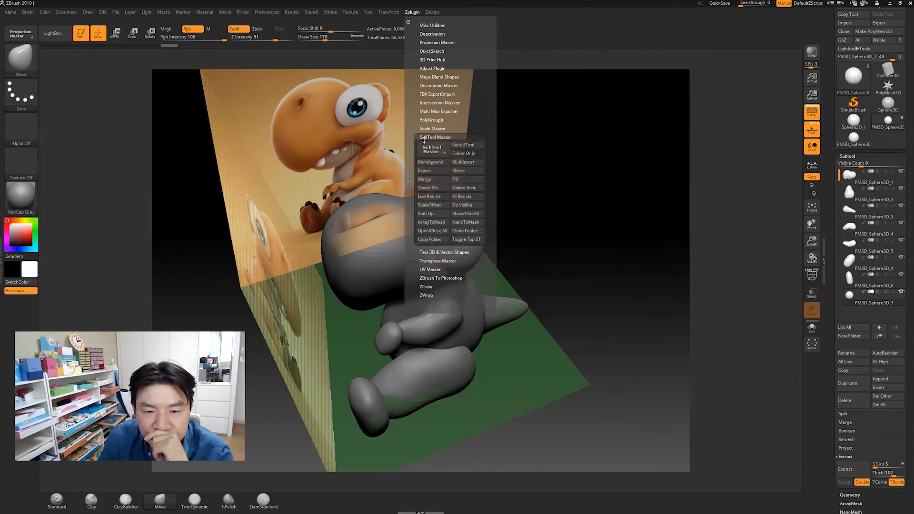
pyautogui.click(467, 172)
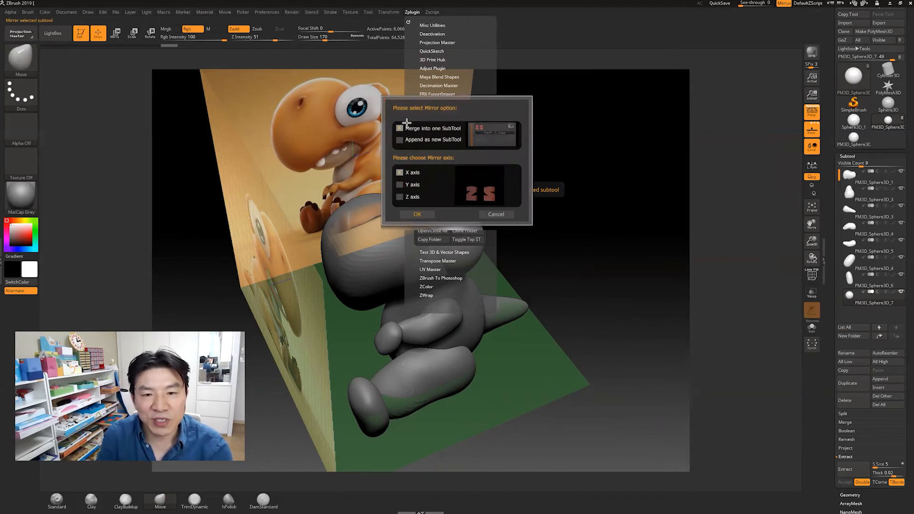
pyautogui.click(418, 213)
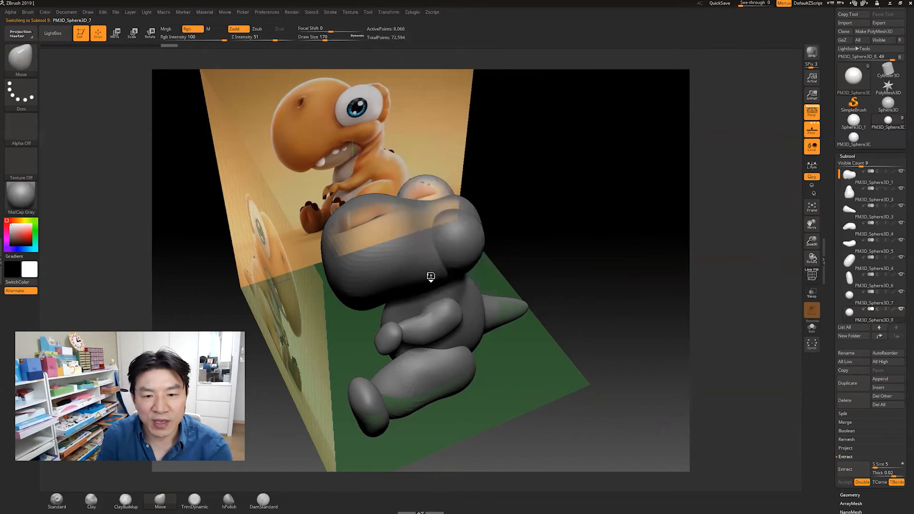
pyautogui.moveTo(546, 236); pyautogui.dragTo(551, 199)
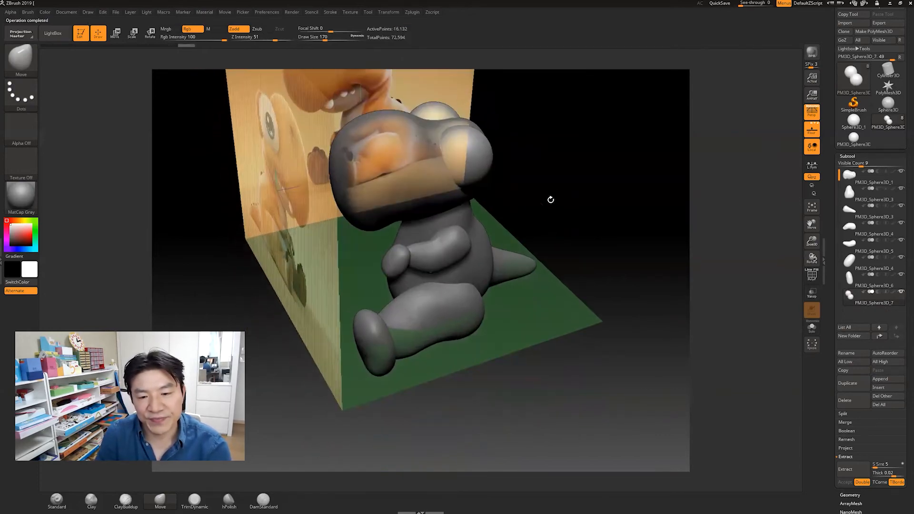
# Step: Merge the hand subtool into the arm subtool directly above it with MergeDown, accepting that the operation is not undoable
pyautogui.keyDown('alt'); pyautogui.click(446, 252); pyautogui.keyUp('alt')
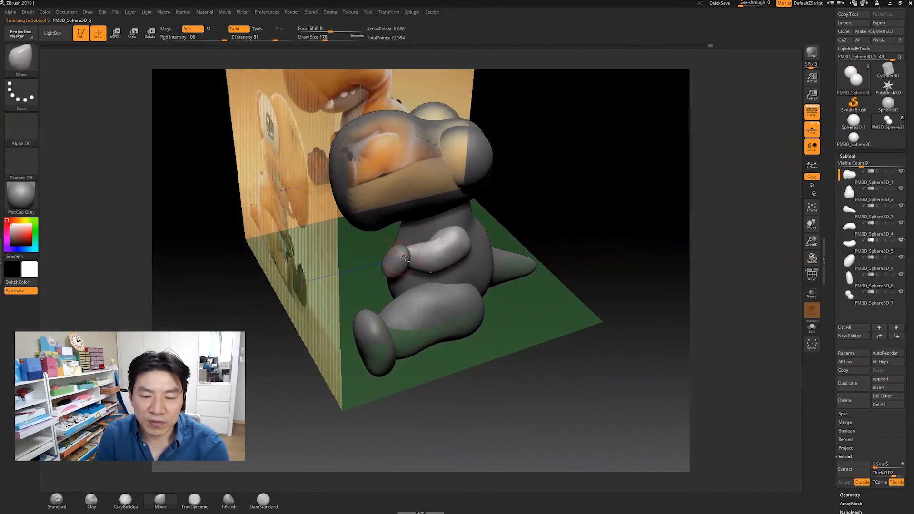
pyautogui.moveTo(541, 198)
pyautogui.mouseDown()
pyautogui.moveTo(556, 204)
pyautogui.moveTo(544, 208)
pyautogui.mouseUp()
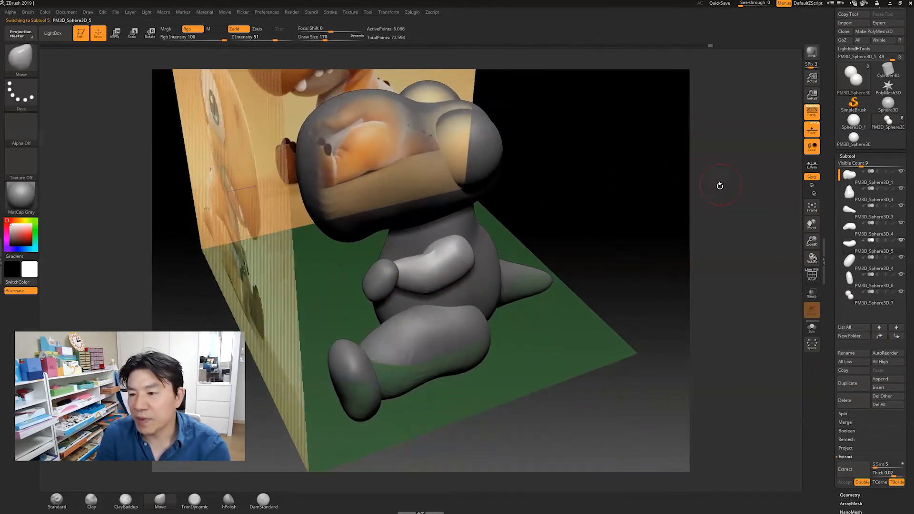
pyautogui.moveTo(855, 267)
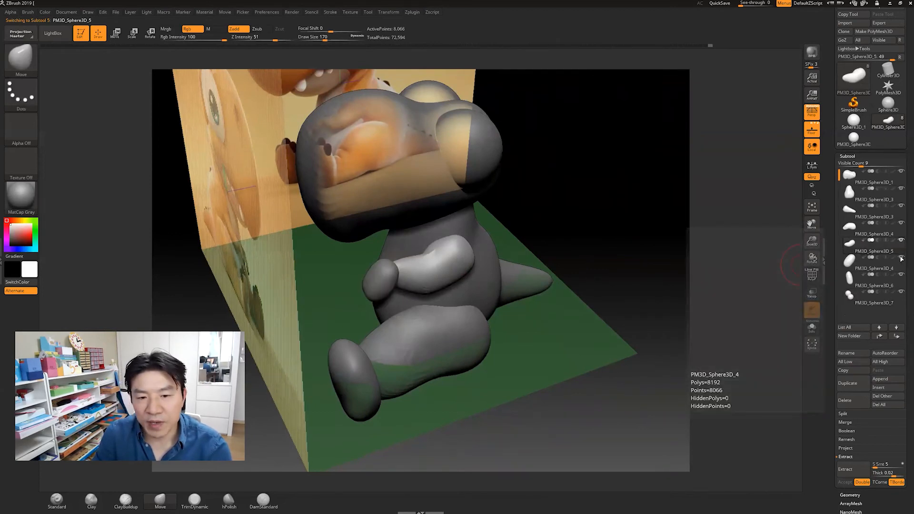
pyautogui.click(864, 251)
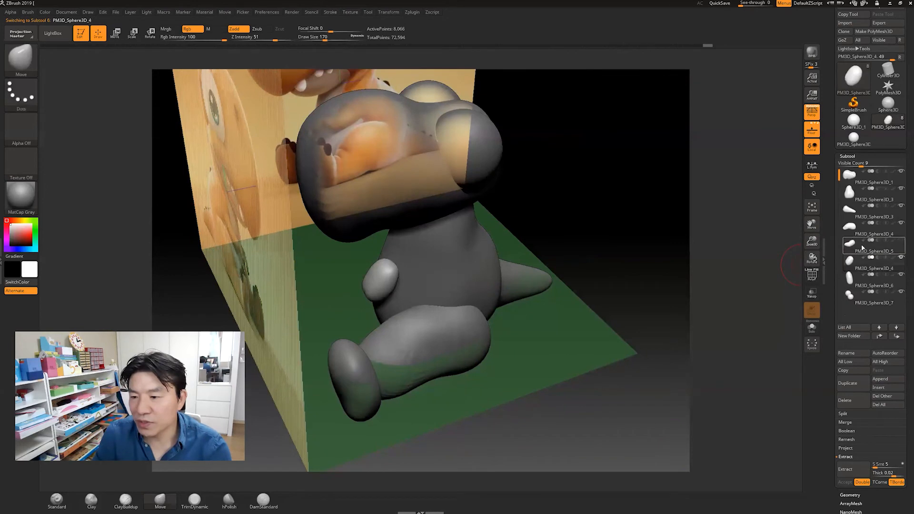
pyautogui.moveTo(861, 265)
pyautogui.moveTo(861, 247)
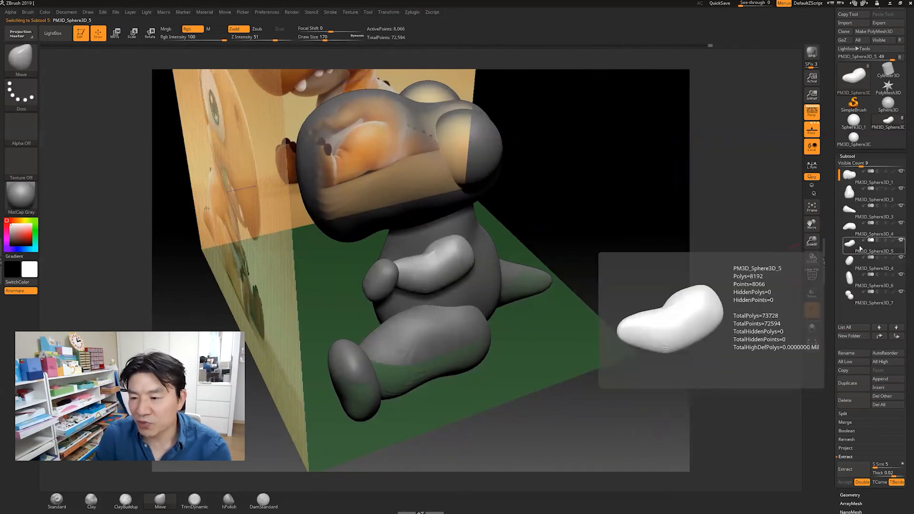
pyautogui.click(863, 258)
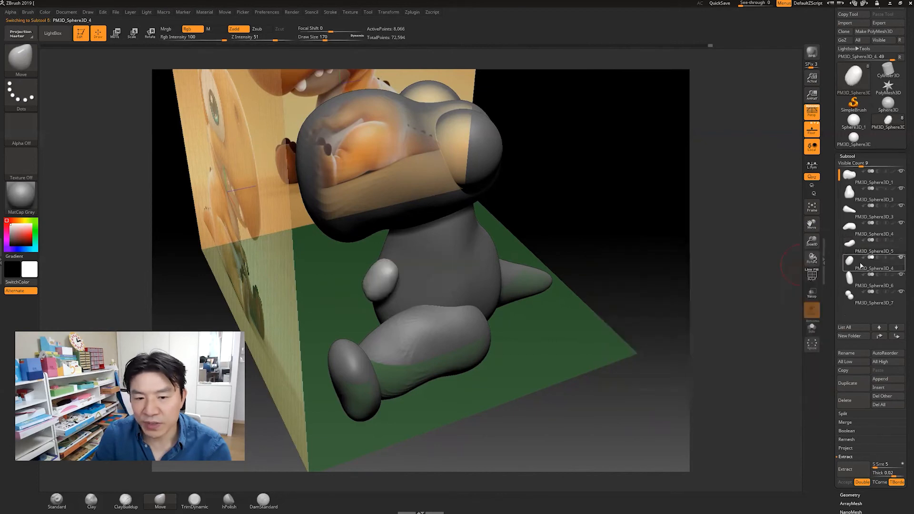
pyautogui.click(862, 244)
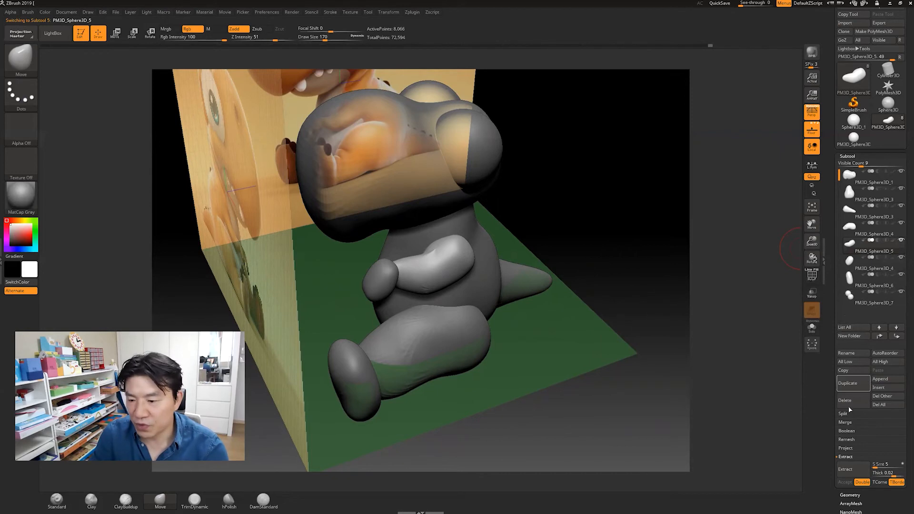
pyautogui.click(845, 424)
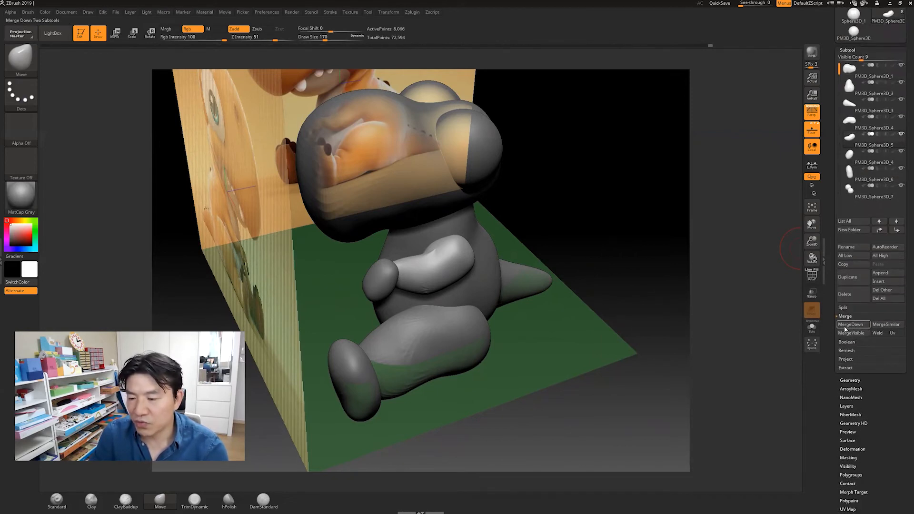
pyautogui.click(855, 161)
pyautogui.click(855, 141)
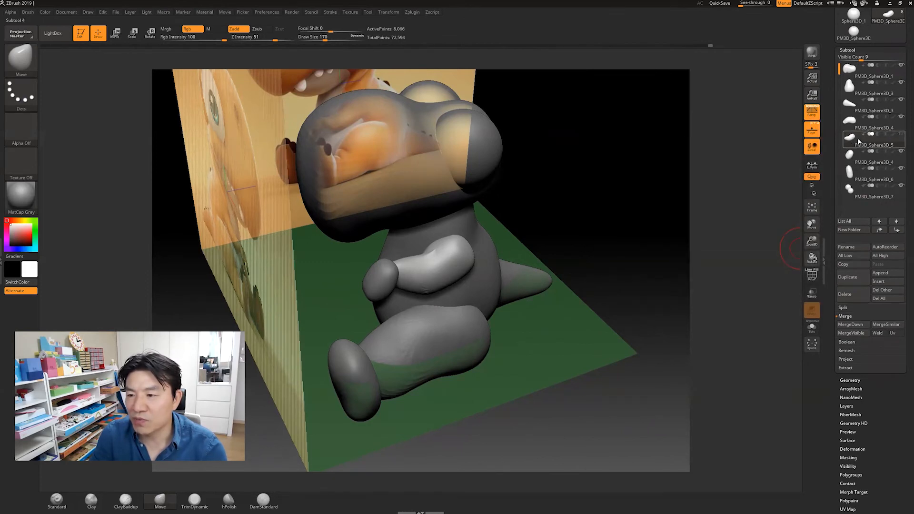
pyautogui.click(852, 325)
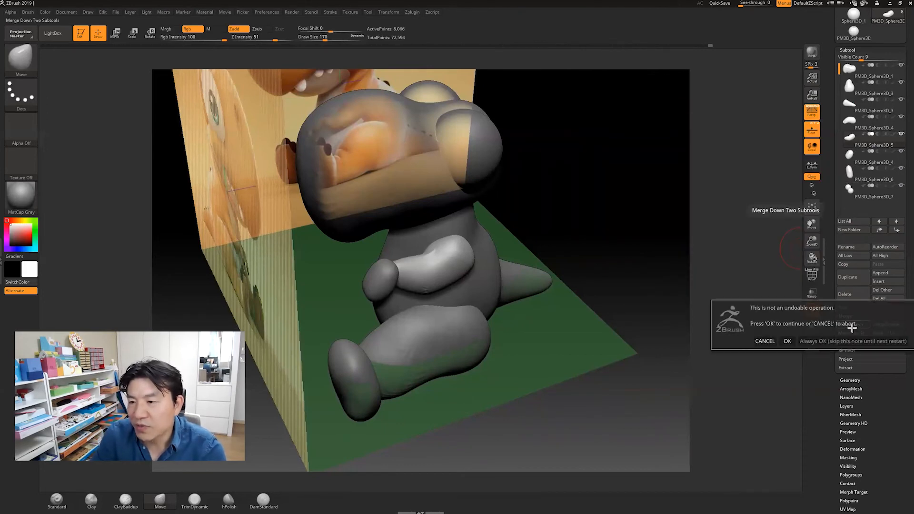
pyautogui.click(789, 341)
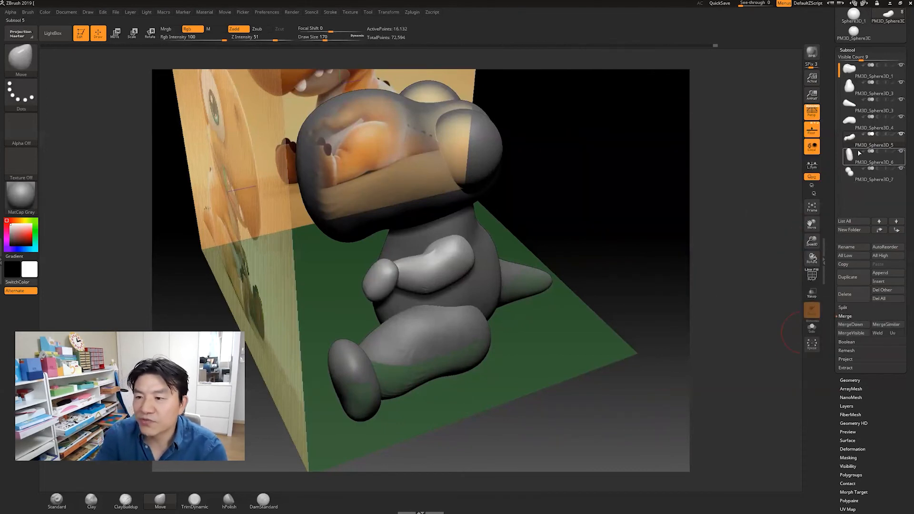
# Step: Reorder the leg subtool to sit directly above the foot subtool, and merge the two with MergeDown
pyautogui.moveTo(857, 142)
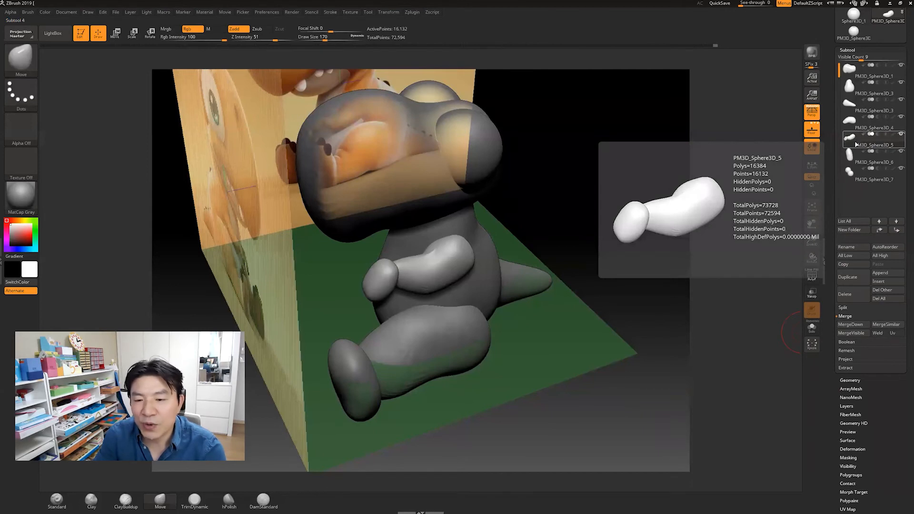
pyautogui.moveTo(856, 160)
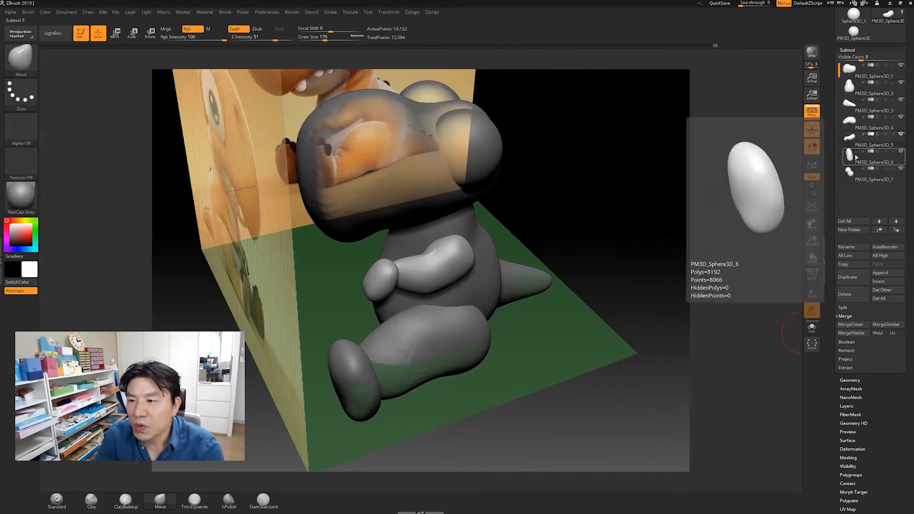
pyautogui.moveTo(862, 126)
pyautogui.click(861, 126)
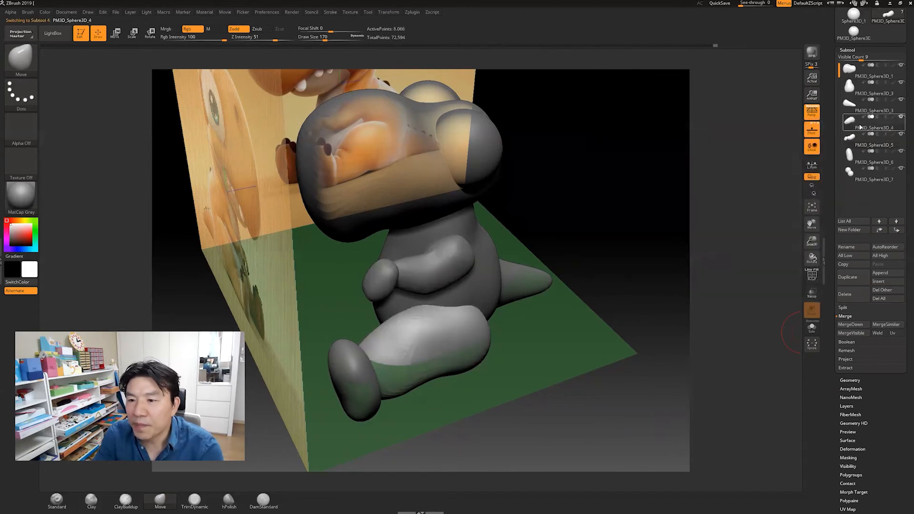
pyautogui.moveTo(851, 113)
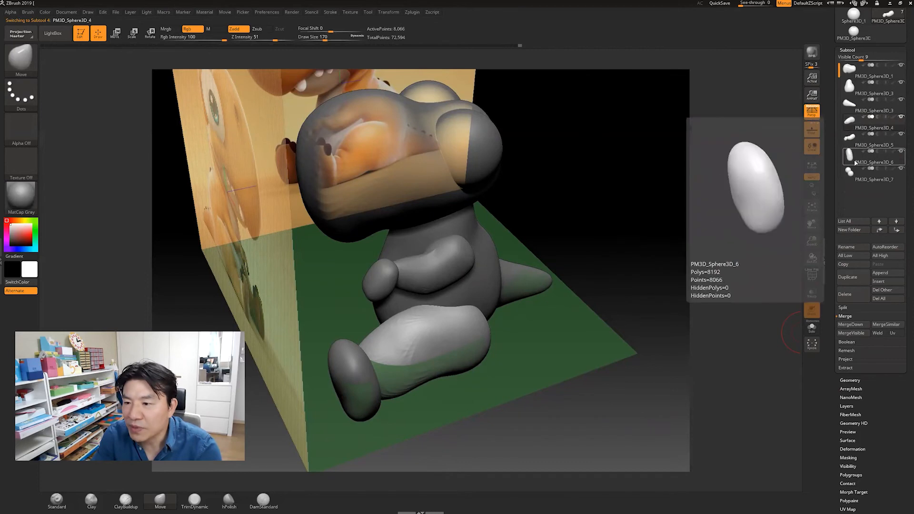
pyautogui.moveTo(856, 161)
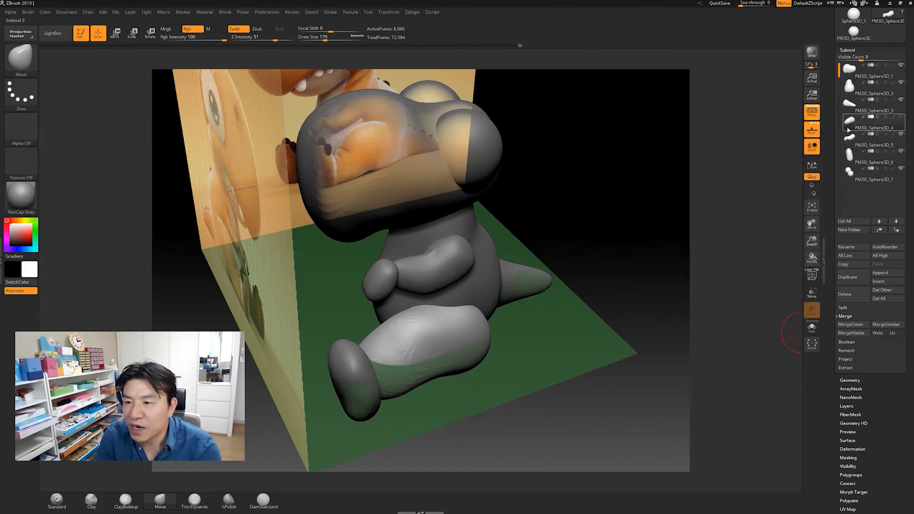
pyautogui.click(897, 231)
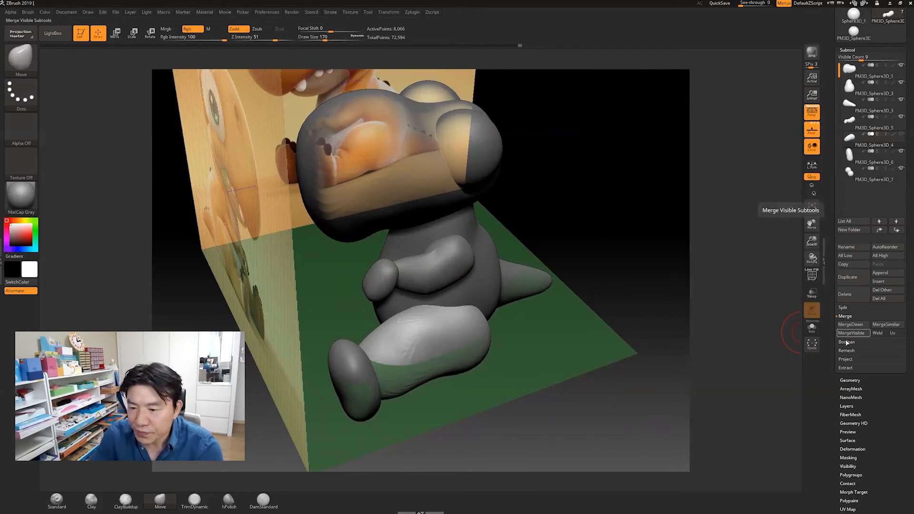
pyautogui.click(850, 324)
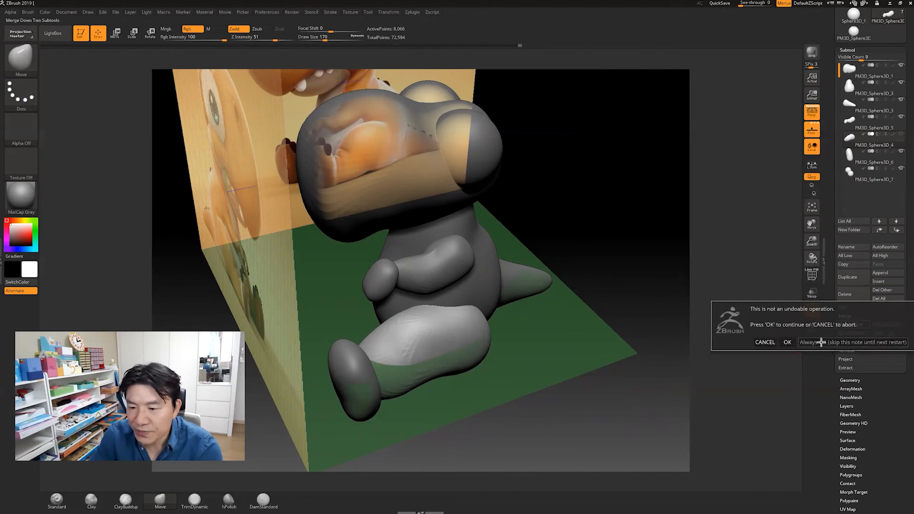
pyautogui.click(789, 341)
# Step: Mirror the merged arm and hand across the X axis with SubTool Master, using the Merge into one SubTool option
pyautogui.moveTo(657, 398)
pyautogui.mouseDown()
pyautogui.moveTo(635, 399)
pyautogui.moveTo(658, 390)
pyautogui.mouseUp()
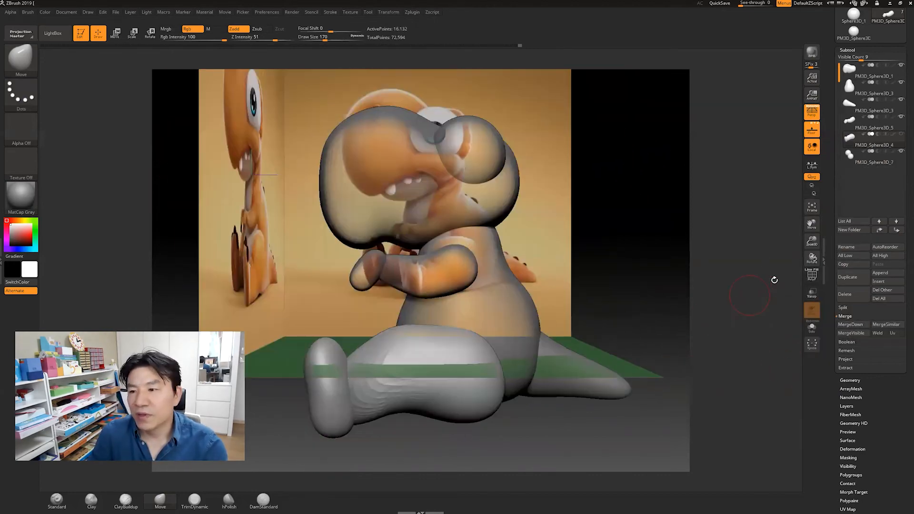
pyautogui.click(864, 128)
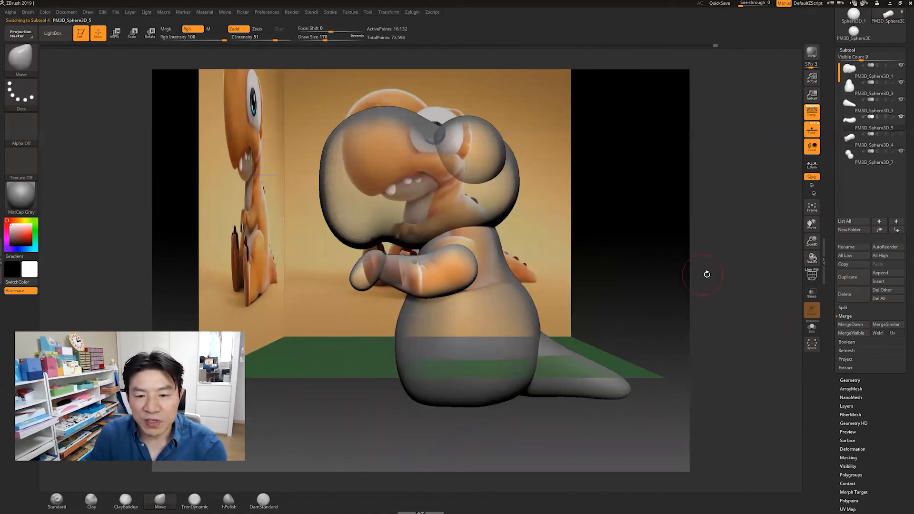
pyautogui.moveTo(695, 244); pyautogui.dragTo(634, 249)
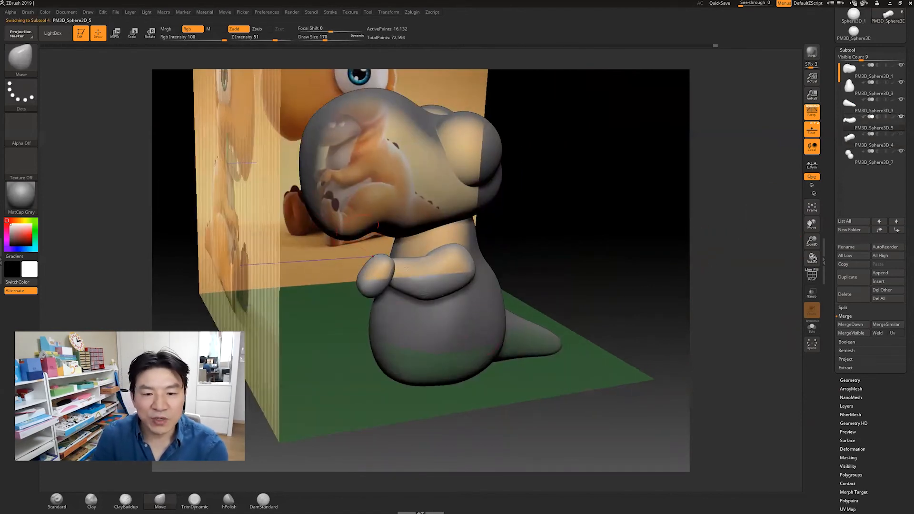
pyautogui.click(413, 12)
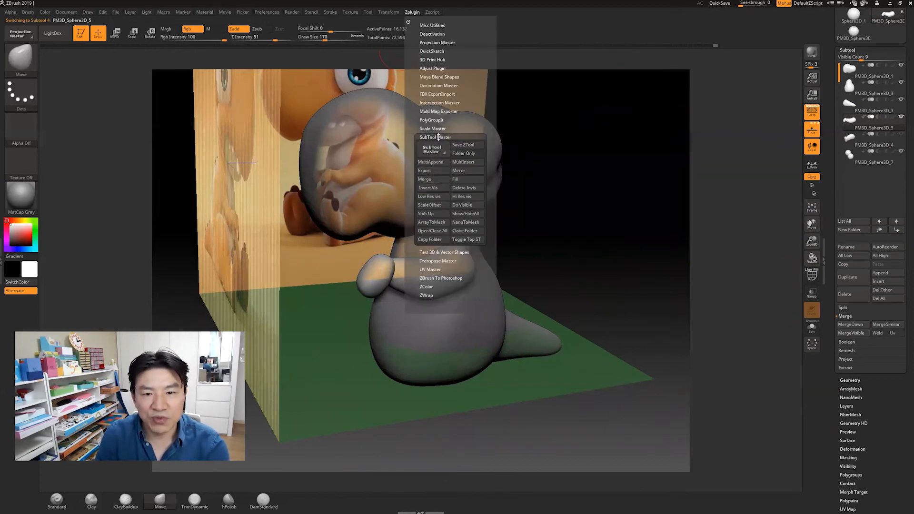
pyautogui.click(466, 174)
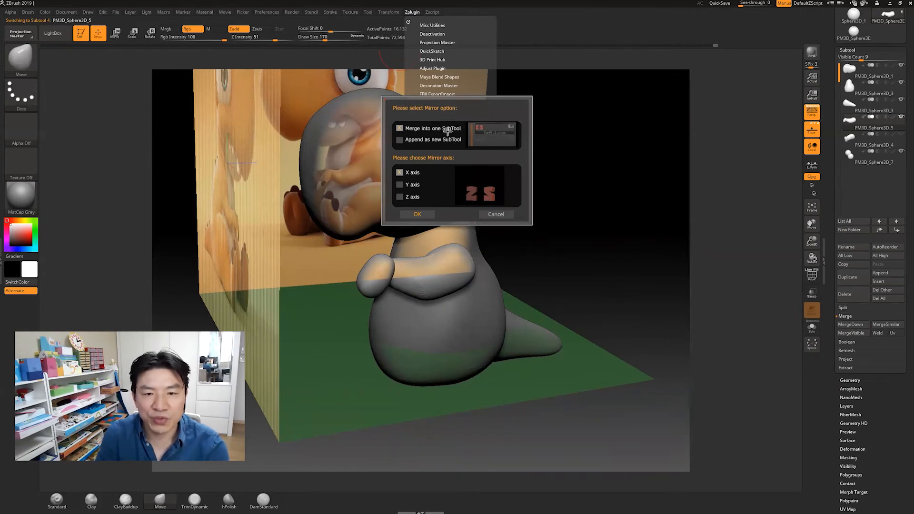
pyautogui.click(424, 213)
pyautogui.click(424, 215)
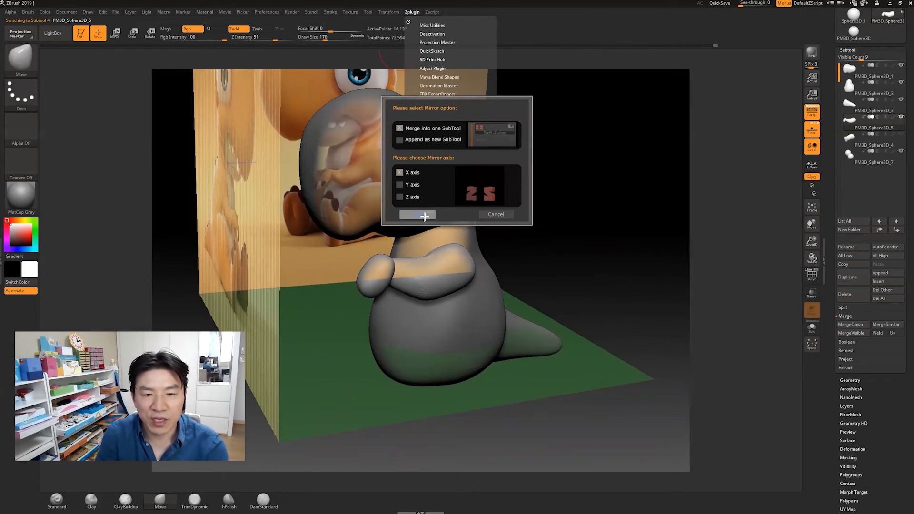
pyautogui.moveTo(576, 274); pyautogui.dragTo(767, 197)
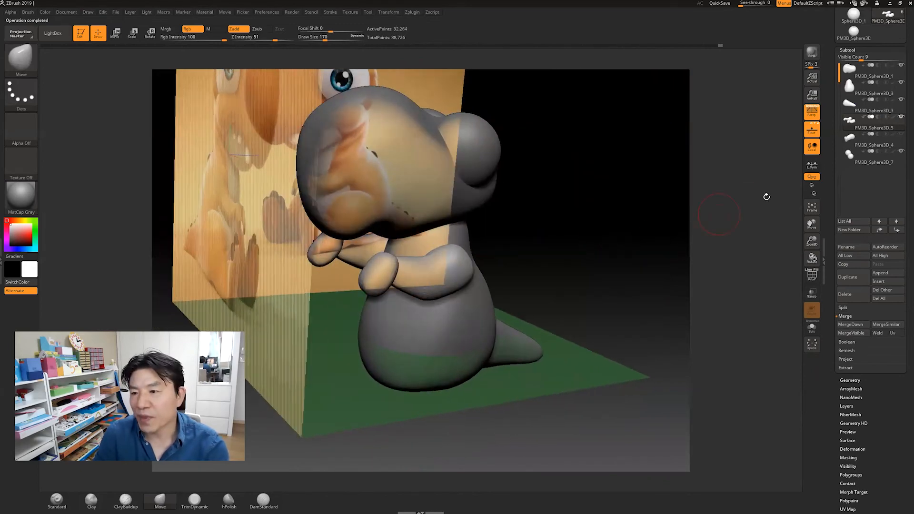
# Step: Mirror the merged leg and foot across the X axis with SubTool Master, keeping both legs in one subtool
pyautogui.moveTo(861, 143)
pyautogui.click(864, 144)
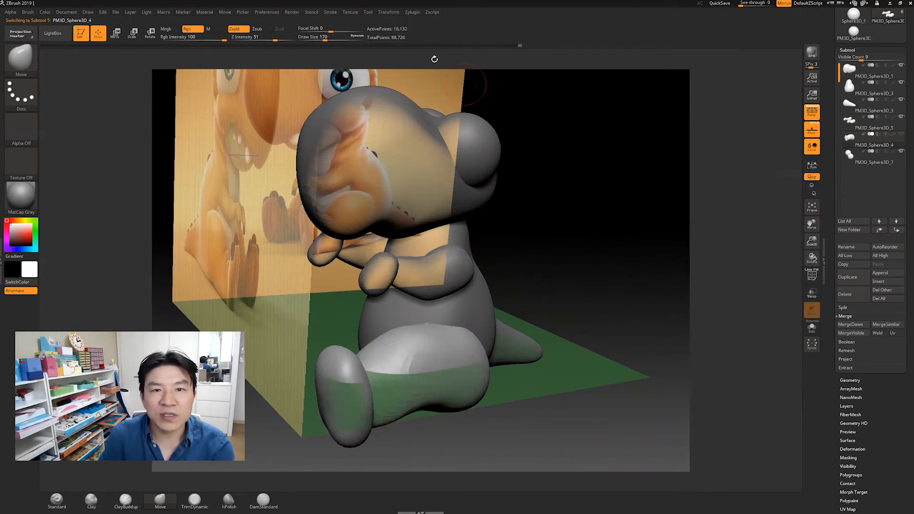
pyautogui.click(413, 13)
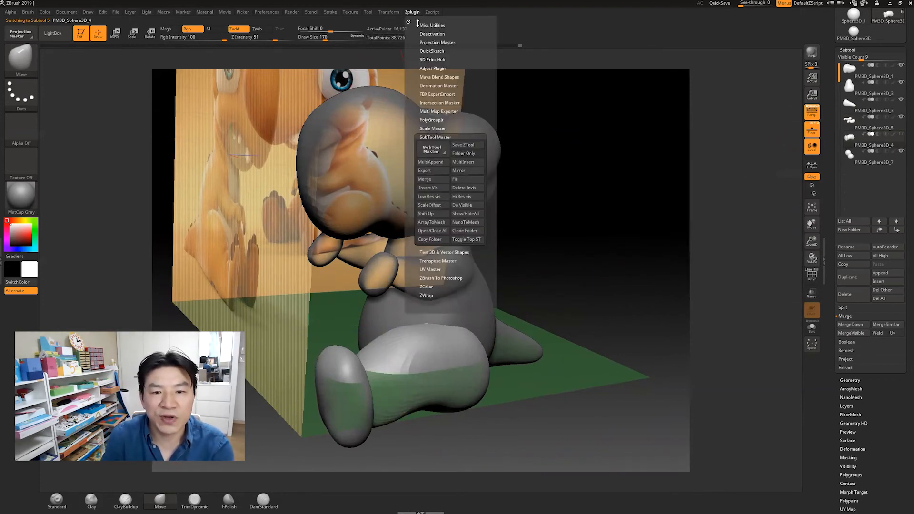
pyautogui.click(469, 172)
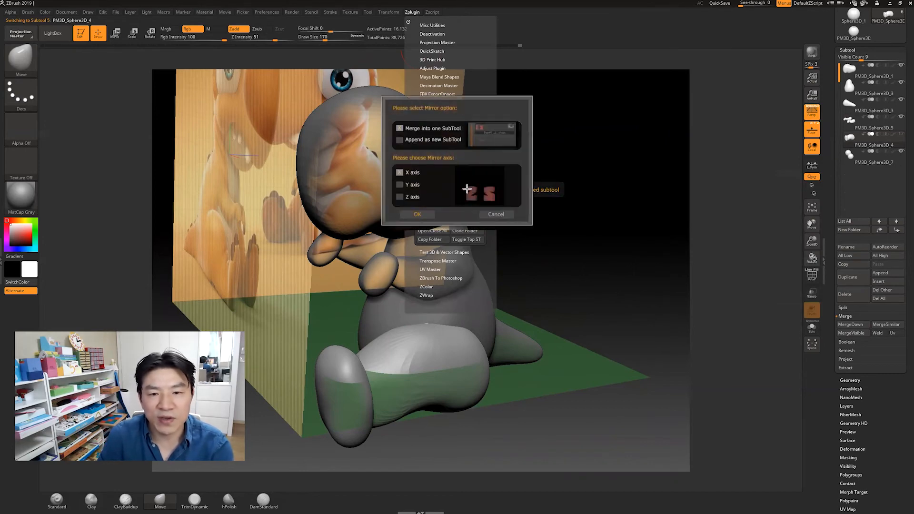
pyautogui.click(417, 216)
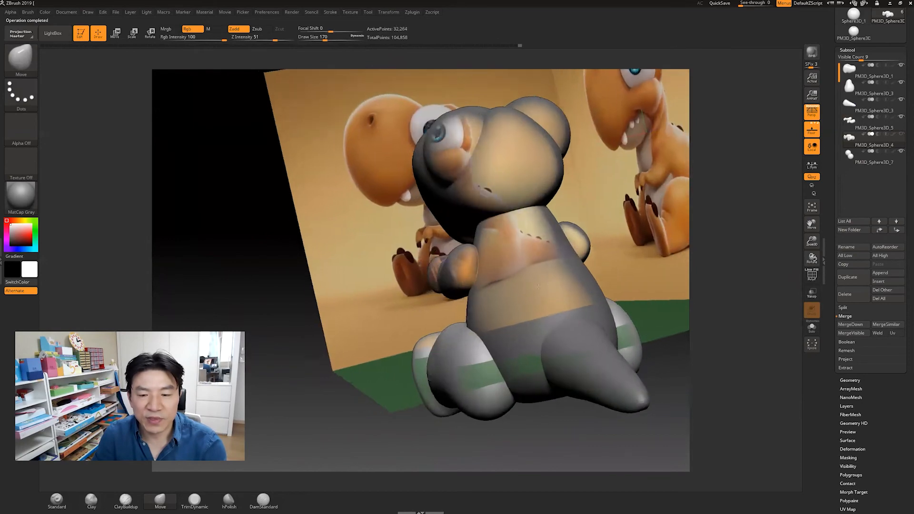
pyautogui.moveTo(569, 274); pyautogui.dragTo(622, 295)
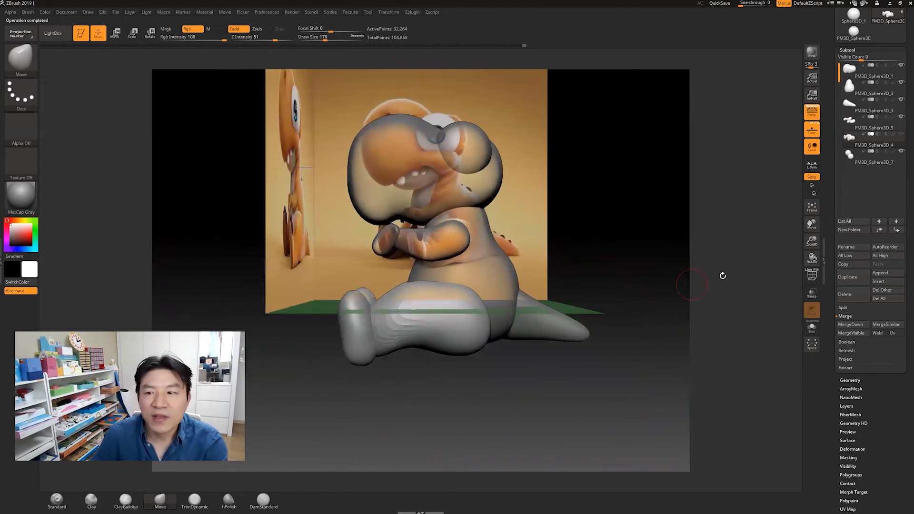
# Step: Hide the floor and reference image planes, and activate symmetry for the mirrored legs
pyautogui.click(812, 131)
pyautogui.moveTo(612, 259); pyautogui.dragTo(642, 302)
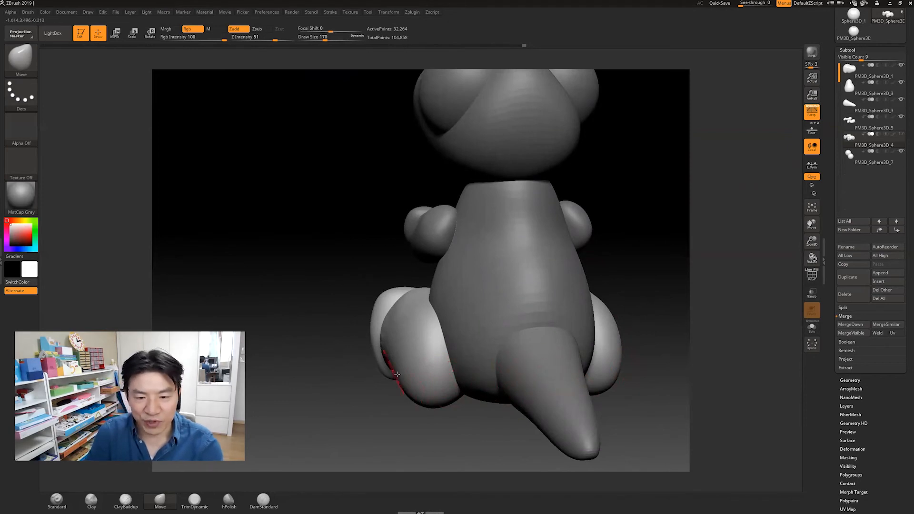
pyautogui.click(389, 12)
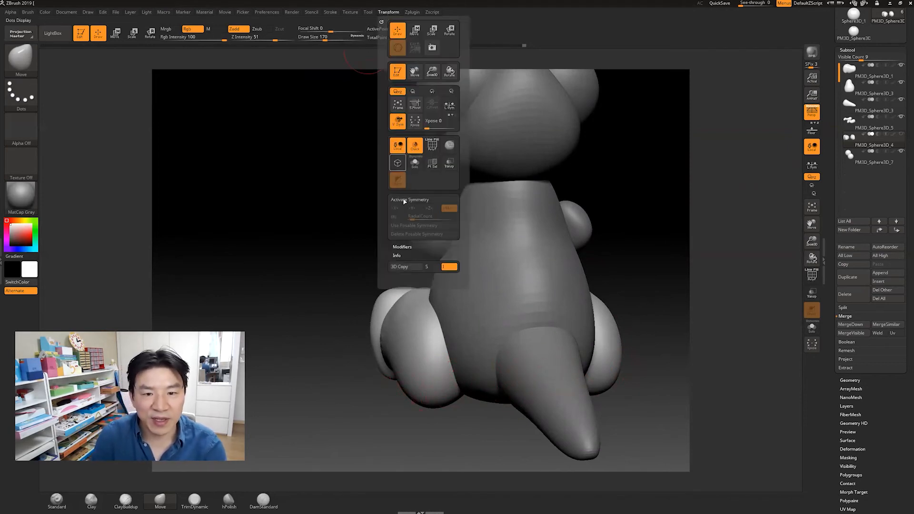
pyautogui.click(406, 200)
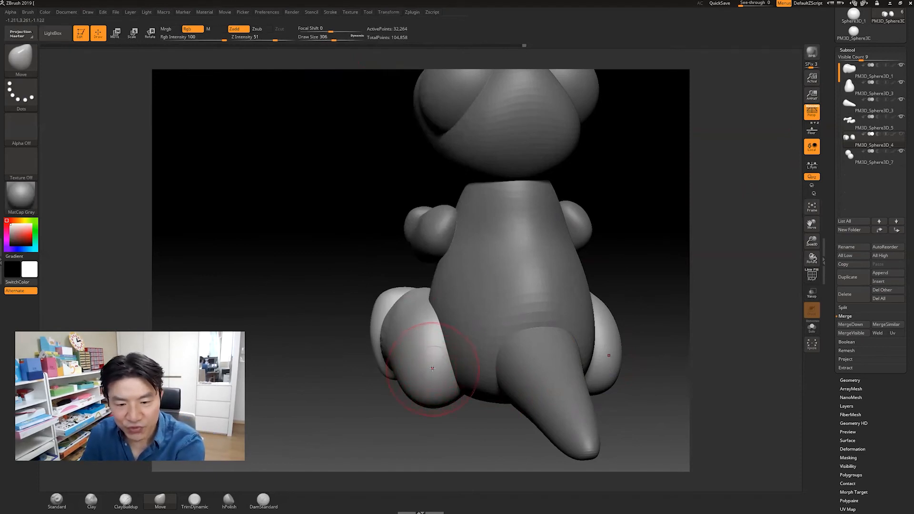
# Step: Push the lower rear of both thighs slightly inward with a larger Move brush, and make the torso the active subtool
pyautogui.moveTo(429, 403)
pyautogui.mouseDown()
pyautogui.moveTo(421, 388)
pyautogui.moveTo(442, 396)
pyautogui.mouseUp()
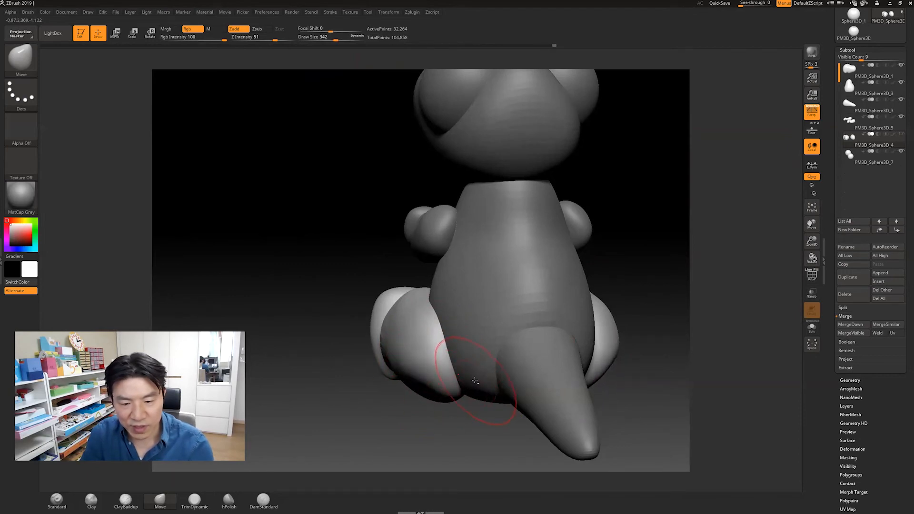
pyautogui.keyDown('alt'); pyautogui.click(487, 277); pyautogui.keyUp('alt')
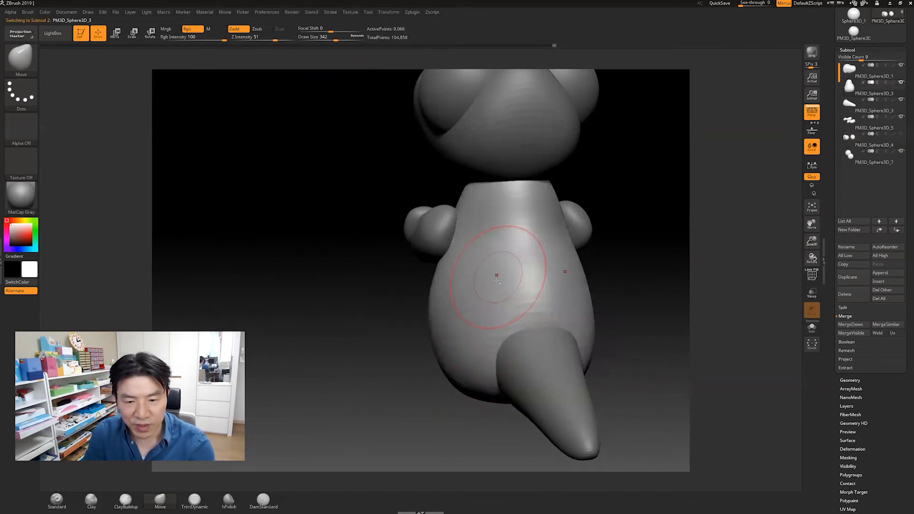
# Step: Show the legs again and pull the torso's lower sides outward over the thighs with the Move brush
pyautogui.click(901, 135)
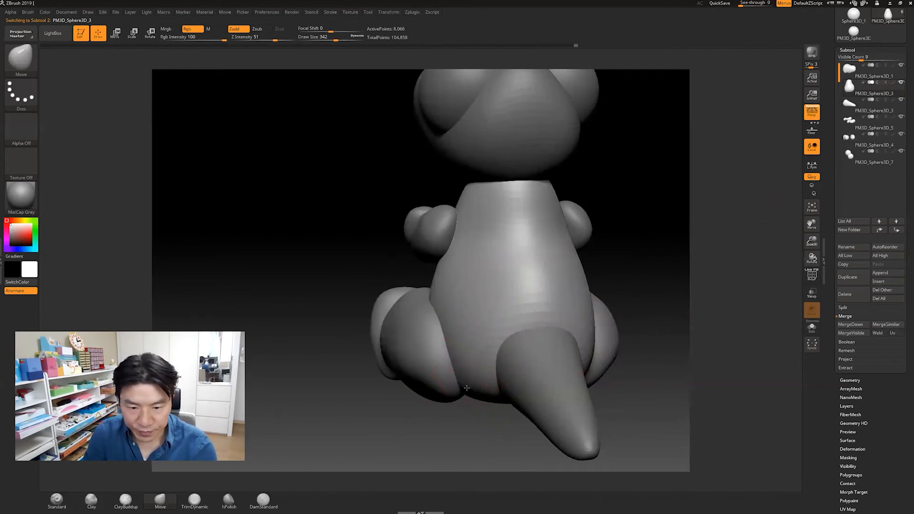
pyautogui.moveTo(467, 388); pyautogui.dragTo(460, 393)
pyautogui.moveTo(447, 349); pyautogui.dragTo(439, 347)
pyautogui.moveTo(441, 307); pyautogui.dragTo(436, 304)
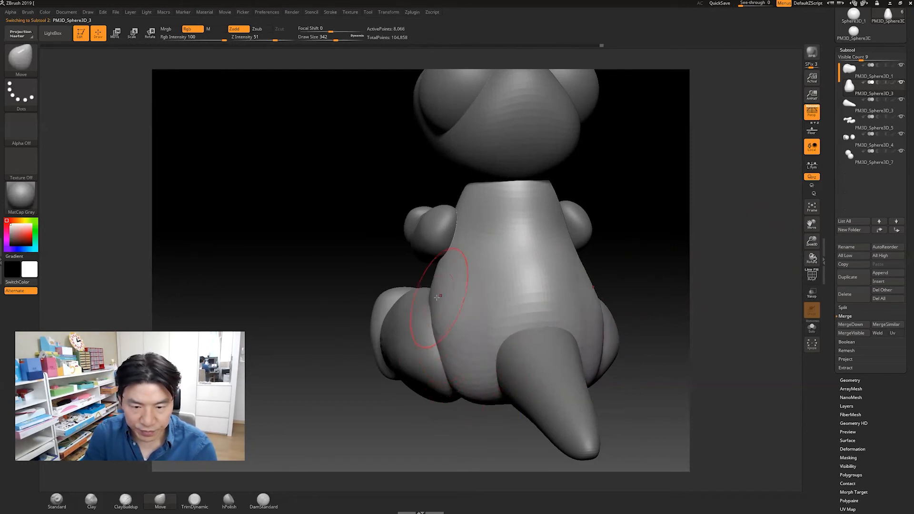
# Step: Reshape the underside and lower rear of the torso between the thighs and tail with the Move brush
pyautogui.moveTo(487, 400); pyautogui.dragTo(498, 238)
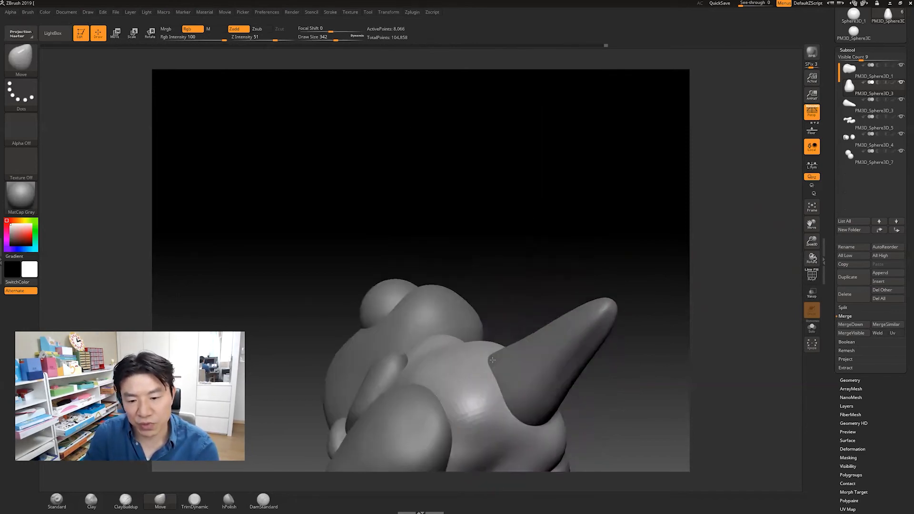
pyautogui.keyDown('alt'); pyautogui.moveTo(645, 259); pyautogui.dragTo(605, 72); pyautogui.keyUp('alt')
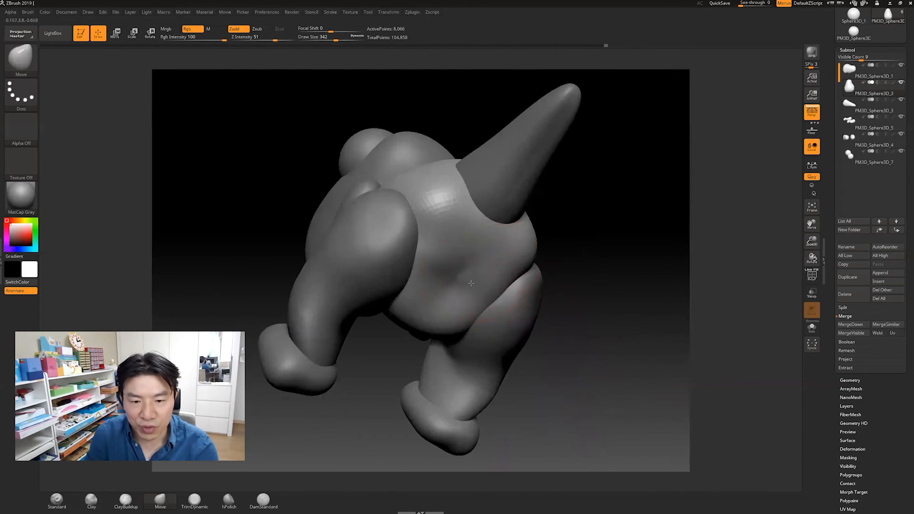
pyautogui.moveTo(598, 202)
pyautogui.mouseDown()
pyautogui.moveTo(589, 260)
pyautogui.moveTo(623, 286)
pyautogui.mouseUp()
pyautogui.moveTo(503, 261); pyautogui.dragTo(486, 242)
pyautogui.moveTo(521, 302)
pyautogui.mouseDown()
pyautogui.moveTo(530, 339)
pyautogui.moveTo(437, 253)
pyautogui.mouseUp()
pyautogui.moveTo(410, 328)
pyautogui.mouseDown()
pyautogui.moveTo(430, 333)
pyautogui.moveTo(373, 245)
pyautogui.mouseUp()
# Step: Make the mirrored legs the active subtool and smooth their surface with the Smooth brush
pyautogui.keyDown('alt'); pyautogui.click(420, 261); pyautogui.keyUp('alt')
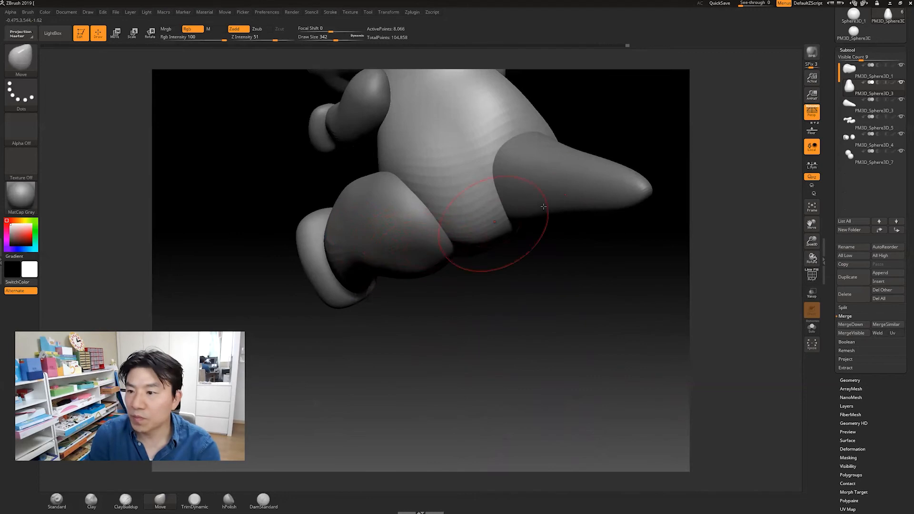
pyautogui.click(844, 137)
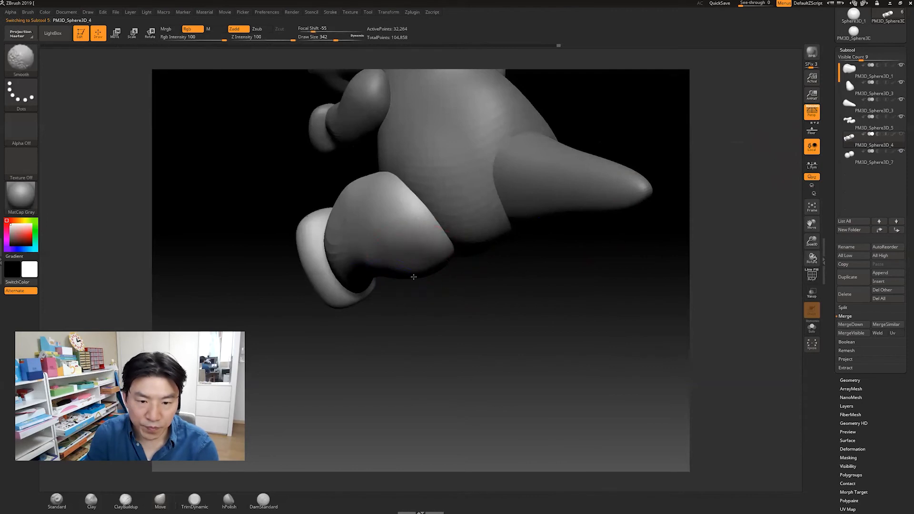
pyautogui.moveTo(485, 322); pyautogui.dragTo(478, 326)
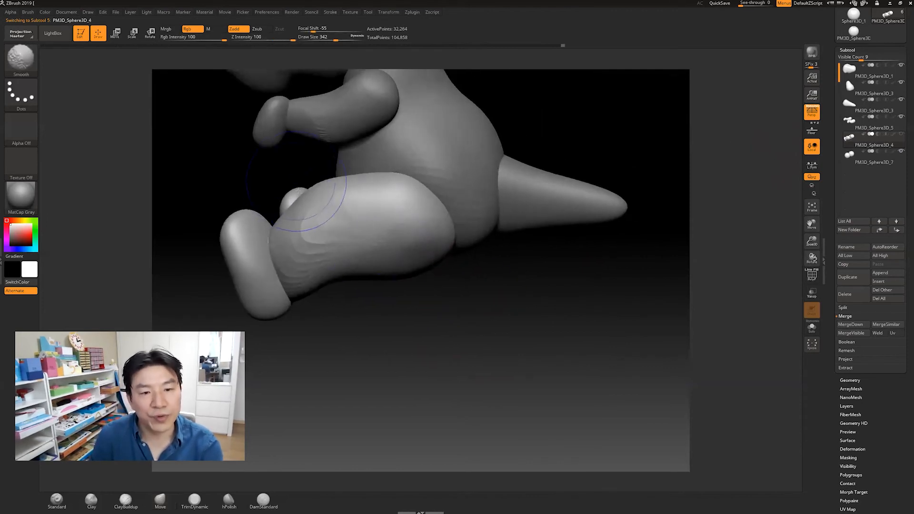
pyautogui.press('shift')
pyautogui.moveTo(418, 360)
pyautogui.mouseDown()
pyautogui.moveTo(408, 347)
pyautogui.moveTo(432, 333)
pyautogui.moveTo(526, 338)
pyautogui.moveTo(469, 403)
pyautogui.moveTo(510, 405)
pyautogui.moveTo(474, 407)
pyautogui.moveTo(479, 388)
pyautogui.moveTo(482, 426)
pyautogui.moveTo(517, 407)
pyautogui.moveTo(489, 302)
pyautogui.mouseUp()
# Step: Turn off perspective, try a Move stroke near the rear of the thigh, and undo it
pyautogui.click(813, 111)
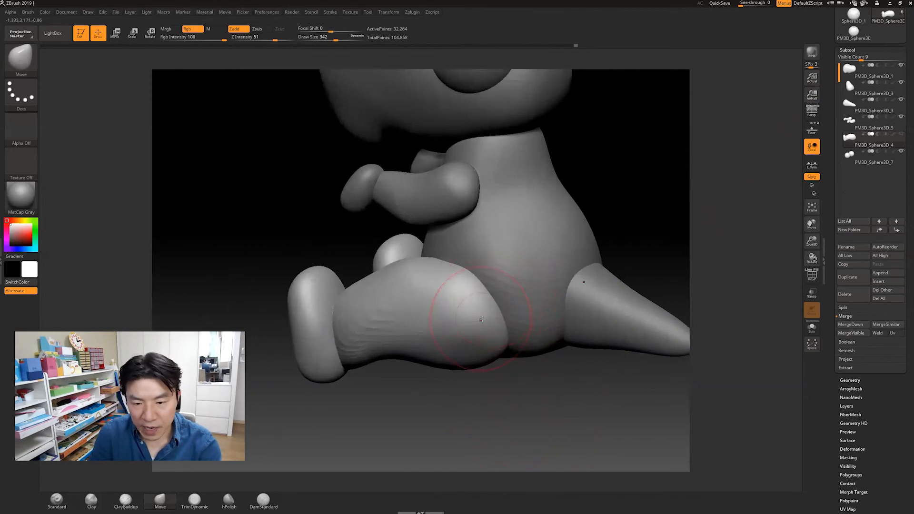
pyautogui.keyDown('alt'); pyautogui.moveTo(522, 384); pyautogui.dragTo(525, 431); pyautogui.keyUp('alt')
pyautogui.moveTo(523, 308)
pyautogui.mouseDown()
pyautogui.moveTo(460, 374)
pyautogui.moveTo(537, 306)
pyautogui.mouseUp()
pyautogui.hotkey('ctrl', 'z')
pyautogui.moveTo(550, 419)
pyautogui.keyDown('alt'); pyautogui.mouseDown()
pyautogui.moveTo(537, 400)
pyautogui.moveTo(507, 402)
pyautogui.moveTo(533, 374)
pyautogui.mouseUp(); pyautogui.keyUp('alt')
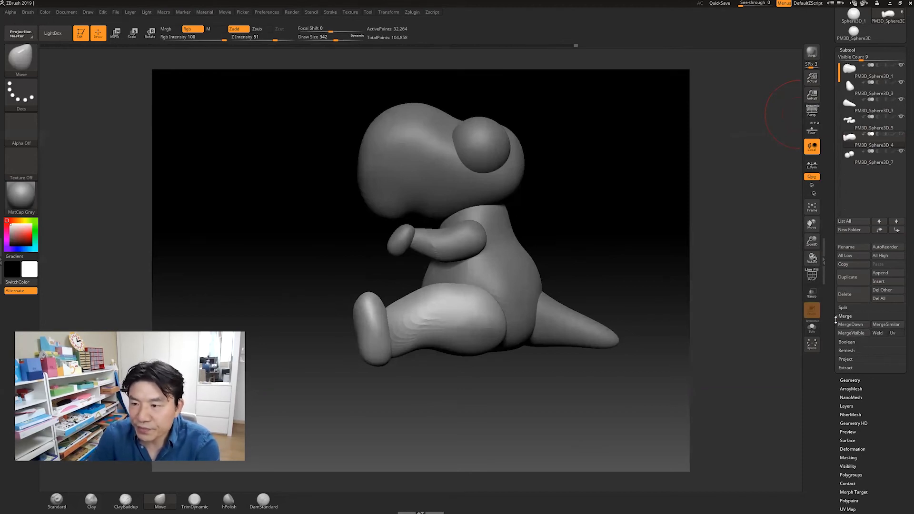
# Step: Merge the legs down with the eyes subtool, and merge the head down with the torso
pyautogui.click(855, 326)
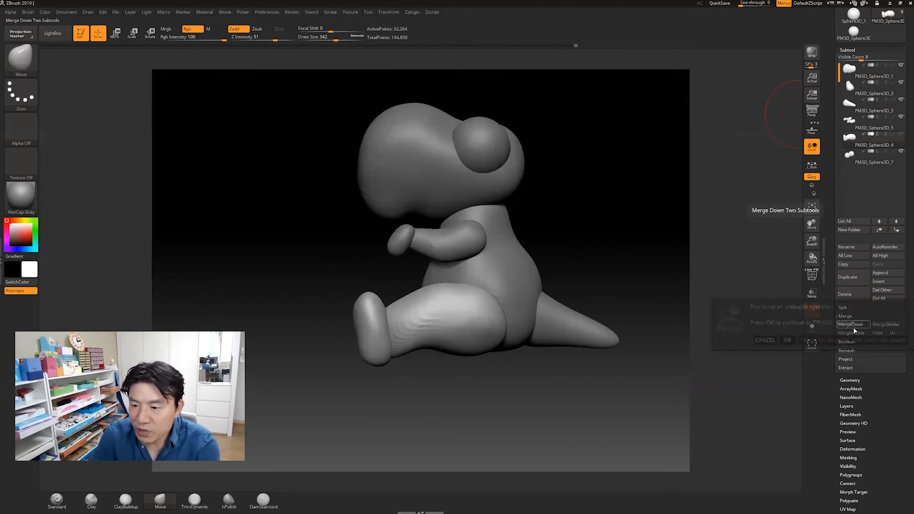
pyautogui.click(788, 340)
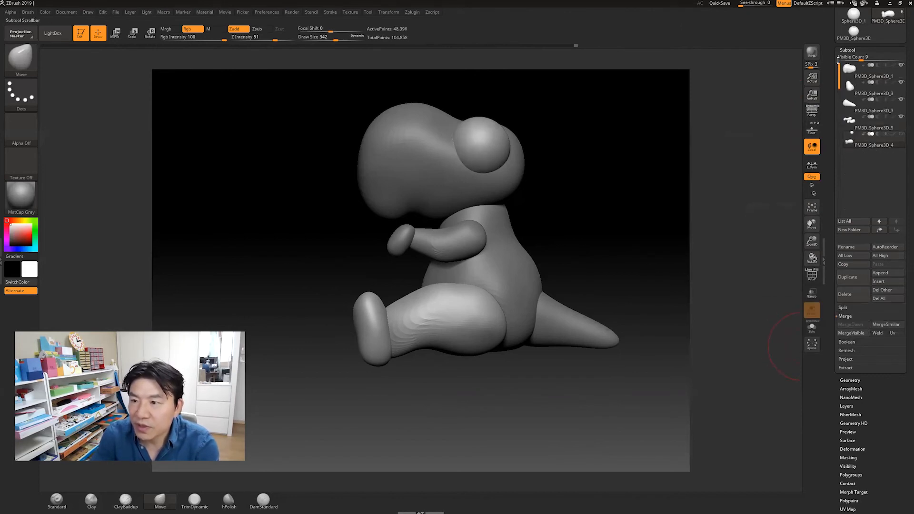
pyautogui.moveTo(862, 75)
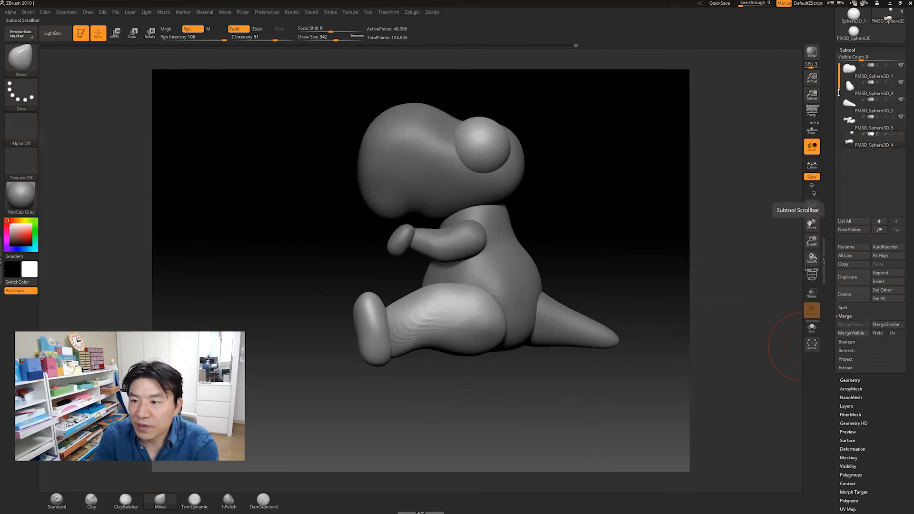
pyautogui.click(862, 75)
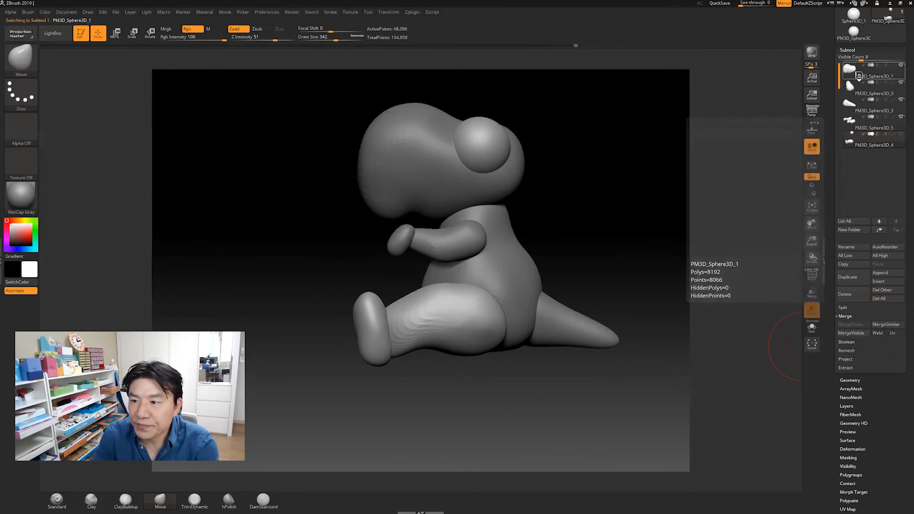
pyautogui.click(854, 326)
pyautogui.click(857, 341)
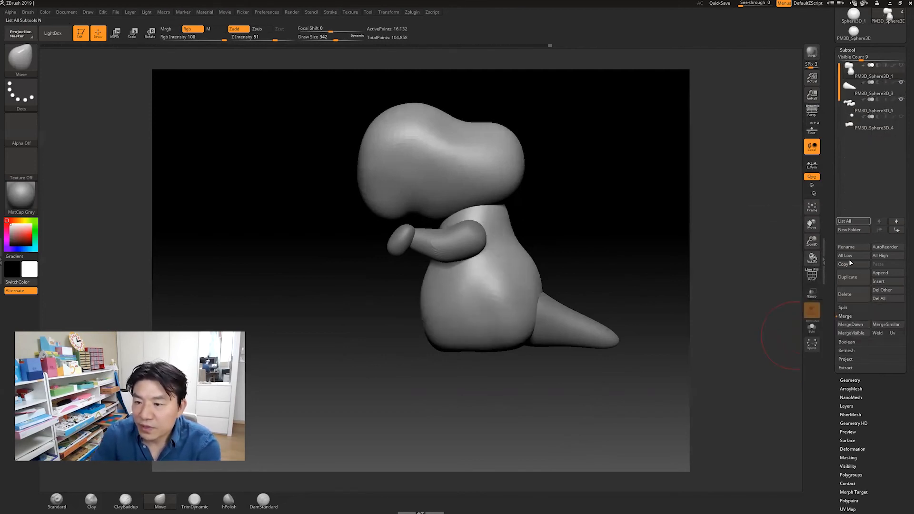
# Step: Merge the head and torso down with the tail, the arms, and the combined legs and eyes into one subtool
pyautogui.click(850, 324)
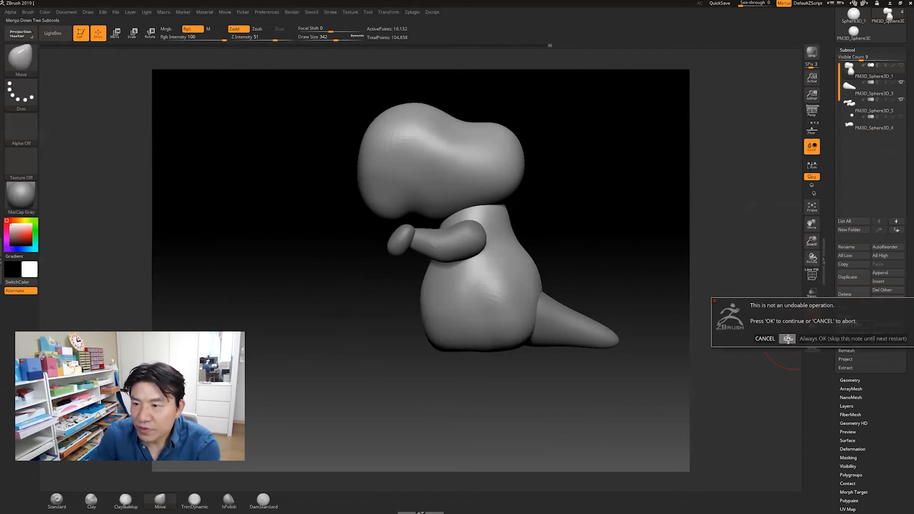
pyautogui.click(788, 339)
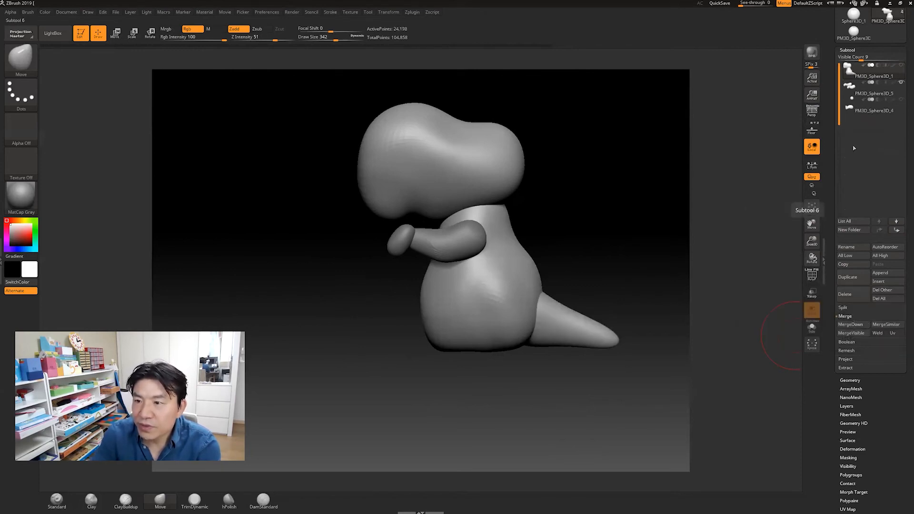
pyautogui.click(851, 324)
pyautogui.click(789, 340)
pyautogui.moveTo(863, 79)
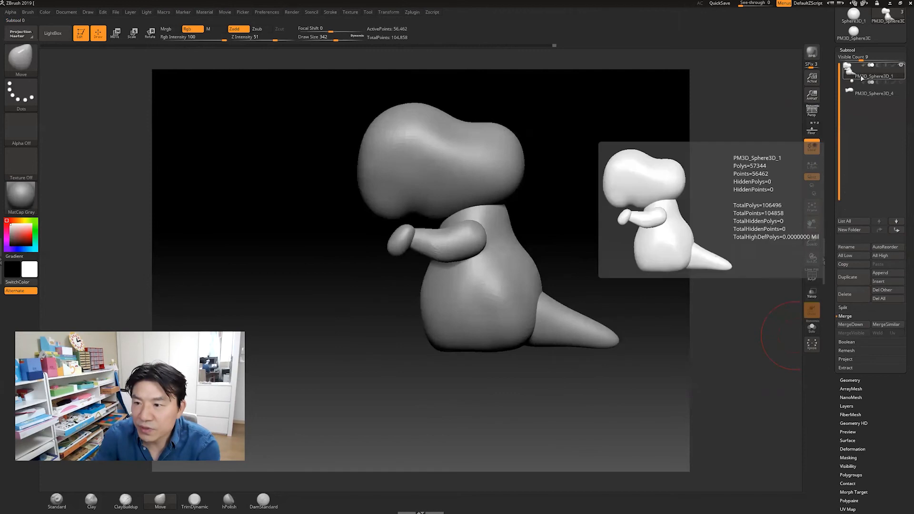
pyautogui.click(850, 324)
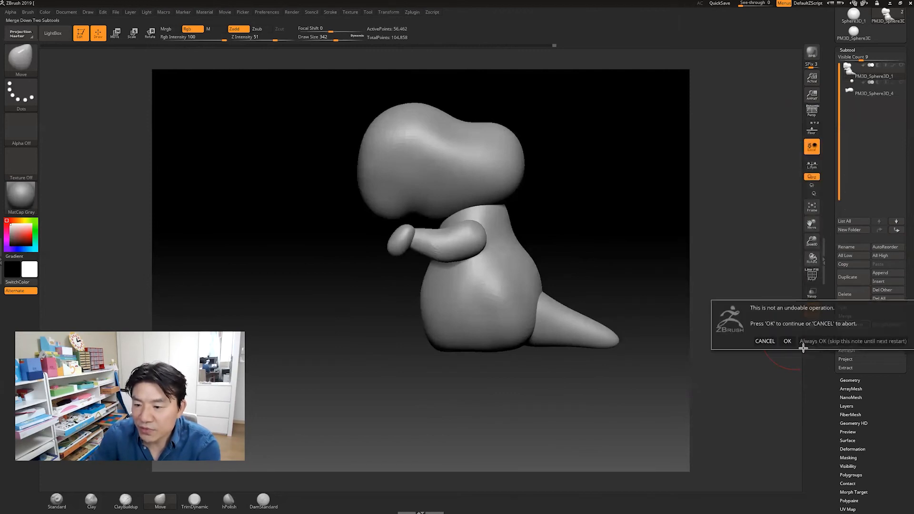
pyautogui.click(789, 341)
# Step: Apply DynaMesh at resolution 128 to the merged dinosaur to fuse its parts into one mesh
pyautogui.moveTo(647, 231); pyautogui.dragTo(615, 267)
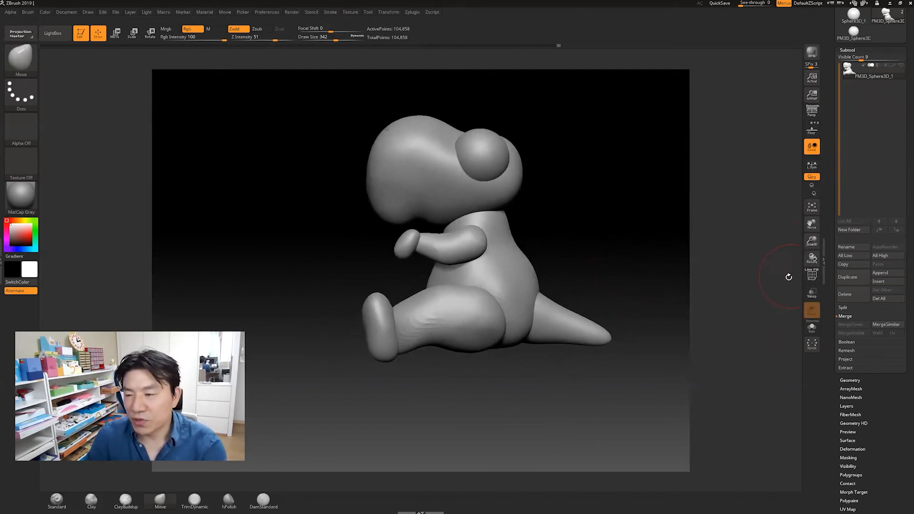
pyautogui.scroll(-2, 836, 366)
pyautogui.moveTo(592, 275)
pyautogui.mouseDown()
pyautogui.moveTo(577, 273)
pyautogui.moveTo(611, 263)
pyautogui.moveTo(655, 274)
pyautogui.moveTo(657, 305)
pyautogui.mouseUp()
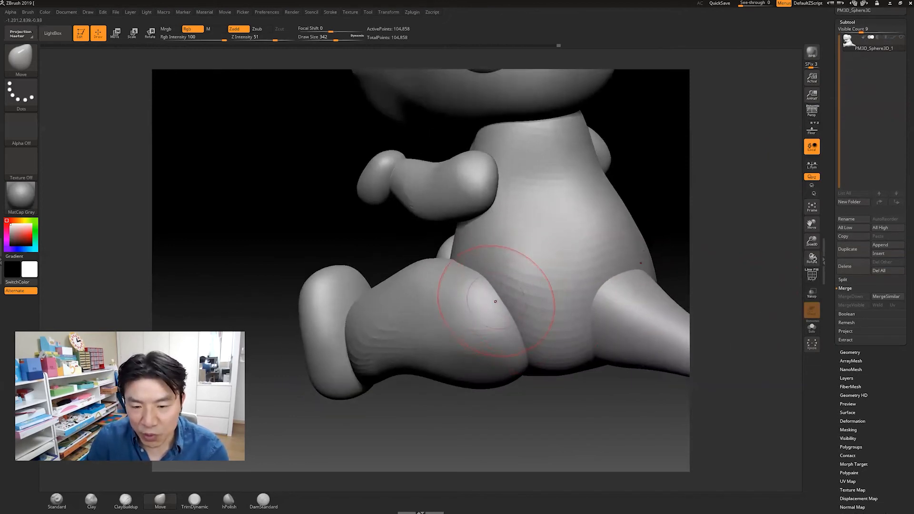
pyautogui.click(850, 352)
pyautogui.moveTo(834, 403); pyautogui.dragTo(834, 471)
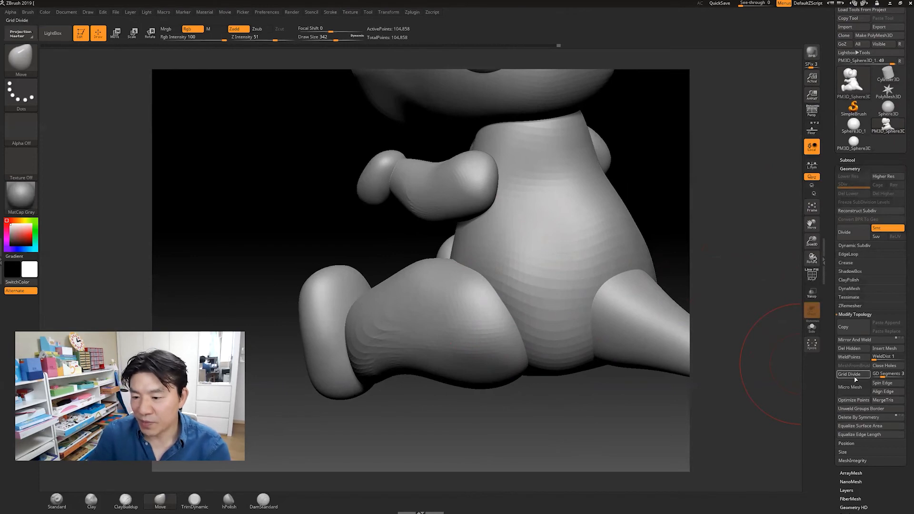
pyautogui.moveTo(834, 290); pyautogui.dragTo(834, 275)
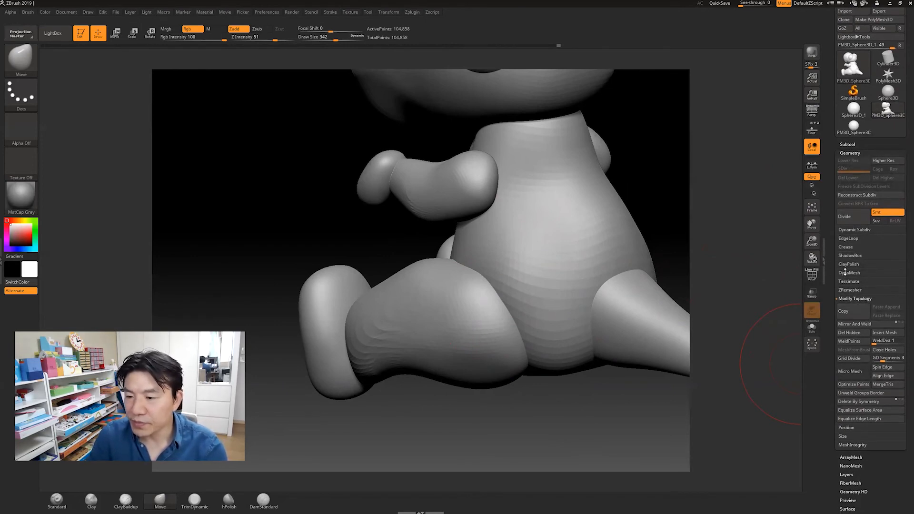
pyautogui.click(849, 273)
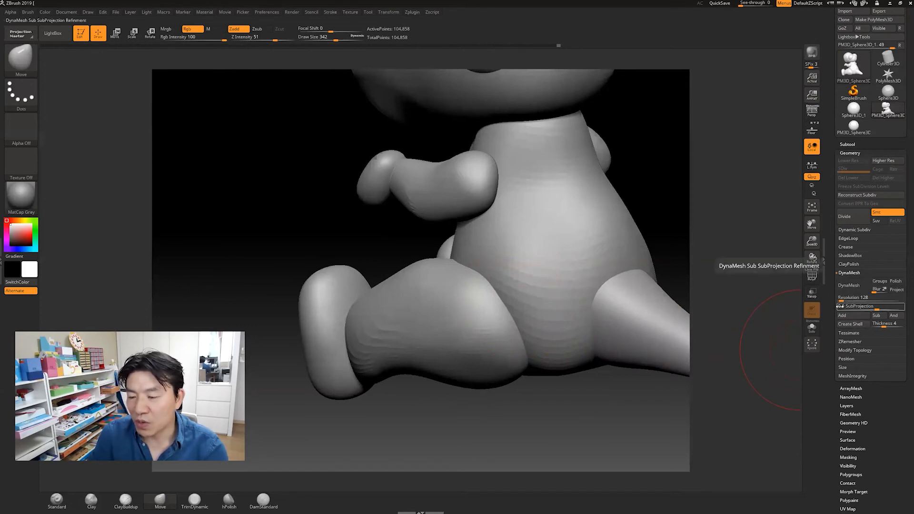
pyautogui.keyDown('alt'); pyautogui.moveTo(647, 396); pyautogui.dragTo(641, 406); pyautogui.keyUp('alt')
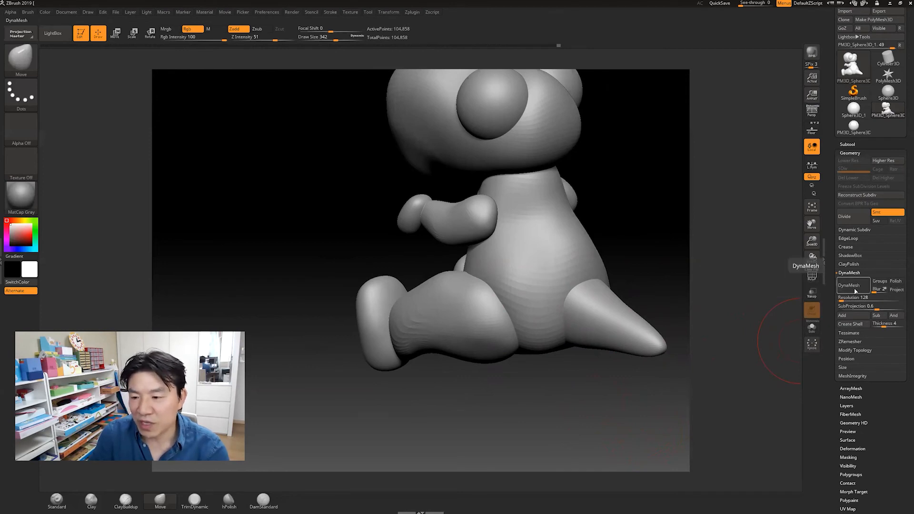
pyautogui.moveTo(748, 361); pyautogui.dragTo(768, 350)
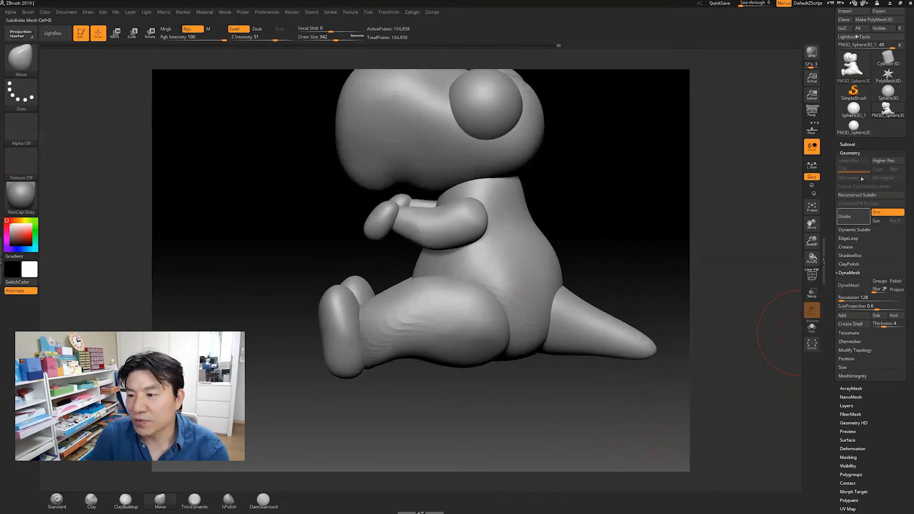
pyautogui.click(849, 143)
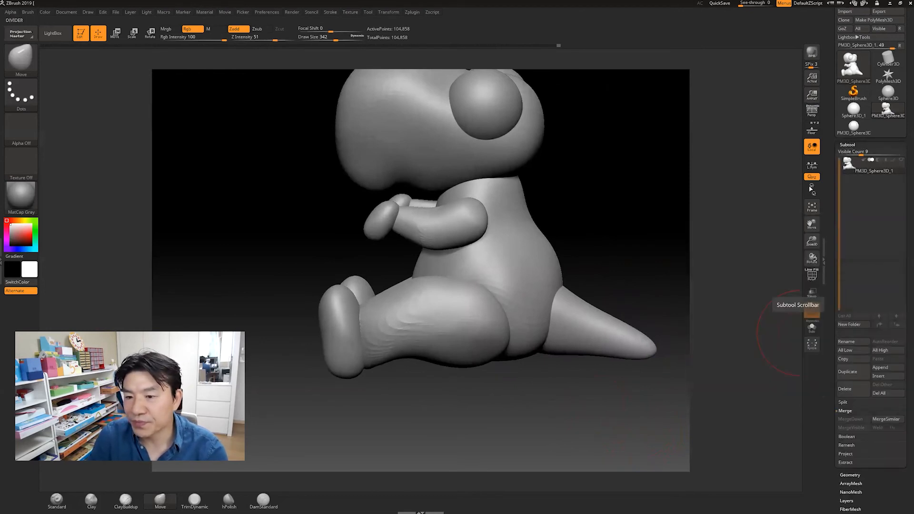
pyautogui.press('ctrl')
pyautogui.click(848, 144)
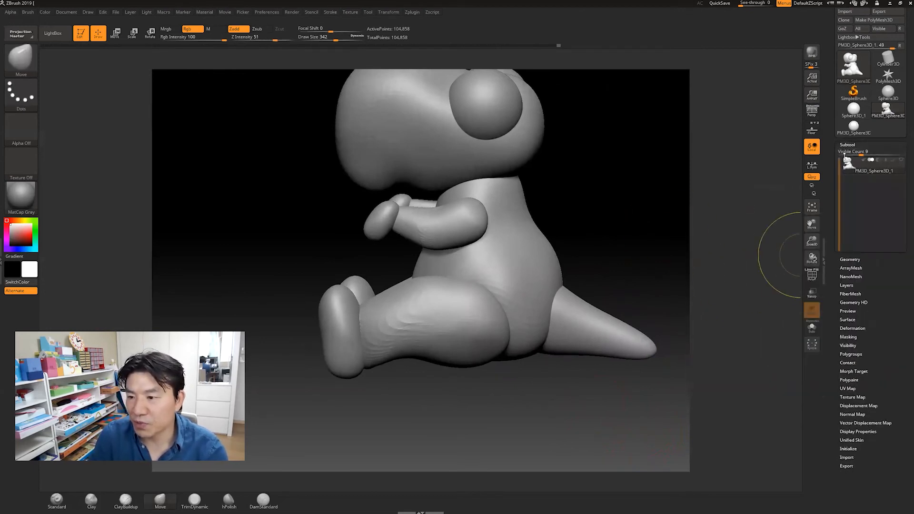
pyautogui.click(850, 153)
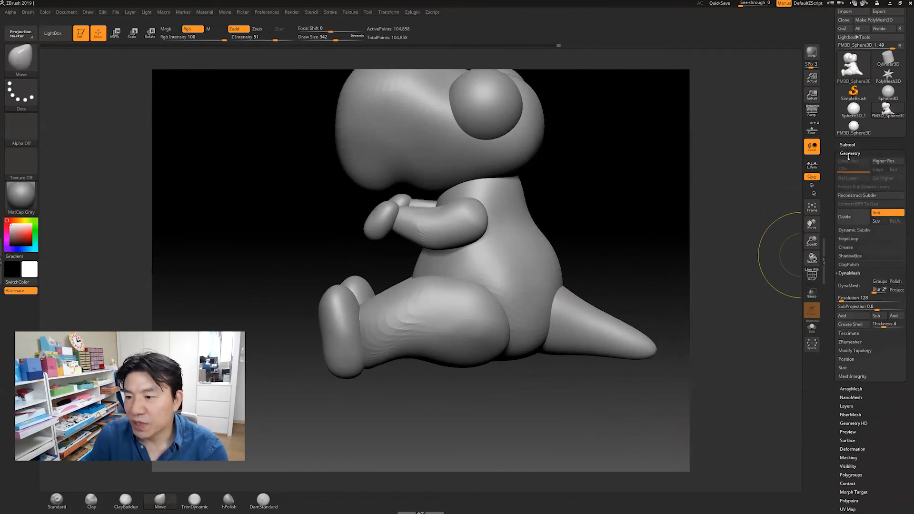
pyautogui.click(847, 286)
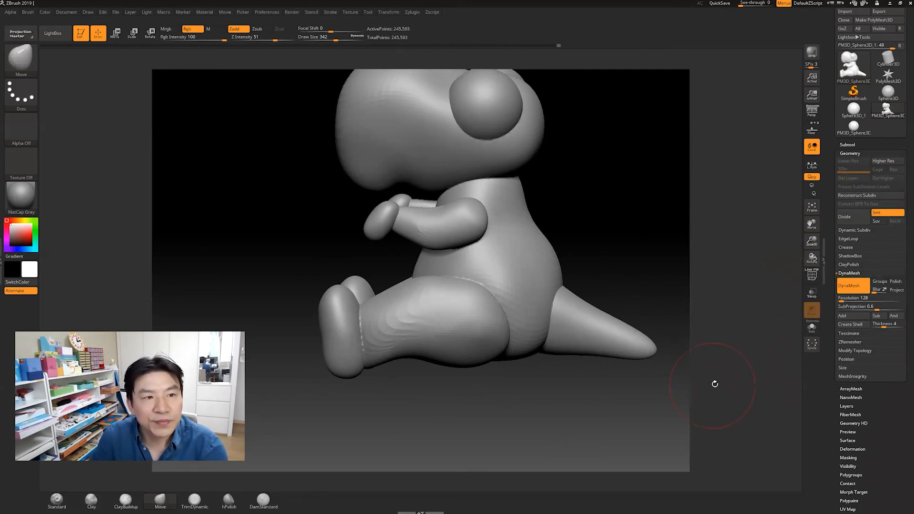
# Step: Reduce the Move brush's draw size to 86 for working along the seam between the thigh and torso
pyautogui.moveTo(578, 378)
pyautogui.mouseDown()
pyautogui.moveTo(560, 391)
pyautogui.moveTo(550, 443)
pyautogui.moveTo(547, 436)
pyautogui.mouseUp()
pyautogui.press('[')
pyautogui.press('[')
pyautogui.press('[')
pyautogui.press('[')
pyautogui.press('[')
pyautogui.press('[')
pyautogui.press('[')
pyautogui.press('[')
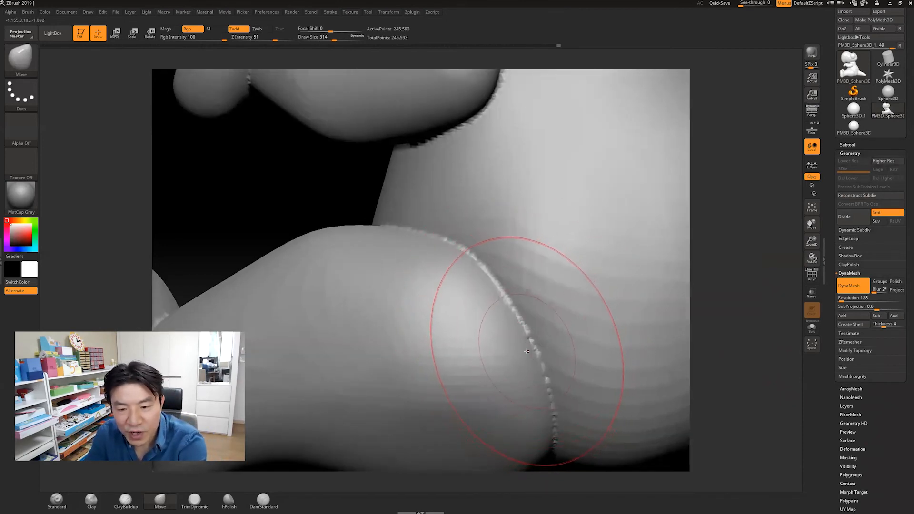
pyautogui.press('[')
pyautogui.press('[')
pyautogui.press('[')
pyautogui.press('[')
pyautogui.press('[')
pyautogui.press('[')
pyautogui.press('[')
pyautogui.press('[')
pyautogui.press('[')
pyautogui.press('[')
pyautogui.press('[')
pyautogui.press('[')
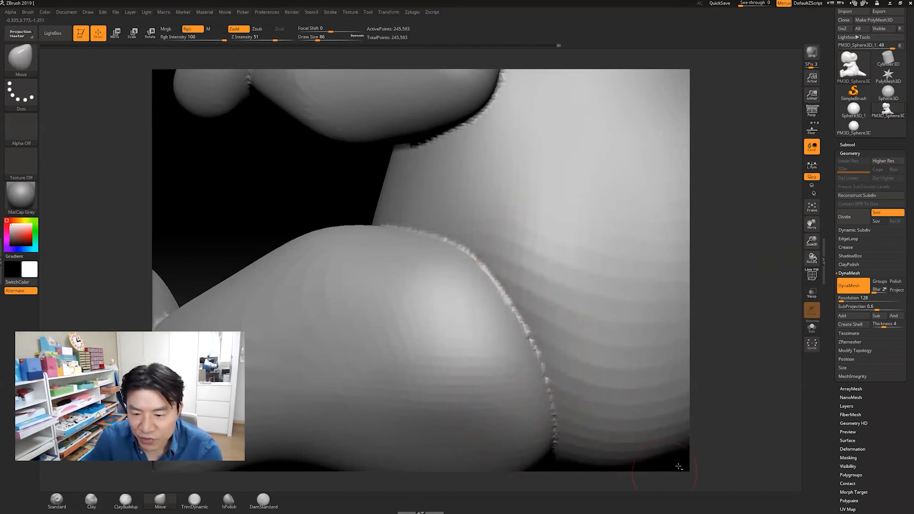
# Step: Smooth the DynaMesh seams where the thigh and the tail join the torso
pyautogui.keyDown('alt'); pyautogui.moveTo(731, 422); pyautogui.dragTo(537, 404); pyautogui.keyUp('alt')
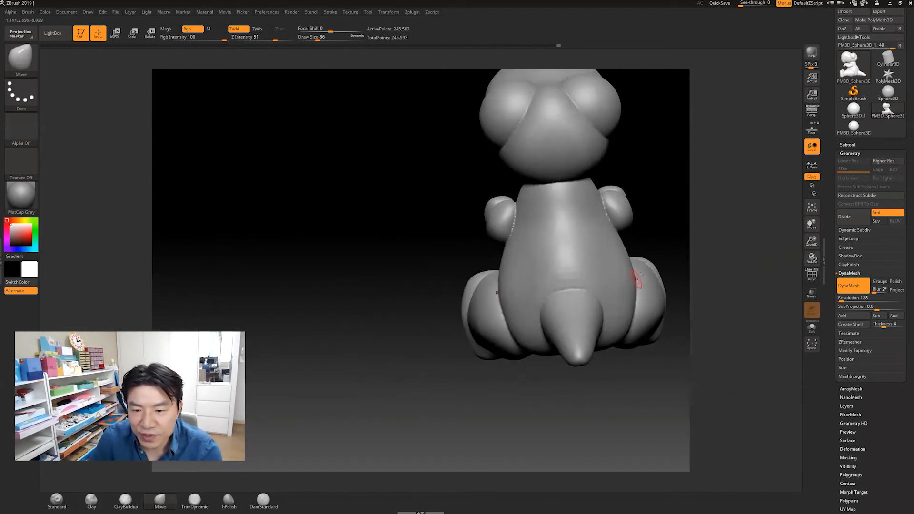
pyautogui.moveTo(505, 434); pyautogui.dragTo(497, 308)
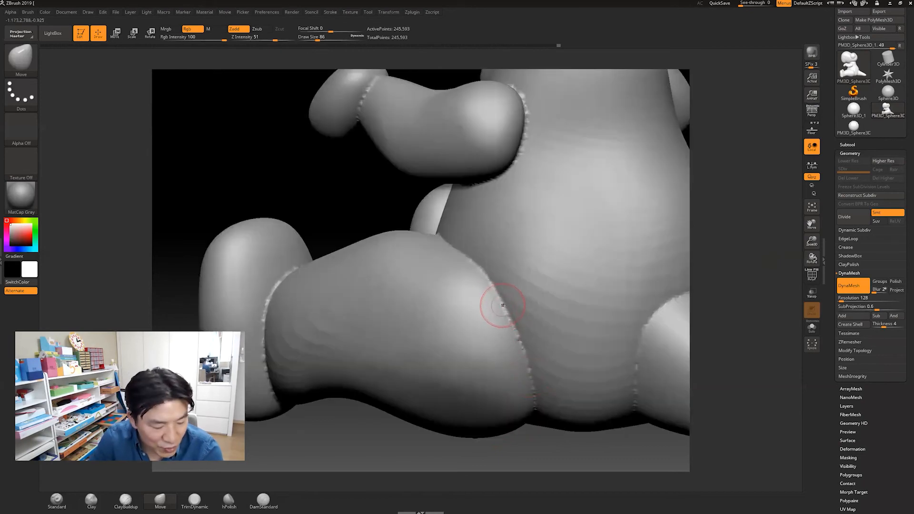
pyautogui.press('shift')
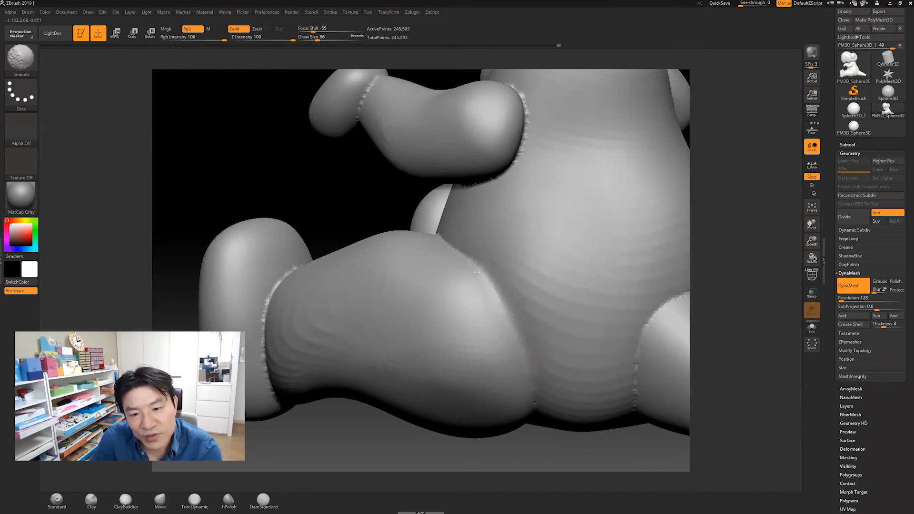
pyautogui.moveTo(556, 442); pyautogui.dragTo(673, 373)
pyautogui.press('shift')
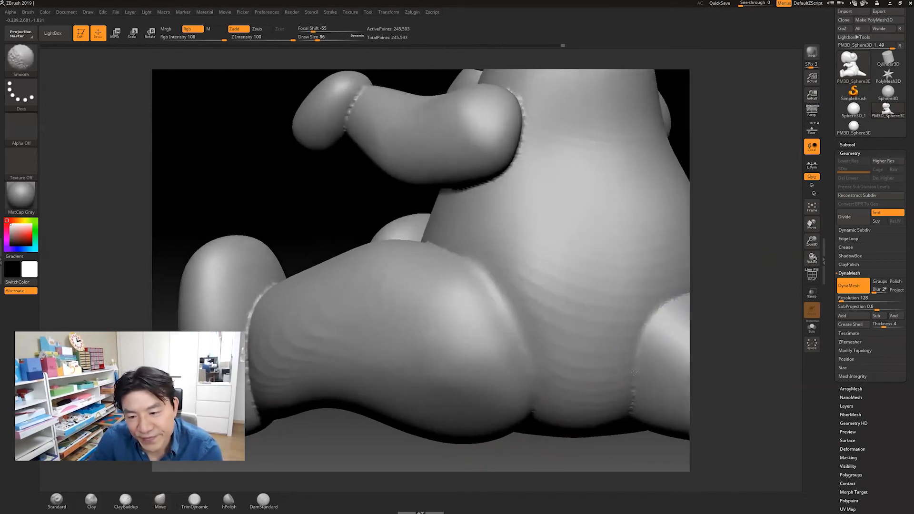
pyautogui.keyDown('shift'); pyautogui.moveTo(634, 345); pyautogui.dragTo(631, 409); pyautogui.keyUp('shift')
pyautogui.moveTo(565, 363)
pyautogui.keyDown('shift'); pyautogui.mouseDown()
pyautogui.moveTo(538, 410)
pyautogui.moveTo(547, 451)
pyautogui.moveTo(523, 423)
pyautogui.moveTo(531, 238)
pyautogui.mouseUp(); pyautogui.keyUp('shift')
pyautogui.moveTo(500, 379)
pyautogui.keyDown('shift'); pyautogui.mouseDown()
pyautogui.moveTo(450, 432)
pyautogui.moveTo(395, 441)
pyautogui.mouseUp(); pyautogui.keyUp('shift')
pyautogui.moveTo(548, 257)
pyautogui.mouseDown()
pyautogui.moveTo(509, 310)
pyautogui.moveTo(413, 379)
pyautogui.mouseUp()
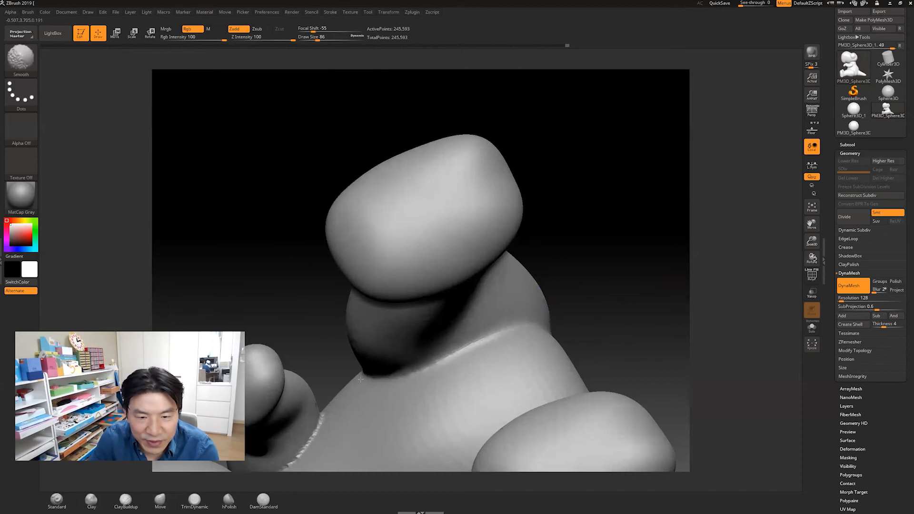
# Step: Smooth the seam between the lower leg and the foot all the way around
pyautogui.moveTo(574, 262)
pyautogui.mouseDown()
pyautogui.moveTo(598, 238)
pyautogui.moveTo(598, 269)
pyautogui.mouseUp()
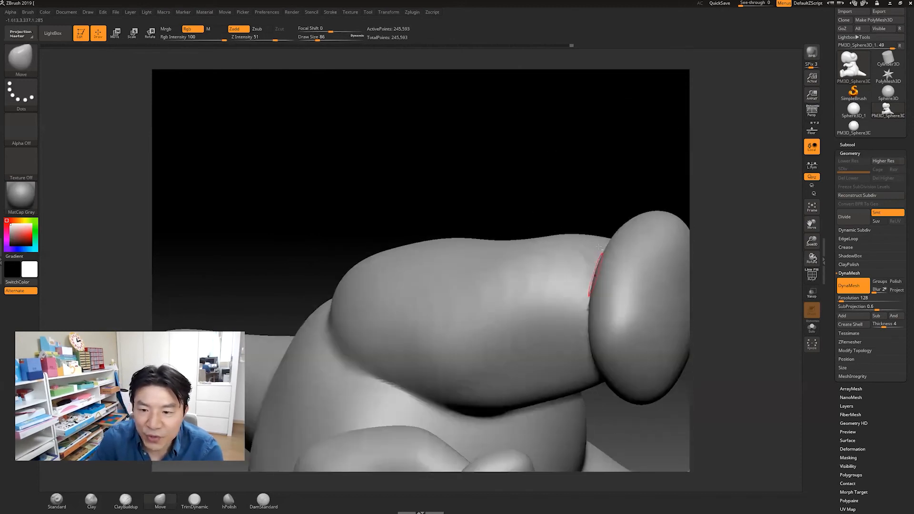
pyautogui.moveTo(606, 196)
pyautogui.mouseDown()
pyautogui.moveTo(534, 176)
pyautogui.moveTo(580, 286)
pyautogui.moveTo(582, 381)
pyautogui.mouseUp()
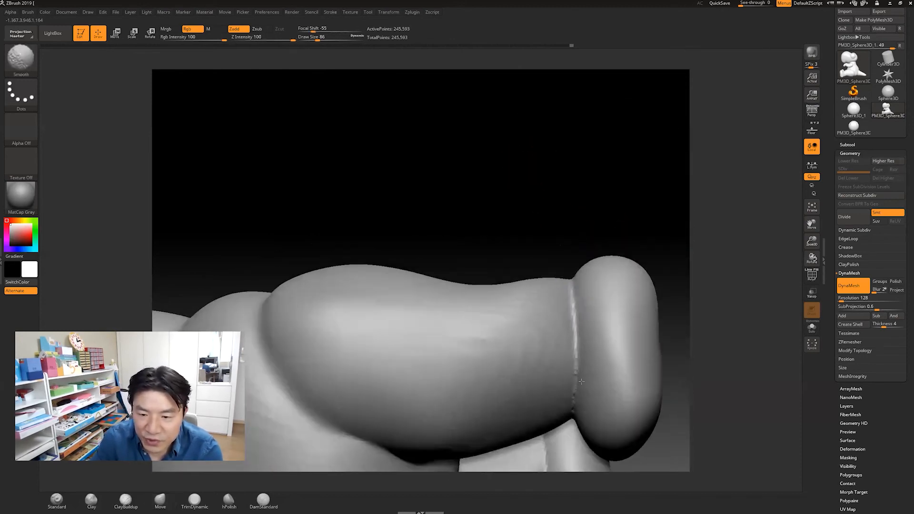
pyautogui.moveTo(676, 312)
pyautogui.mouseDown()
pyautogui.moveTo(663, 249)
pyautogui.moveTo(648, 310)
pyautogui.moveTo(520, 218)
pyautogui.mouseUp()
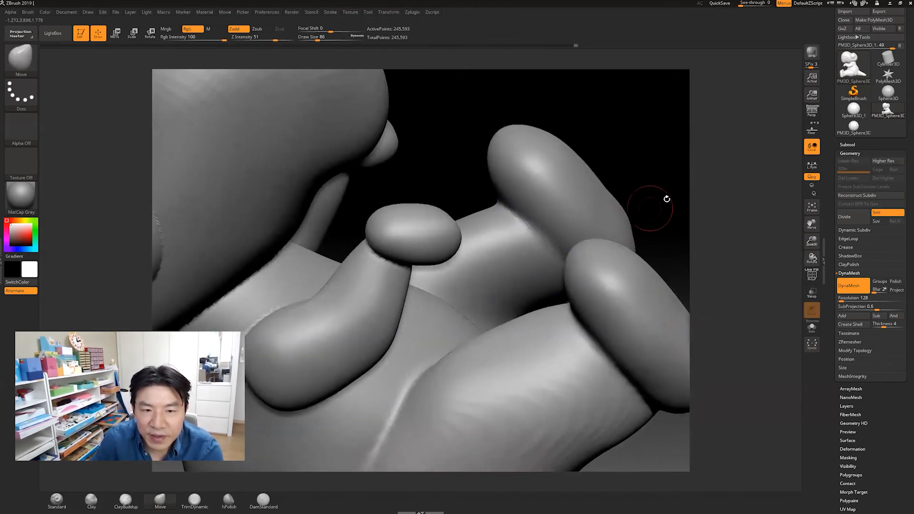
# Step: Turn on the polyframe display and examine the polygroups around the arms, head and eyes of the fused dinosaur
pyautogui.keyDown('alt'); pyautogui.moveTo(678, 197); pyautogui.dragTo(584, 300); pyautogui.keyUp('alt')
pyautogui.moveTo(599, 264); pyautogui.dragTo(446, 278)
pyautogui.click(812, 279)
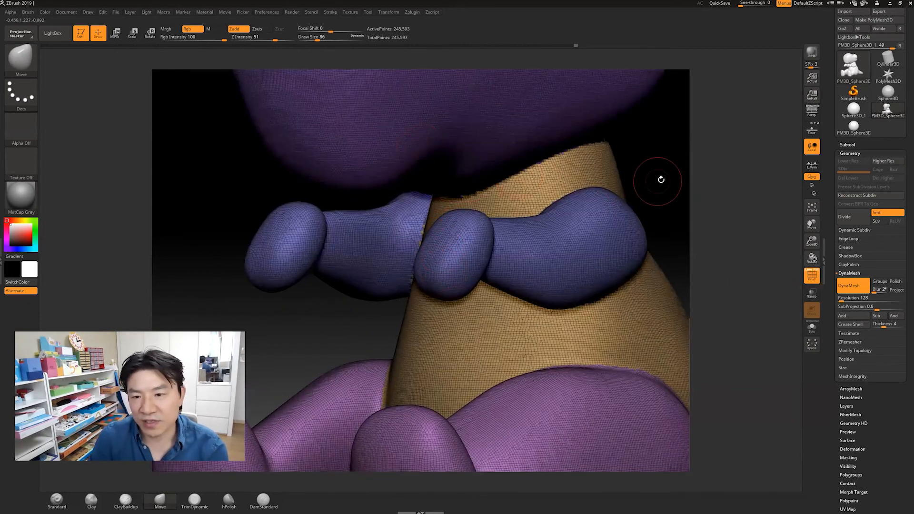
pyautogui.moveTo(672, 169); pyautogui.dragTo(634, 175)
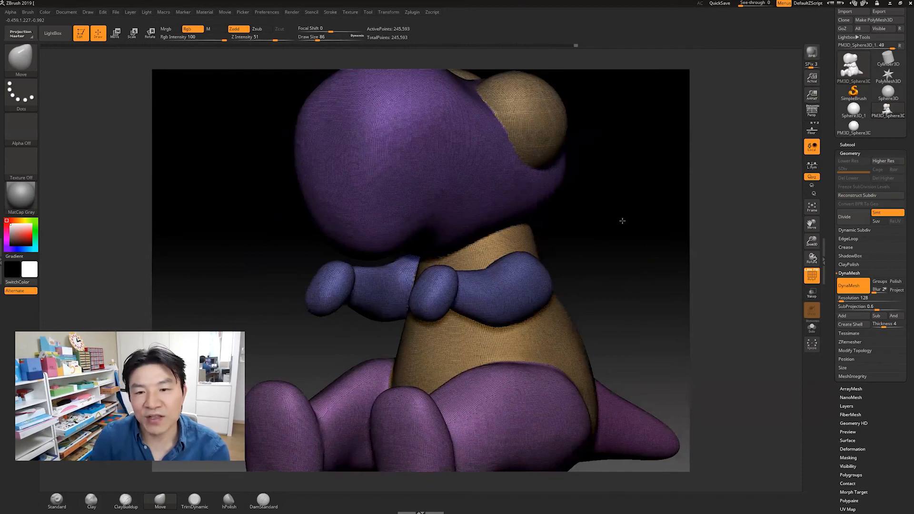
pyautogui.moveTo(622, 221); pyautogui.dragTo(582, 198)
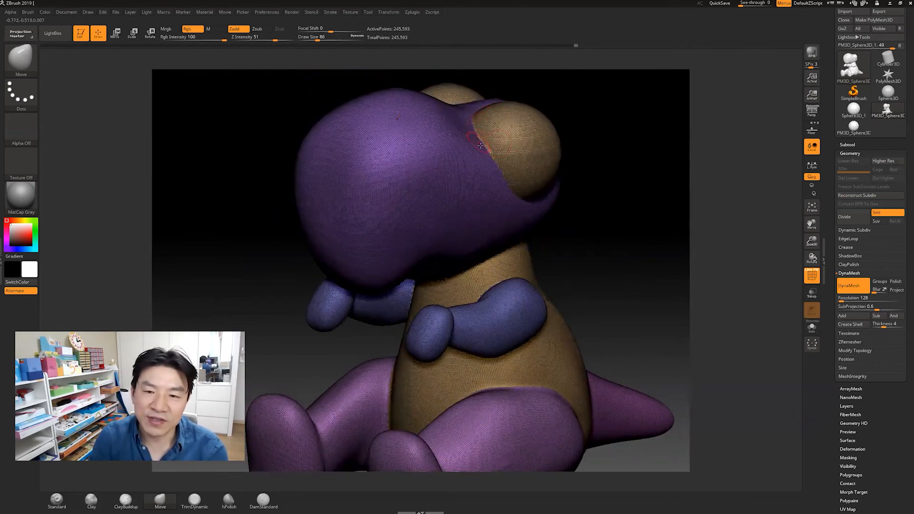
pyautogui.moveTo(606, 235); pyautogui.dragTo(512, 178)
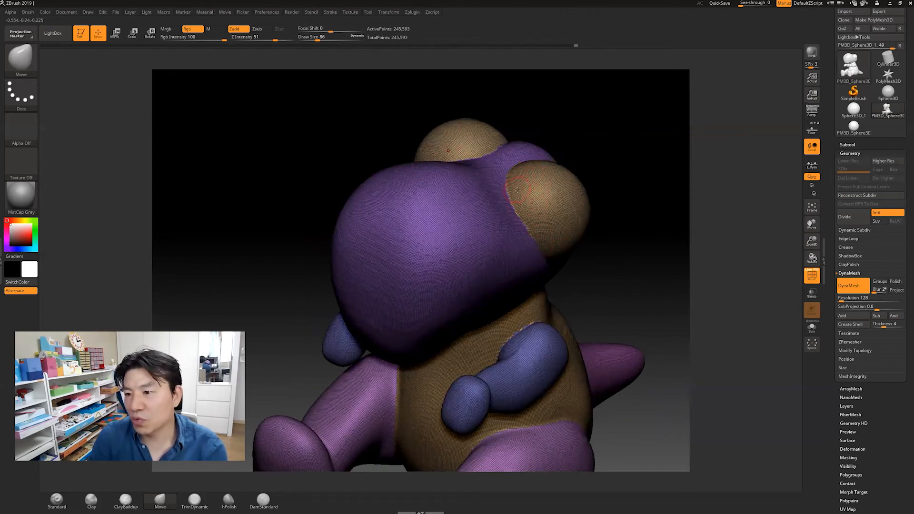
pyautogui.press('ctrl')
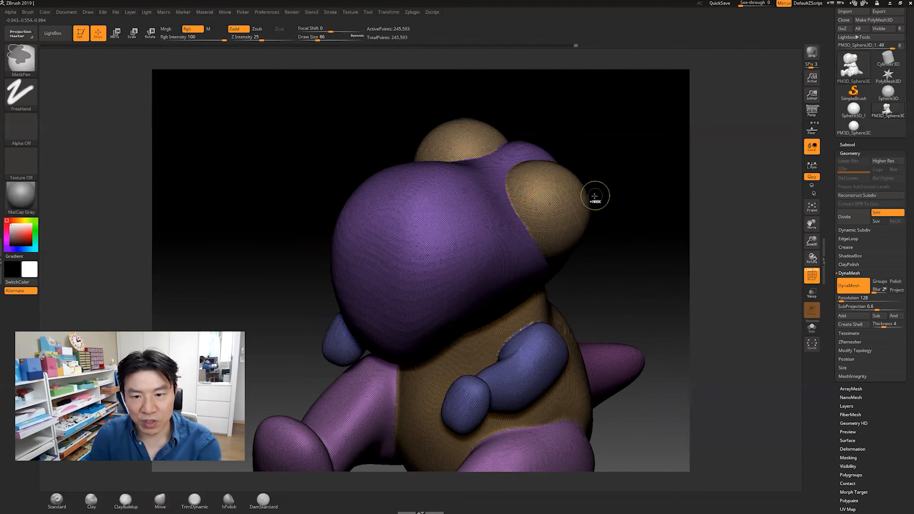
# Step: Step back through the undo history to the merged dinosaur before DynaMesh was applied, and check its subtool entry
pyautogui.click(568, 46)
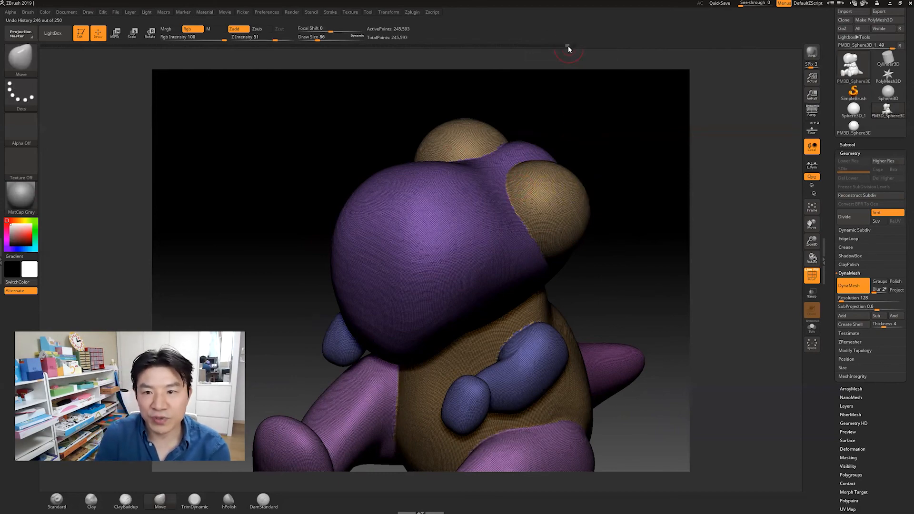
pyautogui.moveTo(570, 47); pyautogui.dragTo(558, 45)
pyautogui.moveTo(645, 270); pyautogui.dragTo(793, 212)
pyautogui.click(848, 145)
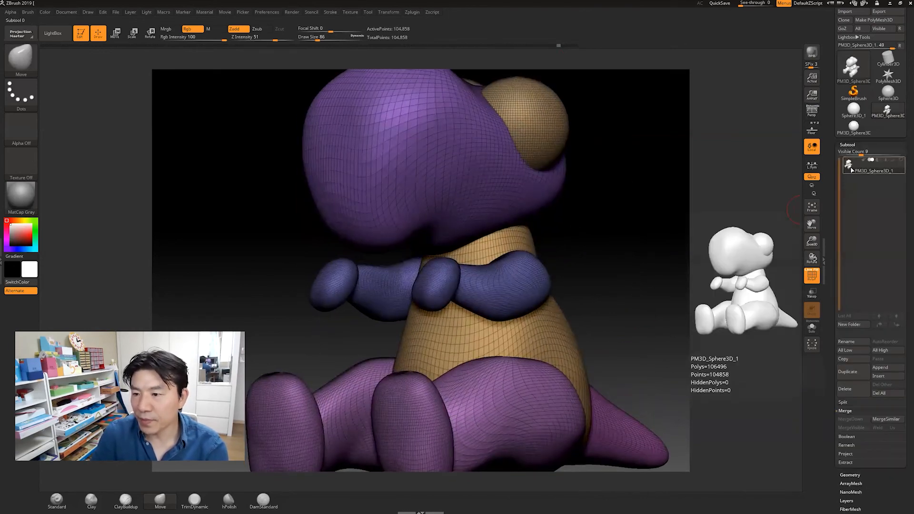
pyautogui.moveTo(662, 288); pyautogui.dragTo(801, 381)
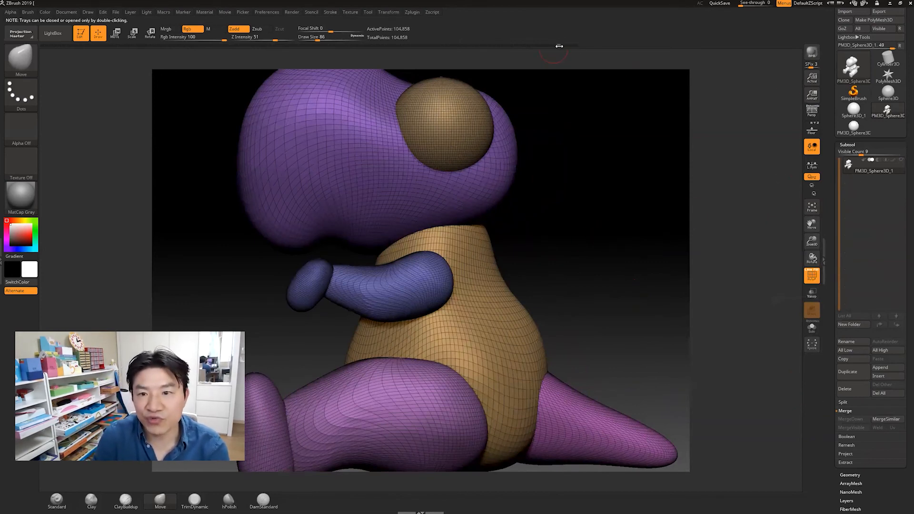
pyautogui.moveTo(558, 46)
pyautogui.mouseDown()
pyautogui.moveTo(545, 46)
pyautogui.moveTo(572, 46)
pyautogui.moveTo(558, 51)
pyautogui.mouseUp()
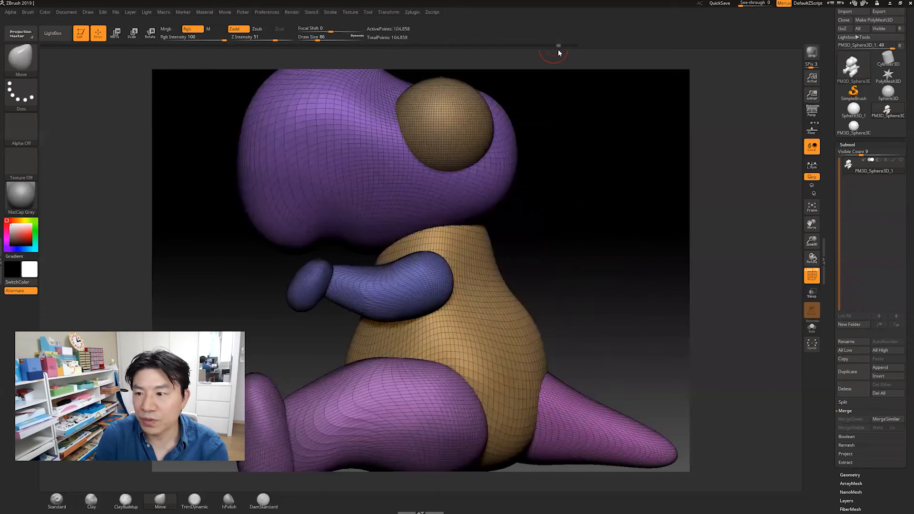
# Step: Isolate the two eye spheres by their polygroup, hiding the rest of the dinosaur
pyautogui.moveTo(590, 238)
pyautogui.mouseDown()
pyautogui.moveTo(592, 296)
pyautogui.moveTo(612, 302)
pyautogui.mouseUp()
pyautogui.hotkey('ctrl', 'shift')
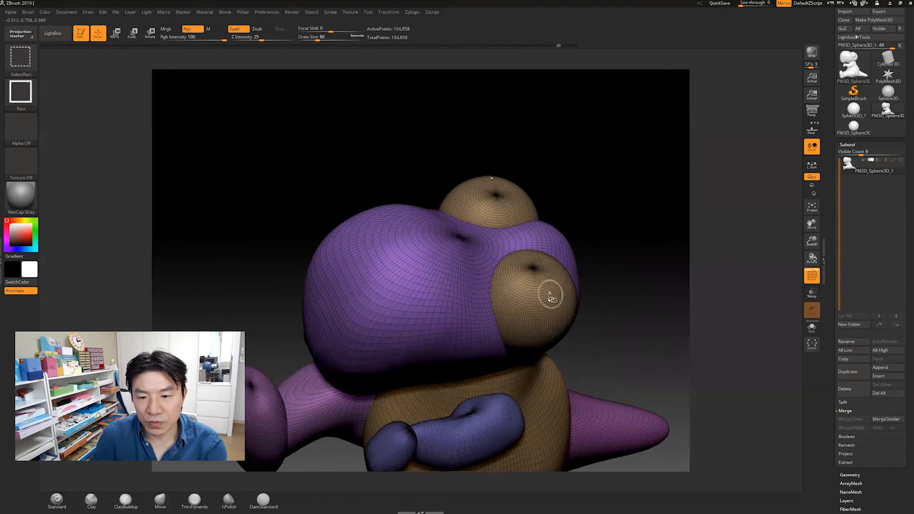
pyautogui.keyDown('ctrl'); pyautogui.keyDown('shift'); pyautogui.click(550, 296); pyautogui.keyUp('shift'); pyautogui.keyUp('ctrl')
pyautogui.keyDown('ctrl'); pyautogui.keyDown('shift'); pyautogui.click(635, 280); pyautogui.keyUp('shift'); pyautogui.keyUp('ctrl')
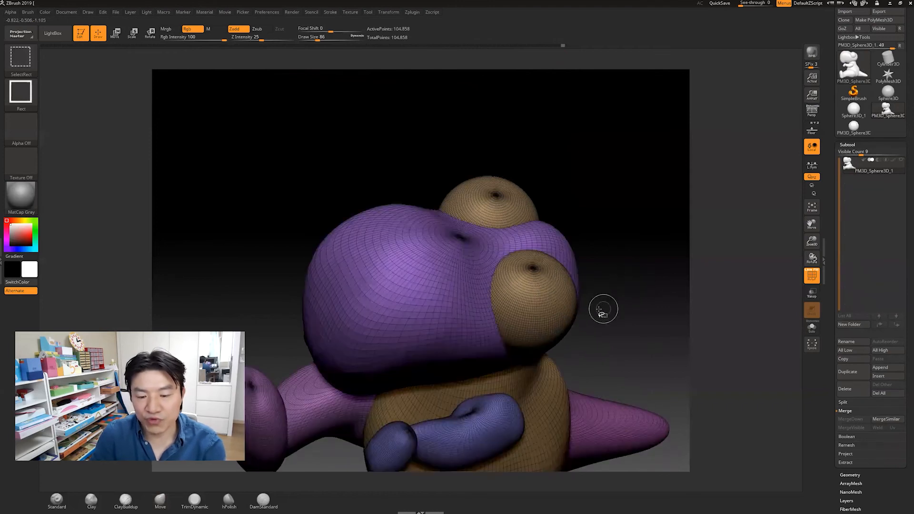
pyautogui.keyDown('ctrl'); pyautogui.keyDown('shift'); pyautogui.click(557, 303); pyautogui.keyUp('shift'); pyautogui.keyUp('ctrl')
pyautogui.keyDown('alt'); pyautogui.moveTo(614, 335); pyautogui.dragTo(603, 288); pyautogui.keyUp('alt')
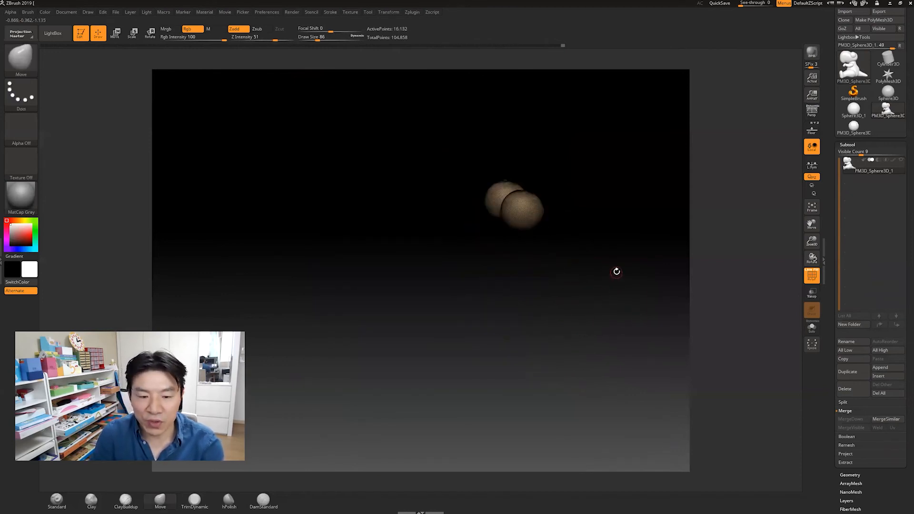
pyautogui.hotkey('ctrl', 'shift')
pyautogui.keyDown('ctrl'); pyautogui.keyDown('shift'); pyautogui.click(622, 266); pyautogui.keyUp('shift'); pyautogui.keyUp('ctrl')
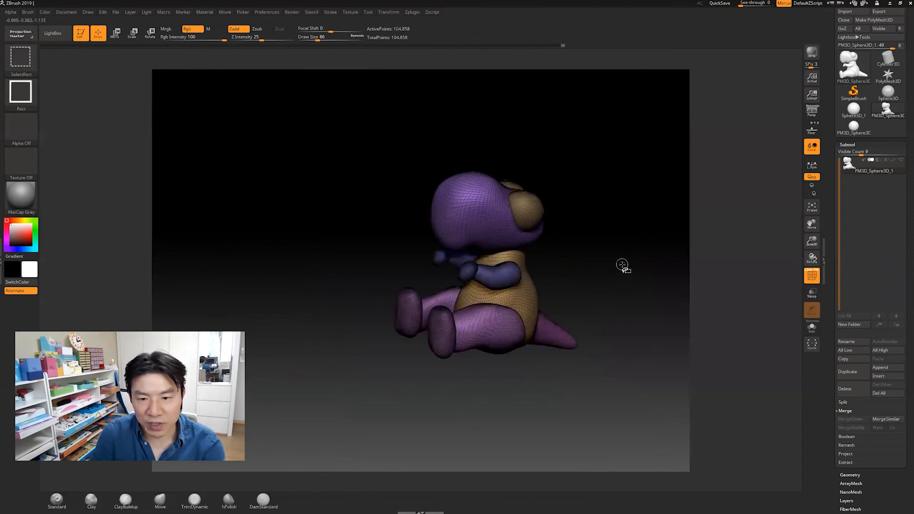
pyautogui.keyDown('ctrl'); pyautogui.keyDown('shift'); pyautogui.click(527, 206); pyautogui.keyUp('shift'); pyautogui.keyUp('ctrl')
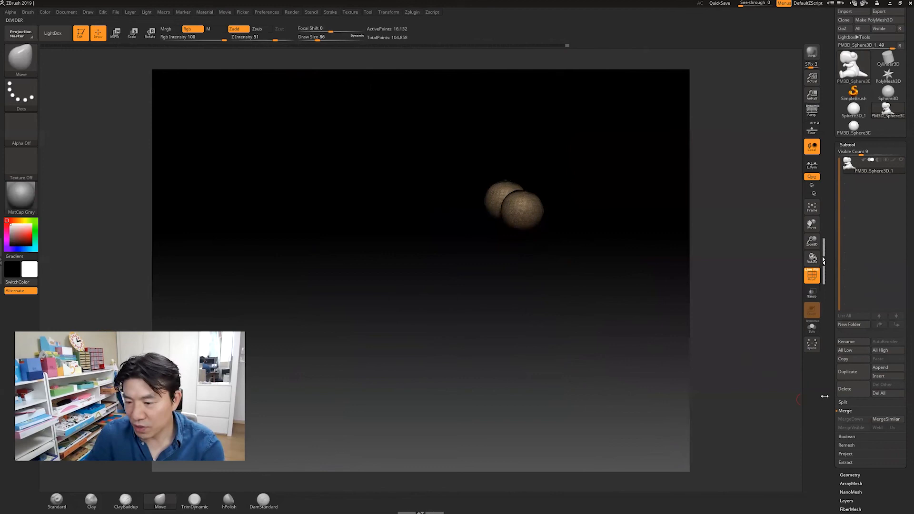
# Step: Mask the isolated eyes and assign them their own polygroup with GroupVisible
pyautogui.click(825, 396)
pyautogui.scroll(-3, 833, 445)
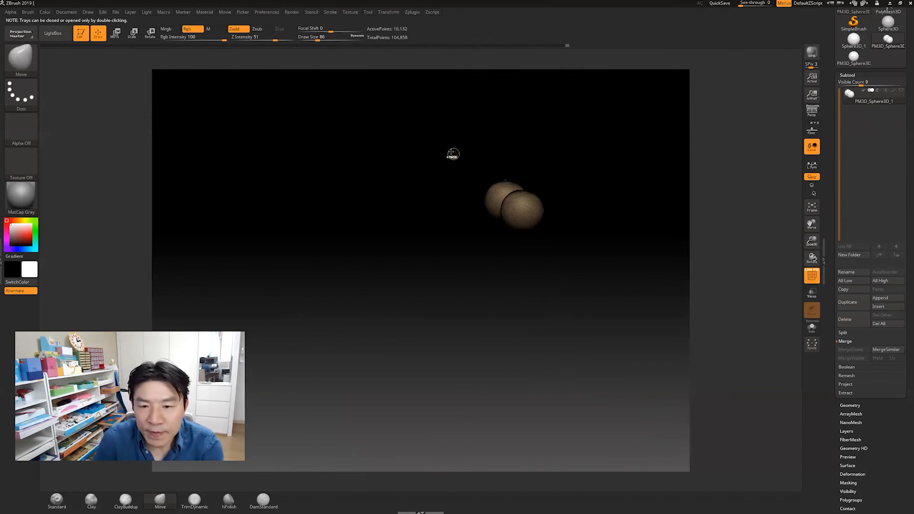
pyautogui.scroll(-1, 835, 388)
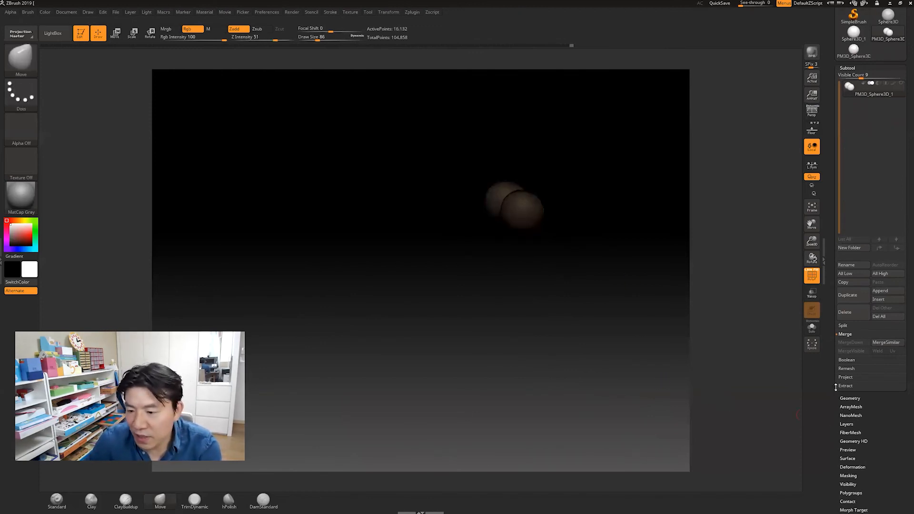
pyautogui.scroll(-5, 841, 376)
pyautogui.click(851, 316)
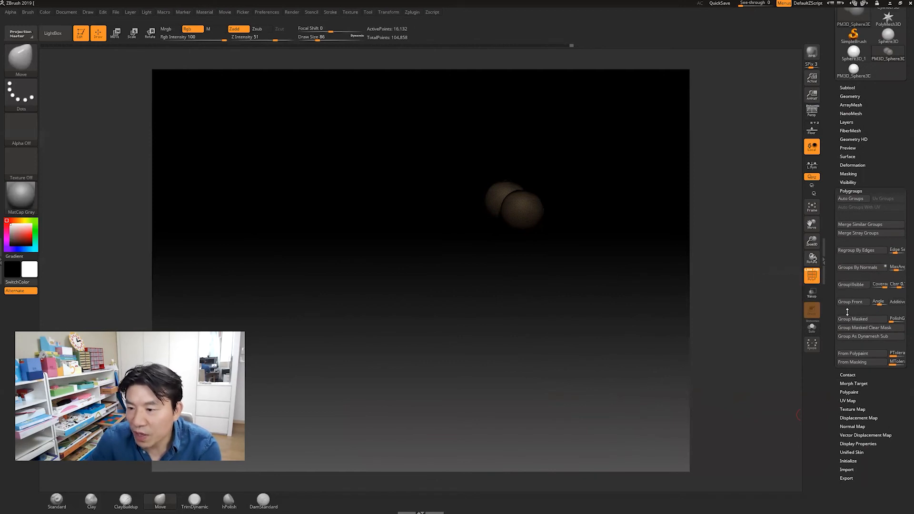
pyautogui.click(850, 285)
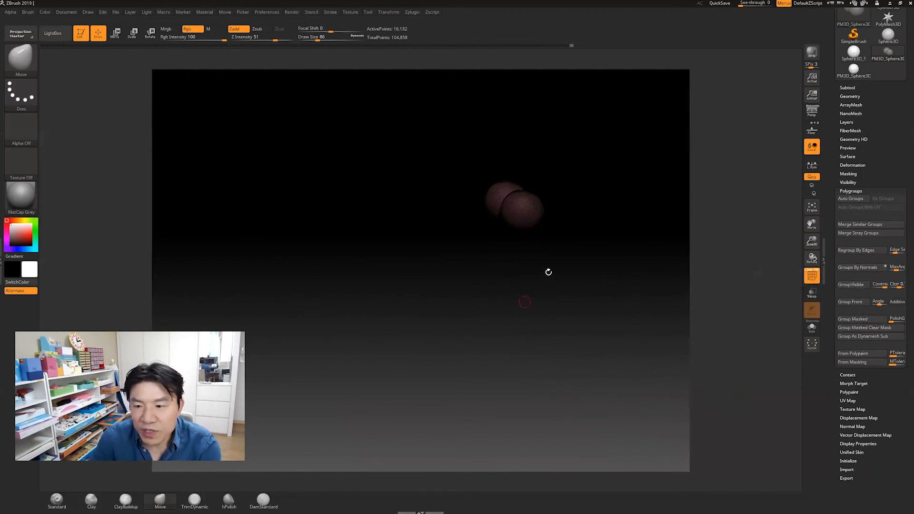
# Step: Show the whole dinosaur again and turn off the polyframe display
pyautogui.keyDown('ctrl'); pyautogui.keyDown('shift'); pyautogui.click(639, 316); pyautogui.keyUp('shift'); pyautogui.keyUp('ctrl')
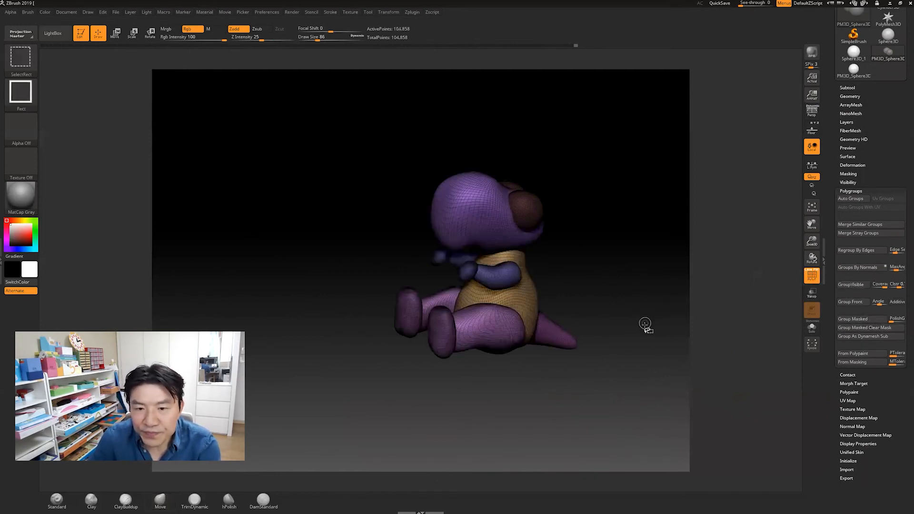
pyautogui.click(812, 276)
pyautogui.moveTo(687, 245); pyautogui.dragTo(794, 181)
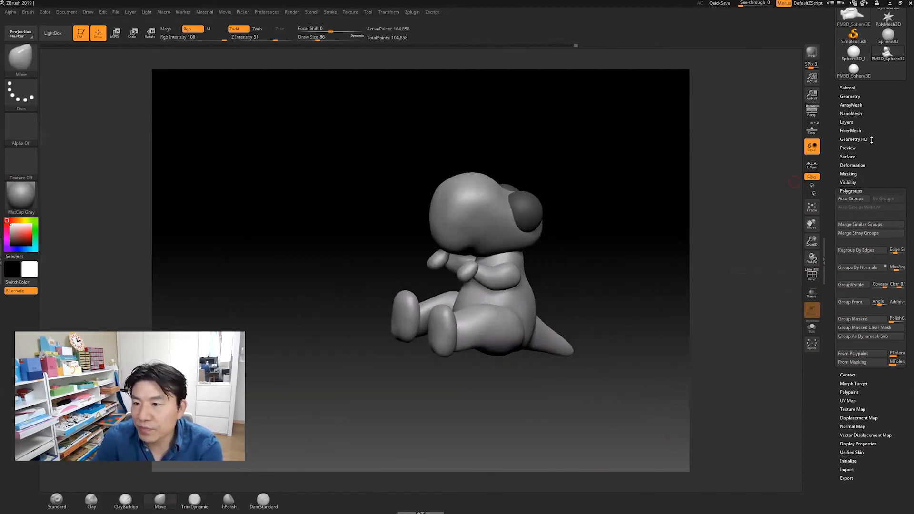
# Step: Open the subtool settings and clear the mask from the dinosaur's eyes
pyautogui.click(848, 87)
pyautogui.moveTo(857, 113)
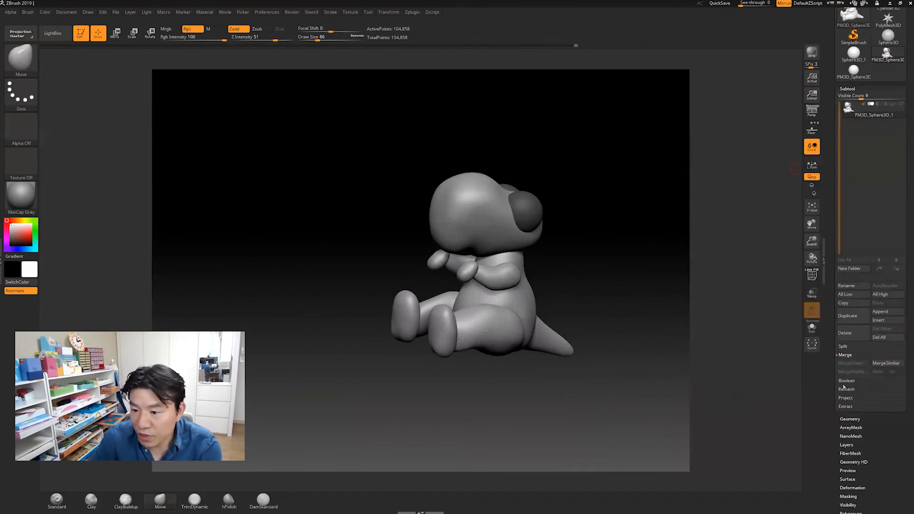
pyautogui.press('ctrl')
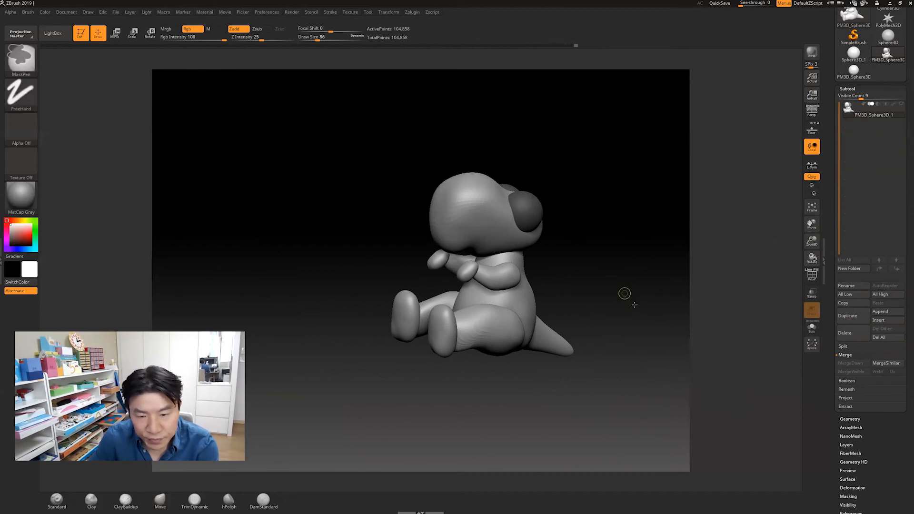
pyautogui.keyDown('ctrl'); pyautogui.click(625, 294); pyautogui.keyUp('ctrl')
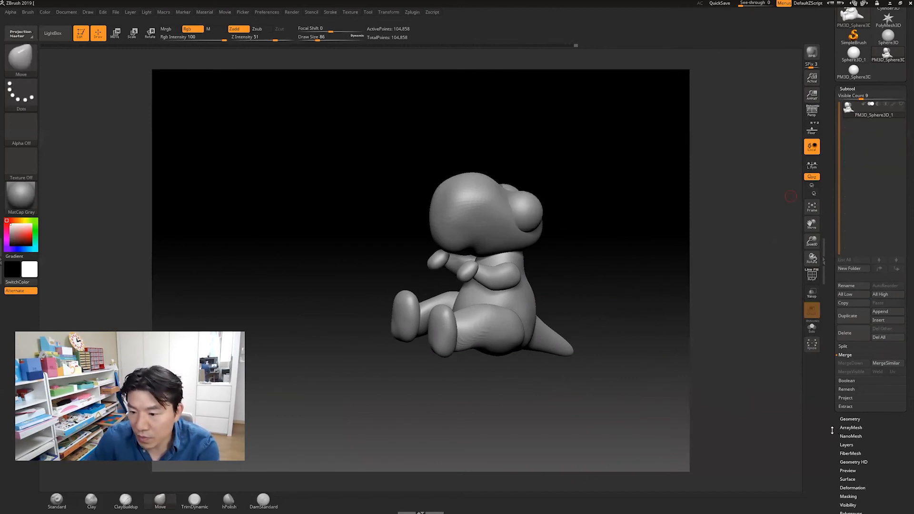
# Step: Split the dinosaur into separate subtools by polygroup with Groups Split
pyautogui.moveTo(833, 431); pyautogui.dragTo(850, 395)
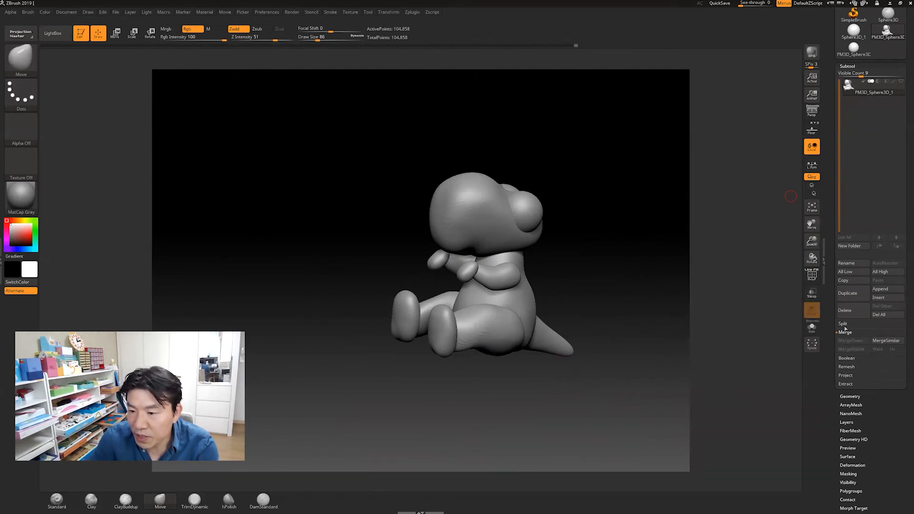
pyautogui.click(843, 325)
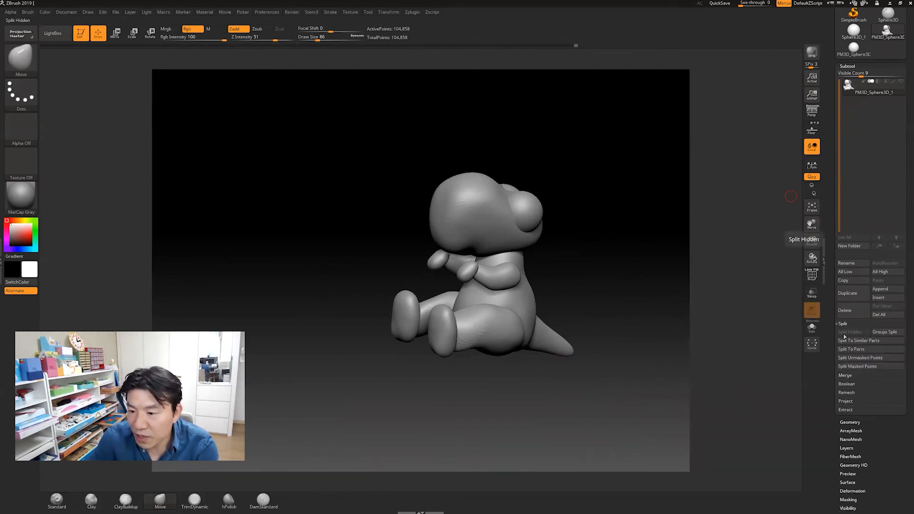
pyautogui.click(887, 332)
pyautogui.click(786, 347)
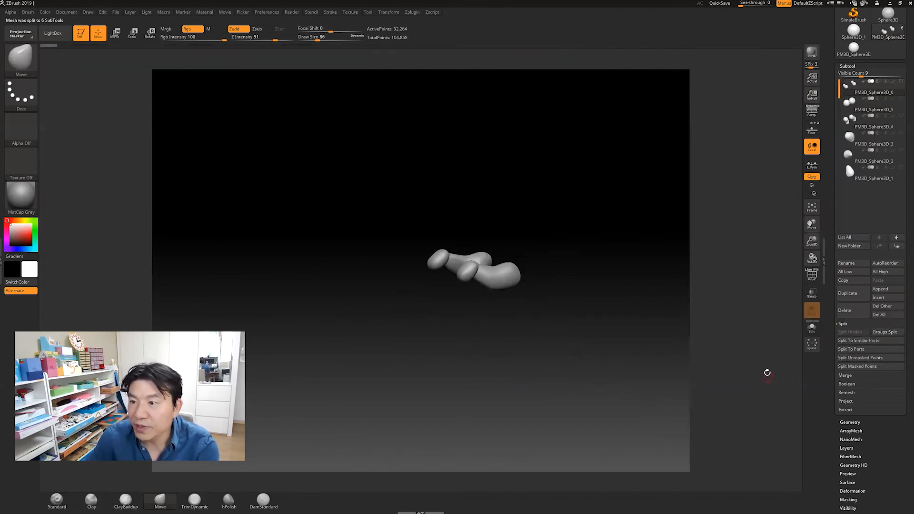
# Step: Show all the dinosaur's subtools except the eye spheres and make the arms subtool active
pyautogui.keyDown('alt'); pyautogui.moveTo(762, 308); pyautogui.dragTo(790, 295); pyautogui.keyUp('alt')
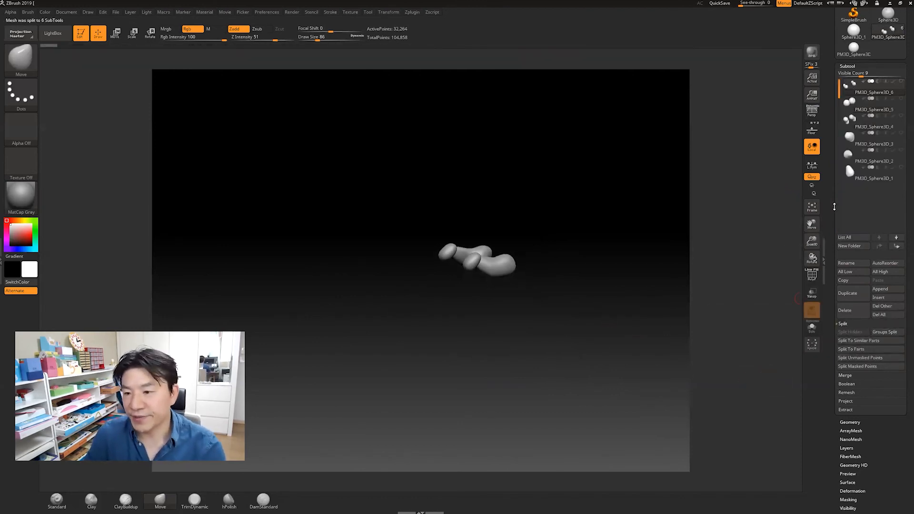
pyautogui.click(812, 207)
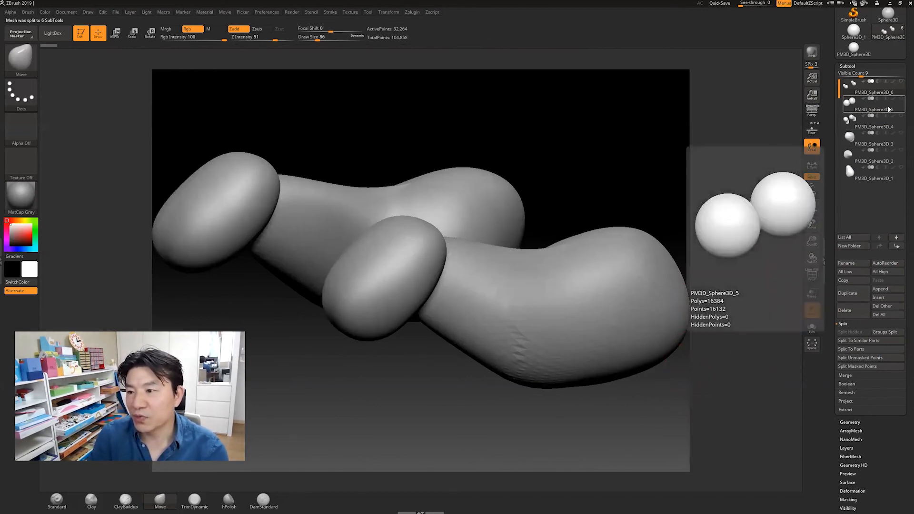
pyautogui.click(891, 106)
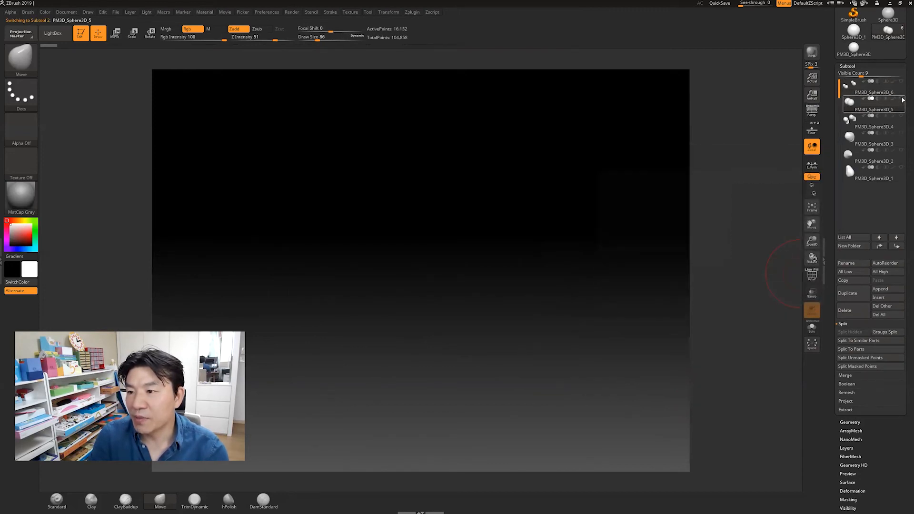
pyautogui.click(903, 82)
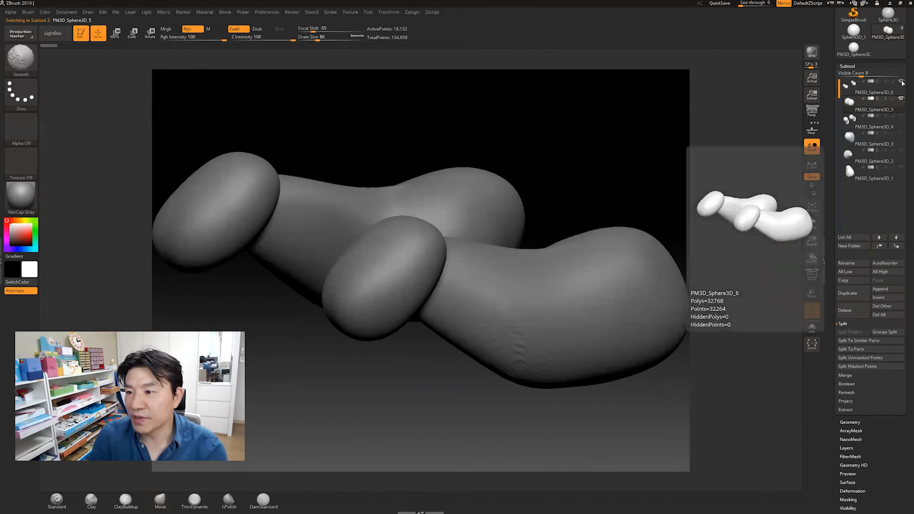
pyautogui.keyDown('shift'); pyautogui.click(903, 83); pyautogui.keyUp('shift')
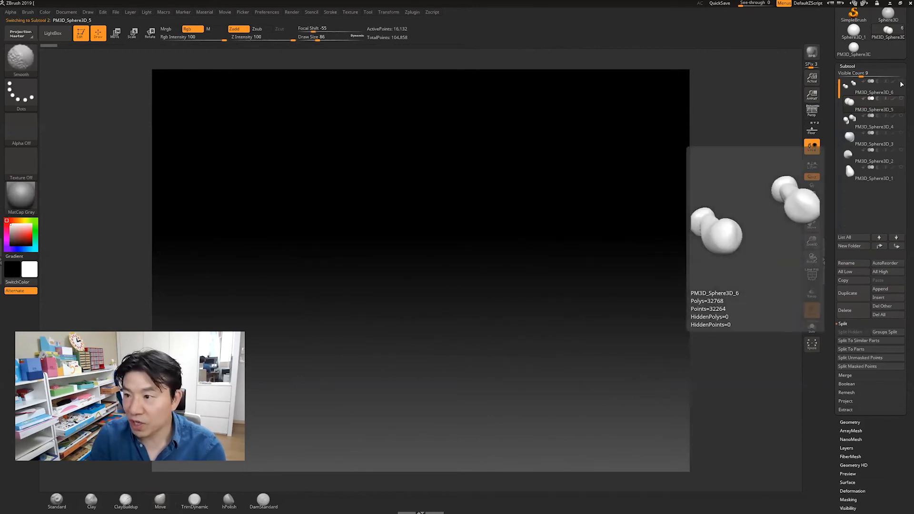
pyautogui.keyDown('shift'); pyautogui.click(901, 82); pyautogui.keyUp('shift')
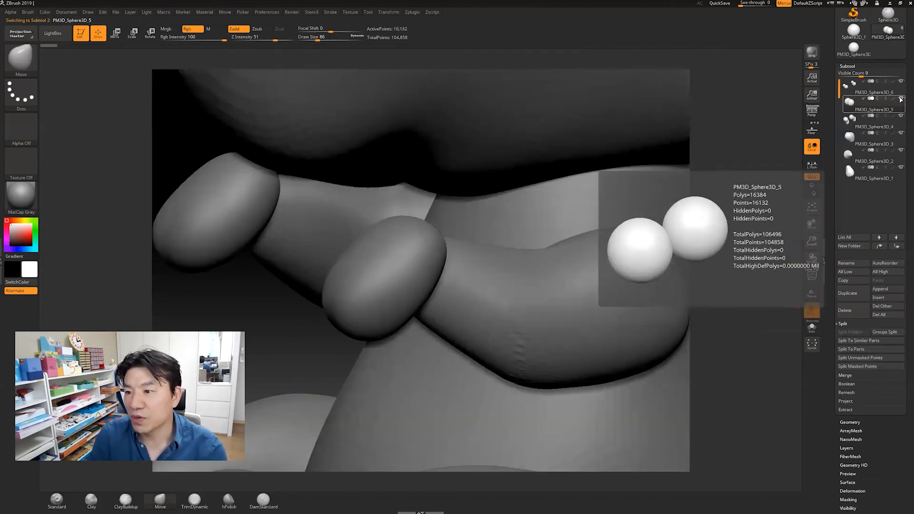
pyautogui.keyDown('alt'); pyautogui.moveTo(714, 405); pyautogui.dragTo(564, 440); pyautogui.keyUp('alt')
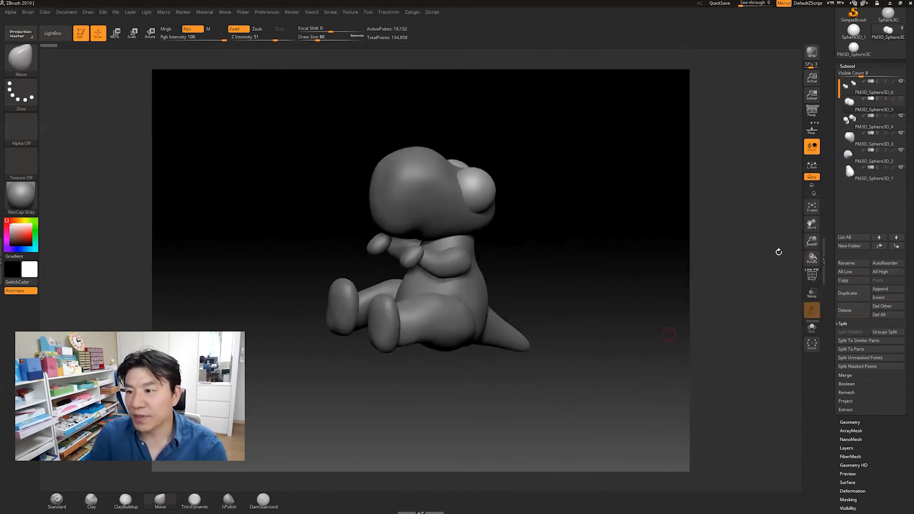
pyautogui.click(900, 91)
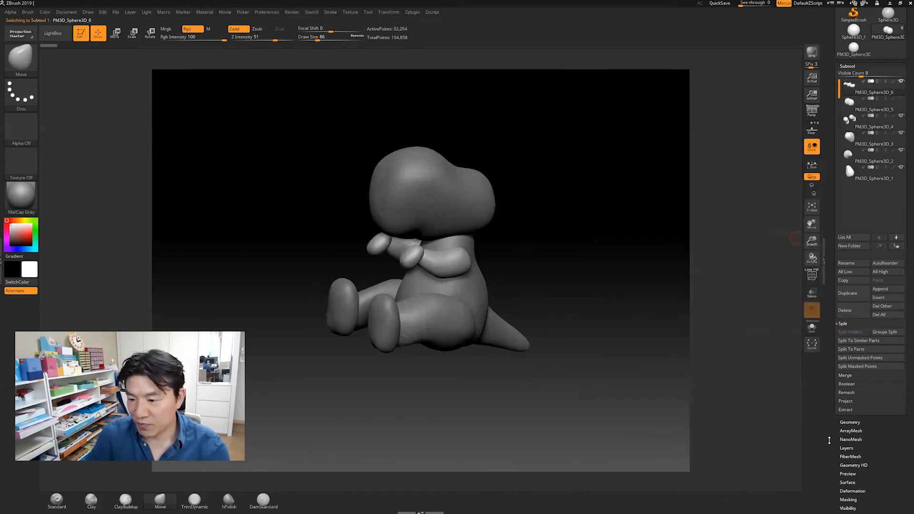
# Step: Merge the visible body parts into a new tool with MergeVisible and switch to that merged tool
pyautogui.scroll(-2, 848, 371)
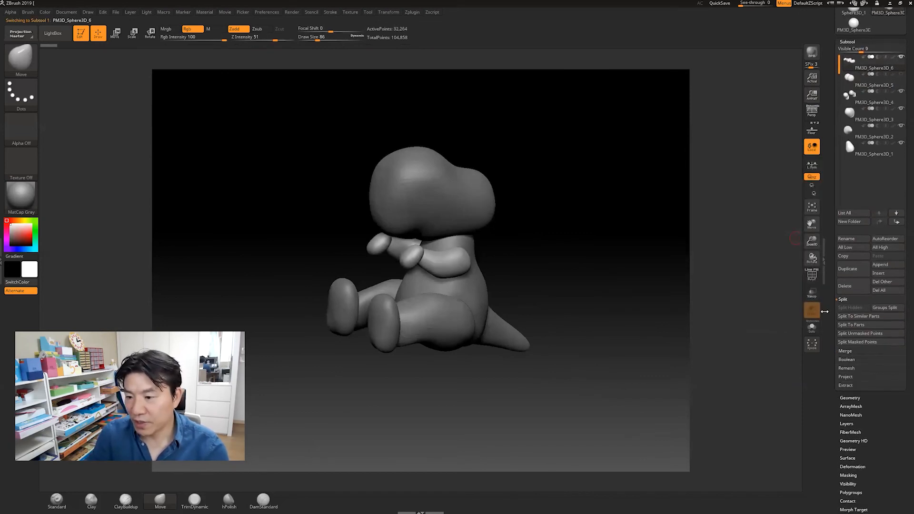
pyautogui.click(845, 350)
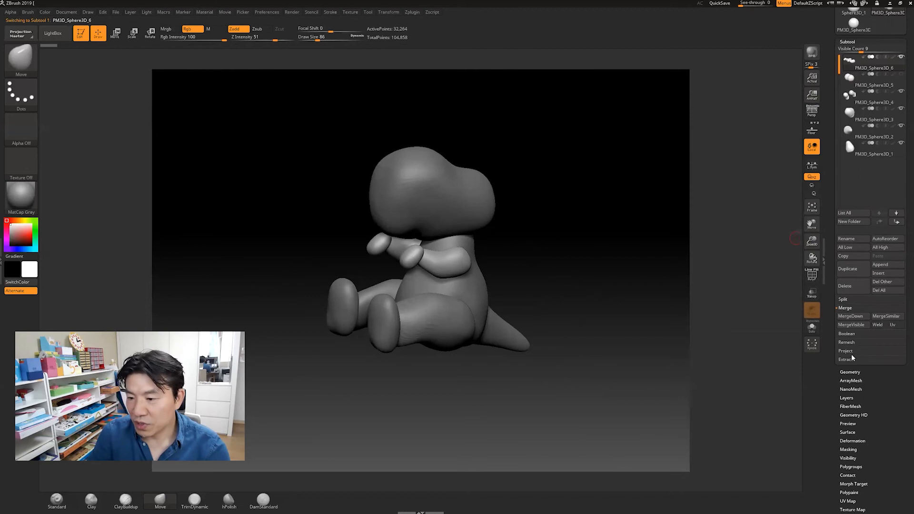
pyautogui.click(861, 326)
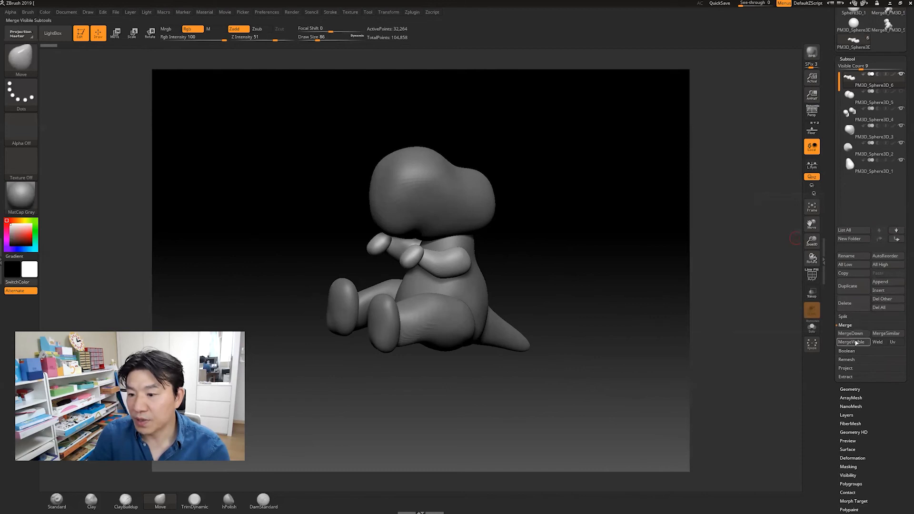
pyautogui.moveTo(864, 111)
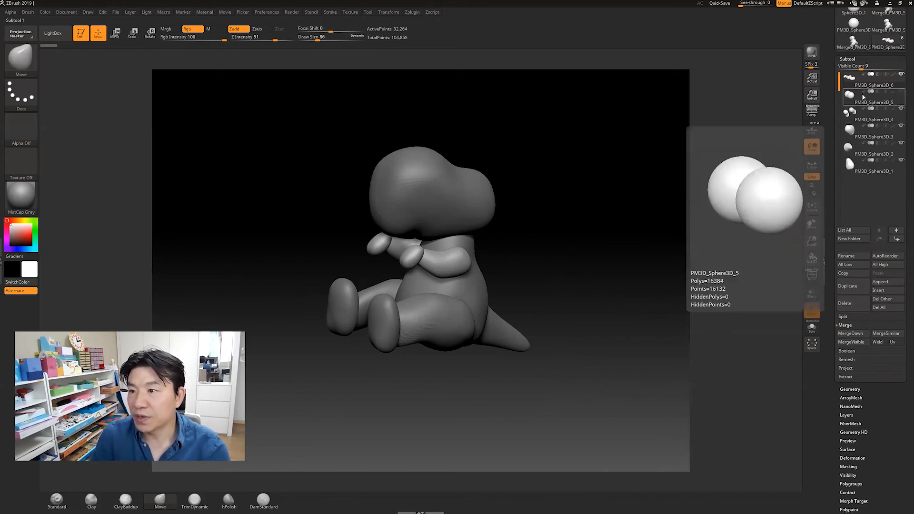
pyautogui.click(897, 45)
pyautogui.click(846, 51)
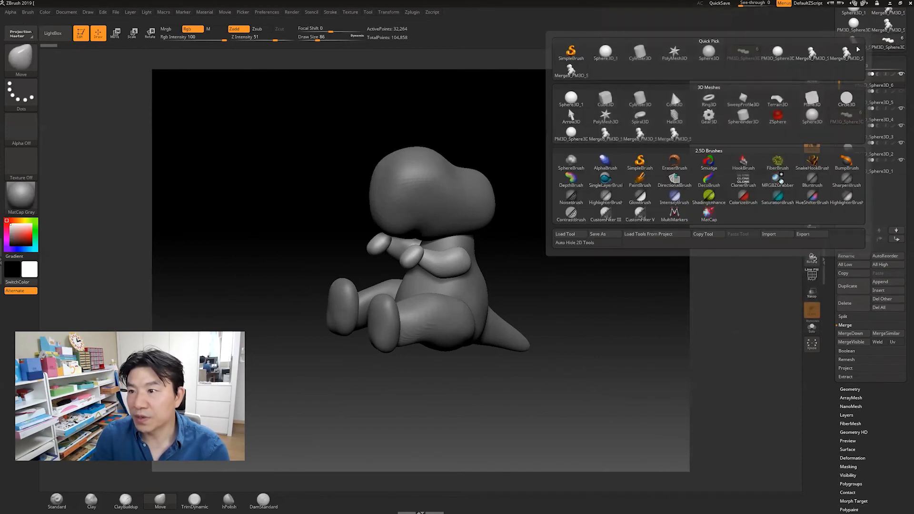
pyautogui.click(857, 46)
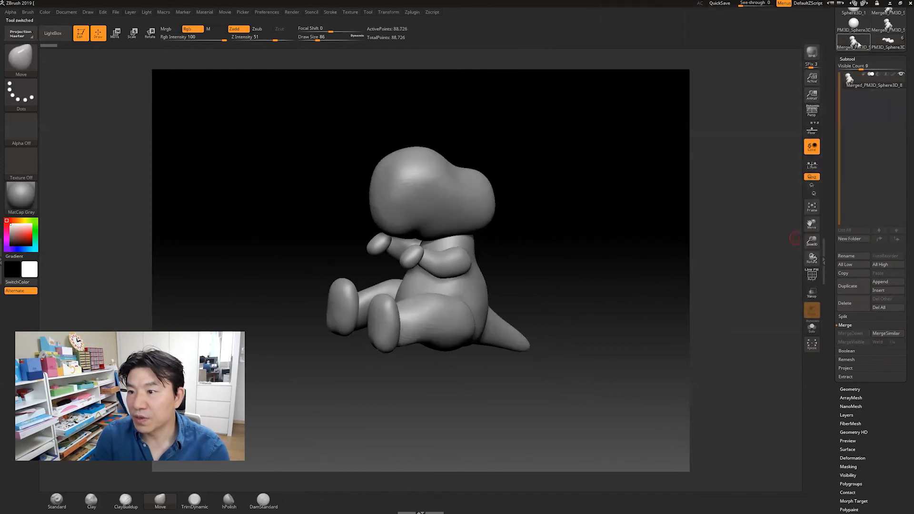
# Step: Compare the merged body tool with the original split tool by switching between them and viewing the dinosaur from the side
pyautogui.moveTo(622, 252); pyautogui.dragTo(668, 198)
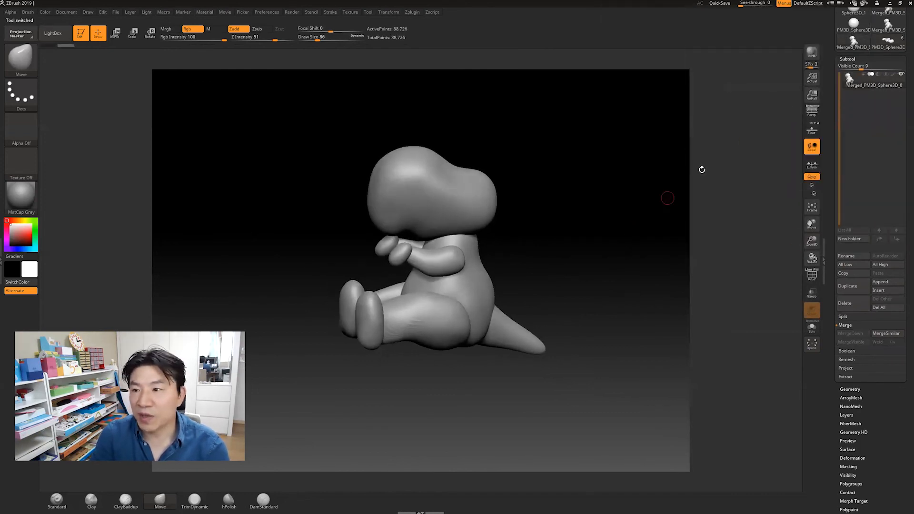
pyautogui.click(890, 45)
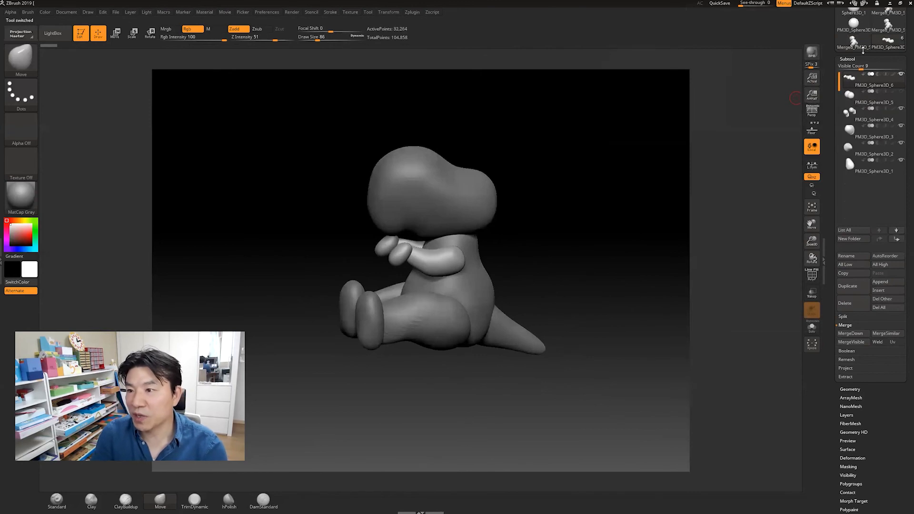
pyautogui.click(853, 44)
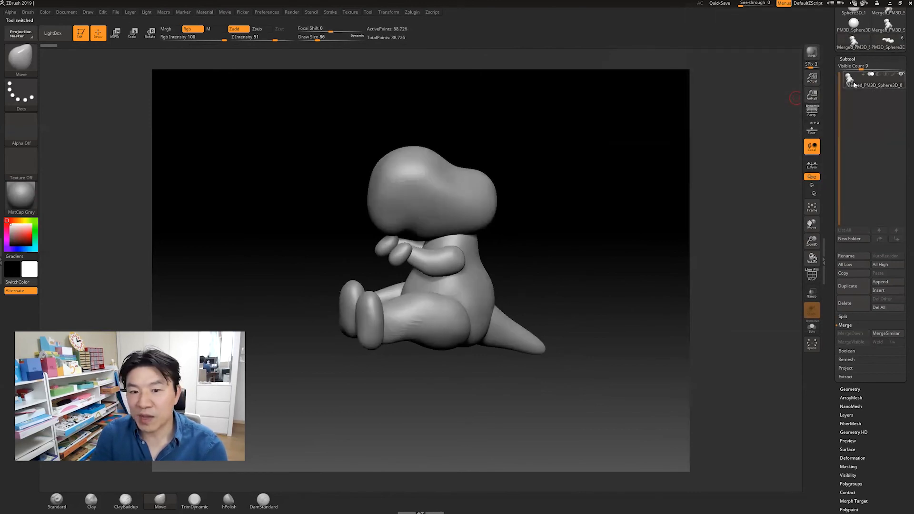
pyautogui.moveTo(653, 184); pyautogui.dragTo(628, 195)
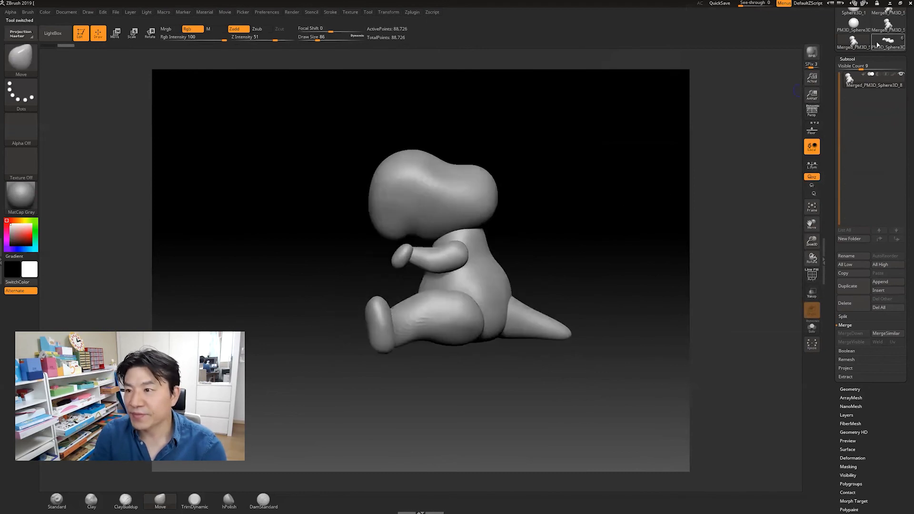
pyautogui.click(889, 42)
pyautogui.moveTo(873, 76)
pyautogui.click(867, 51)
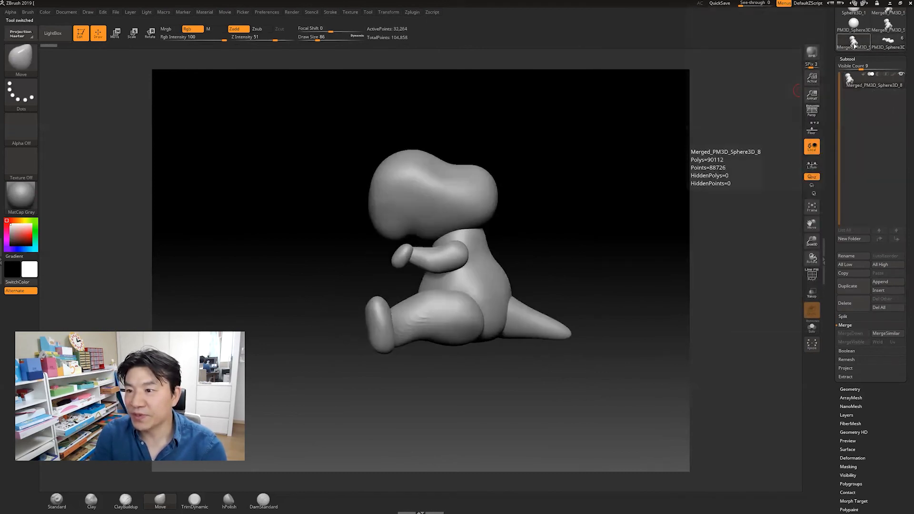
pyautogui.click(867, 51)
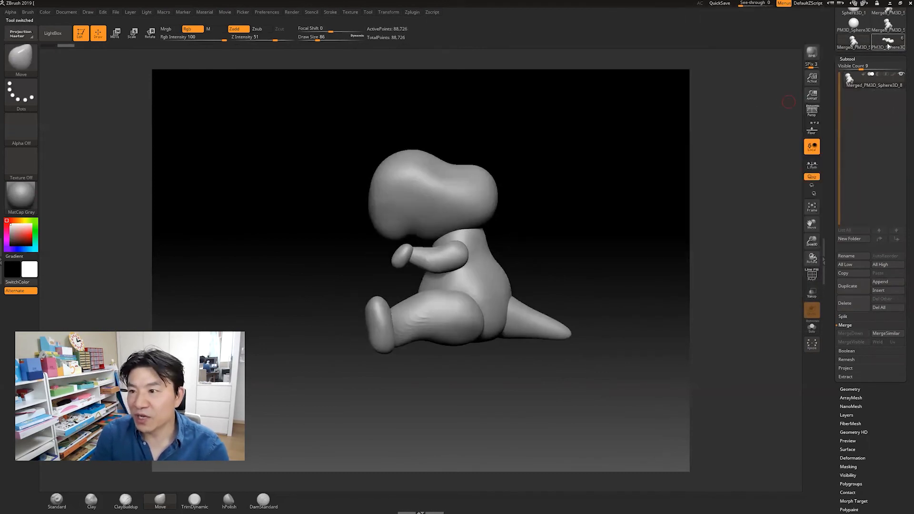
pyautogui.click(888, 42)
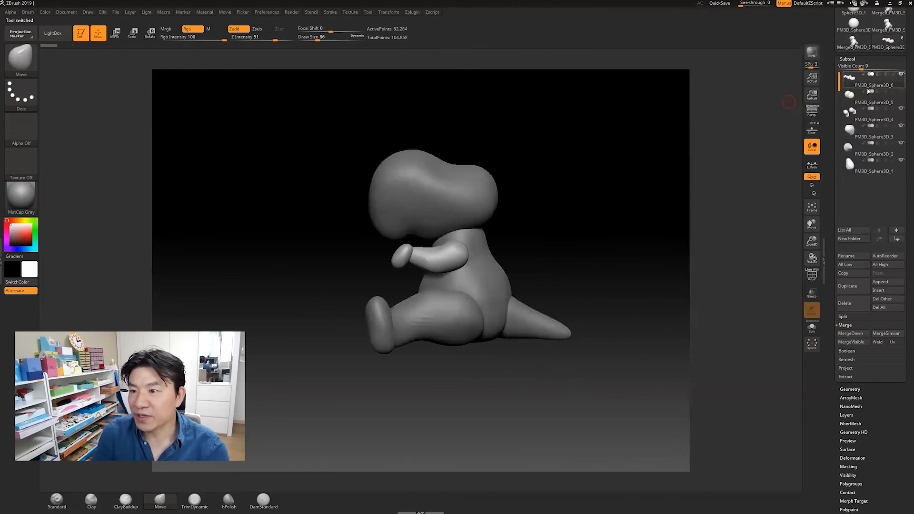
# Step: Select the eye-sphere subtool in the split tool and show it alone
pyautogui.moveTo(882, 96)
pyautogui.click(887, 99)
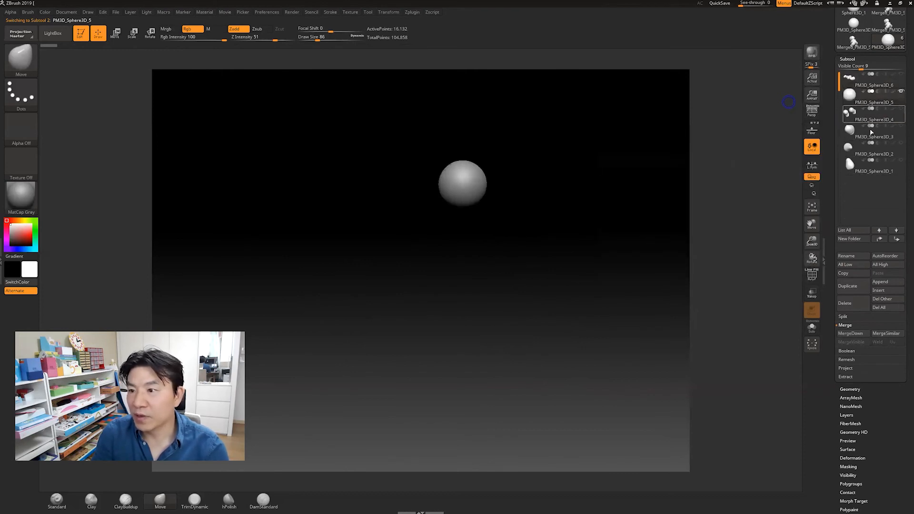
pyautogui.moveTo(614, 219); pyautogui.dragTo(610, 247)
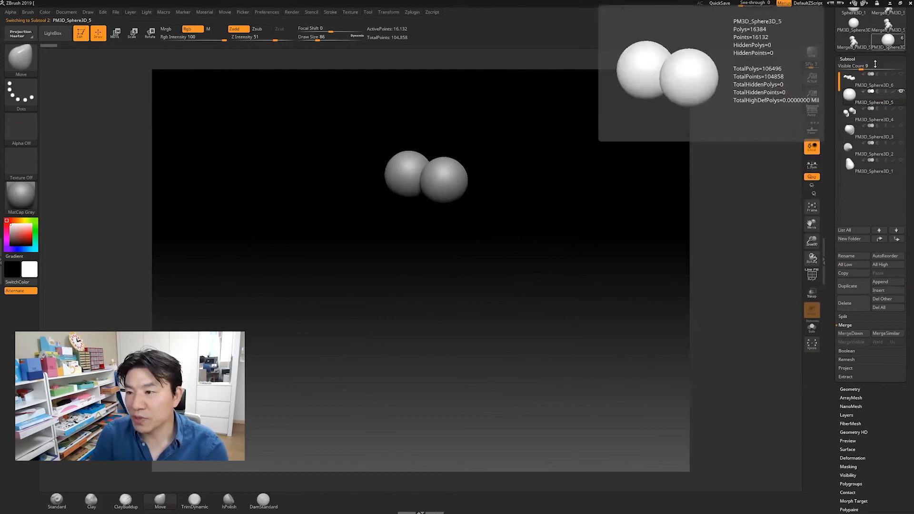
pyautogui.moveTo(863, 101)
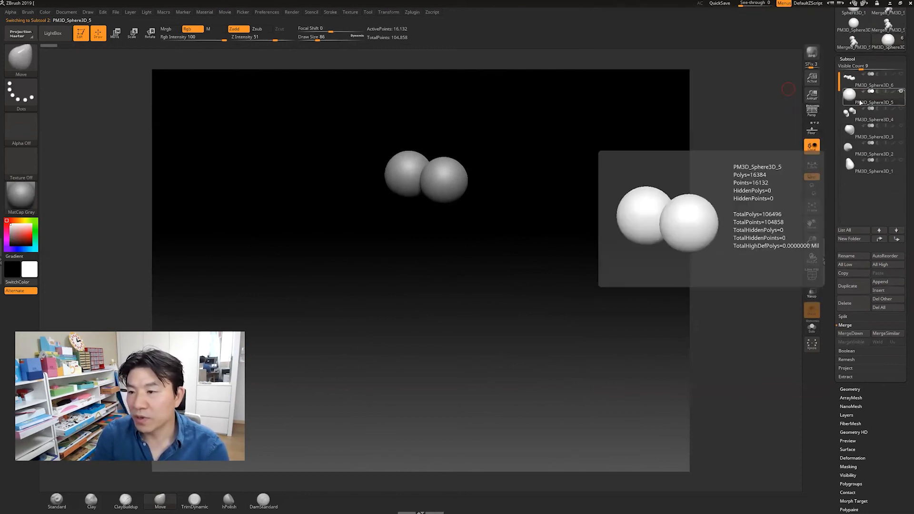
pyautogui.moveTo(886, 86)
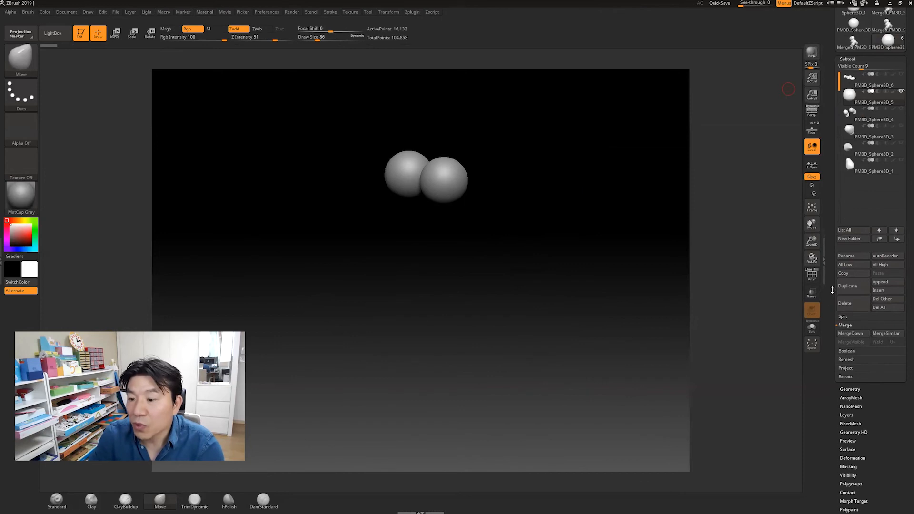
# Step: Clone the eye spheres as a separate tool and switch back to the merged body tool
pyautogui.scroll(2, 837, 280)
pyautogui.scroll(5, 837, 281)
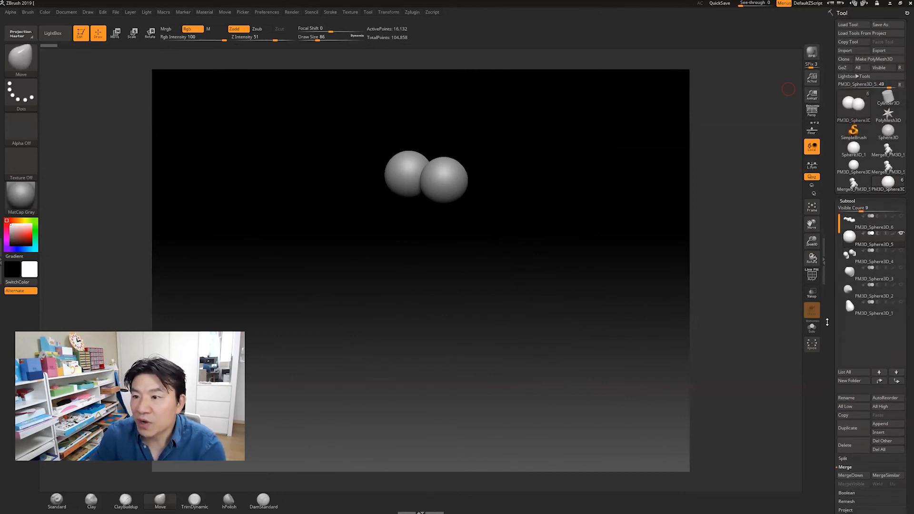
pyautogui.click(845, 59)
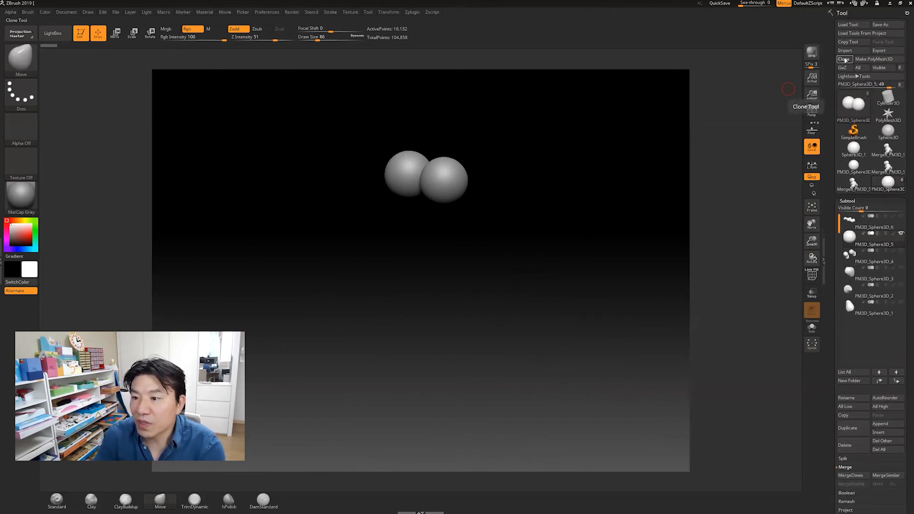
pyautogui.click(889, 186)
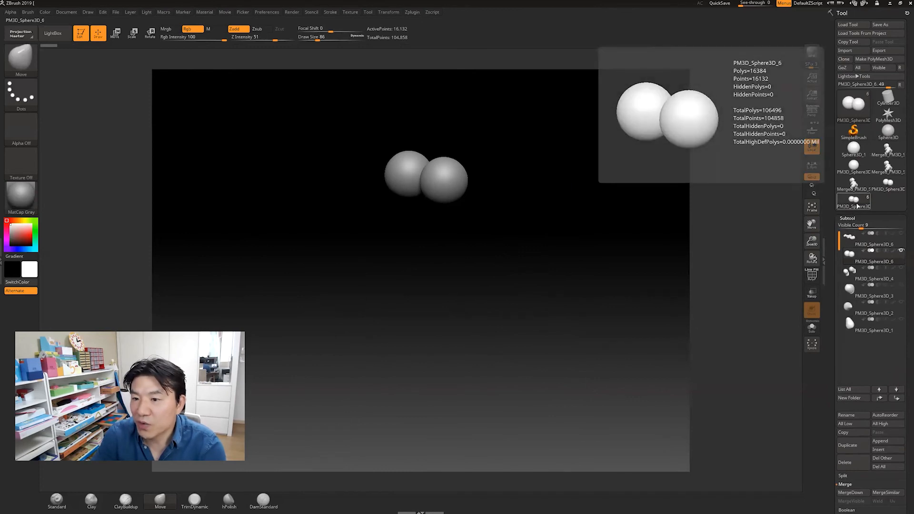
pyautogui.click(854, 189)
pyautogui.click(889, 188)
pyautogui.click(855, 191)
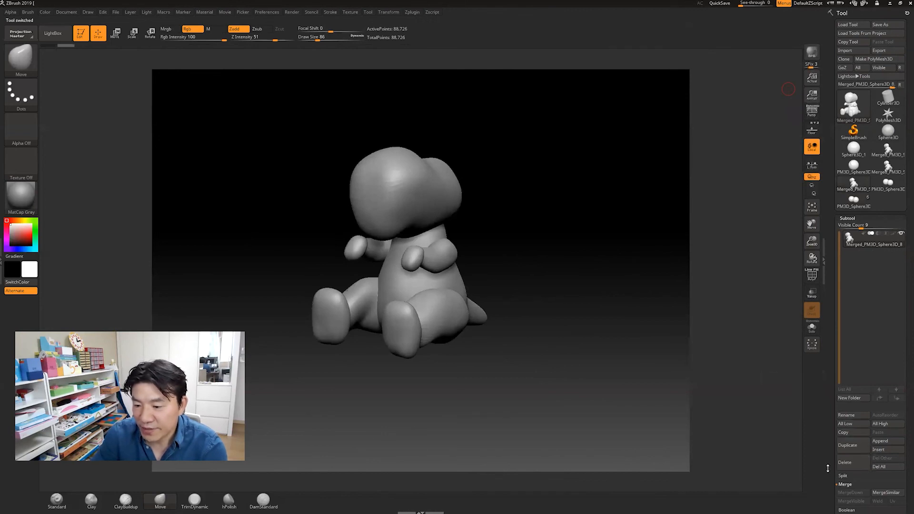
# Step: Append the cloned eye spheres as a subtool of the merged body and check their placement on the head
pyautogui.moveTo(830, 470); pyautogui.dragTo(842, 438)
pyautogui.click(887, 409)
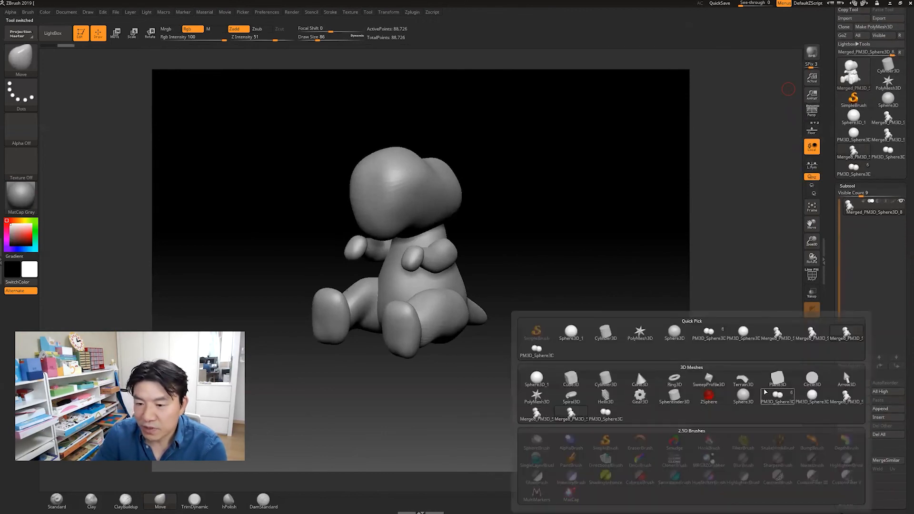
pyautogui.click(717, 336)
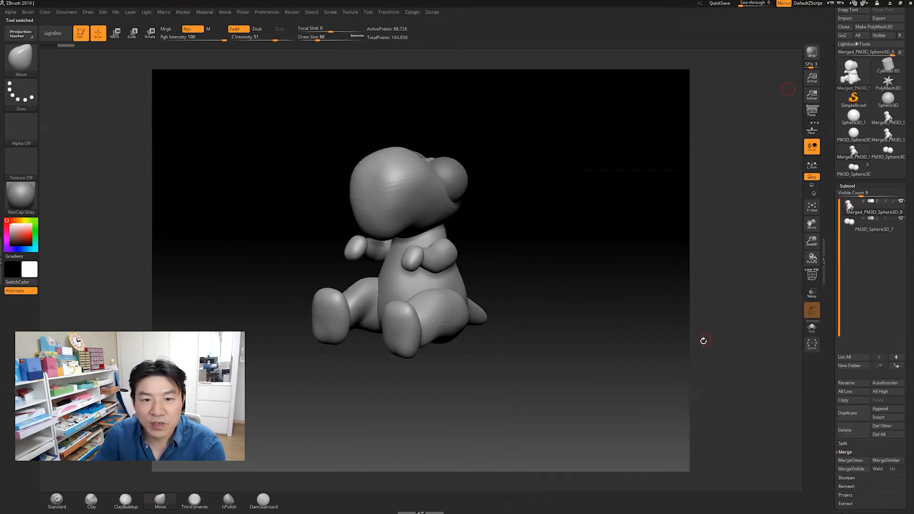
pyautogui.moveTo(604, 301)
pyautogui.mouseDown()
pyautogui.moveTo(587, 306)
pyautogui.moveTo(581, 292)
pyautogui.moveTo(596, 291)
pyautogui.moveTo(592, 306)
pyautogui.moveTo(621, 283)
pyautogui.moveTo(565, 293)
pyautogui.moveTo(572, 300)
pyautogui.moveTo(577, 292)
pyautogui.moveTo(584, 313)
pyautogui.moveTo(593, 309)
pyautogui.mouseUp()
pyautogui.press('f')
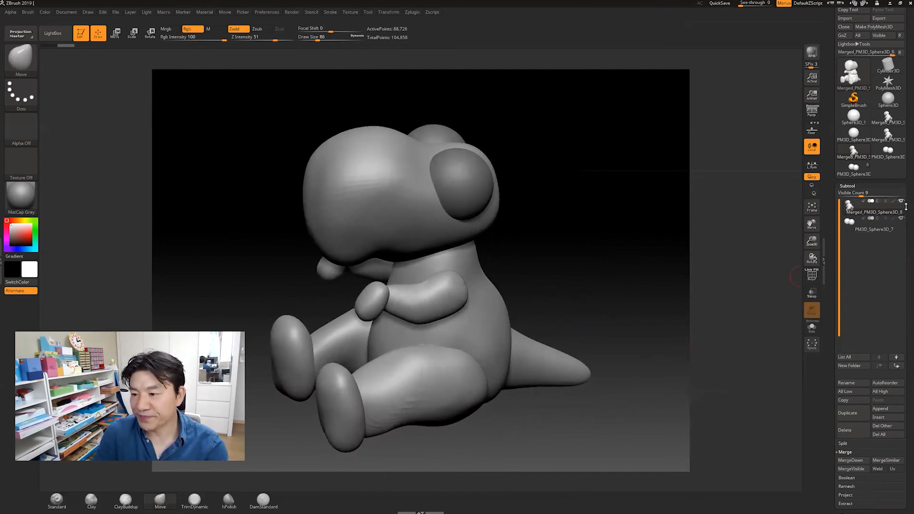
pyautogui.keyDown('alt'); pyautogui.moveTo(616, 295); pyautogui.dragTo(590, 305); pyautogui.keyUp('alt')
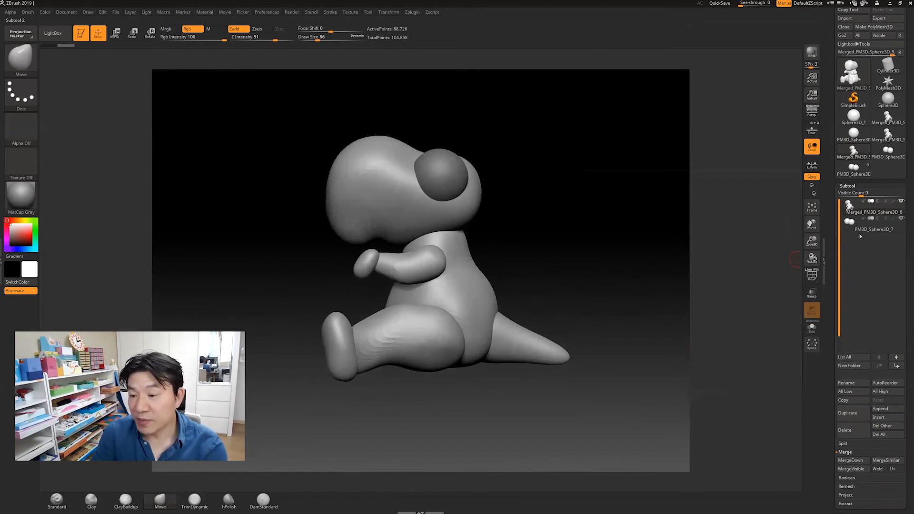
# Step: Select the merged body subtool and fuse it with DynaMesh at resolution 128
pyautogui.click(861, 210)
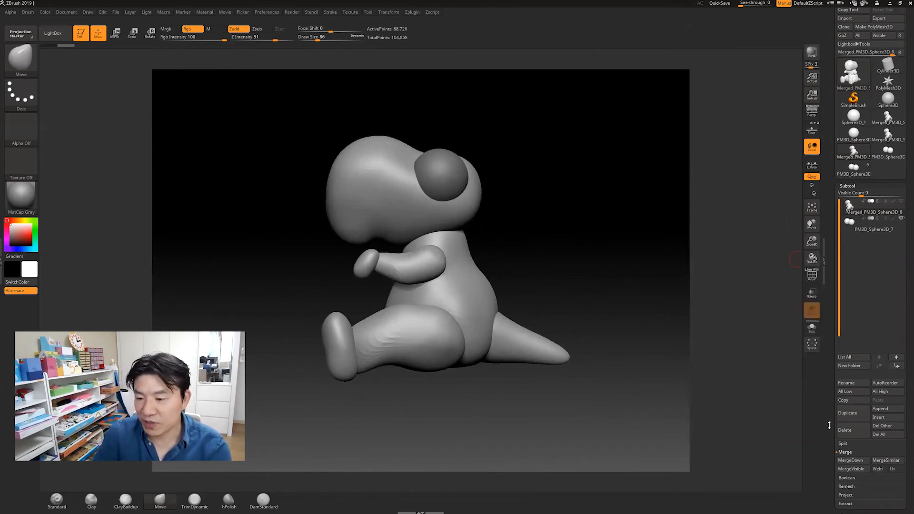
pyautogui.scroll(-5, 852, 381)
pyautogui.click(850, 262)
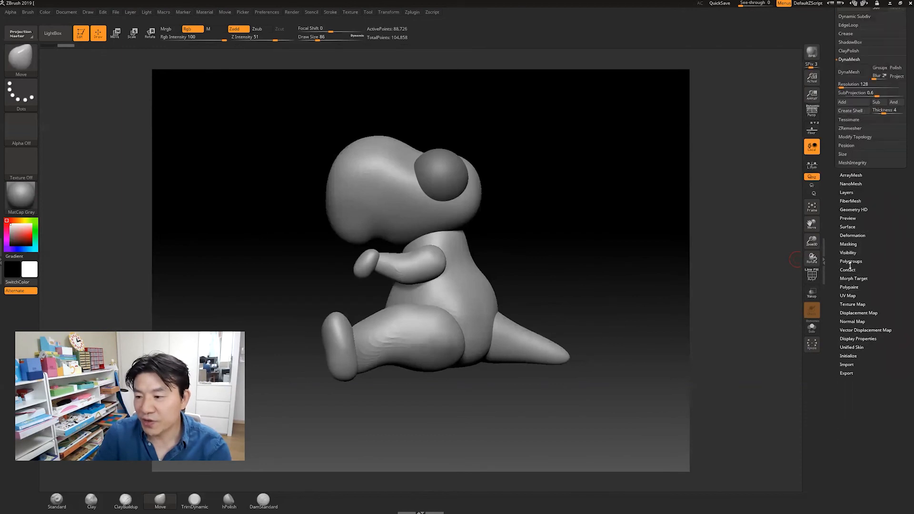
pyautogui.moveTo(834, 306); pyautogui.dragTo(827, 358)
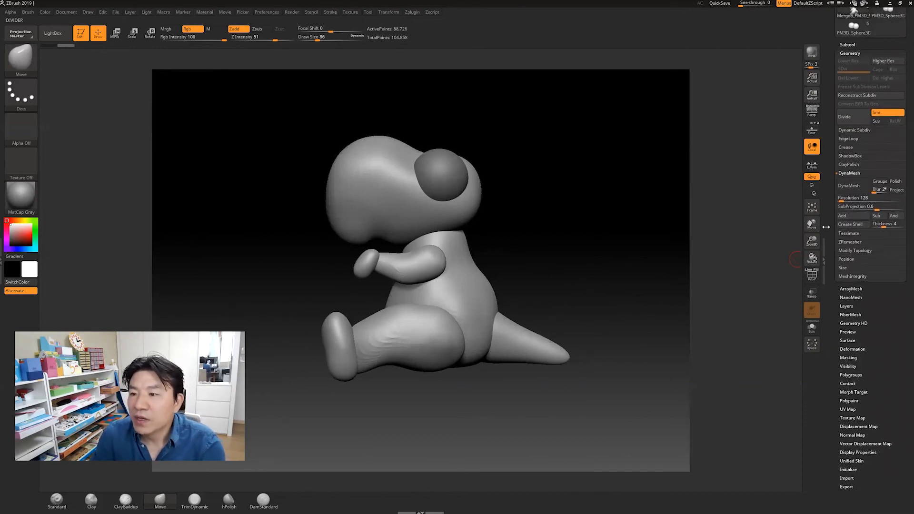
pyautogui.click(852, 185)
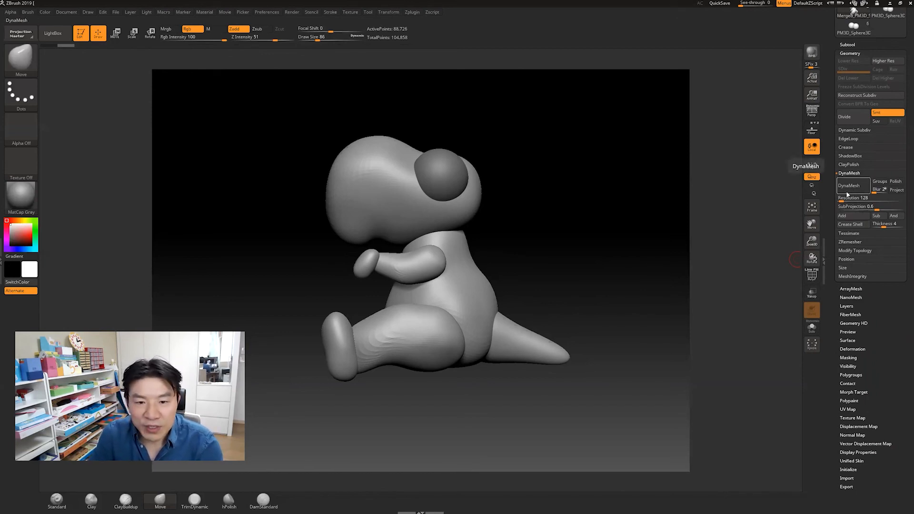
pyautogui.moveTo(622, 305)
pyautogui.mouseDown()
pyautogui.moveTo(626, 337)
pyautogui.moveTo(590, 356)
pyautogui.moveTo(624, 376)
pyautogui.moveTo(624, 409)
pyautogui.mouseUp()
pyautogui.moveTo(569, 298); pyautogui.dragTo(726, 263)
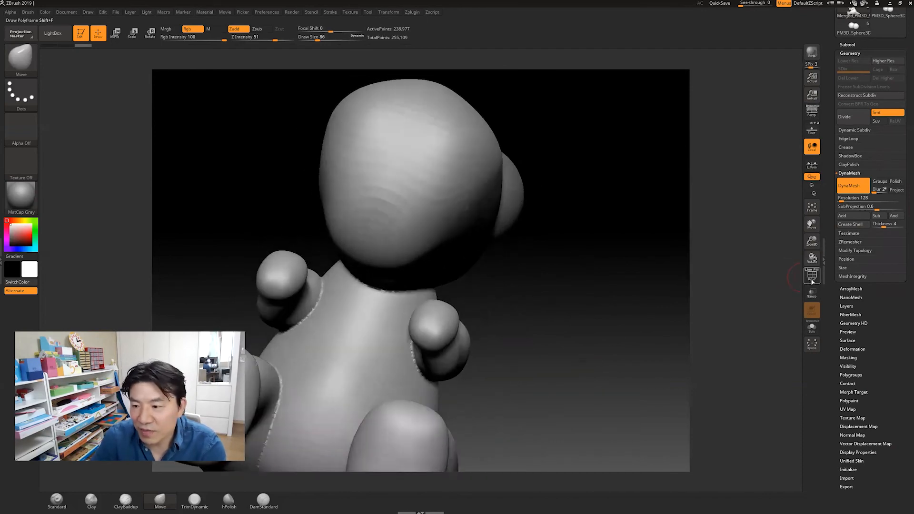
# Step: Show the polyframe to inspect the fused body from the side, and turn off its DynaMesh mode
pyautogui.click(811, 276)
pyautogui.moveTo(622, 310); pyautogui.dragTo(650, 286)
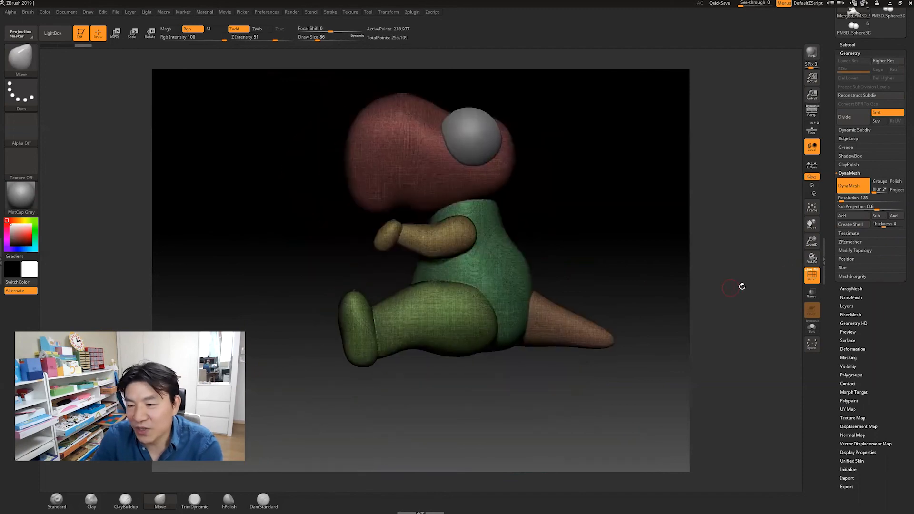
pyautogui.click(852, 194)
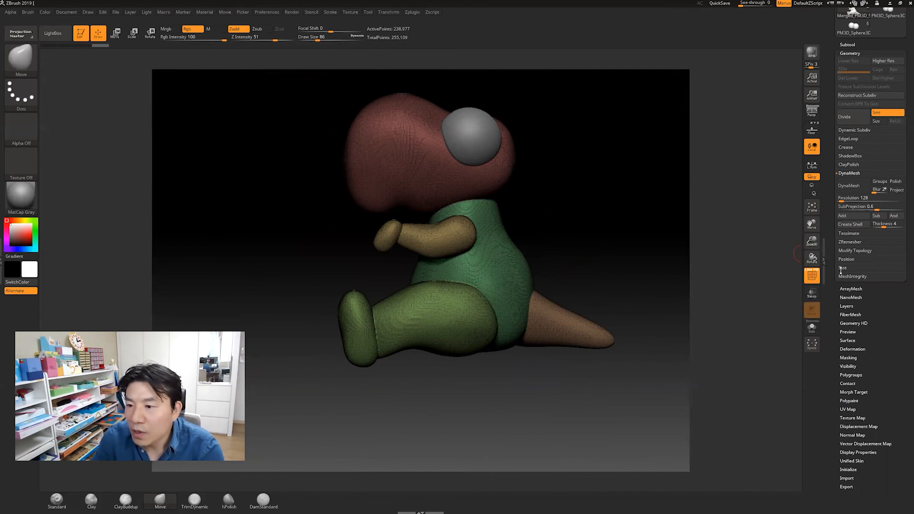
# Step: Try ZRemesher on the body with a target polygon count of 2, inspect the topology, and undo the remesh
pyautogui.click(850, 242)
pyautogui.moveTo(712, 297); pyautogui.dragTo(762, 279)
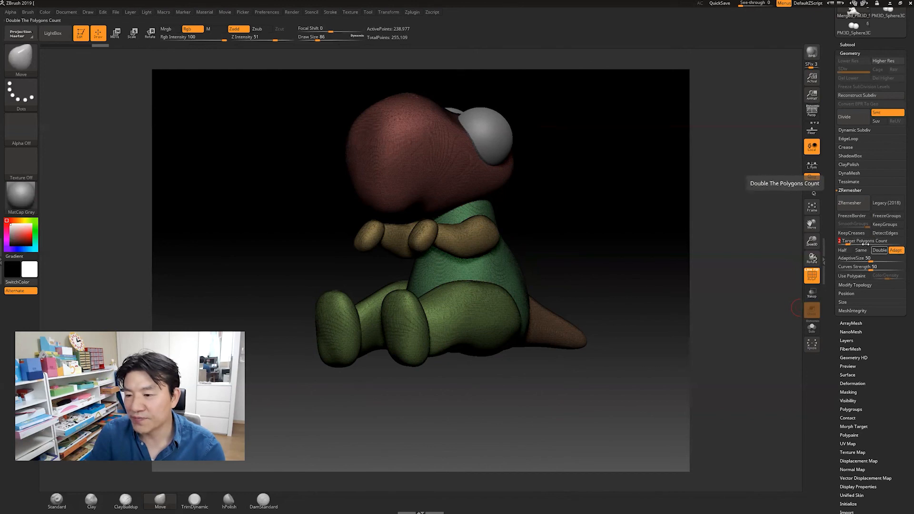
pyautogui.click(855, 203)
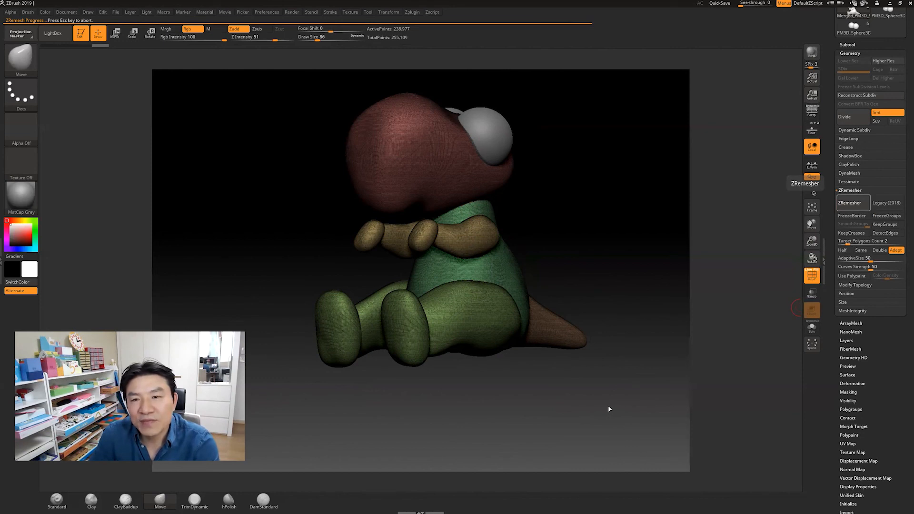
pyautogui.moveTo(593, 263); pyautogui.dragTo(571, 273)
pyautogui.keyDown('alt'); pyautogui.moveTo(629, 267); pyautogui.dragTo(623, 424); pyautogui.keyUp('alt')
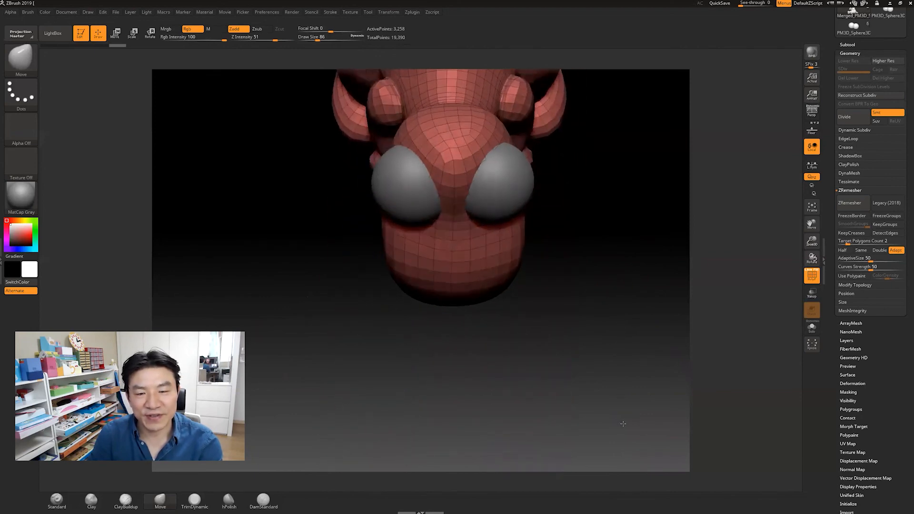
pyautogui.moveTo(586, 397); pyautogui.dragTo(583, 262)
pyautogui.keyDown('ctrl'); pyautogui.moveTo(452, 161); pyautogui.dragTo(492, 192, button='right'); pyautogui.keyUp('ctrl')
pyautogui.keyDown('ctrl'); pyautogui.moveTo(633, 310); pyautogui.dragTo(607, 281, button='right'); pyautogui.keyUp('ctrl')
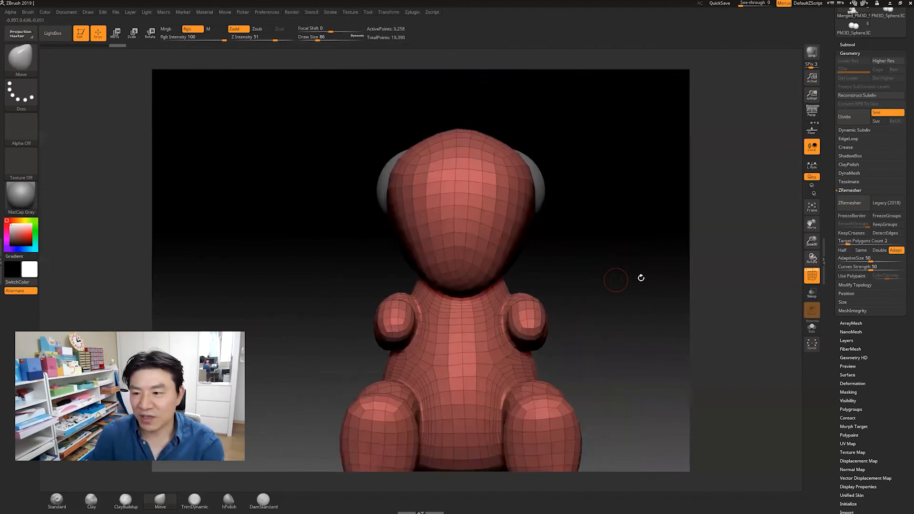
pyautogui.hotkey('ctrl', 'z')
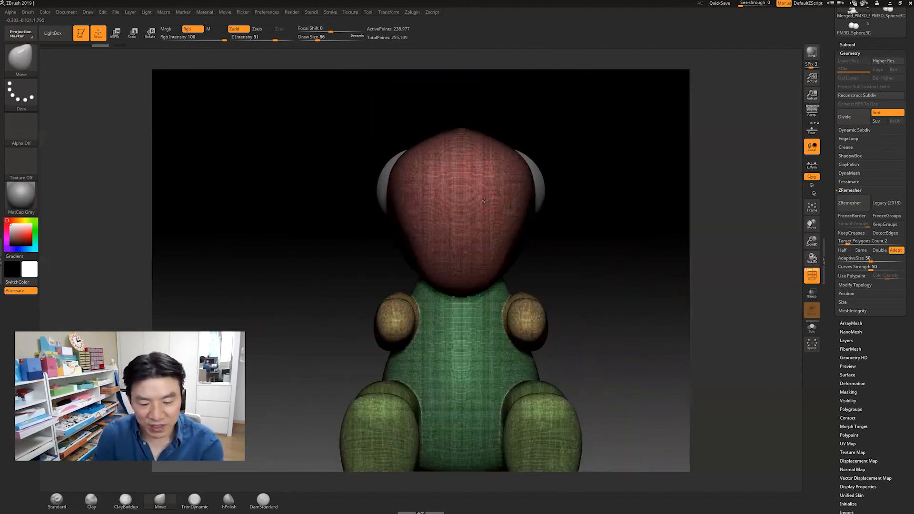
# Step: Activate X-axis symmetry and remesh the body with ZRemesher at a target polygon count of 2
pyautogui.click(390, 13)
pyautogui.press('x')
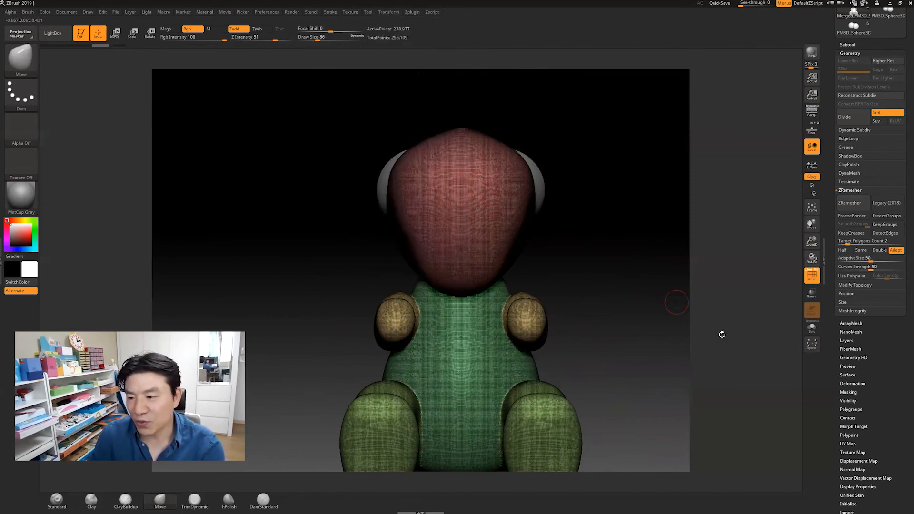
pyautogui.click(848, 204)
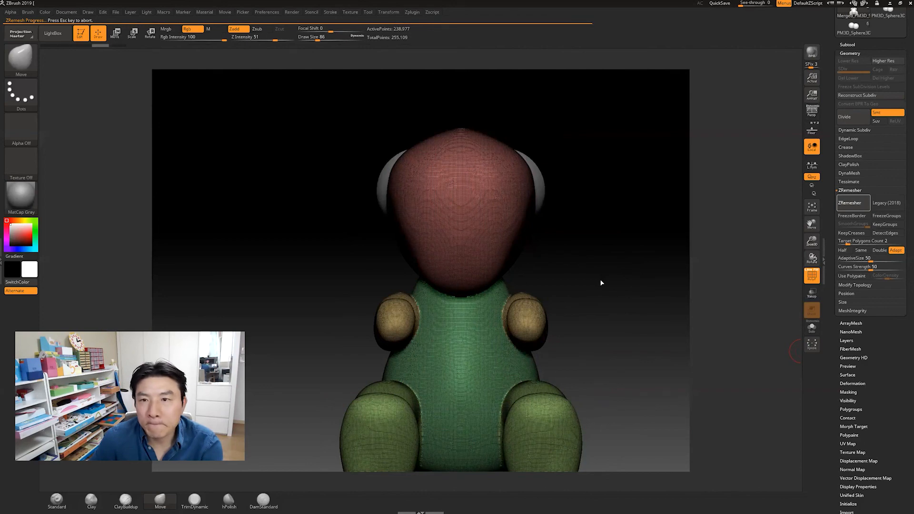
# Step: Examine the remeshed body's polygon flow and left-right symmetry from above, the front, the side and at an angle
pyautogui.moveTo(603, 268); pyautogui.dragTo(588, 374)
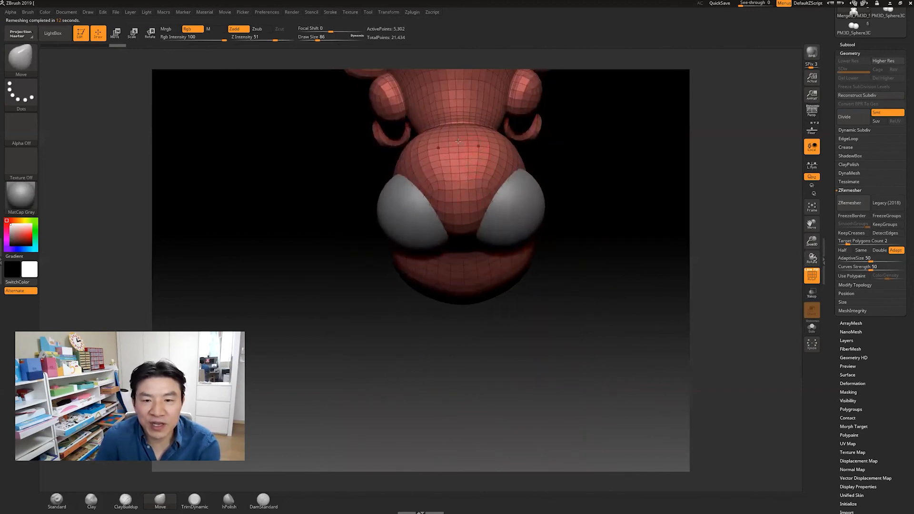
pyautogui.moveTo(628, 227); pyautogui.dragTo(633, 133)
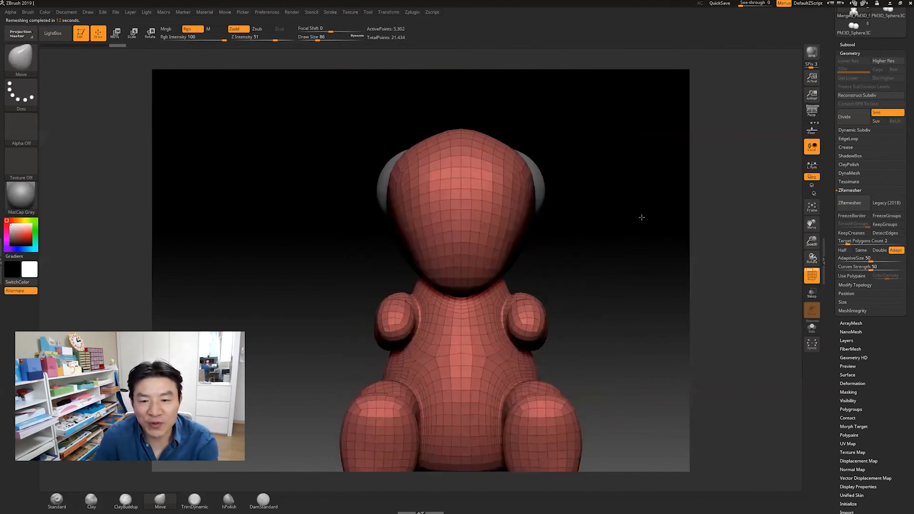
pyautogui.moveTo(614, 235)
pyautogui.mouseDown()
pyautogui.moveTo(582, 229)
pyautogui.moveTo(614, 253)
pyautogui.moveTo(605, 238)
pyautogui.mouseUp()
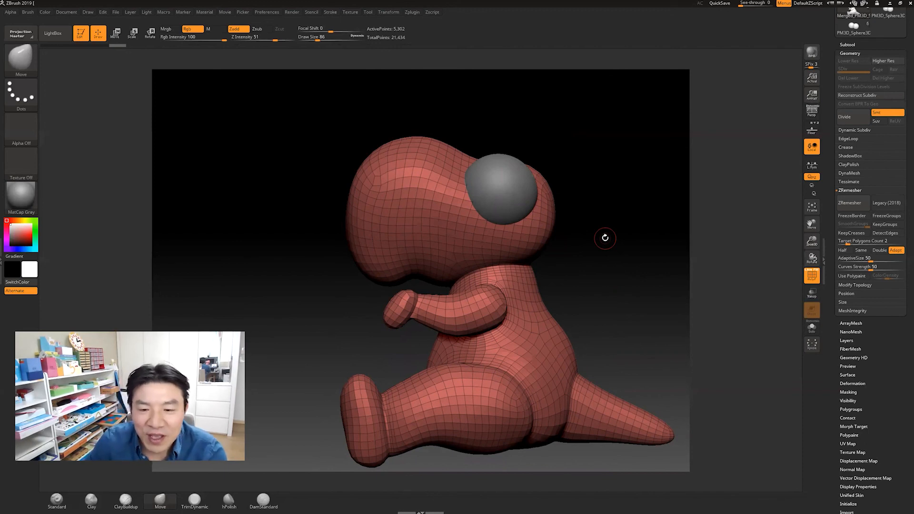
pyautogui.moveTo(583, 335); pyautogui.dragTo(601, 343)
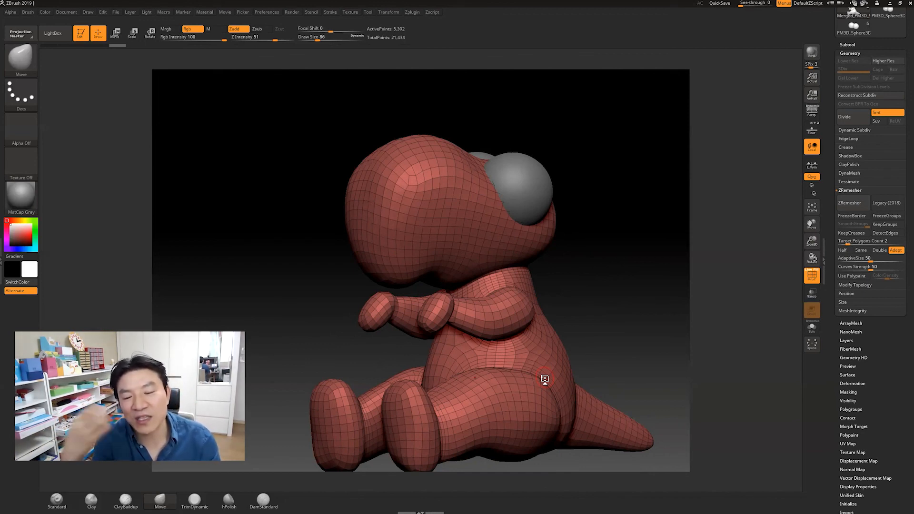
pyautogui.hotkey('ctrl', 's')
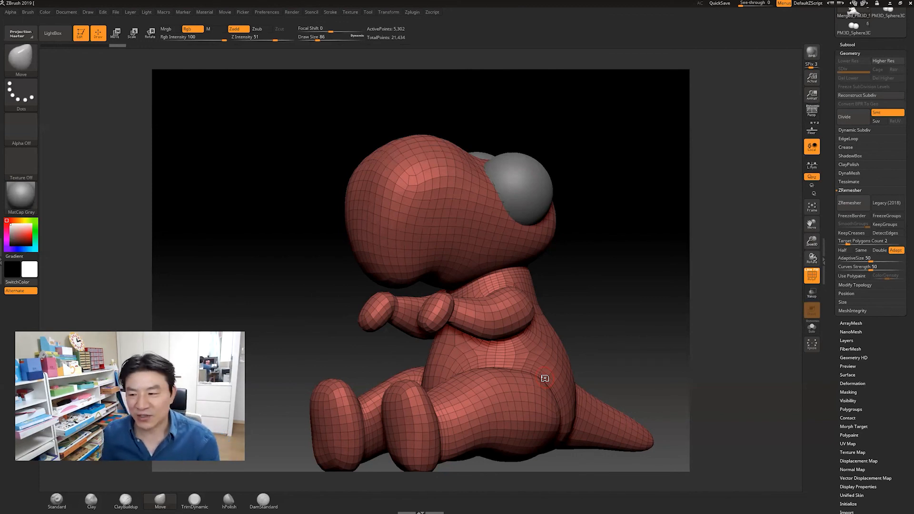
pyautogui.hotkey('ctrl', 'n')
pyautogui.moveTo(663, 324); pyautogui.dragTo(591, 284)
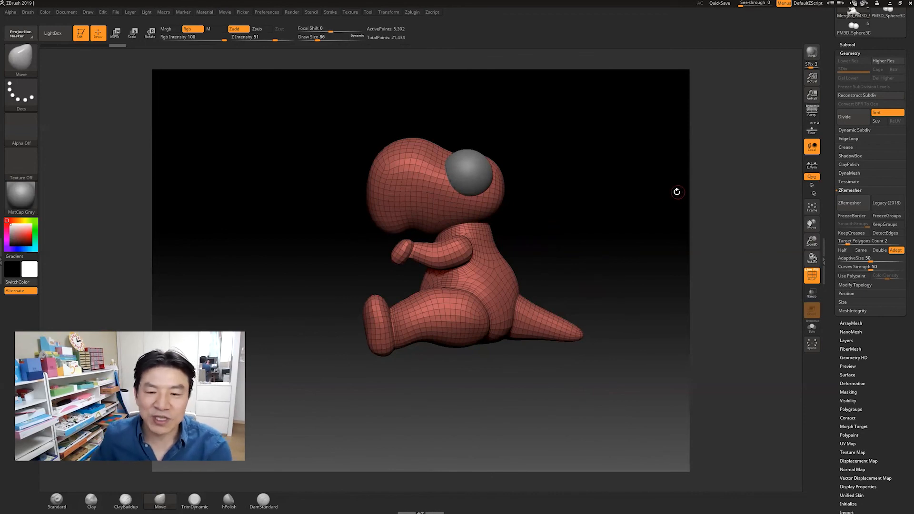
pyautogui.keyDown('alt'); pyautogui.moveTo(574, 268); pyautogui.dragTo(598, 300); pyautogui.keyUp('alt')
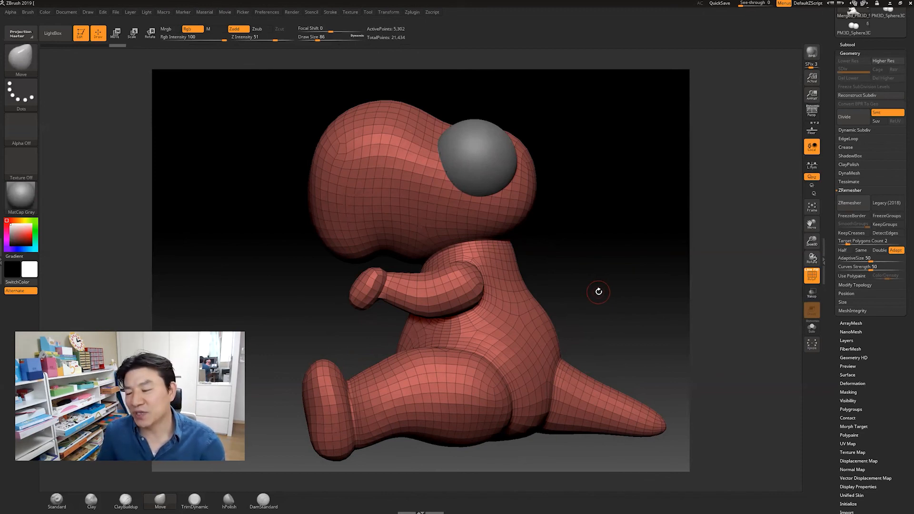
pyautogui.moveTo(594, 292)
pyautogui.mouseDown()
pyautogui.moveTo(601, 299)
pyautogui.moveTo(589, 300)
pyautogui.moveTo(595, 294)
pyautogui.mouseUp()
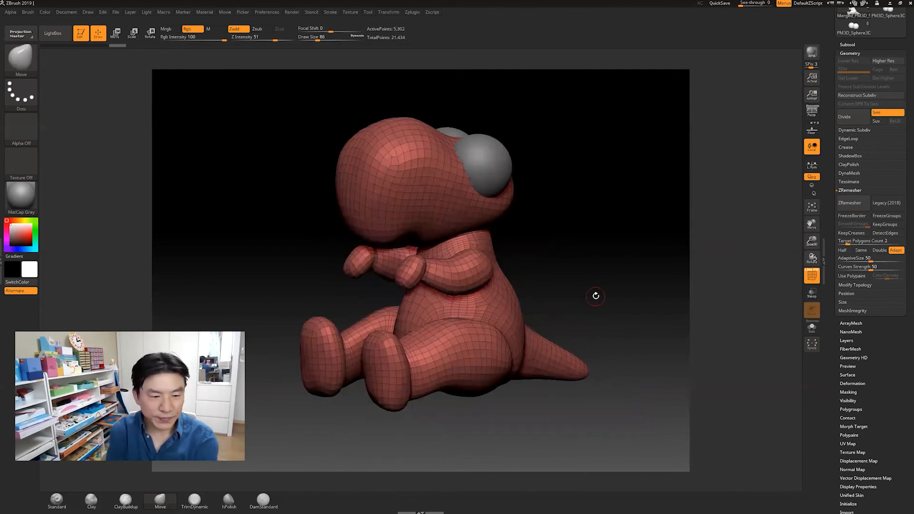